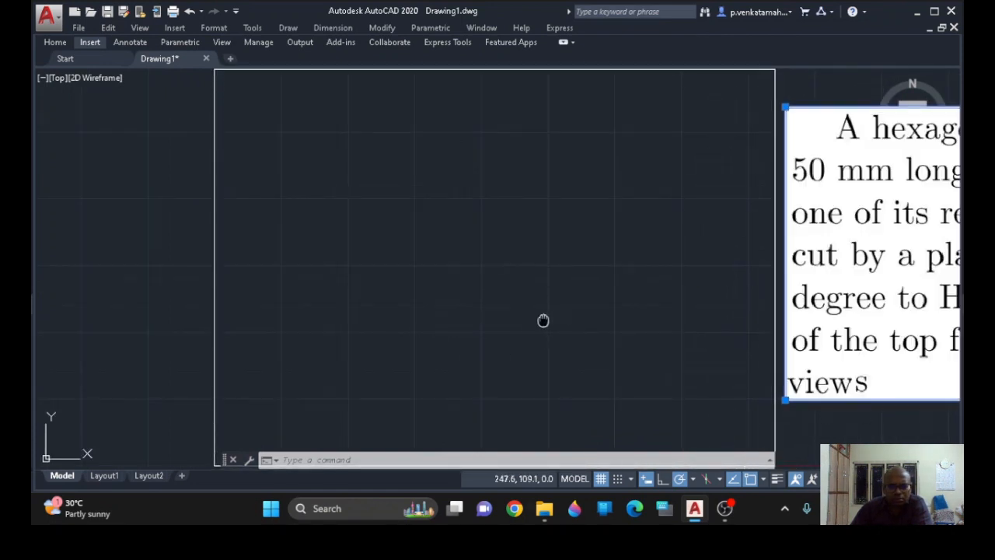
- Scale down the problem statement image by its lower-right corner so it fits beside the drawing frame
mouse_move(543, 320)
middle_down()
mouse_move(404, 302)
mouse_move(371, 322)
middle_up()
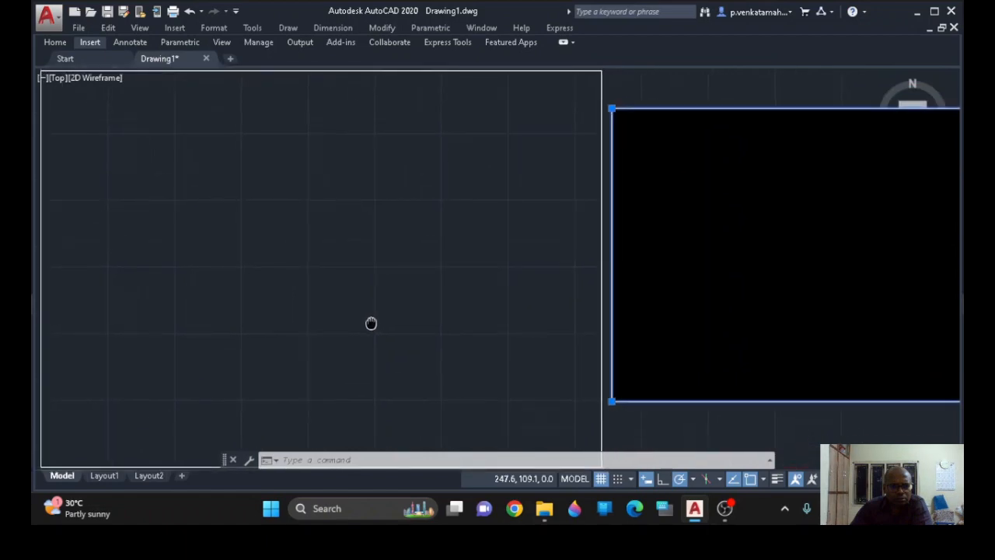
middle_drag(777, 412, 276, 406)
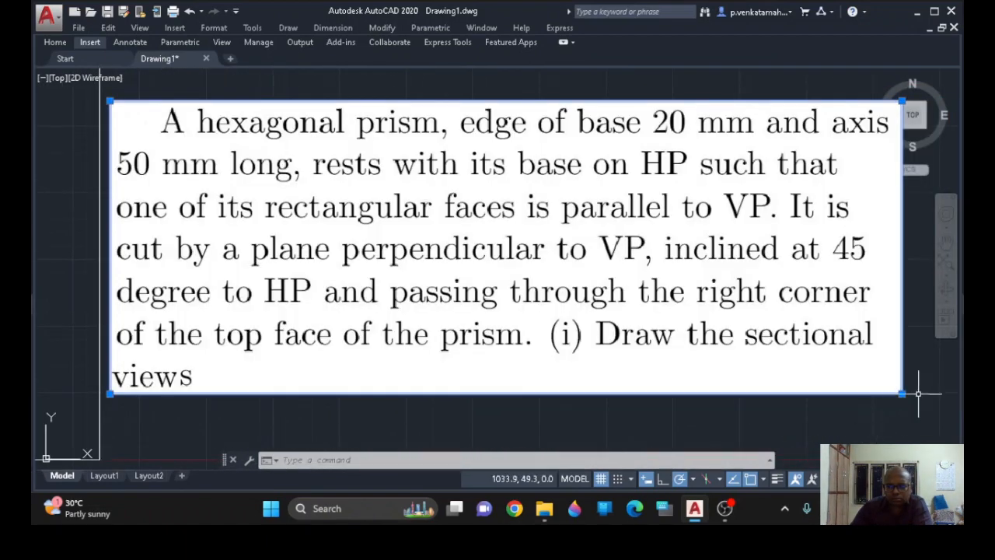
click(902, 394)
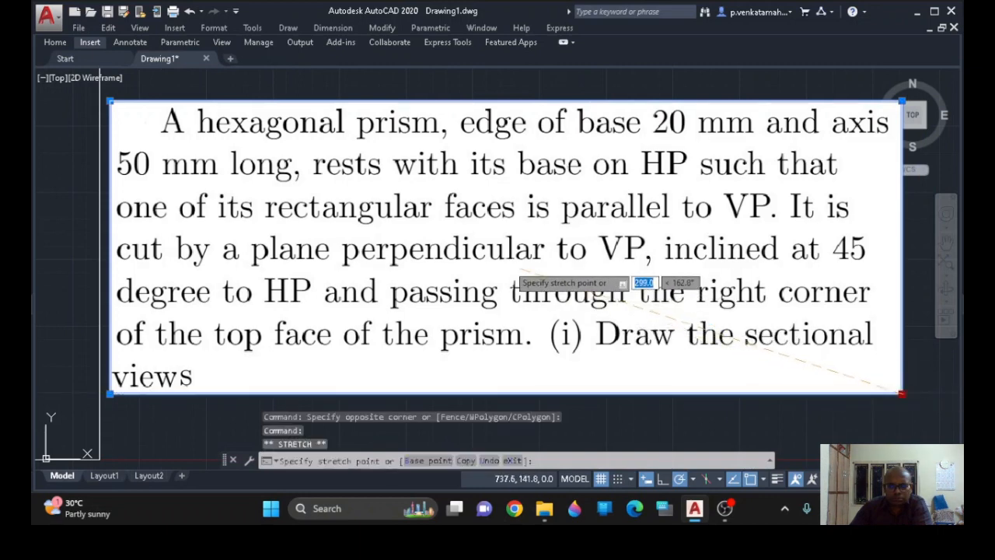
click(544, 269)
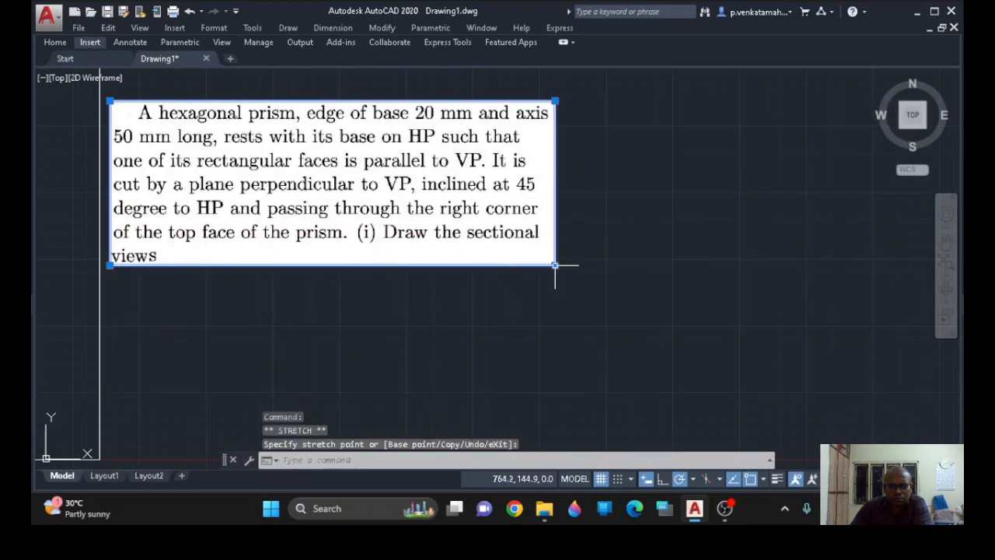
click(556, 265)
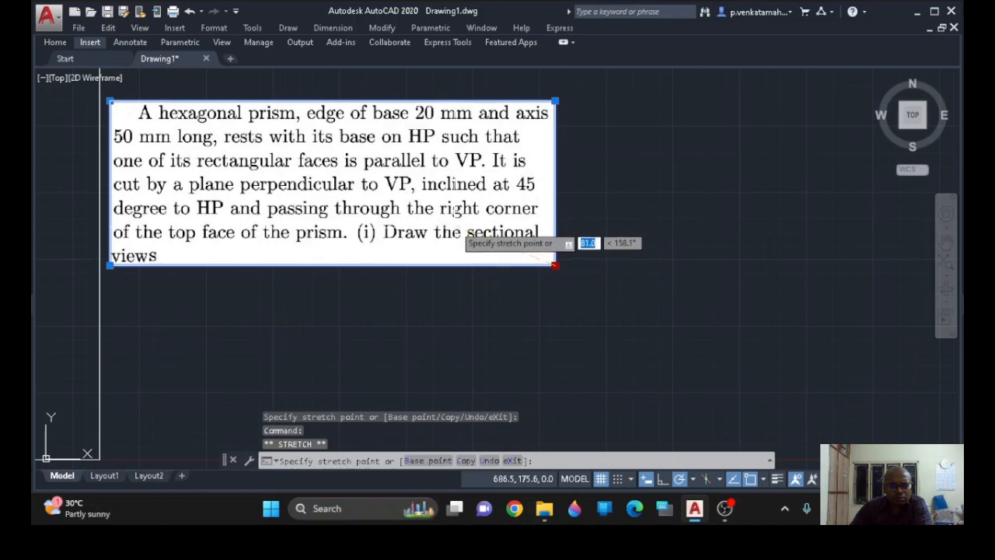
click(482, 238)
middle_drag(287, 348, 751, 344)
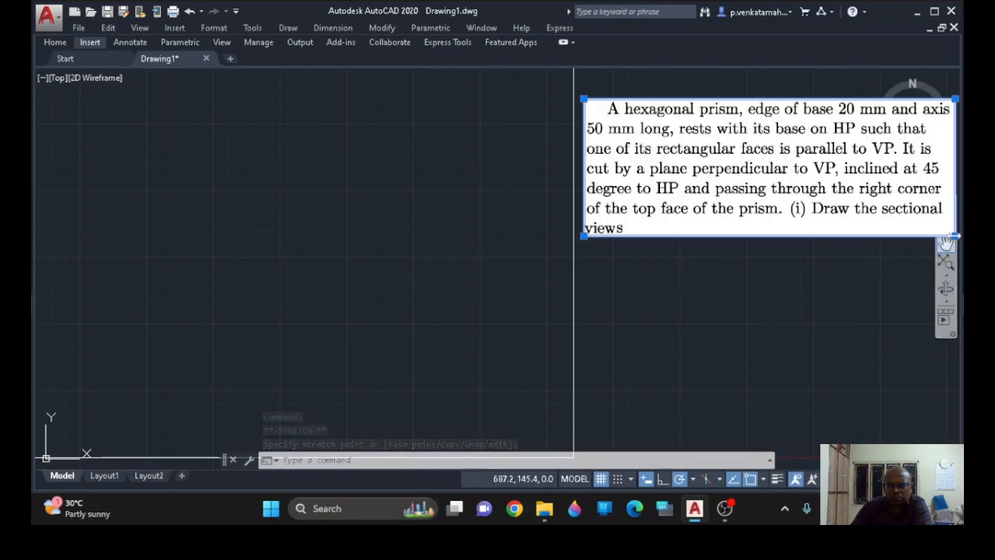
middle_drag(810, 290, 783, 286)
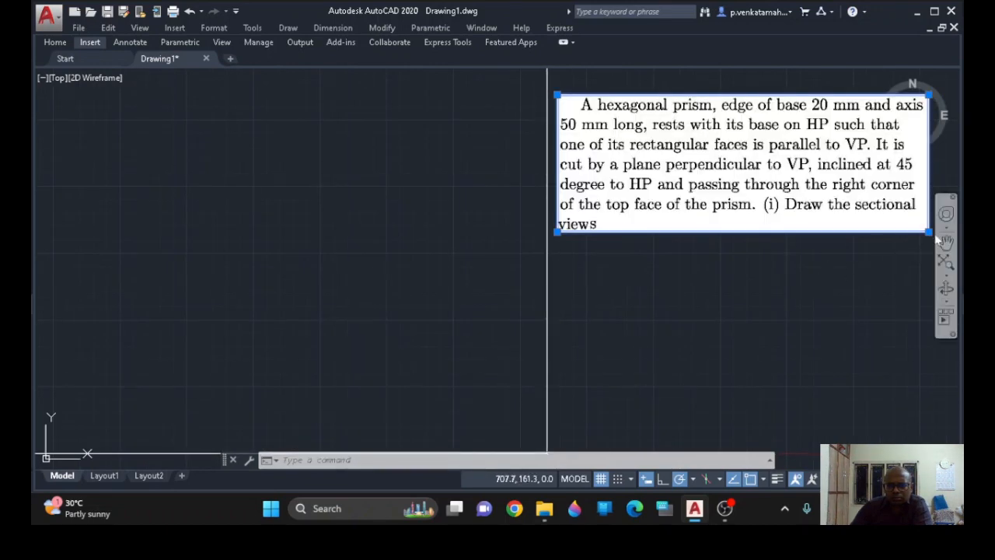
click(928, 231)
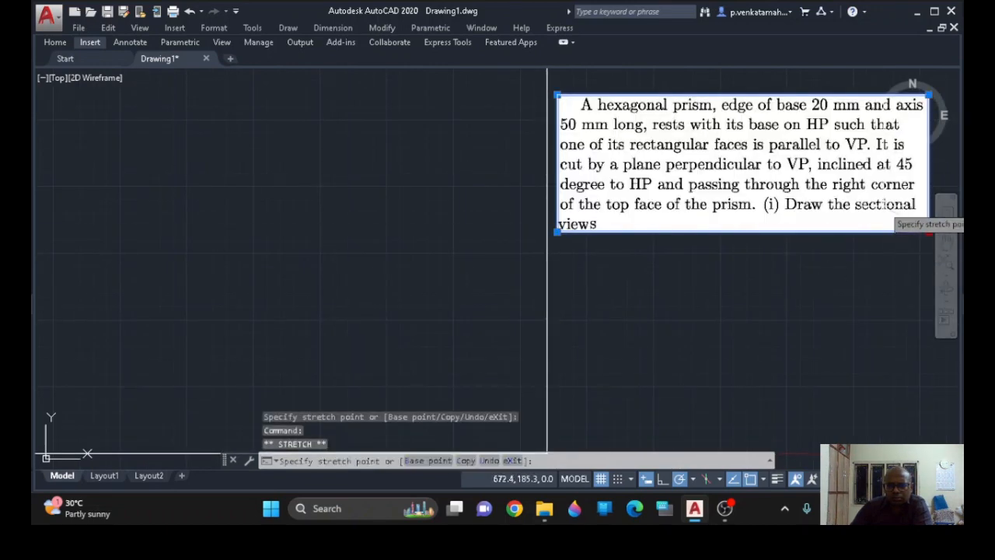
middle_drag(467, 319, 529, 322)
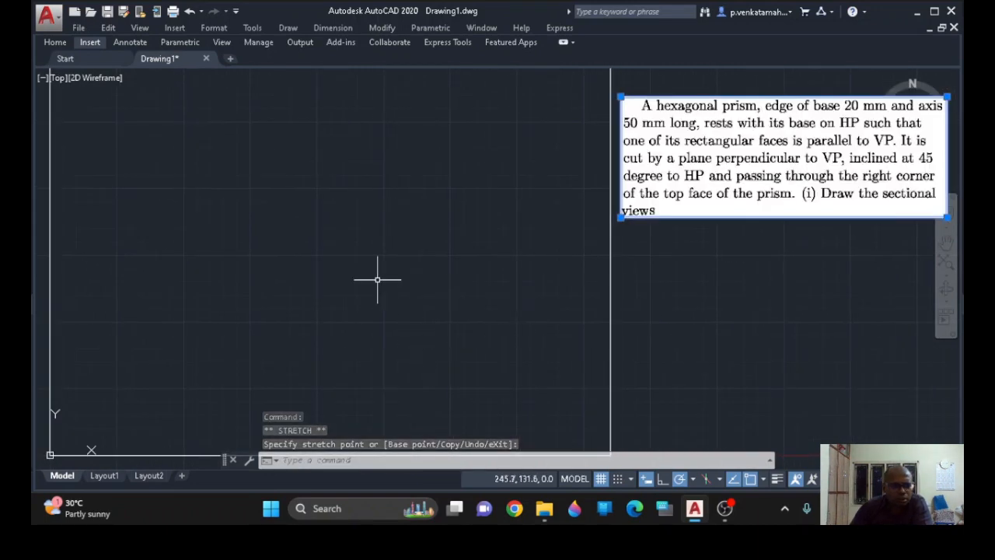
key(Escape)
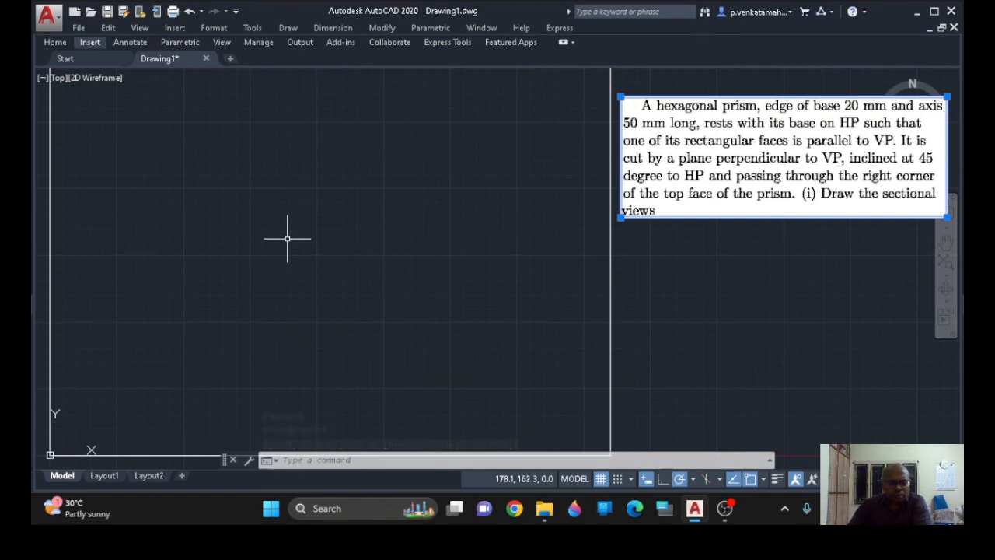
- Enable all object snap modes in the drafting settings for the Line command
text(l)
key(Return)
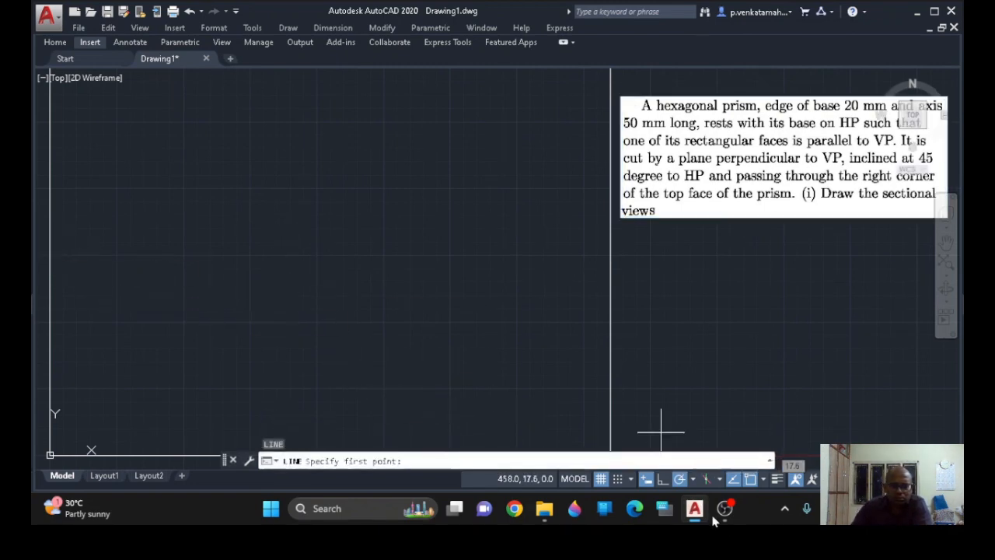
click(764, 479)
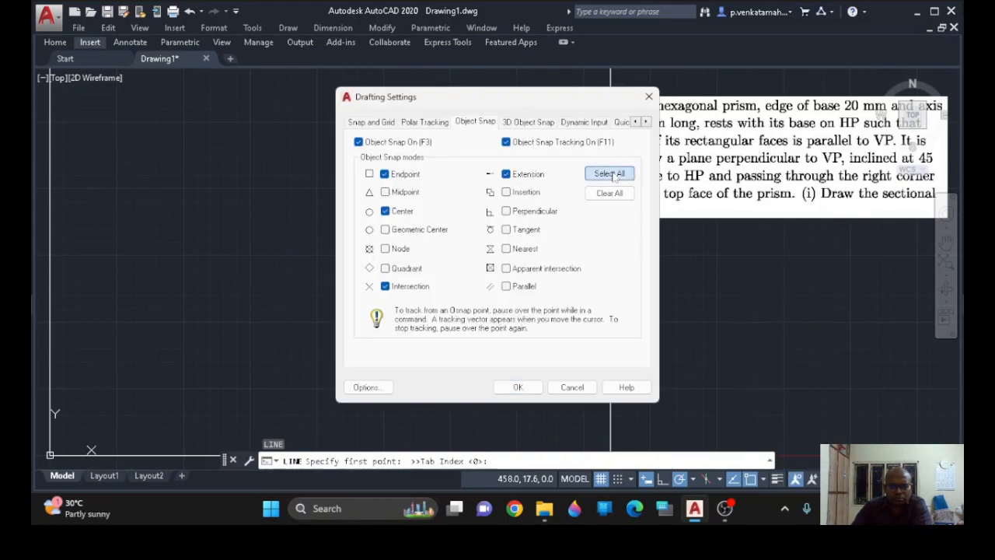
click(517, 387)
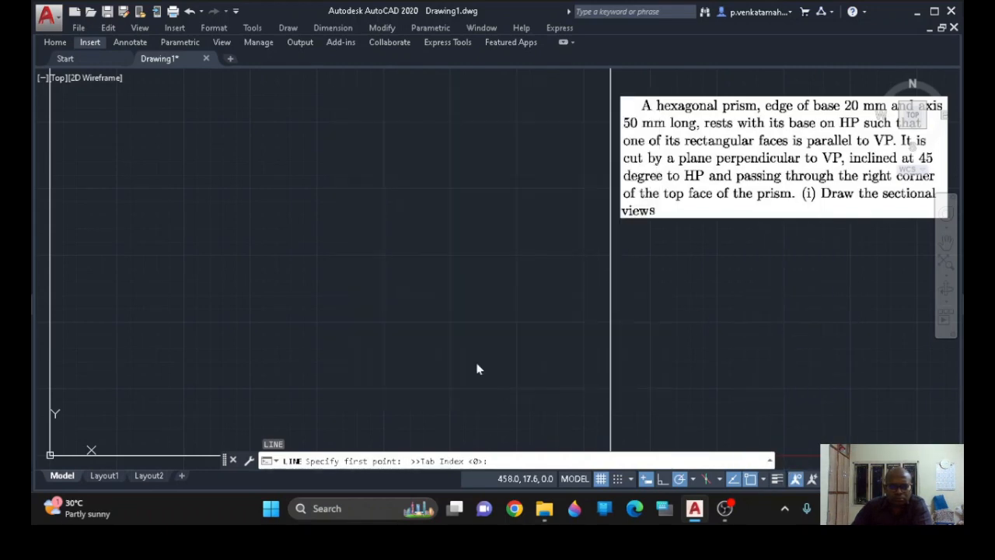
- Draw a horizontal line across the frame between the midpoints of its left and right sides
click(50, 257)
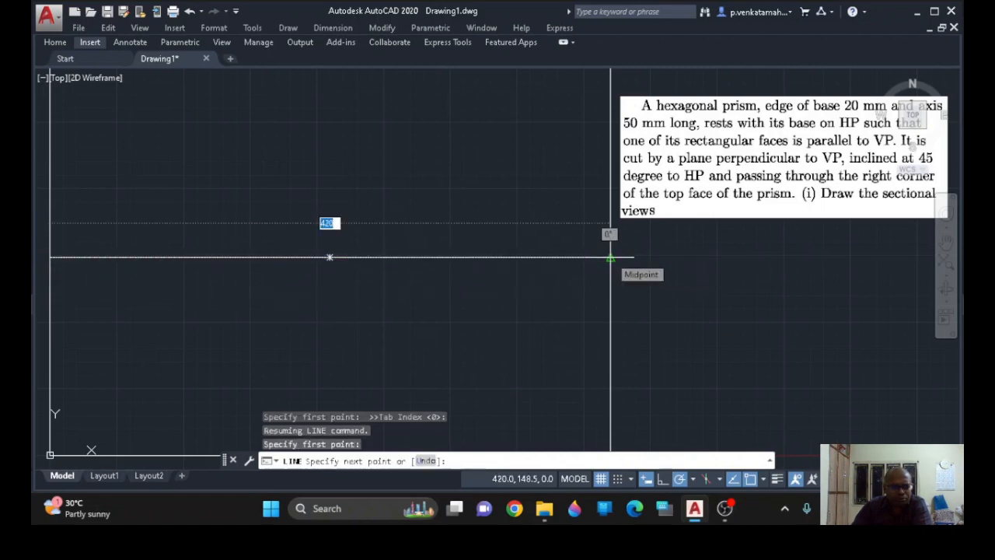
click(610, 258)
key(Return)
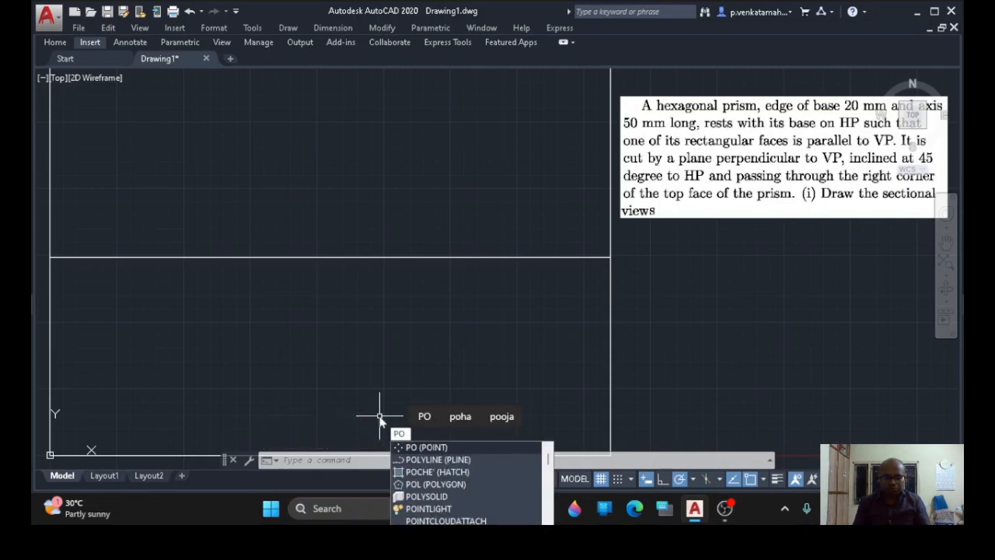
- Draw a 6-sided polygon by edge with 20 mm sides, below the horizontal line near the frame's left side, with a horizontal top edge
text(l)
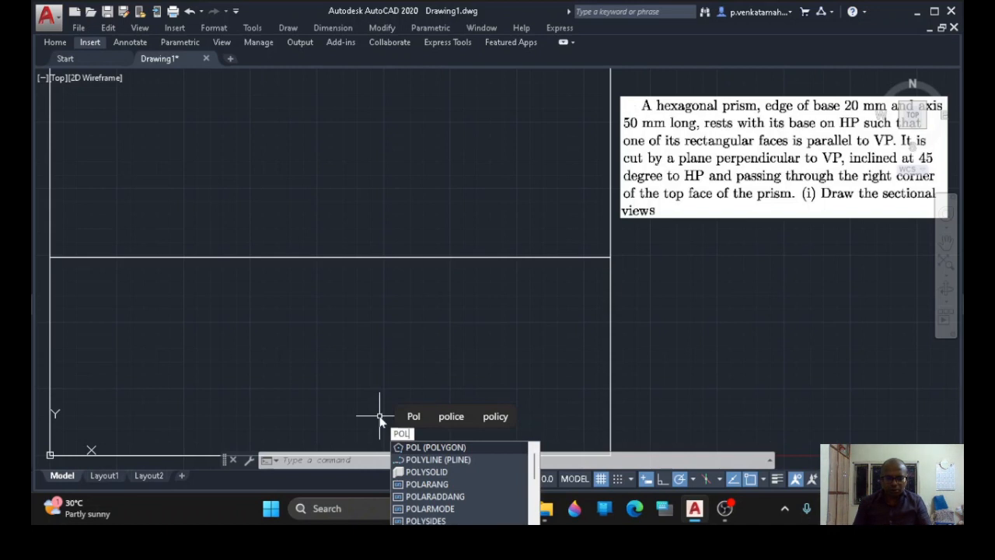
key(Return)
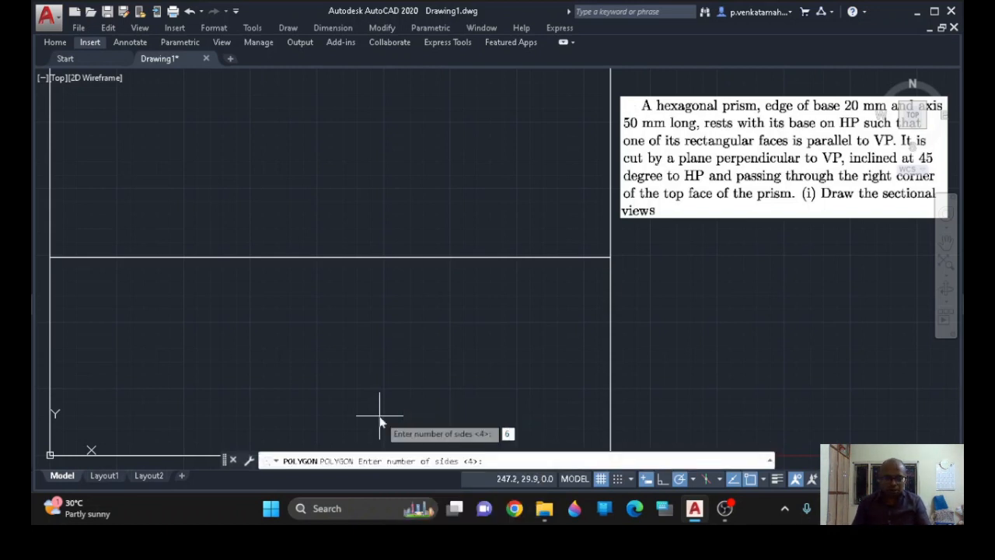
key(Return)
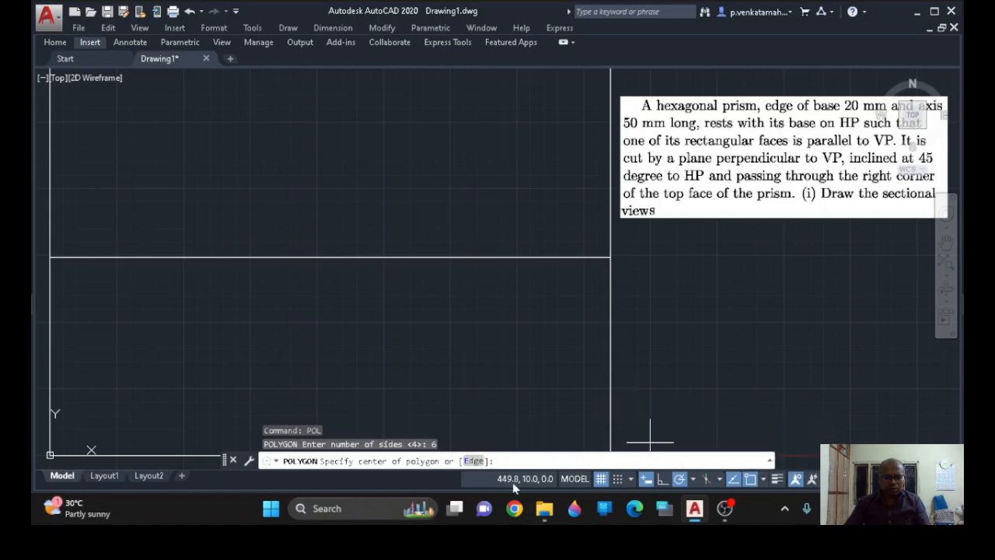
click(472, 461)
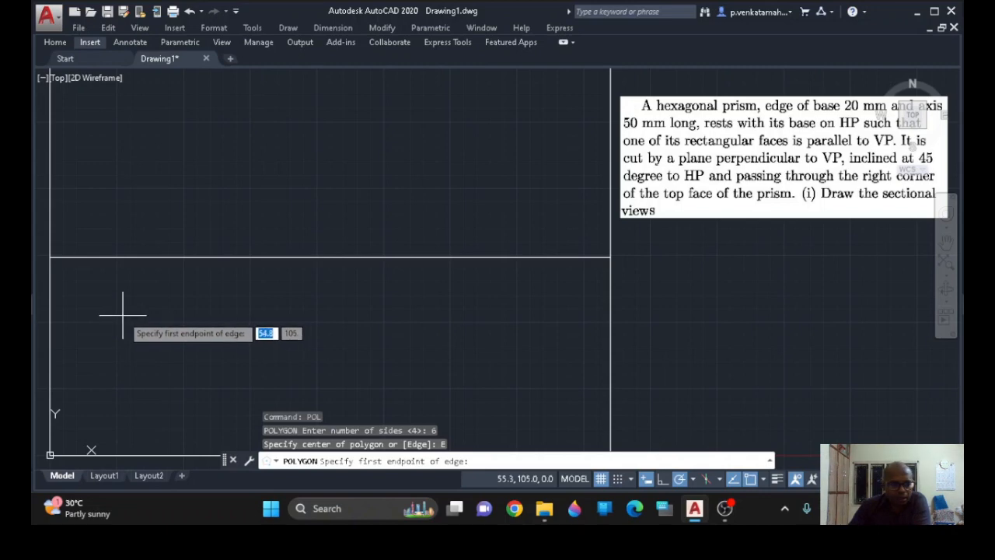
click(105, 295)
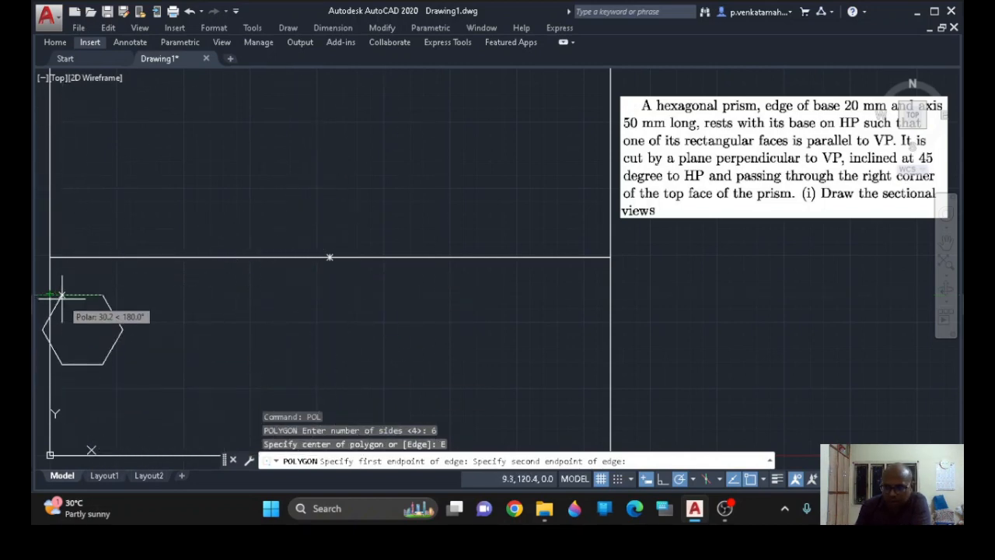
text(20)
key(Return)
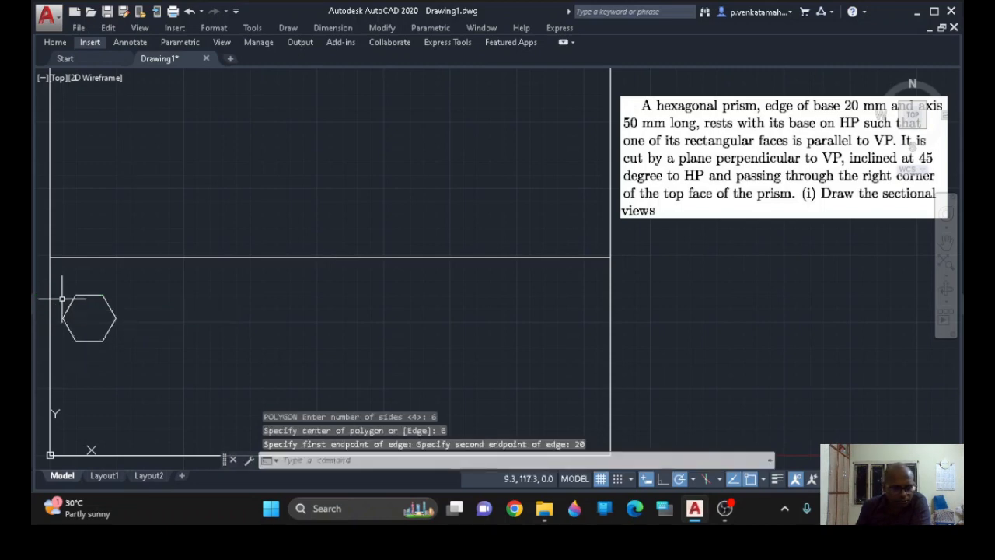
click(109, 327)
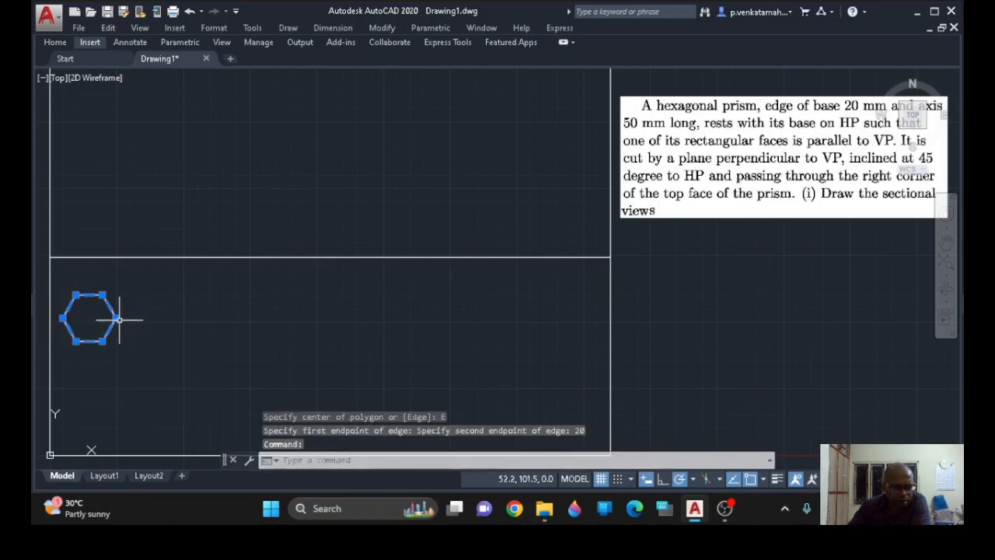
mouse_move(116, 318)
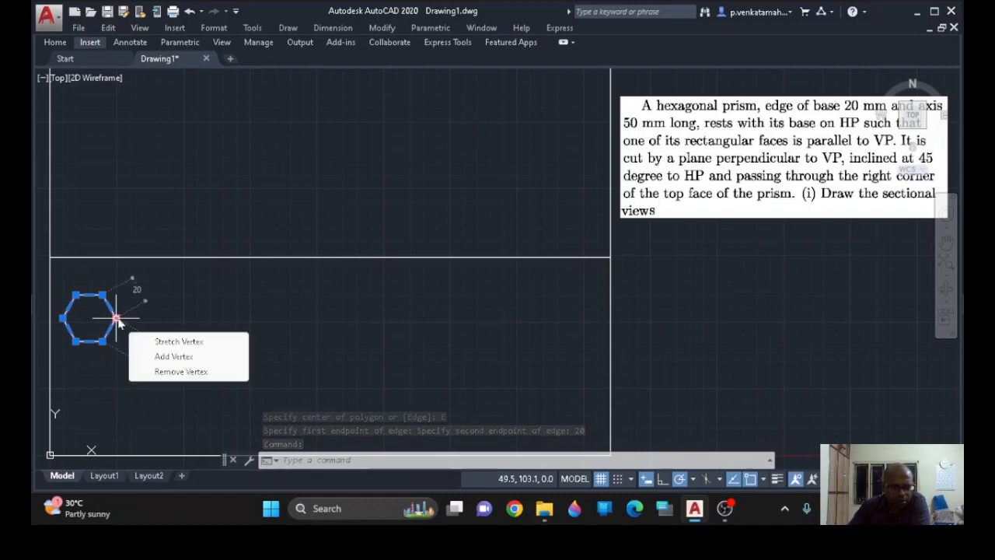
click(291, 322)
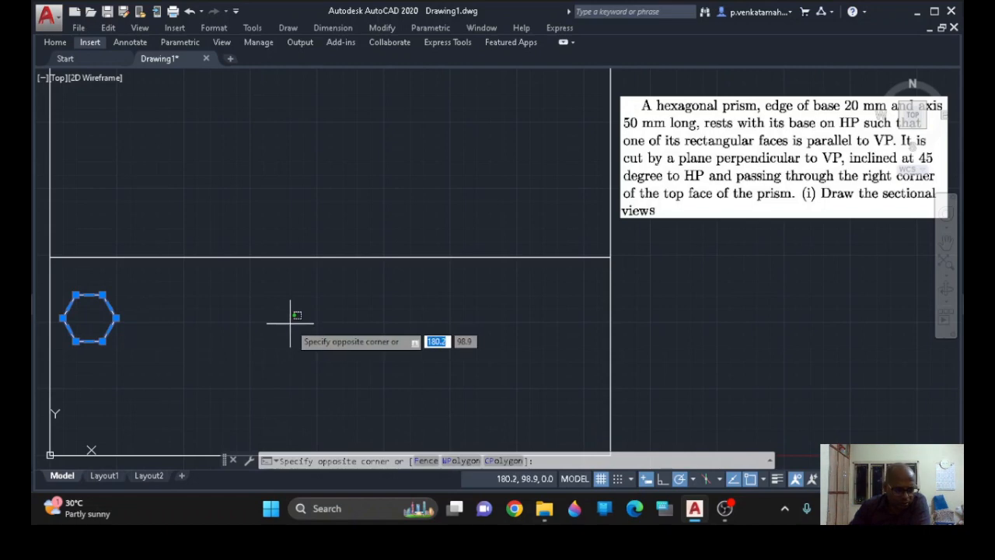
key(Escape)
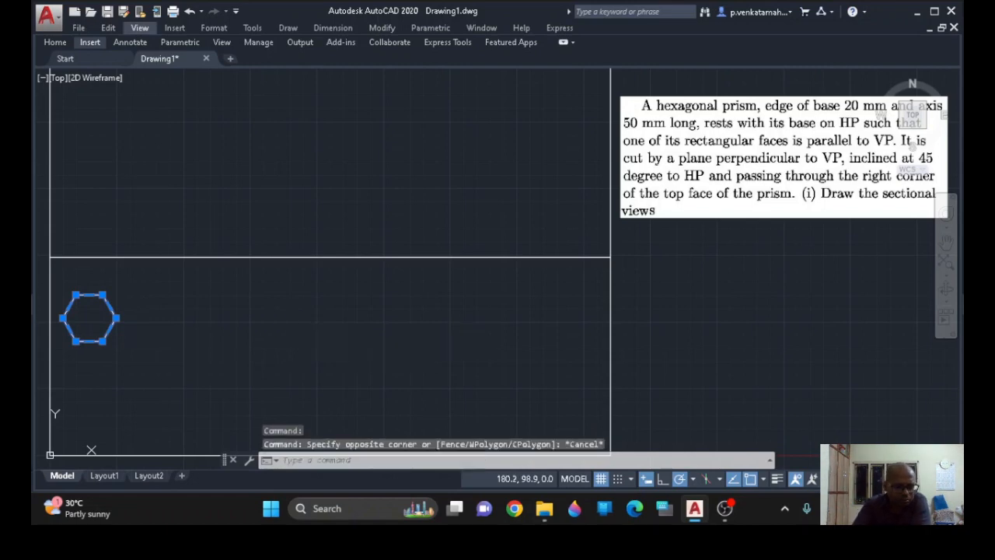
click(217, 361)
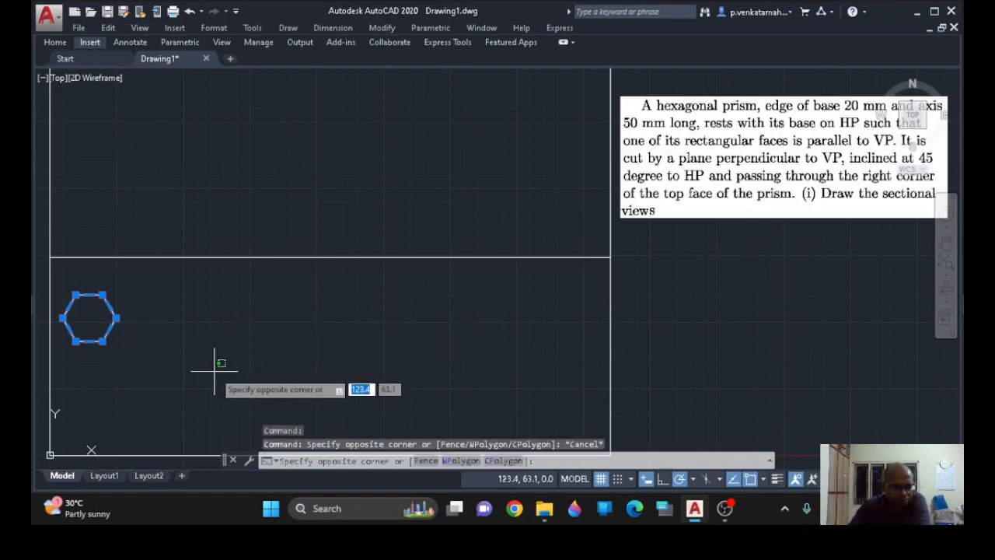
click(216, 351)
key(Escape)
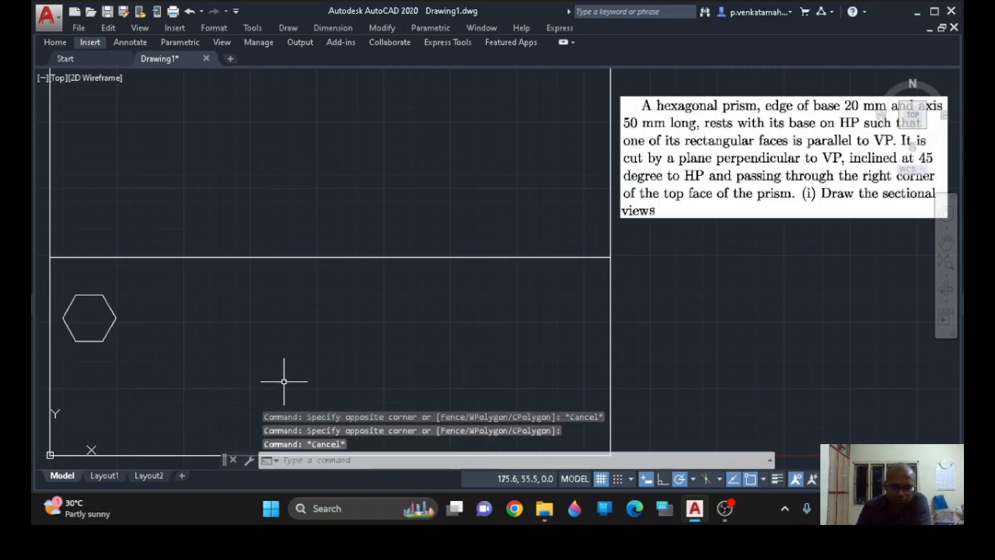
- Draw two diagonals in the hexagon: from the lower-right to the upper-left corner, and horizontally between the left and right corners
key(Return)
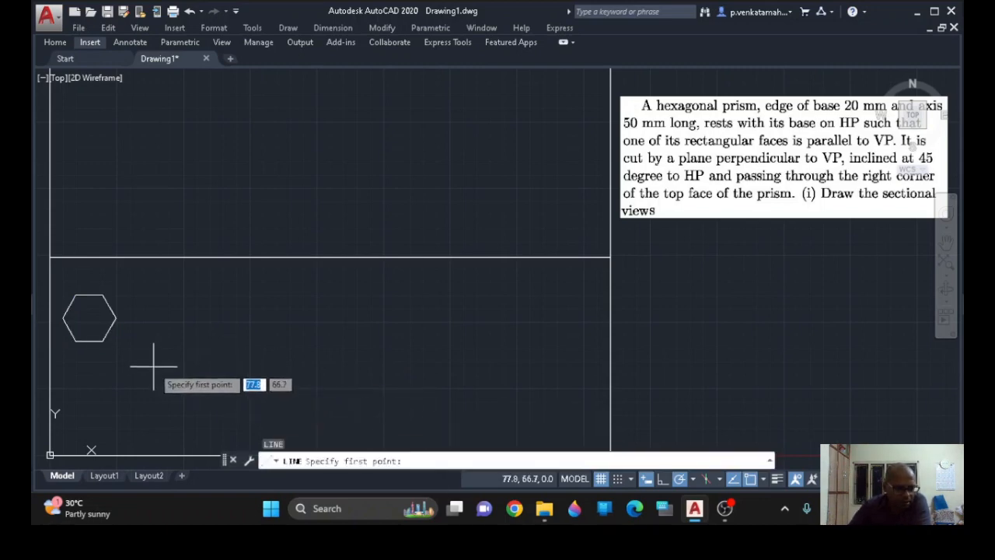
click(102, 340)
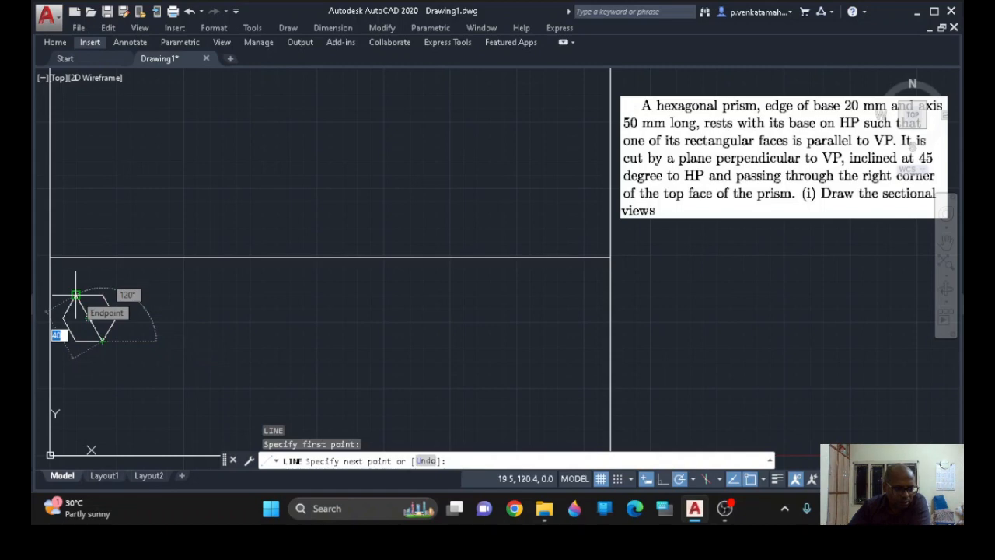
click(76, 295)
key(Return)
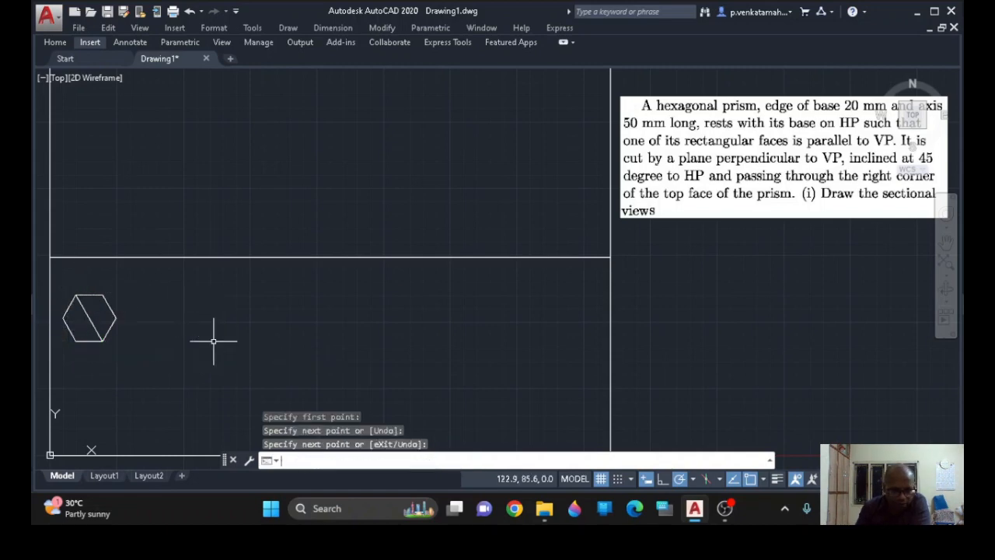
key(Return)
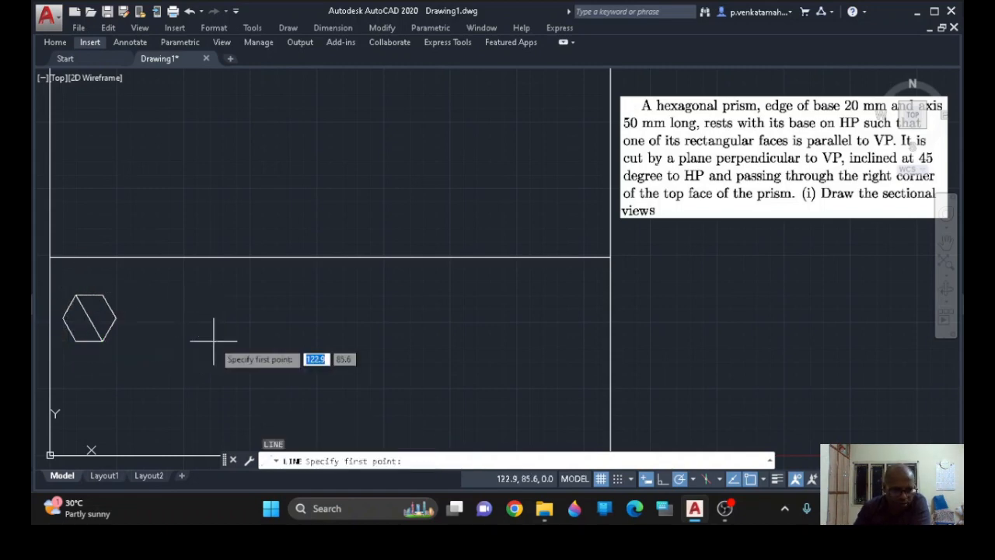
click(62, 318)
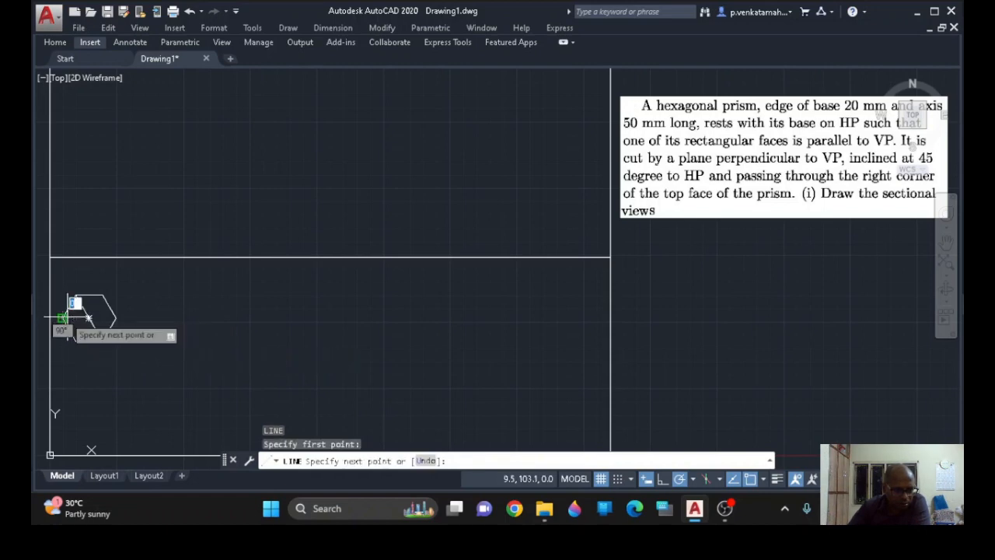
click(116, 318)
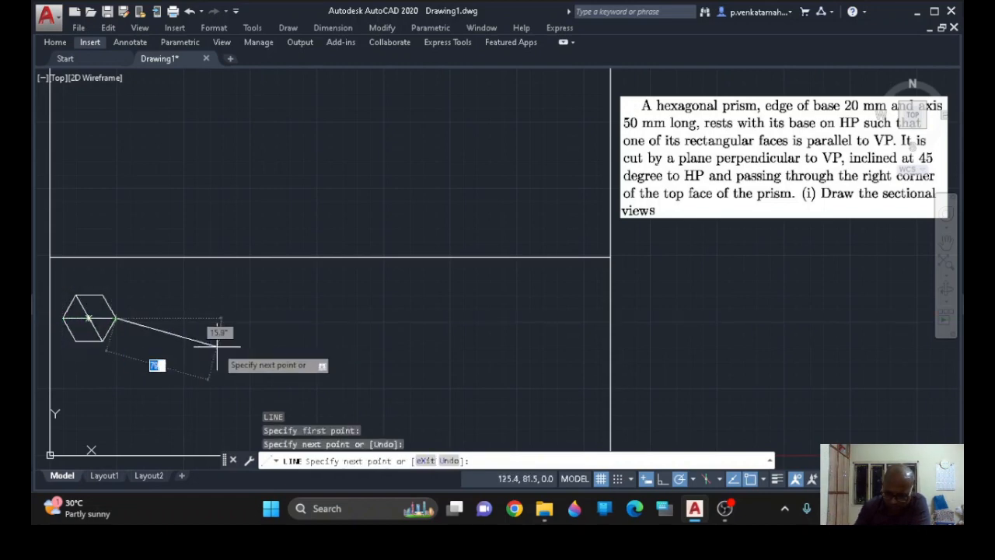
key(Return)
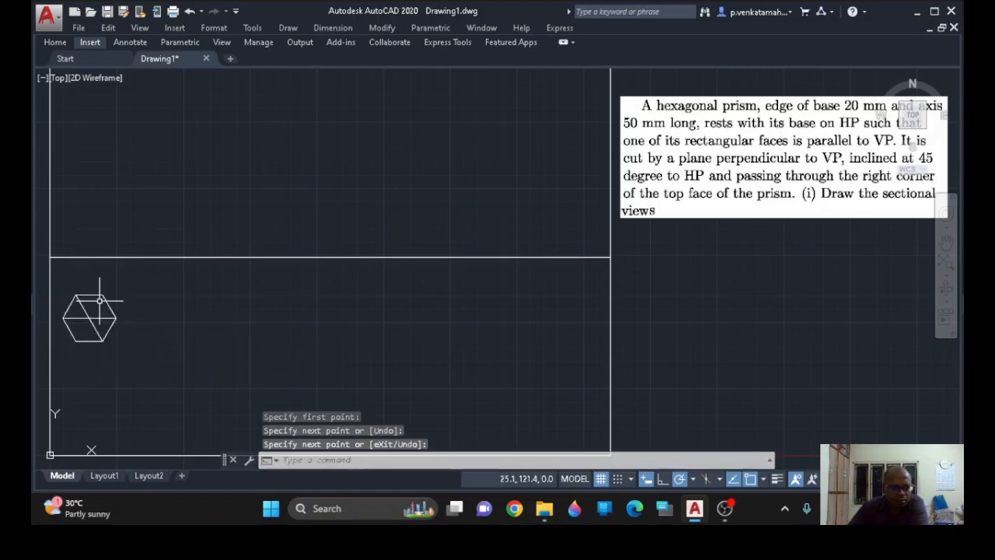
mouse_move(144, 360)
mouse_down()
mouse_move(31, 271)
mouse_move(163, 358)
mouse_up()
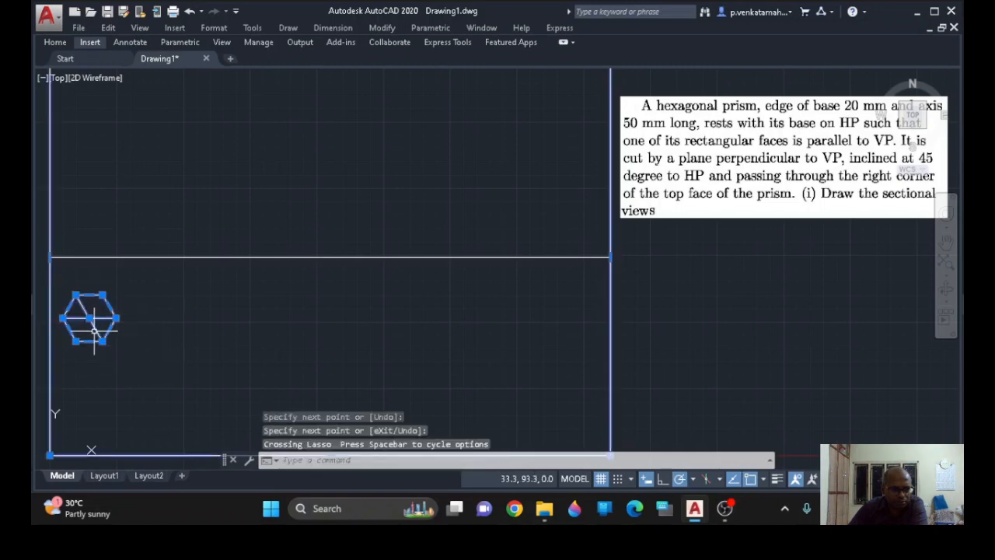
mouse_move(101, 320)
middle_down()
mouse_move(116, 326)
mouse_move(84, 322)
mouse_move(91, 326)
middle_up()
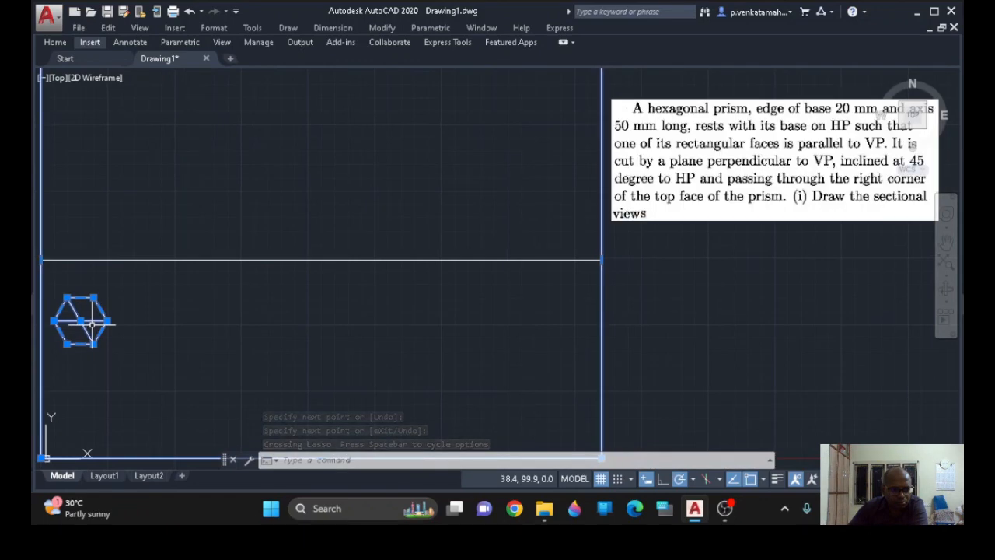
drag(97, 320, 140, 331)
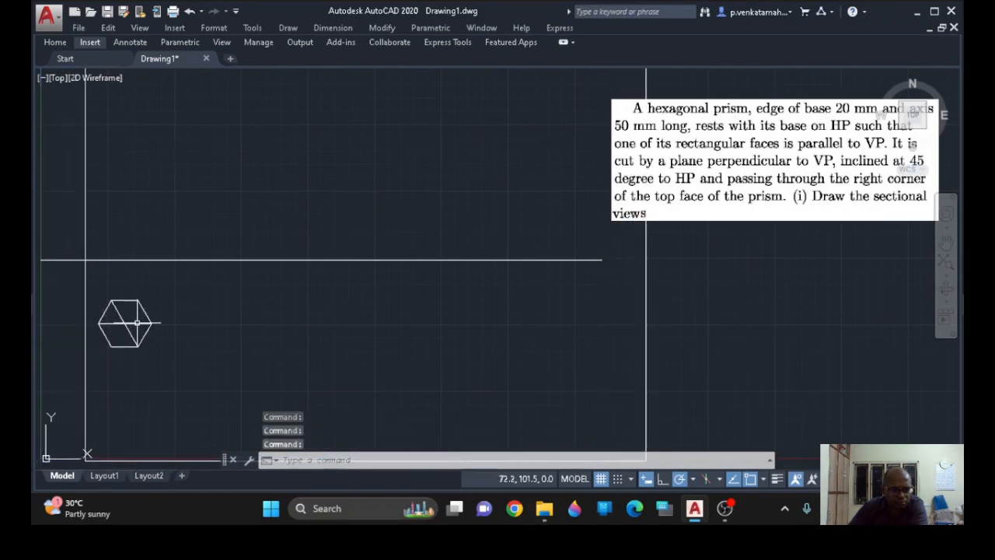
key(ctrl+z)
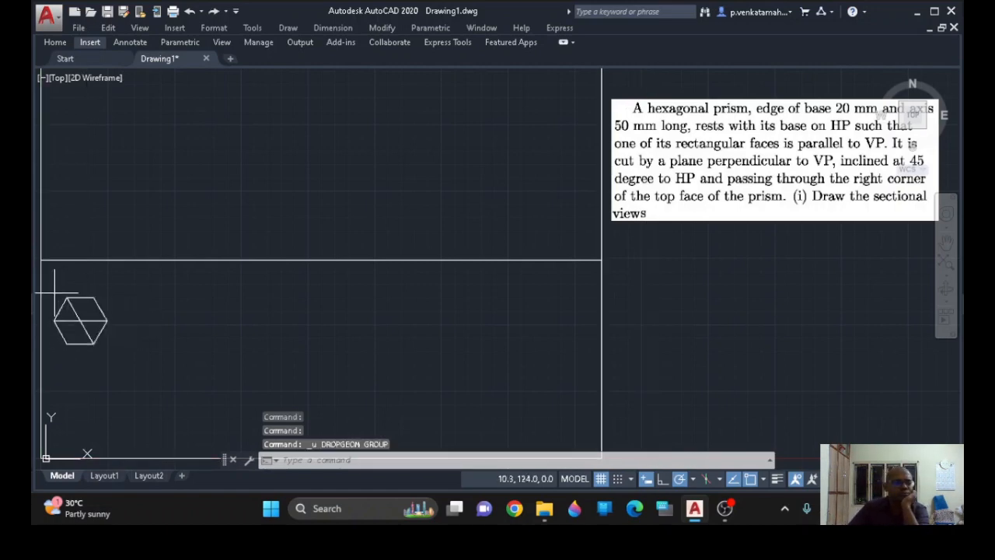
- Move the hexagon together with its two diagonals horizontally to the right, farther from the frame's left side
mouse_move(54, 294)
mouse_down()
mouse_move(134, 315)
mouse_move(61, 356)
mouse_up()
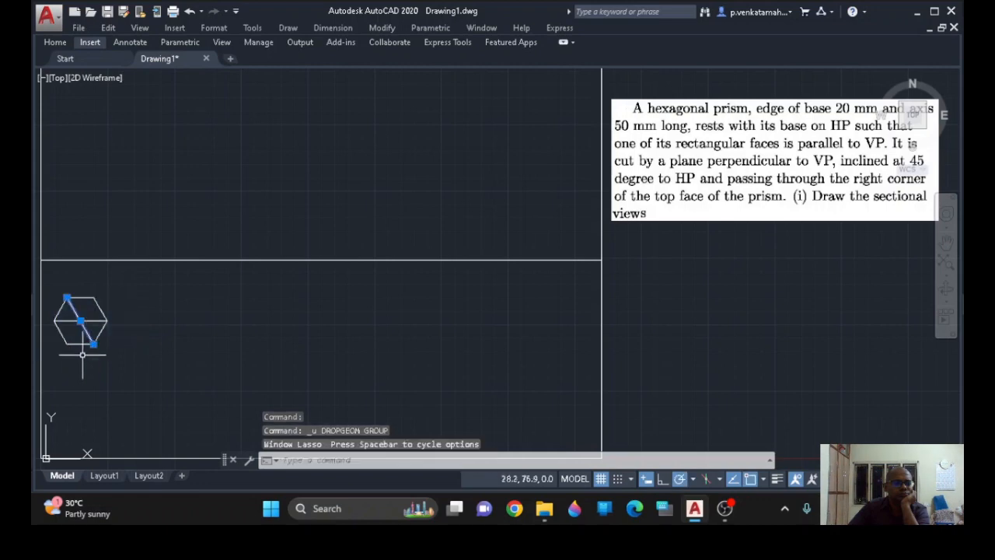
mouse_move(52, 286)
mouse_down()
mouse_move(127, 344)
mouse_move(57, 358)
mouse_up()
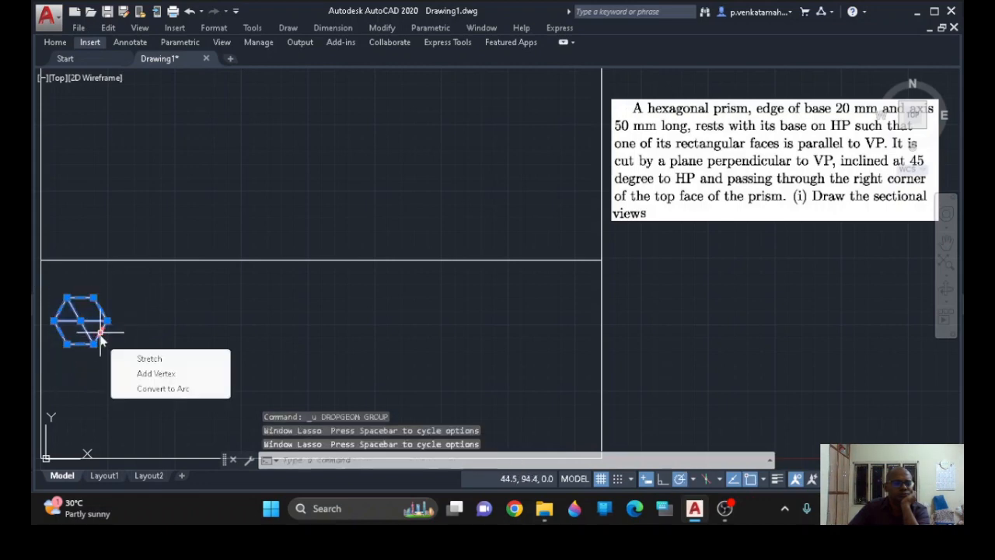
drag(92, 321, 145, 322)
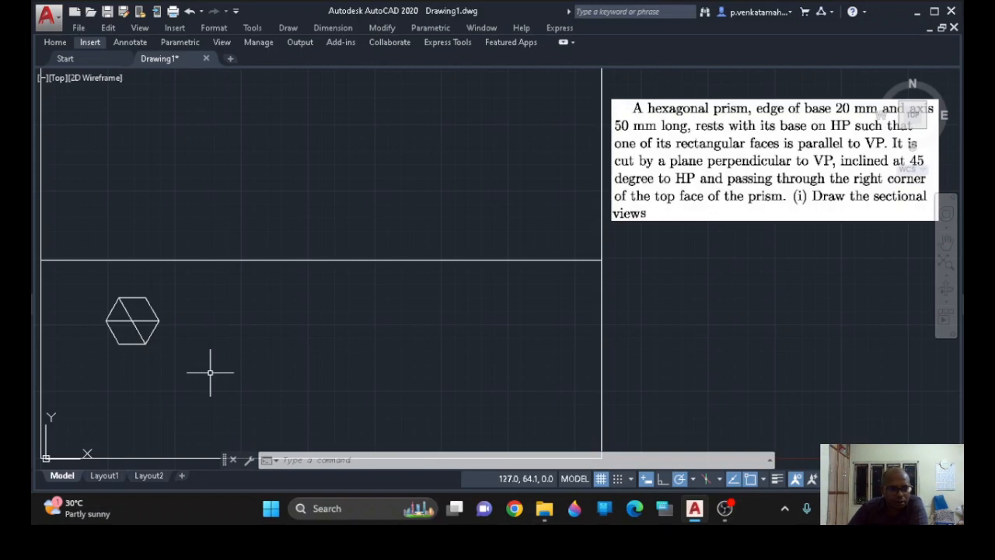
- Start single-line text with height 3 and rotation 0, and place the label a(g) near the hexagon's left corner
text(t)
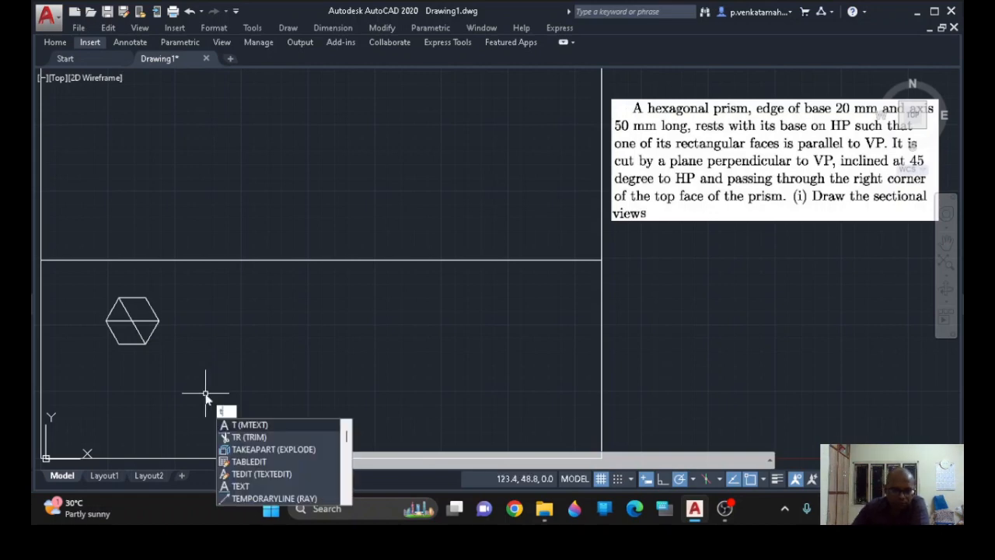
click(257, 486)
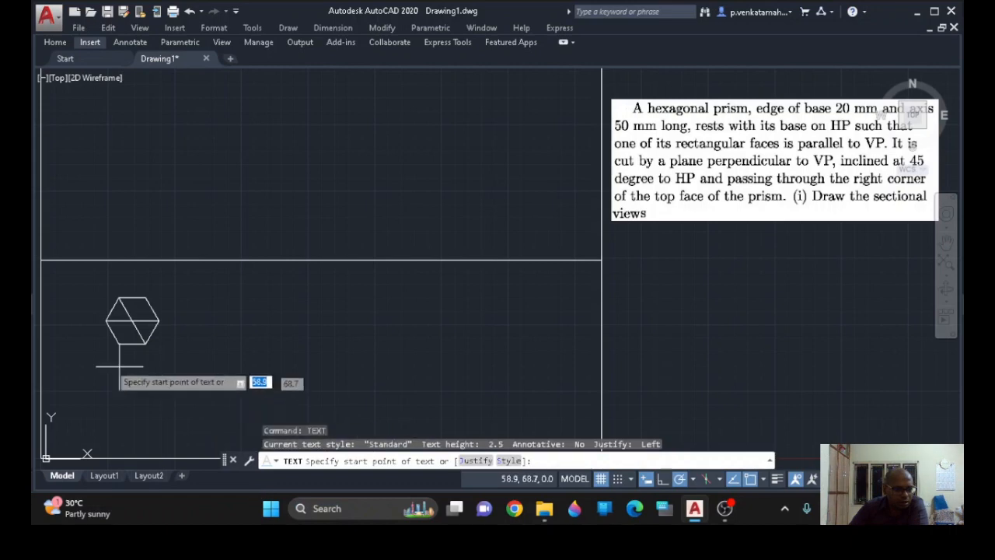
click(97, 313)
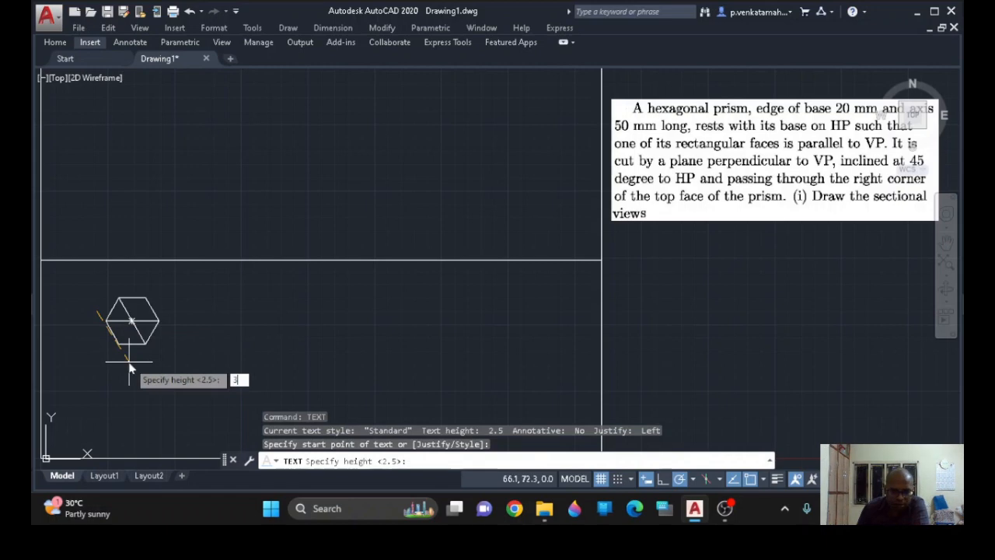
text(3)
key(Return)
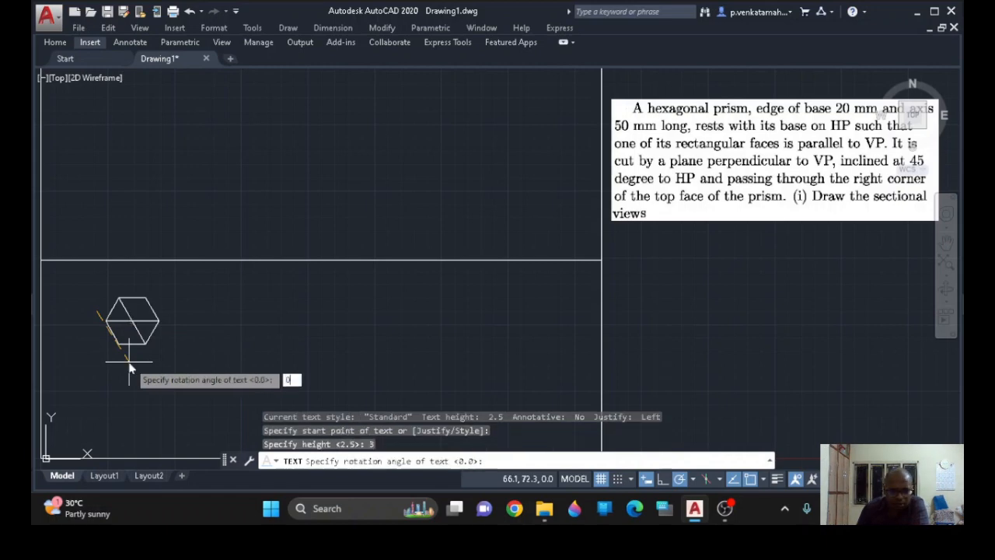
key(Return)
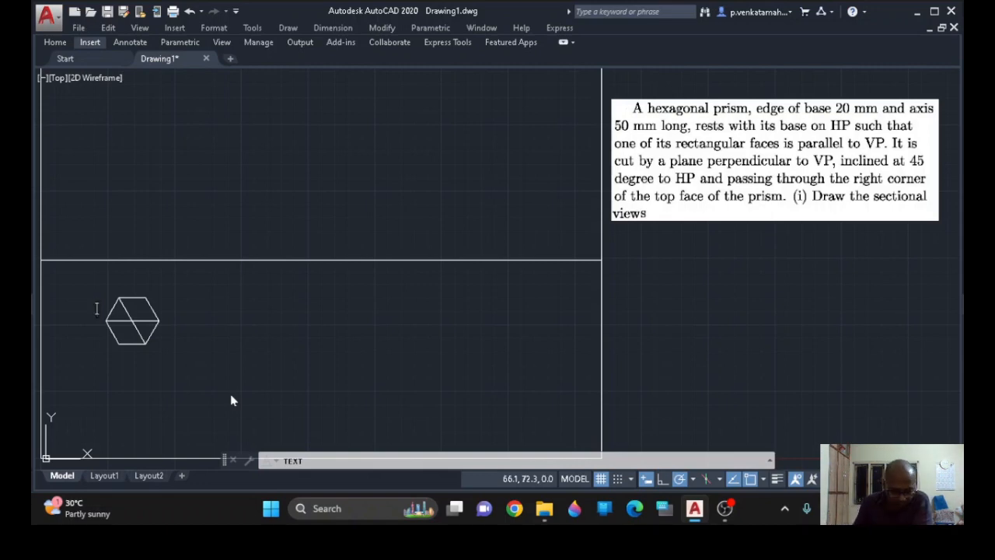
text(a()
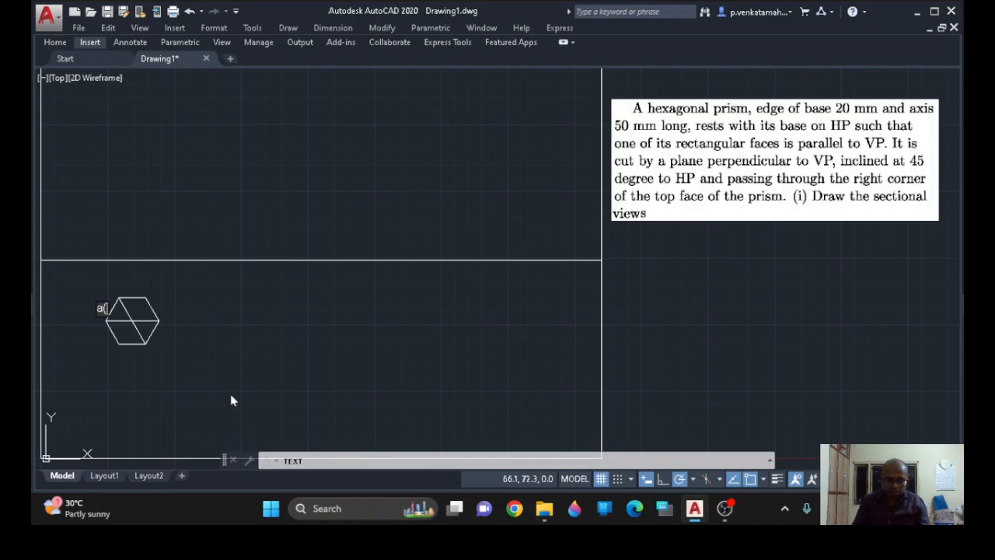
text(h)
key(BackSpace)
text(g))
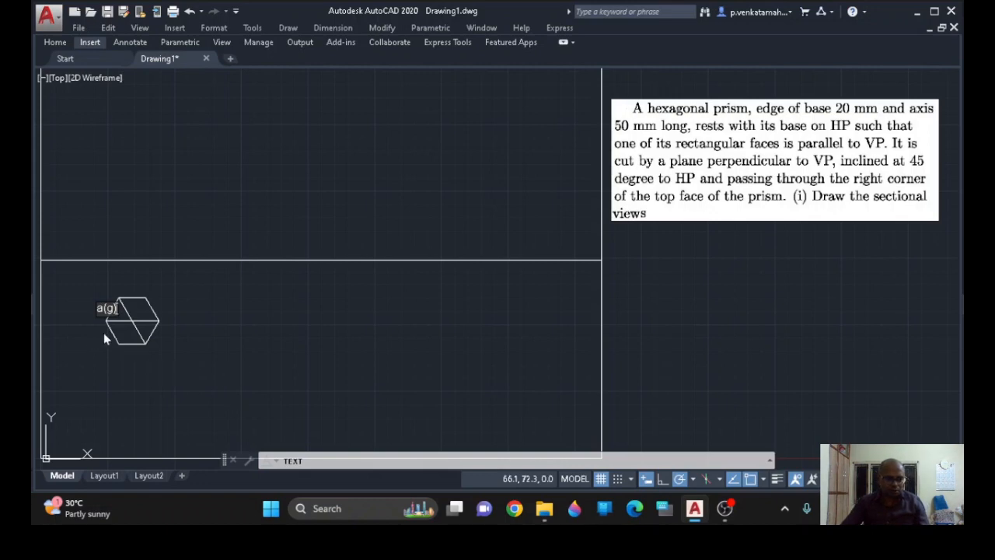
- Add the labels b(h) and c(i) at the hexagon's lower-left and lower-right corners
click(112, 360)
text(b)
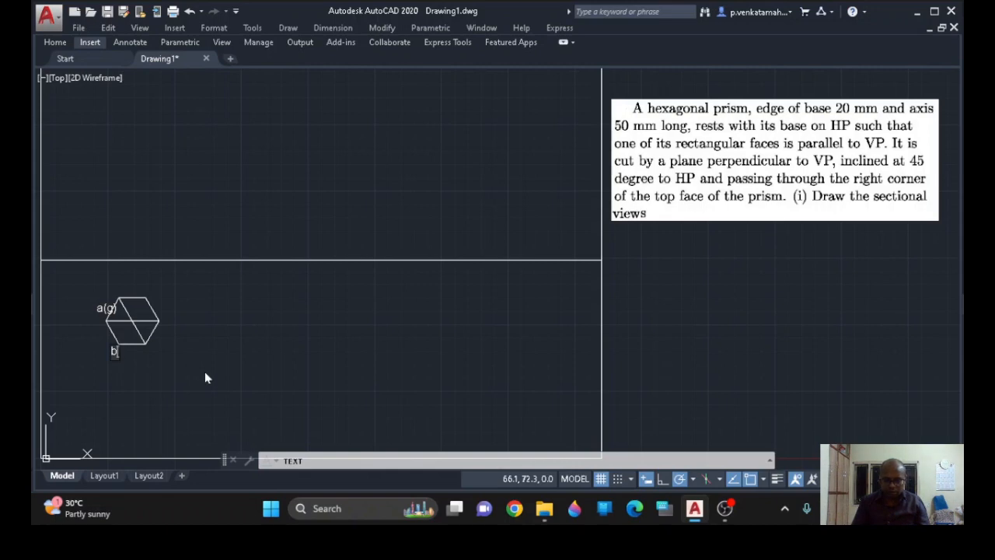
text((h))
click(147, 352)
text(c)
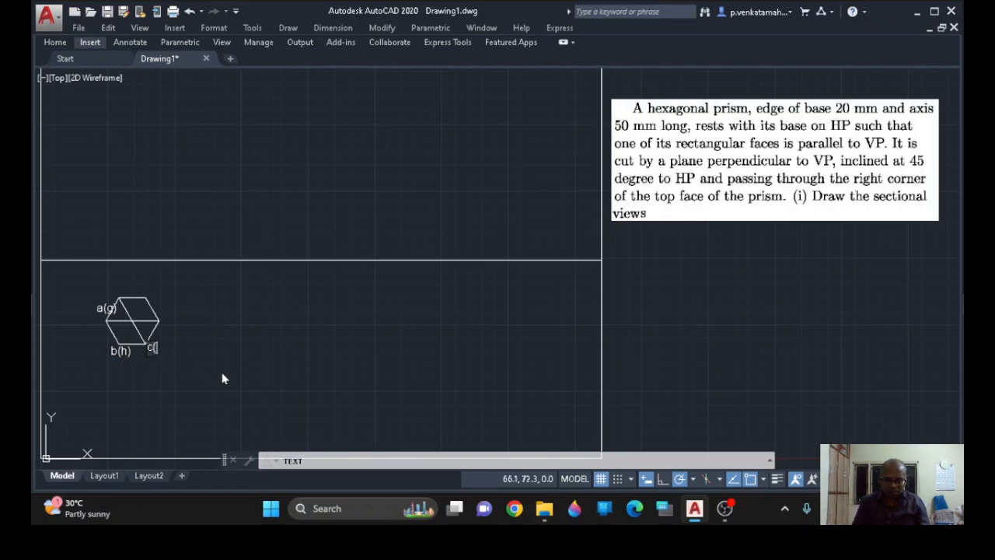
text((i)
- Add the labels d(j), e(k) and f(l) at the hexagon's right, upper-right and upper-left corners, and finish the text command
click(163, 322)
text(d()
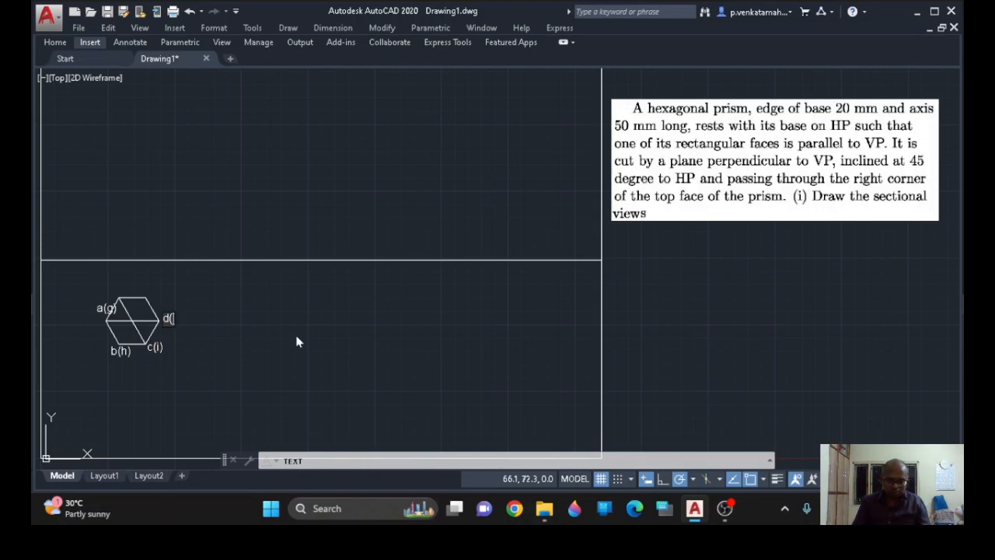
text(j))
click(148, 291)
text(e(k)
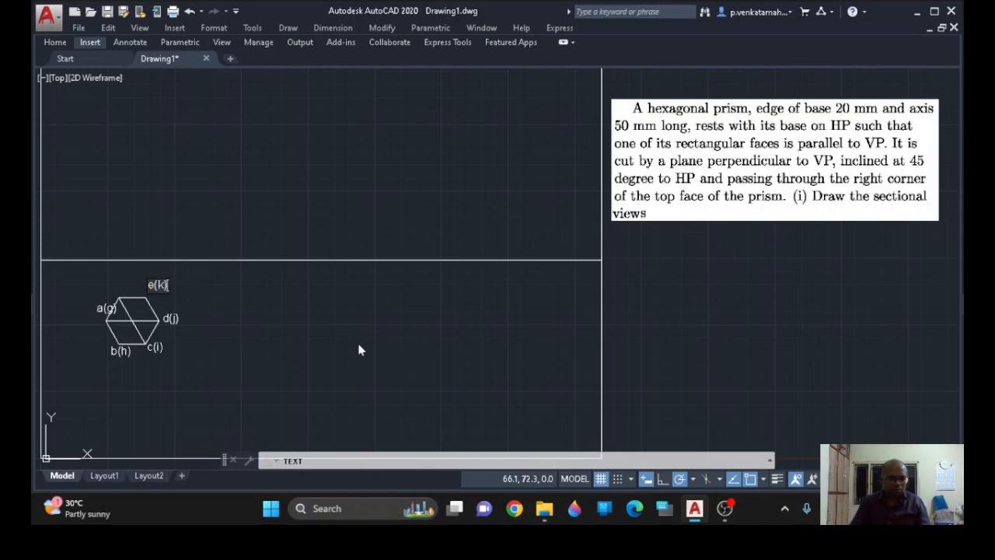
click(114, 286)
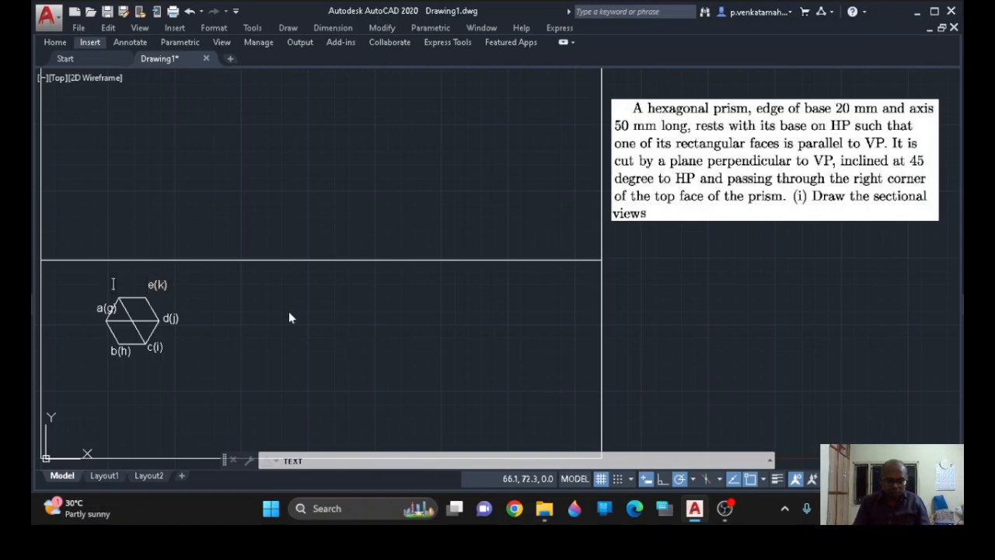
text(f(l))
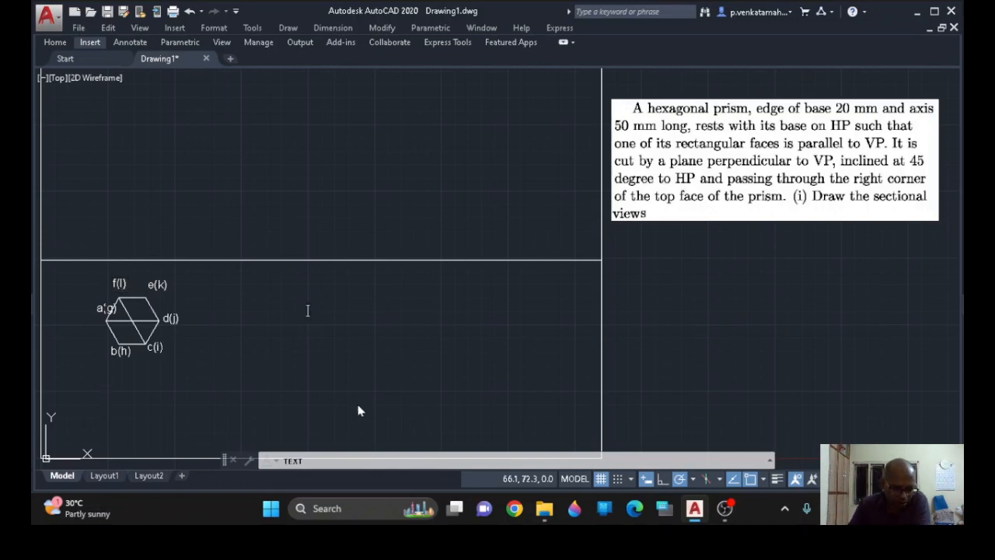
key(Escape)
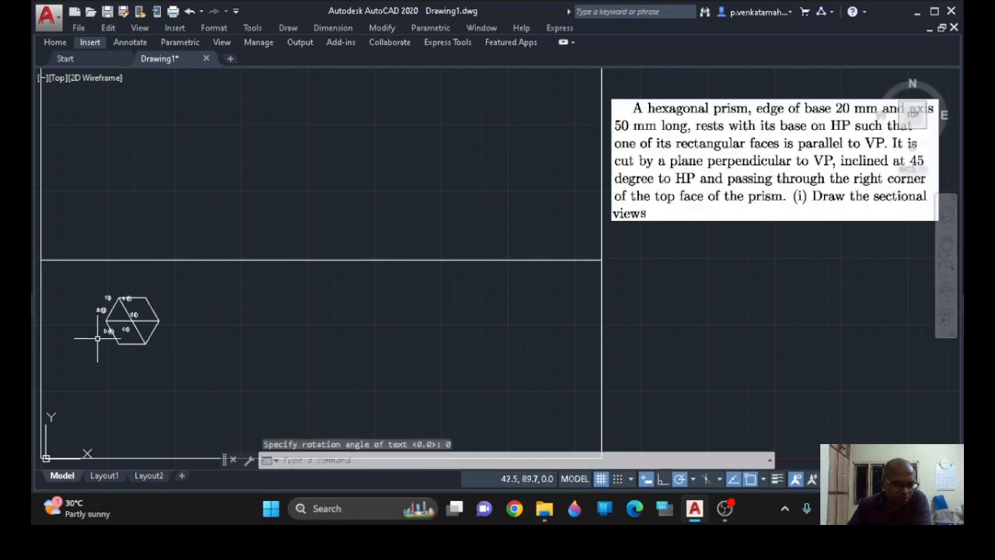
- Move the label a(g) beside the hexagon's left corner and b(h) just below its lower-left corner
scroll(137, 329, up, 2)
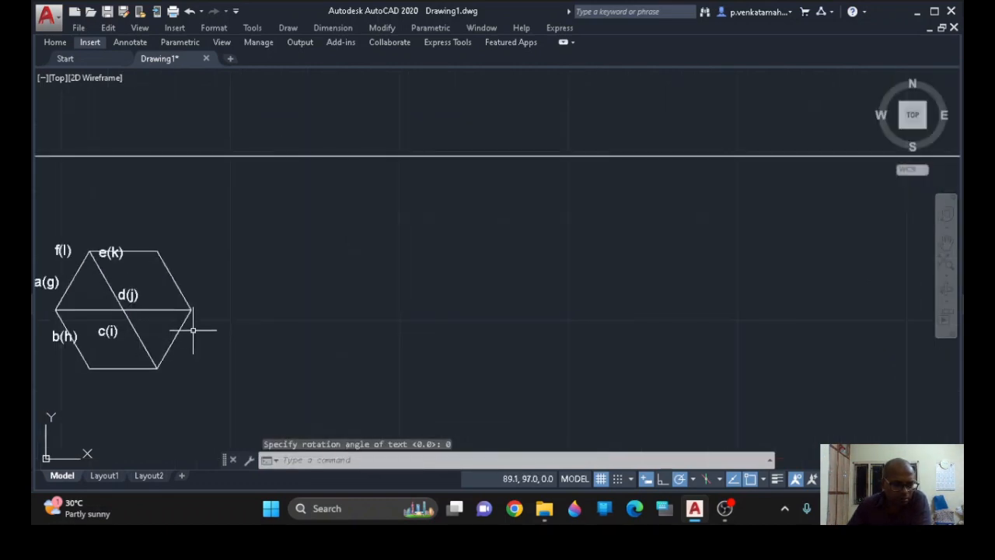
mouse_move(196, 329)
middle_down()
mouse_move(267, 327)
mouse_move(298, 311)
middle_up()
click(155, 270)
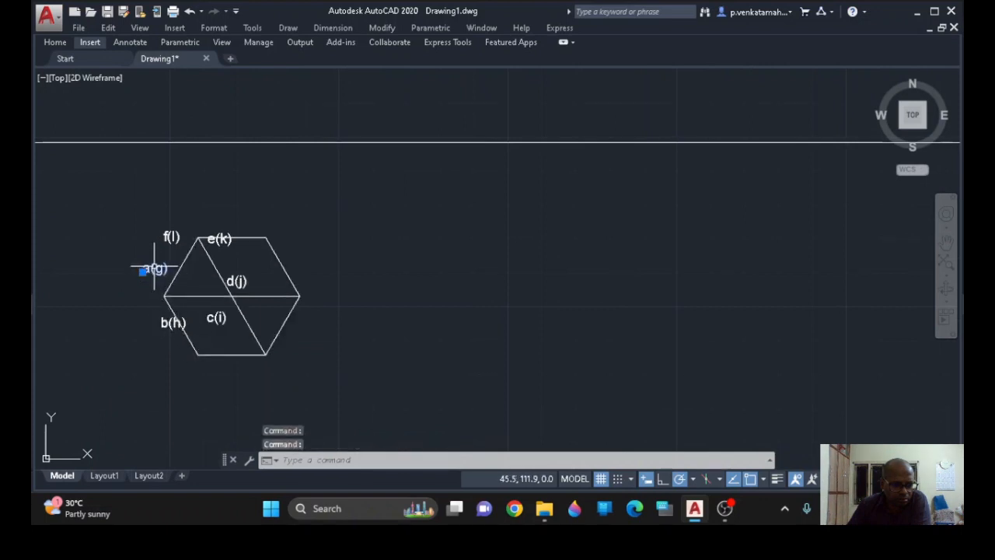
click(143, 270)
click(148, 301)
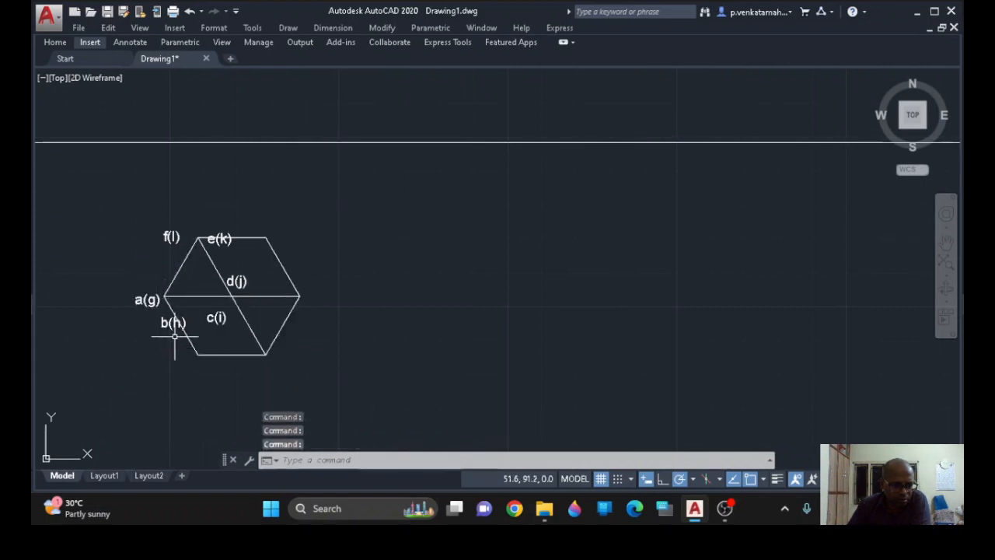
click(172, 322)
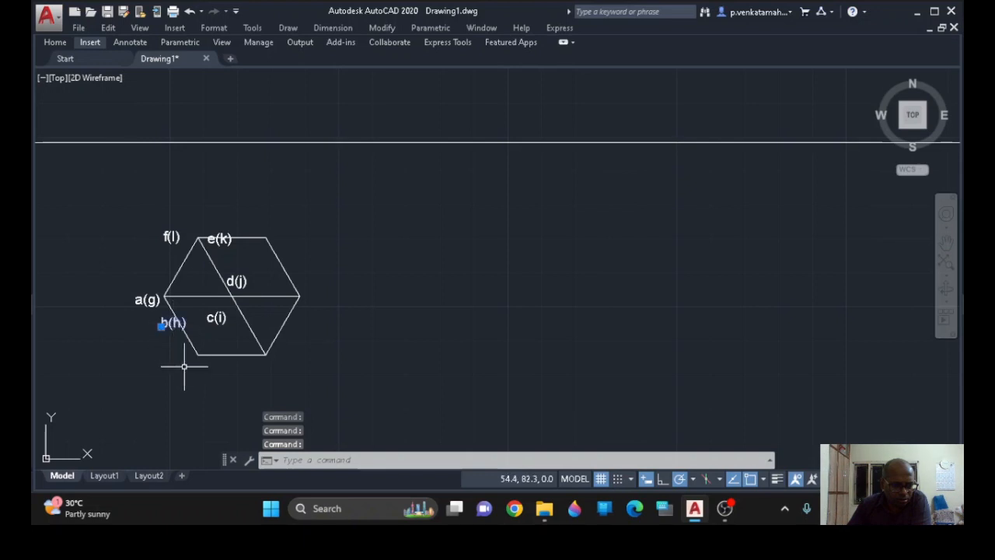
drag(186, 350, 189, 367)
drag(194, 369, 200, 368)
key(Escape)
- Move the label c(i) just below the hexagon's lower-right corner and d(j) beside its right corner
click(216, 317)
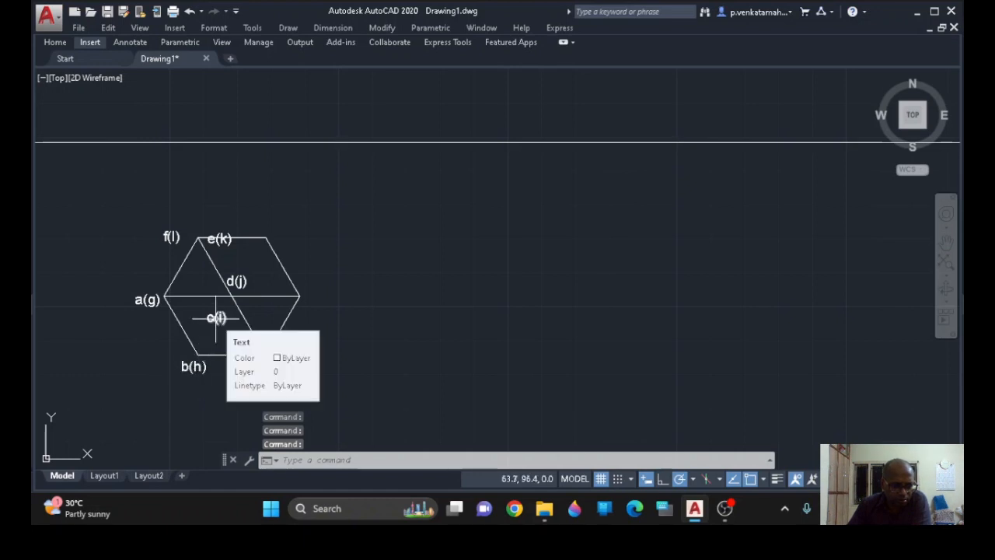
drag(222, 317, 273, 365)
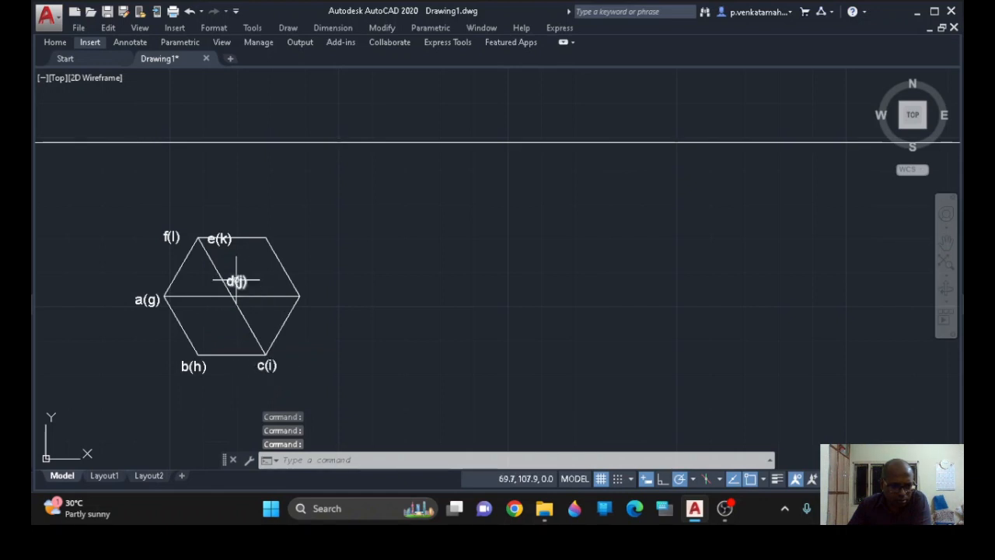
click(240, 278)
drag(226, 285, 314, 306)
- Move the label e(k) to the hexagon's upper-right corner and f(l) close to its upper-left corner
click(219, 237)
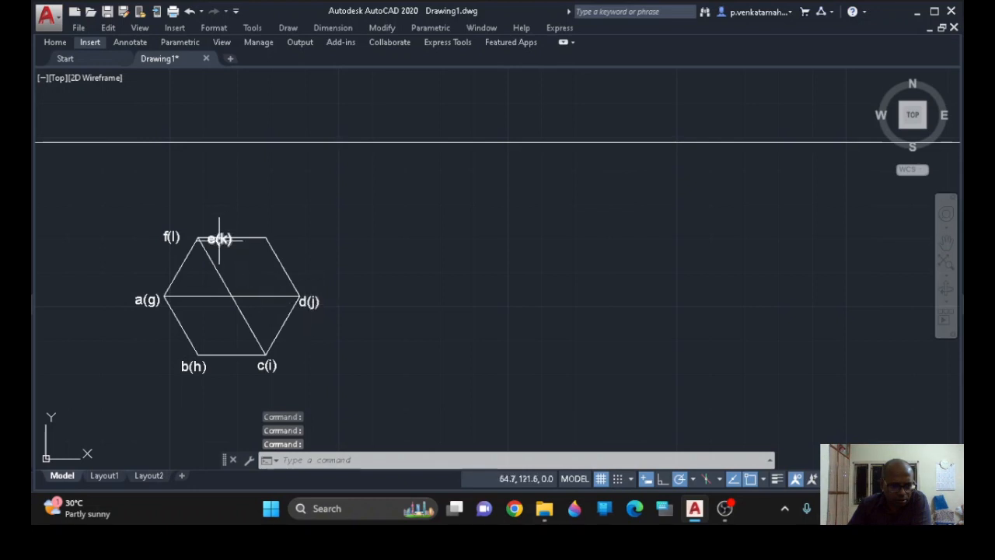
drag(209, 242, 279, 245)
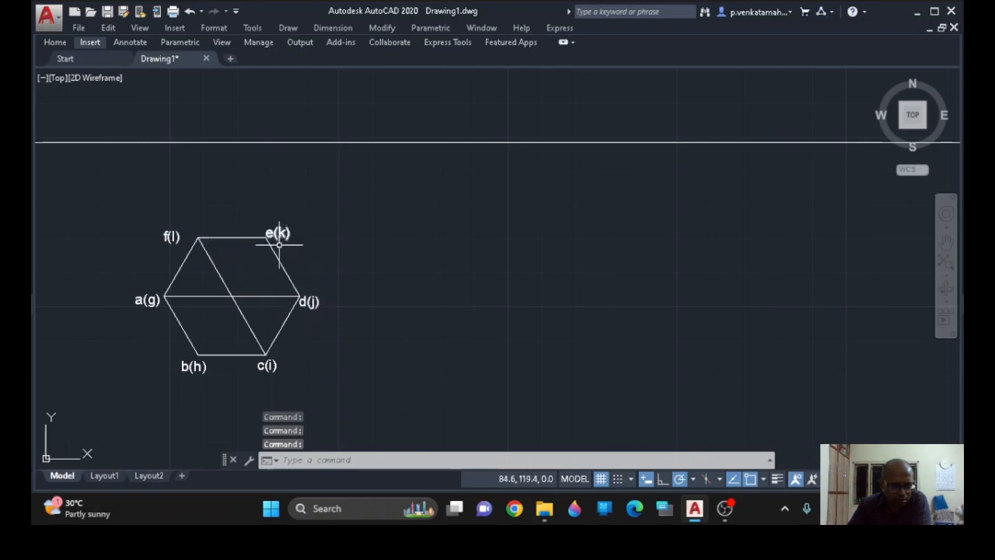
click(170, 237)
drag(165, 240, 193, 241)
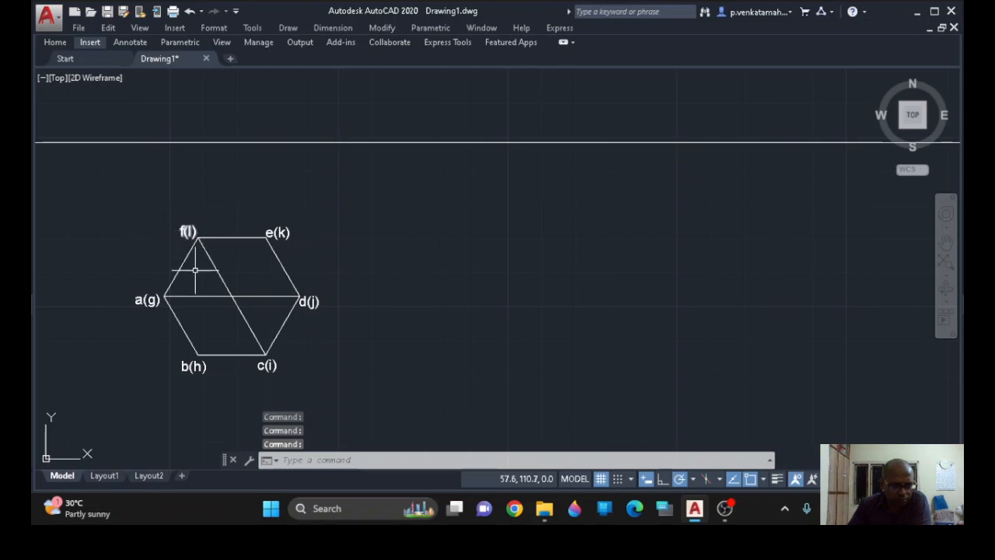
click(426, 334)
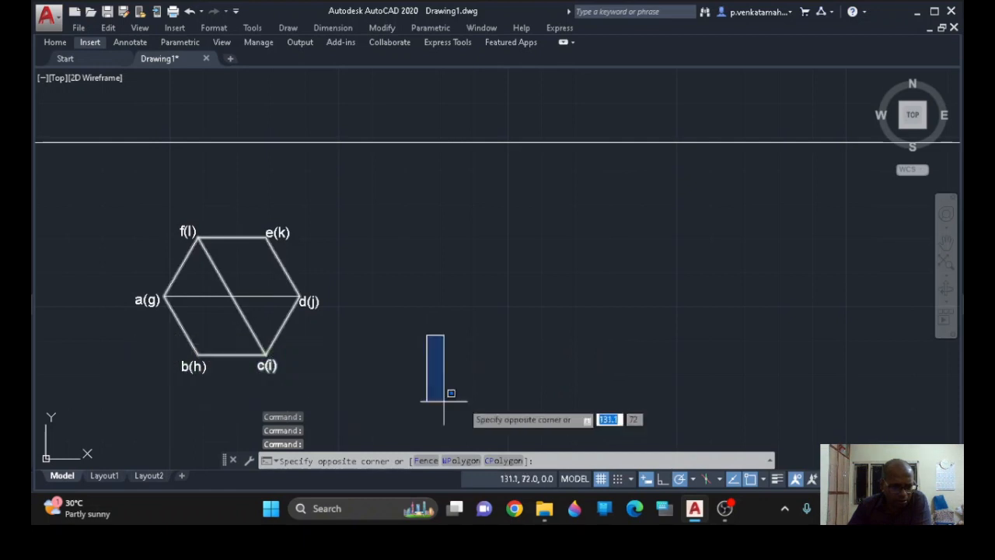
click(537, 392)
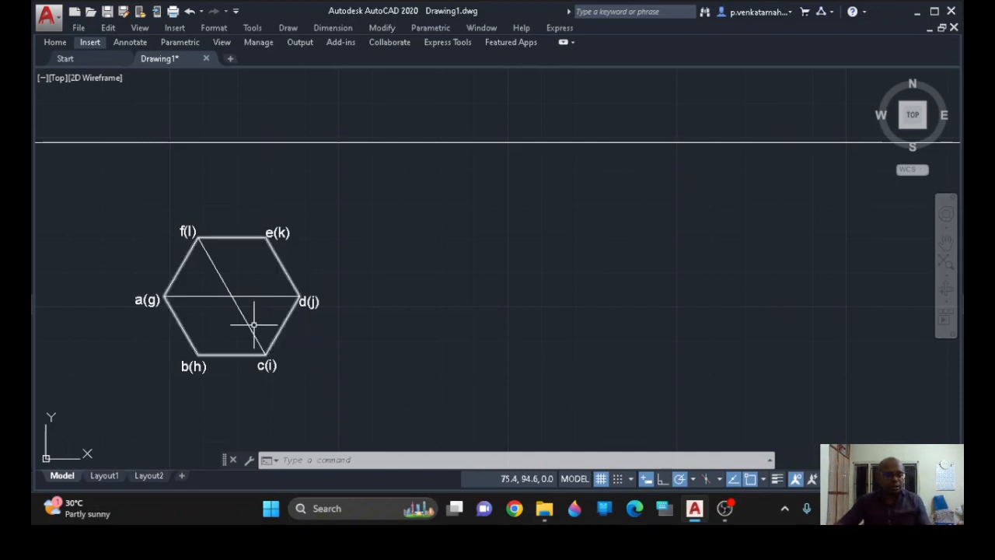
- Copy the label a(g) to a spot inside the hexagon, just below its centre
click(151, 301)
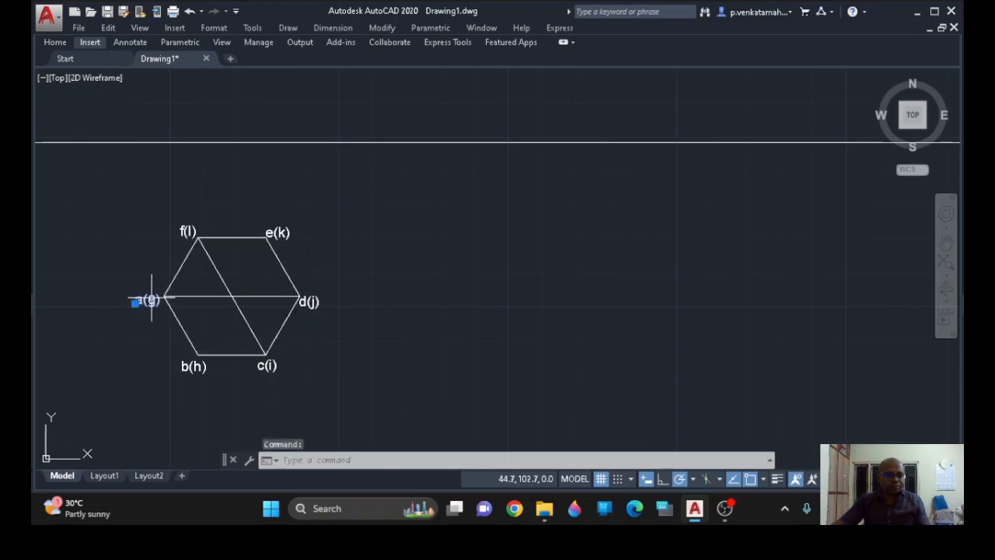
drag(155, 300, 206, 325)
right_drag(205, 327, 224, 312)
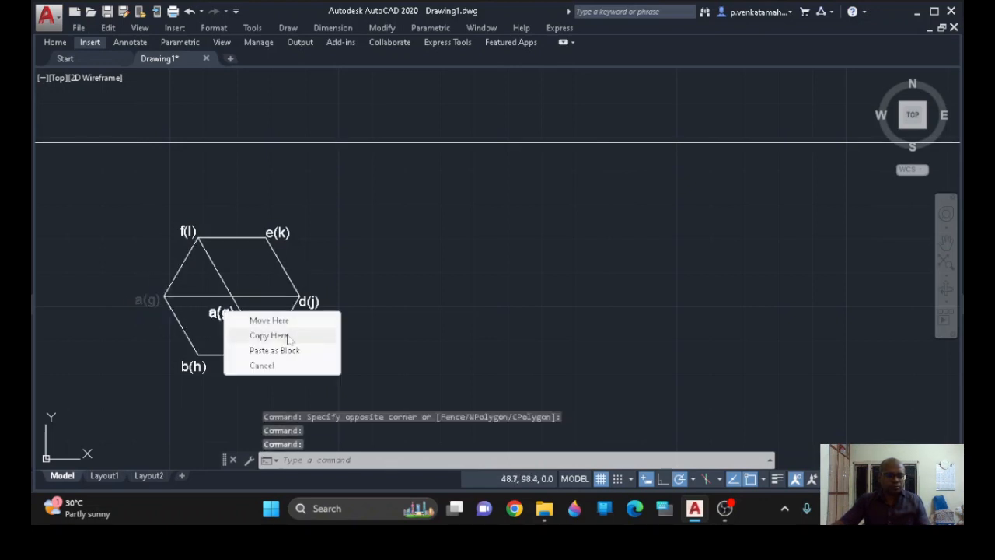
click(288, 338)
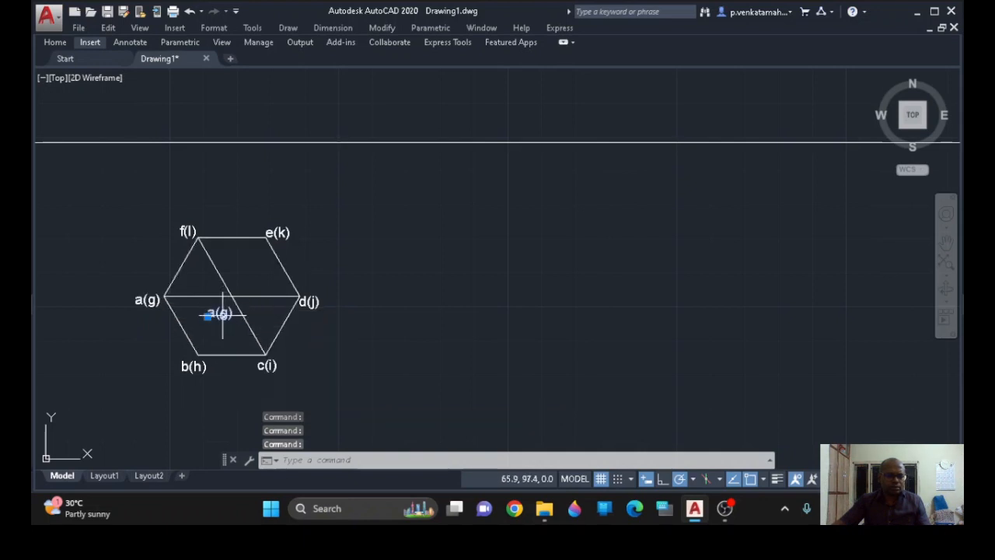
- Place the copied label inside the hexagon just below its centre and change its text to o(p)
right_drag(223, 317, 224, 303)
drag(225, 306, 224, 305)
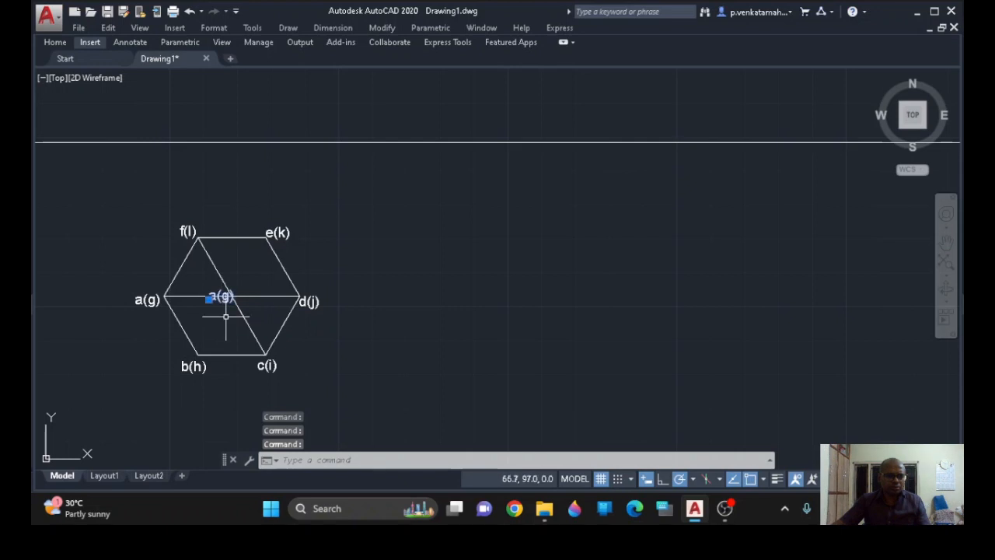
drag(222, 296, 223, 314)
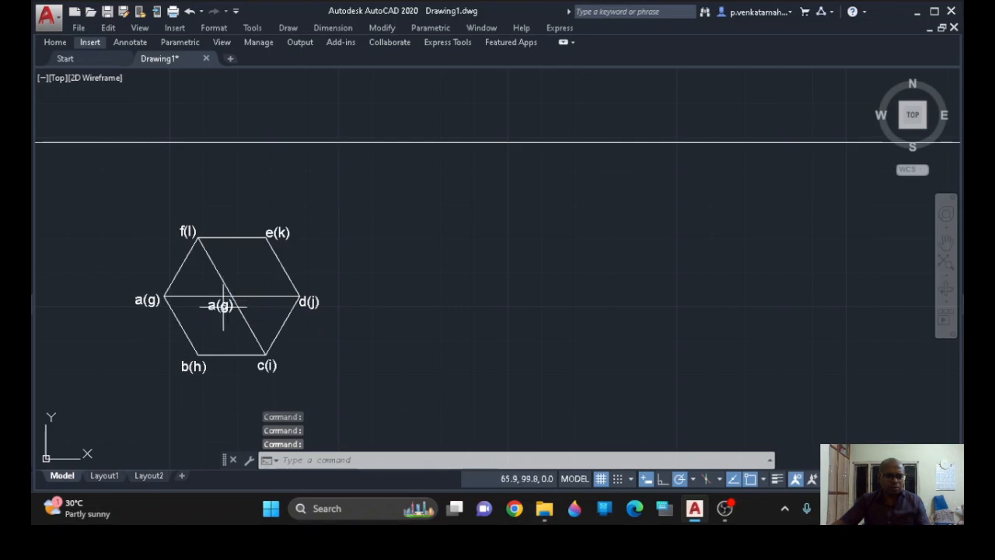
double_click(220, 306)
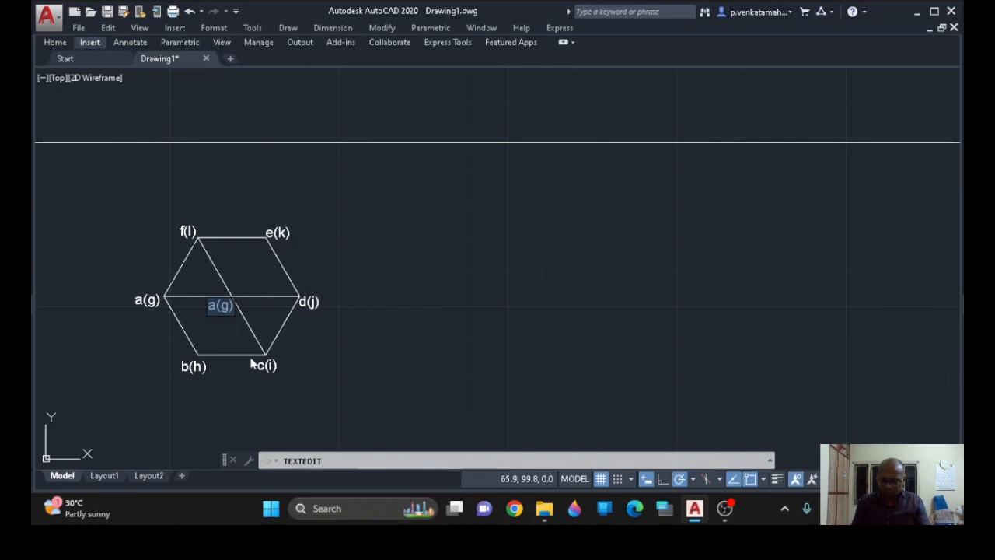
text(o()
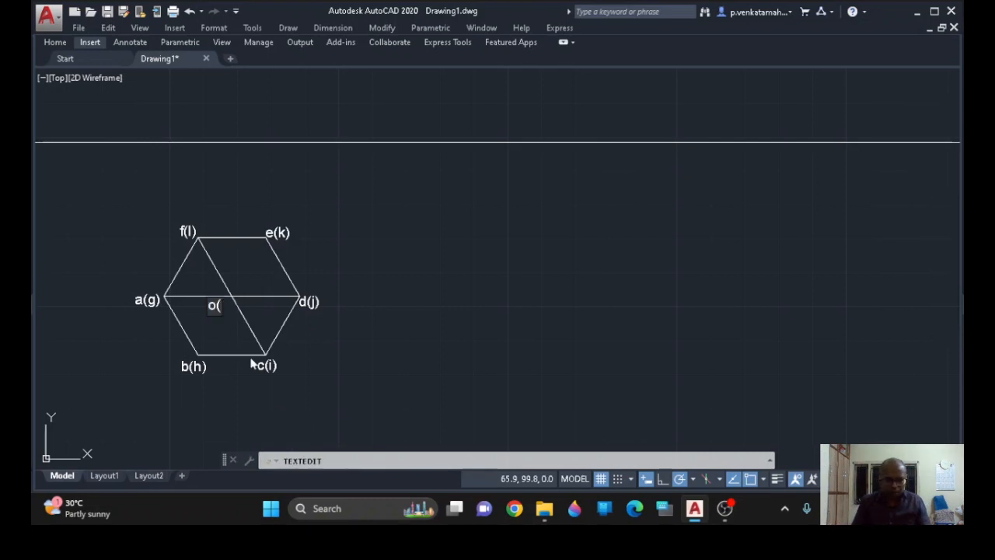
text(p))
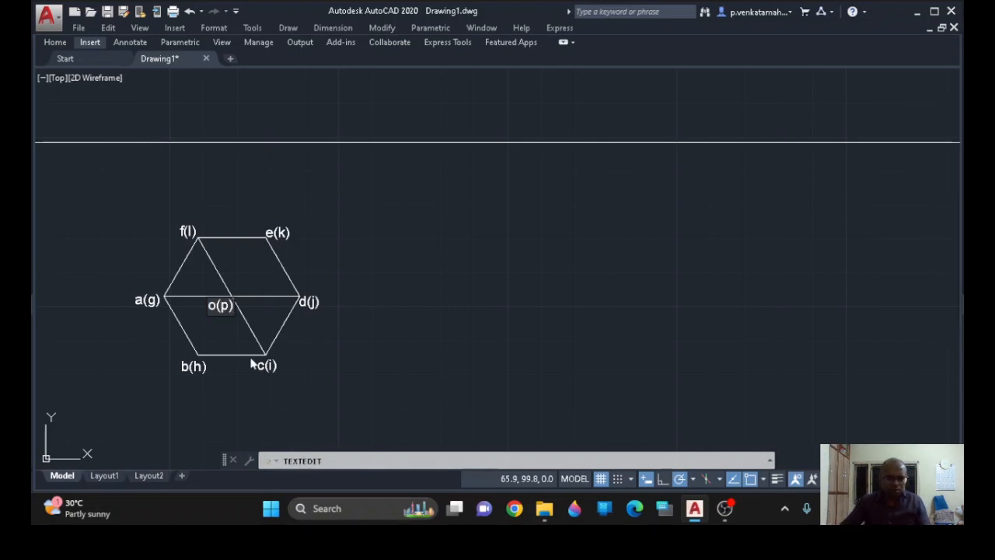
click(414, 379)
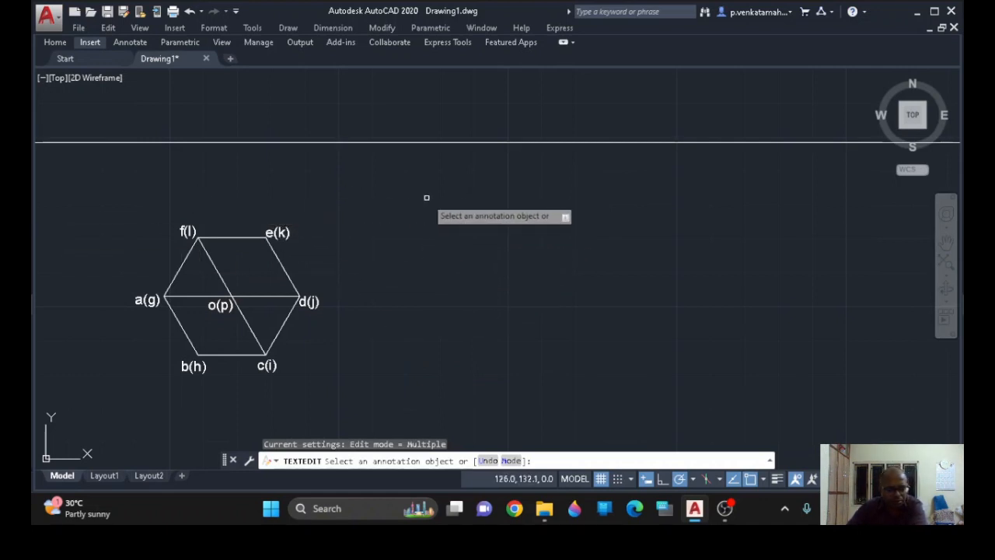
key(Escape)
- Review the problem statement beside the drawing frame for the prism's dimensions, orientation and cutting plane
scroll(427, 196, down, 4)
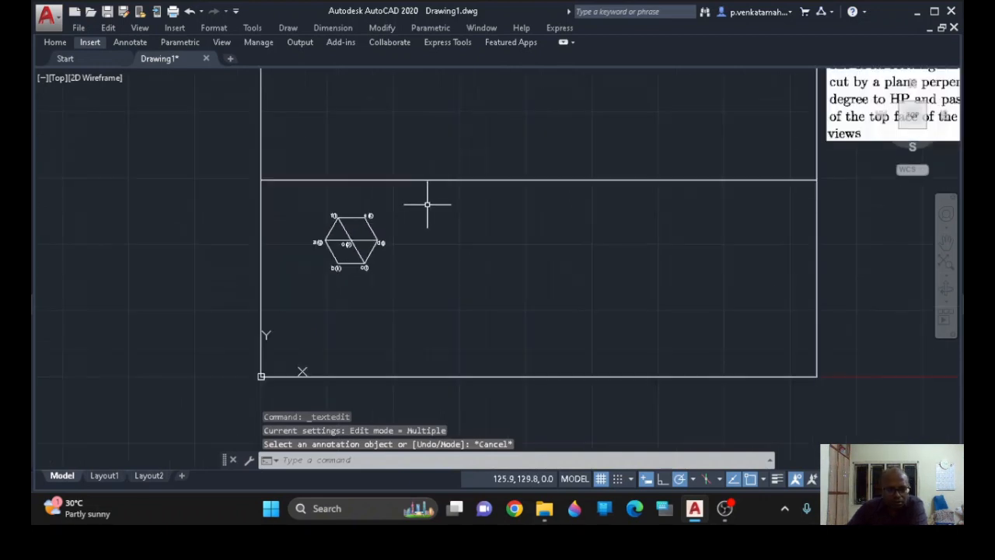
middle_drag(435, 216, 449, 253)
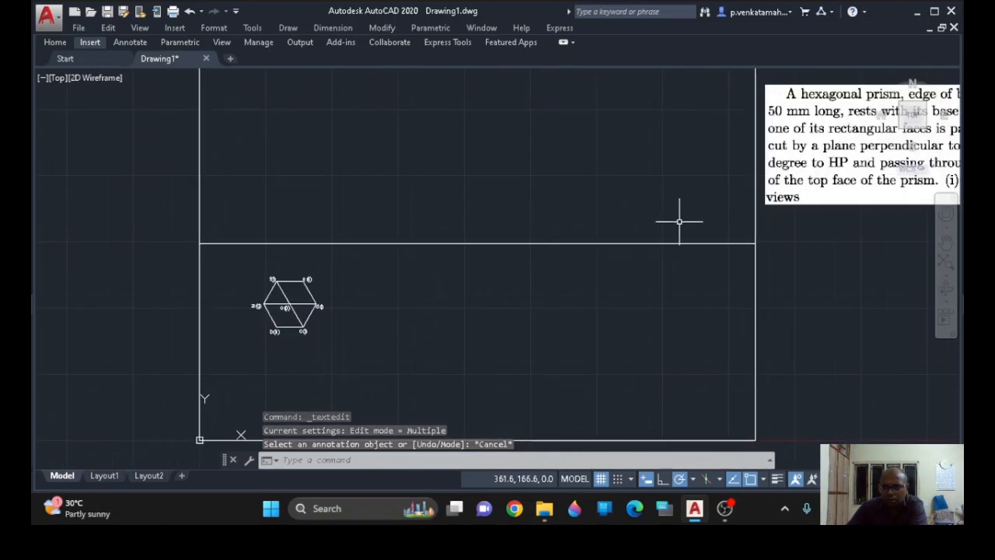
mouse_move(652, 260)
middle_down()
mouse_move(588, 313)
mouse_move(393, 330)
middle_up()
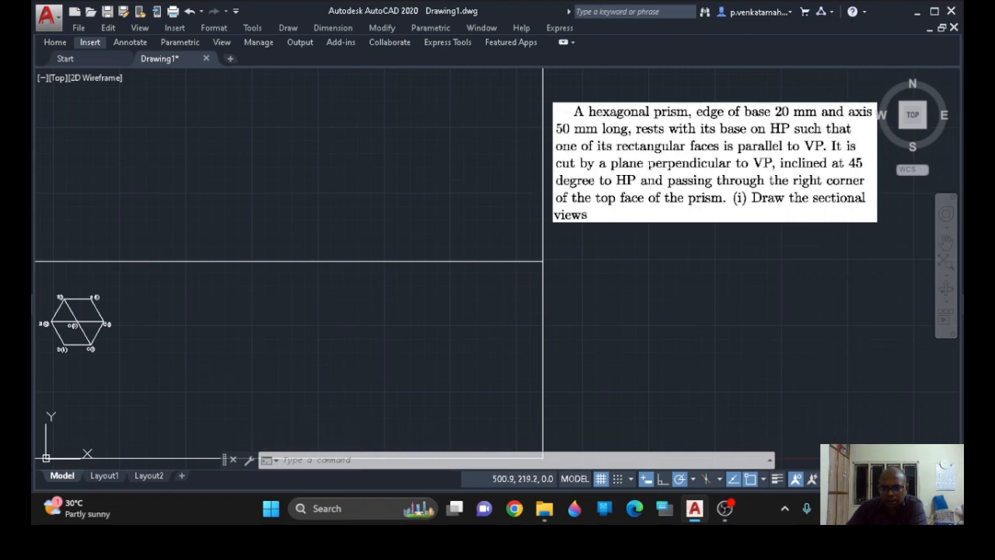
click(652, 168)
click(682, 173)
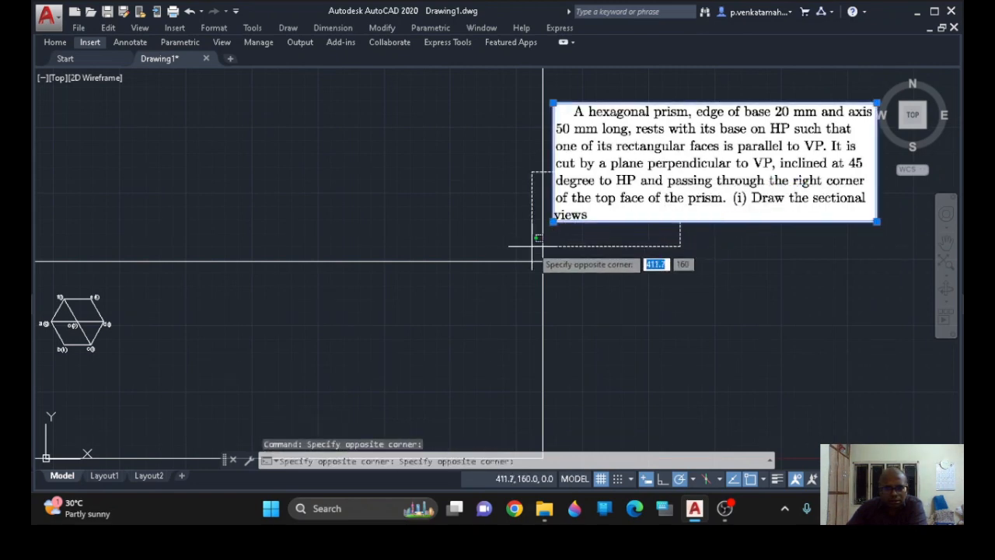
click(717, 223)
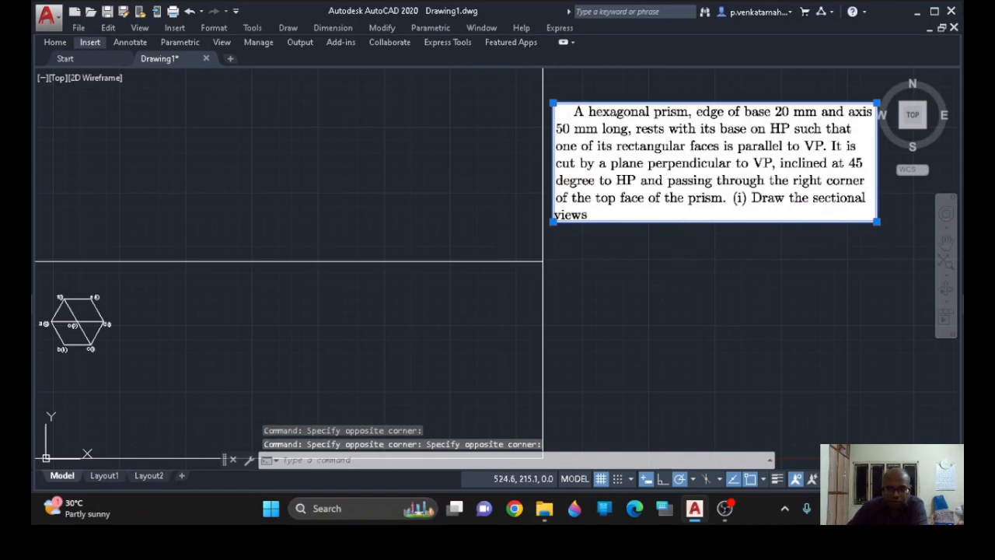
mouse_move(640, 143)
middle_down()
mouse_move(483, 222)
mouse_move(833, 164)
mouse_move(827, 144)
middle_up()
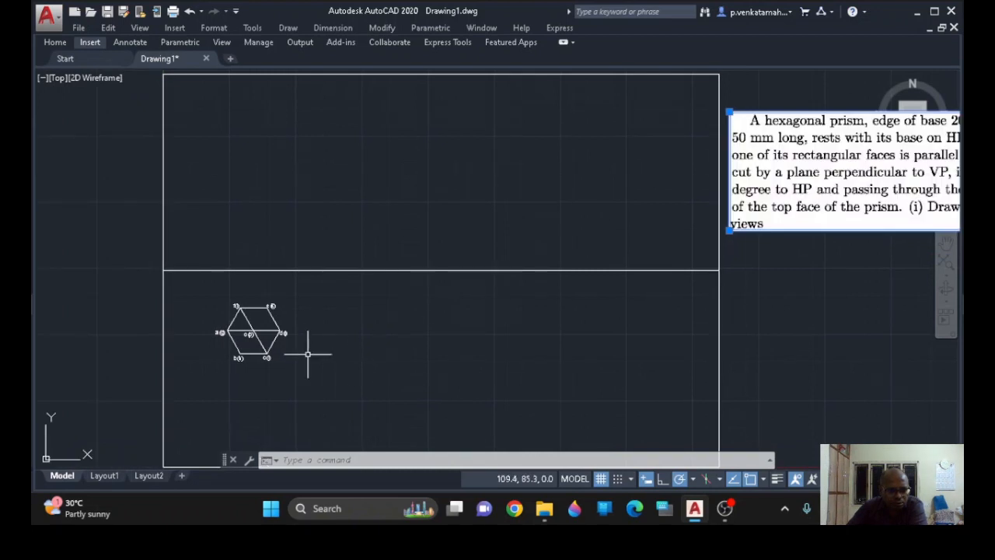
scroll(308, 354, up, 4)
middle_drag(366, 300, 566, 288)
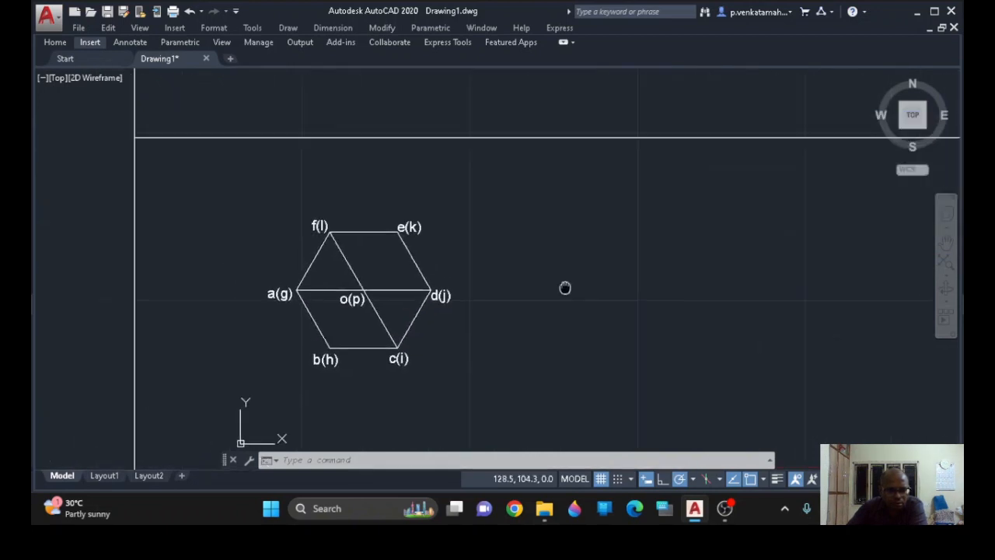
mouse_move(240, 187)
mouse_down()
mouse_move(584, 283)
mouse_move(133, 440)
mouse_move(156, 435)
mouse_up()
scroll(404, 382, down, 3)
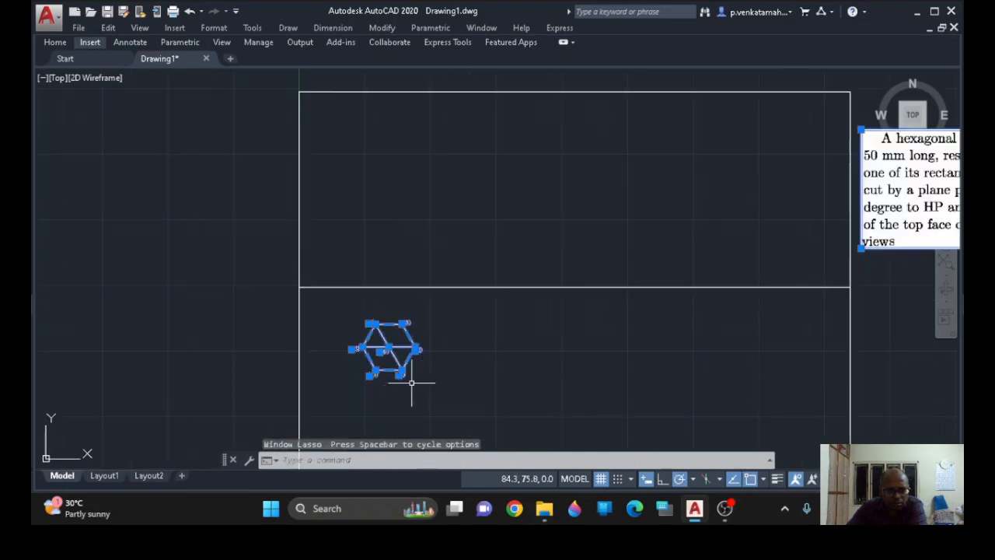
scroll(406, 360, up, 2)
click(400, 339)
mouse_move(401, 340)
mouse_down()
mouse_move(397, 291)
mouse_move(398, 319)
mouse_up()
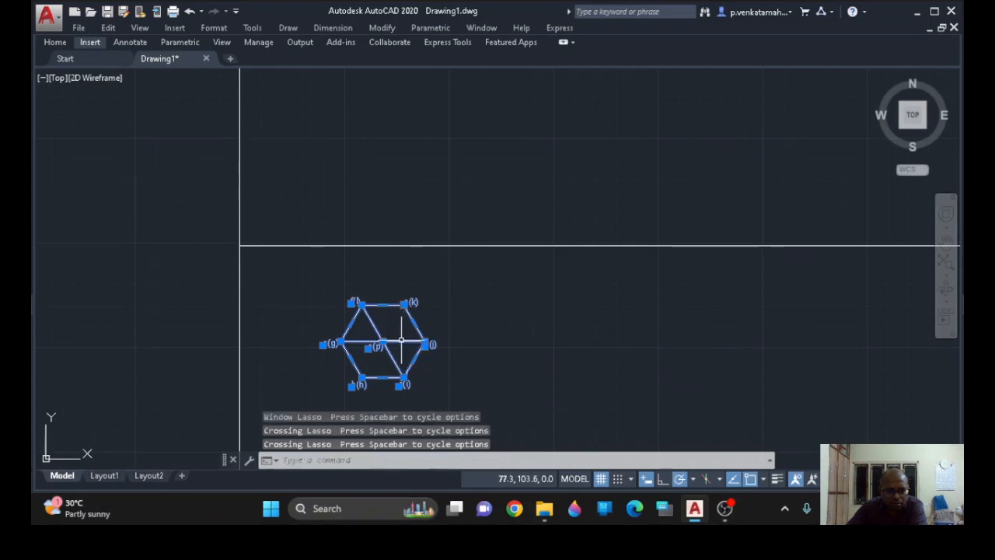
middle_drag(403, 343, 406, 314)
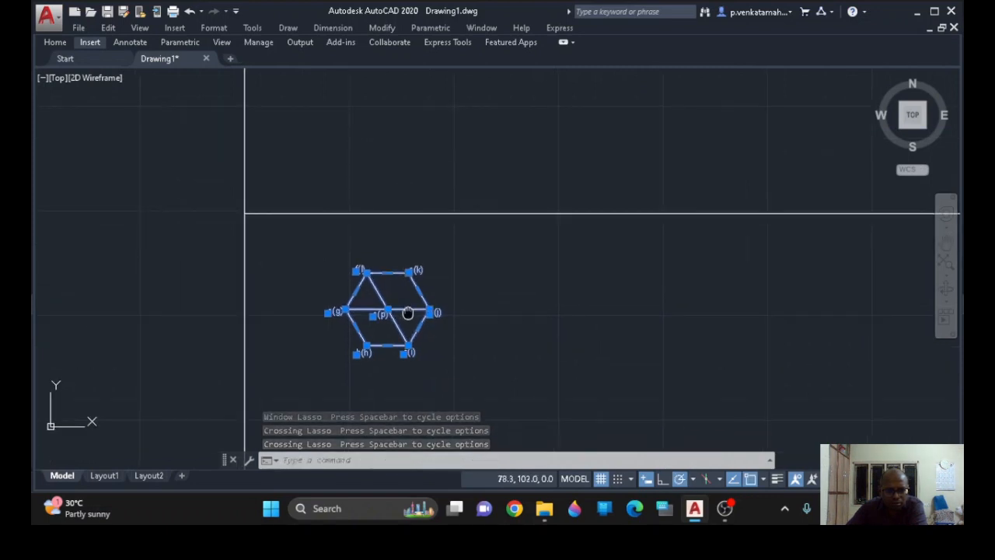
scroll(532, 333, up, 2)
scroll(532, 332, down, 4)
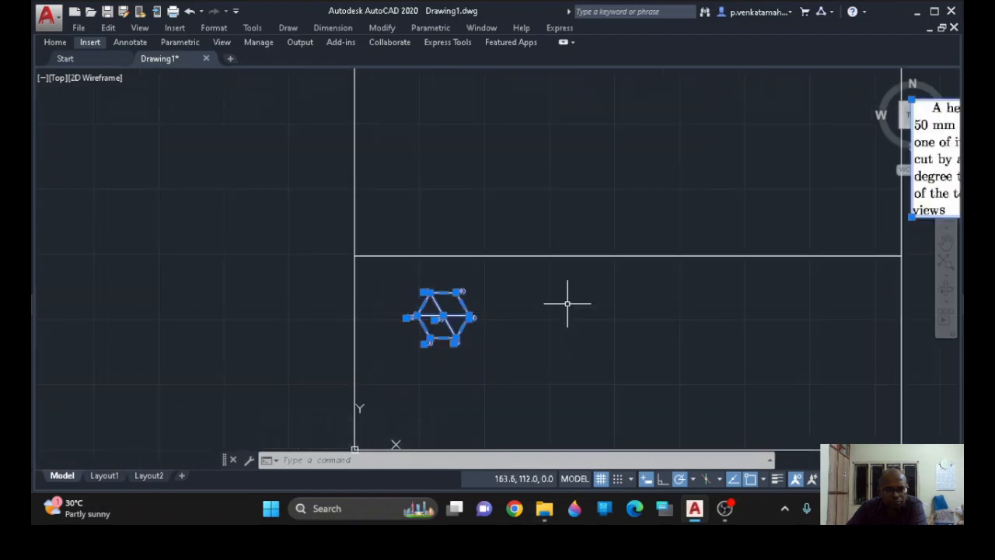
mouse_move(567, 300)
middle_down()
mouse_move(449, 355)
mouse_move(419, 351)
middle_up()
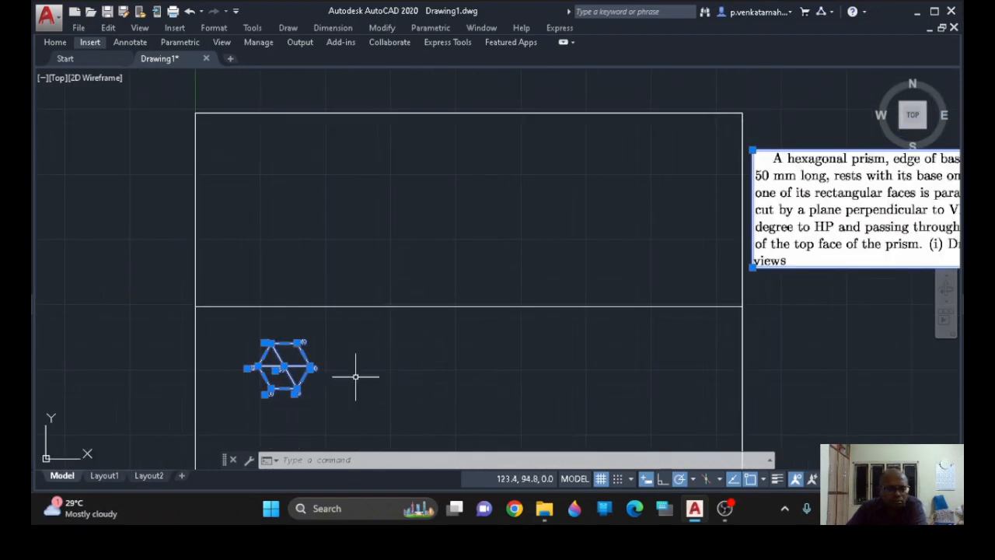
scroll(364, 378, up, 2)
middle_drag(365, 367, 458, 328)
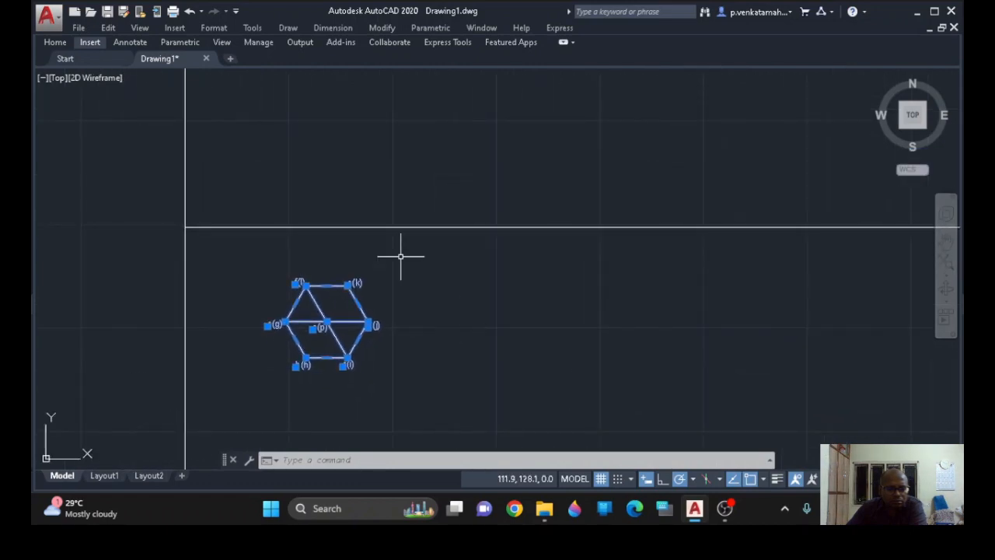
key(Escape)
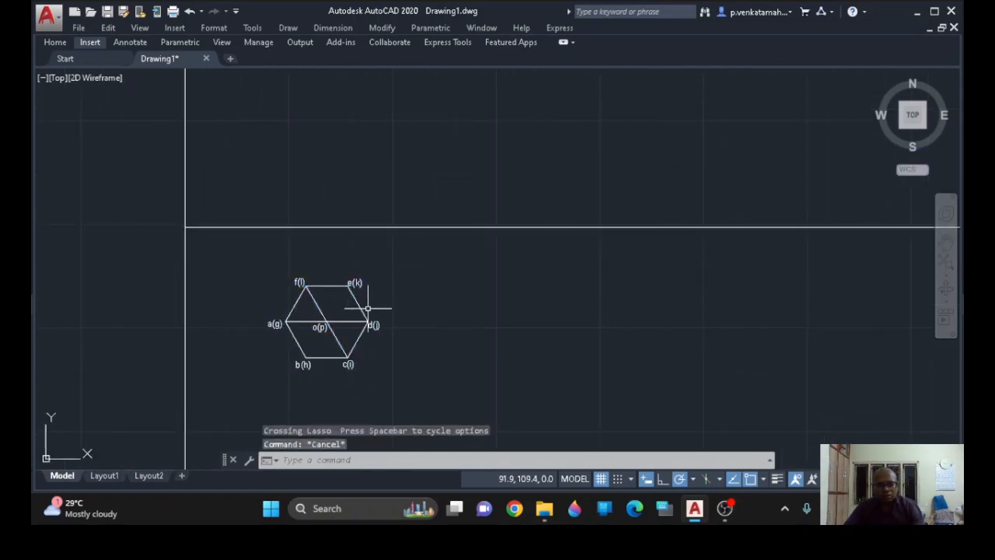
- Draw a vertical projector line from the hexagon's corner a(g) up to the horizontal reference line
text(L)
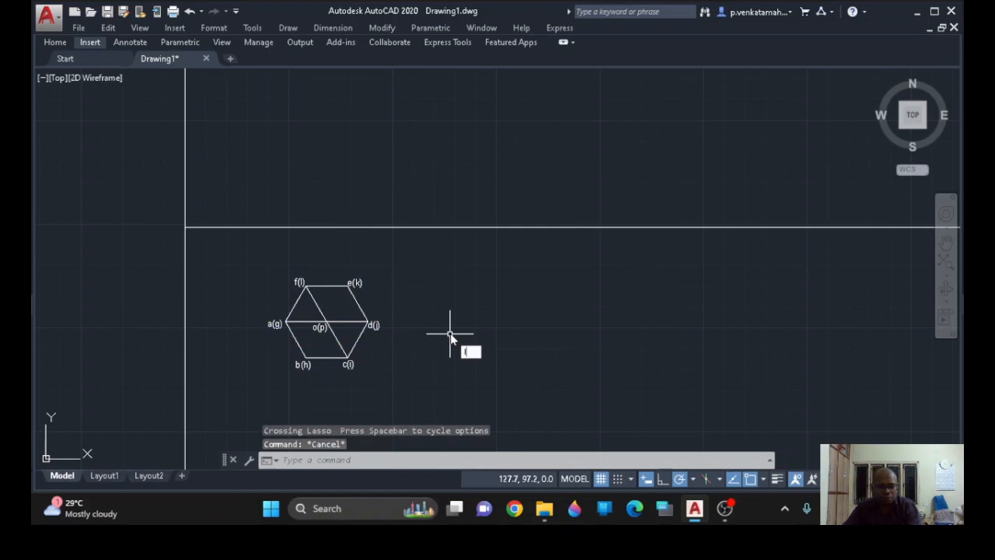
key(Return)
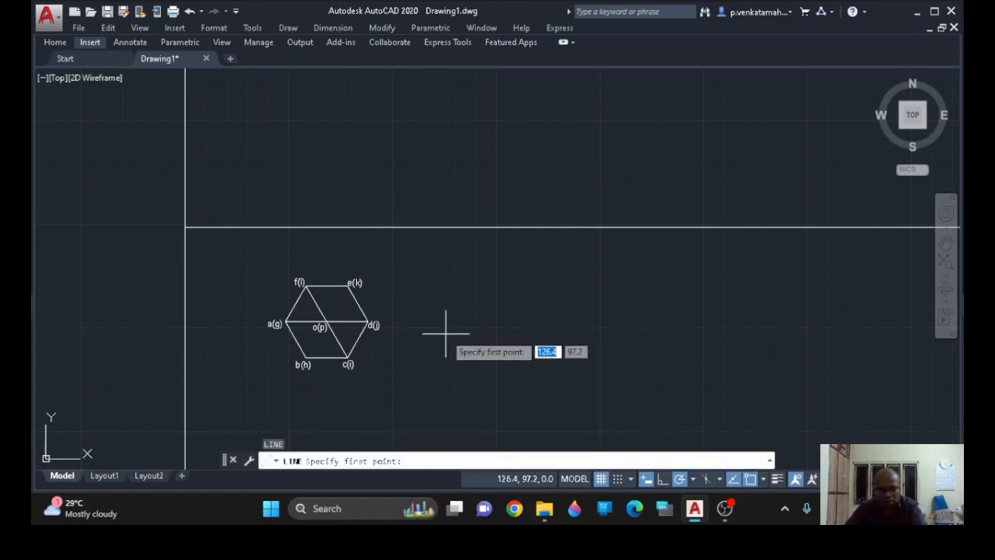
click(285, 323)
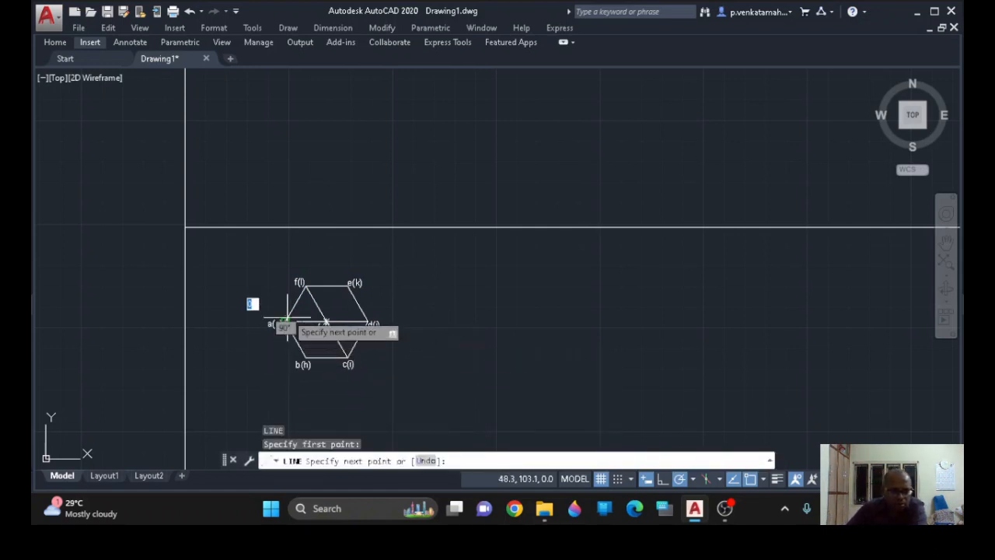
click(285, 227)
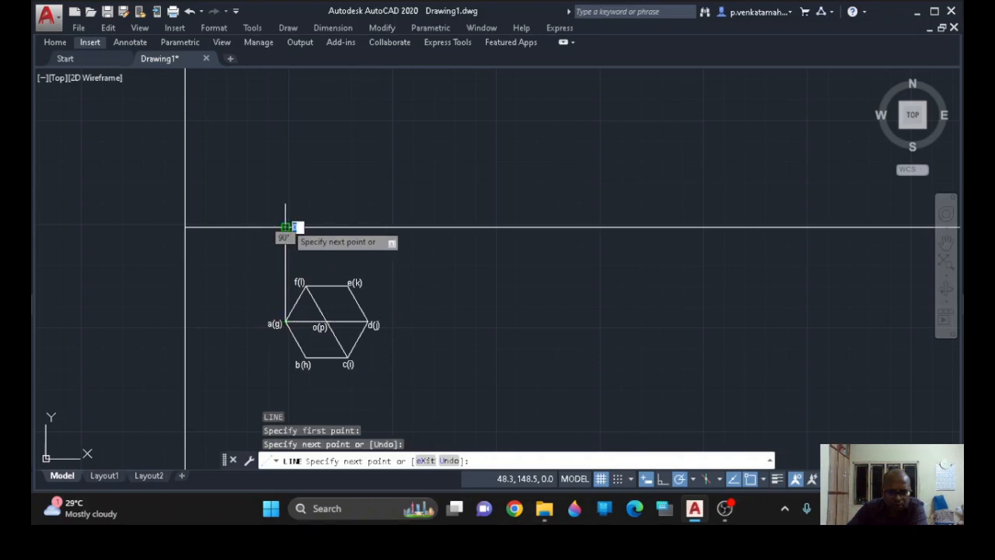
key(Return)
key(Return)
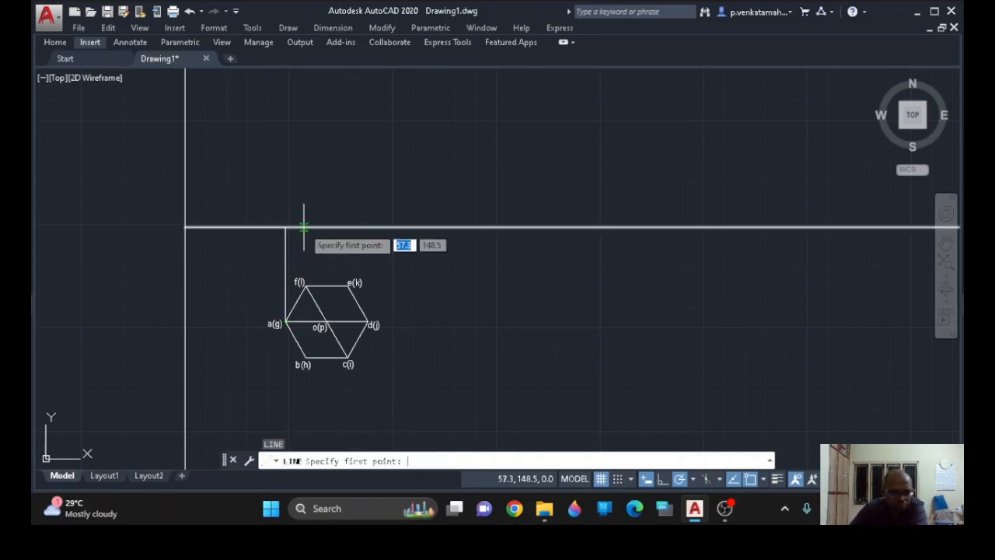
click(304, 287)
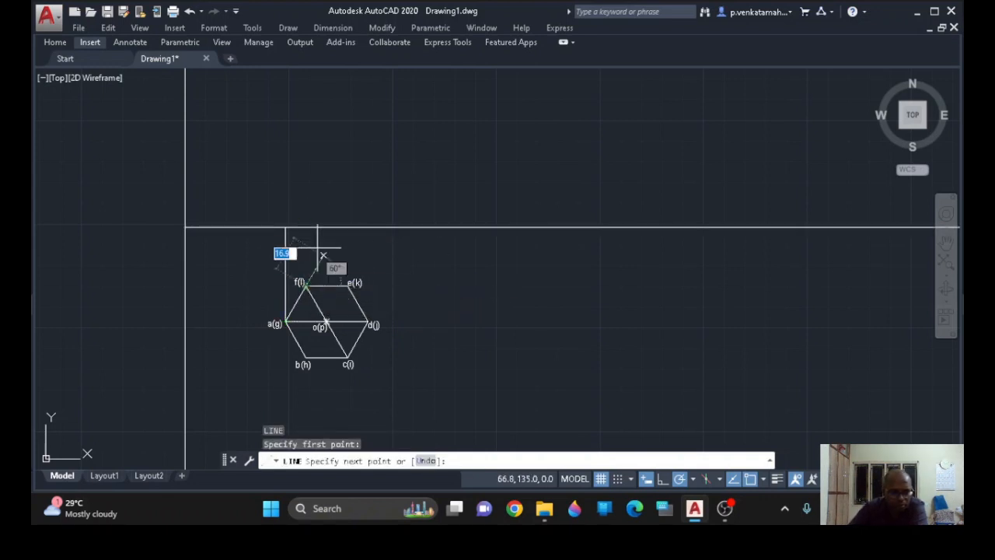
key(Escape)
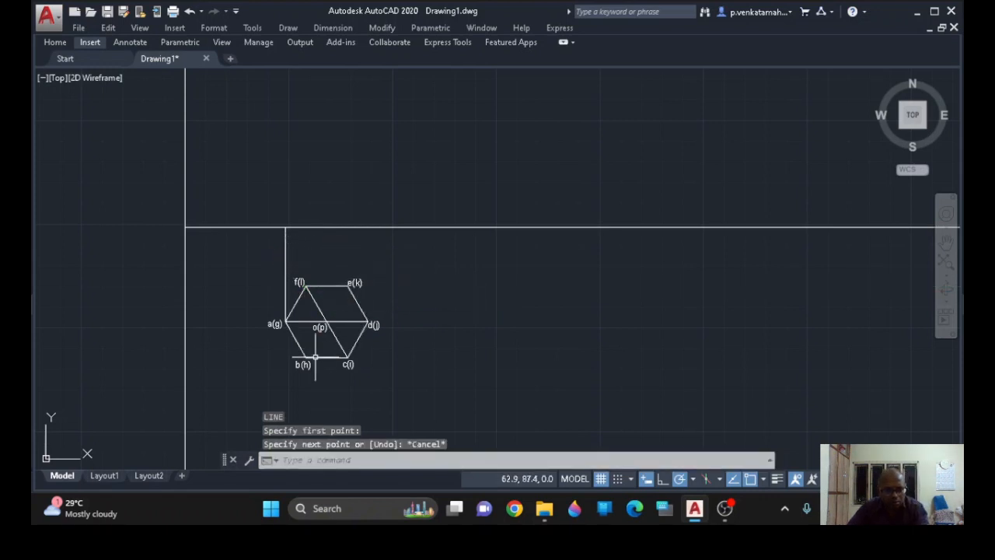
- Draw a vertical projector line from corner b(h) through f(l) up to the horizontal reference line
text(l)
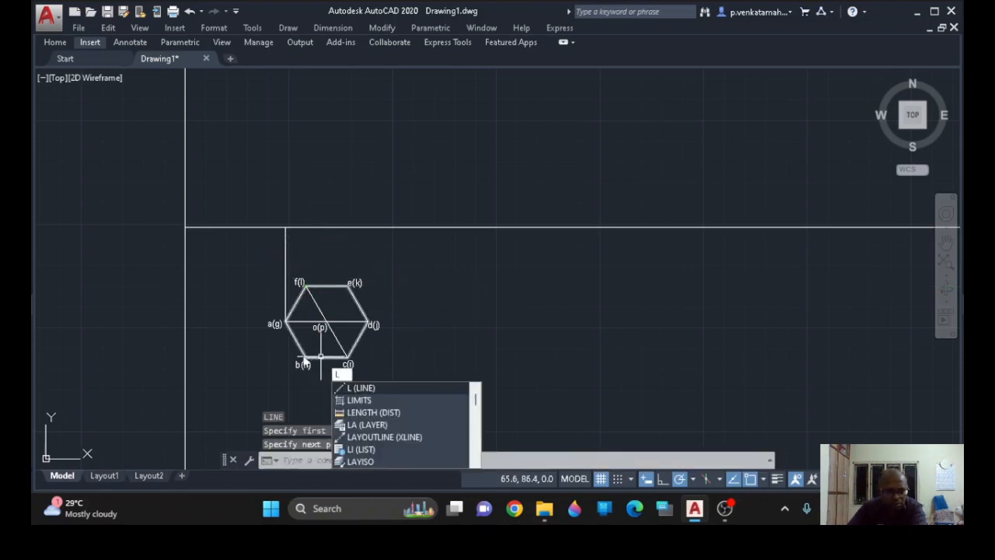
key(Return)
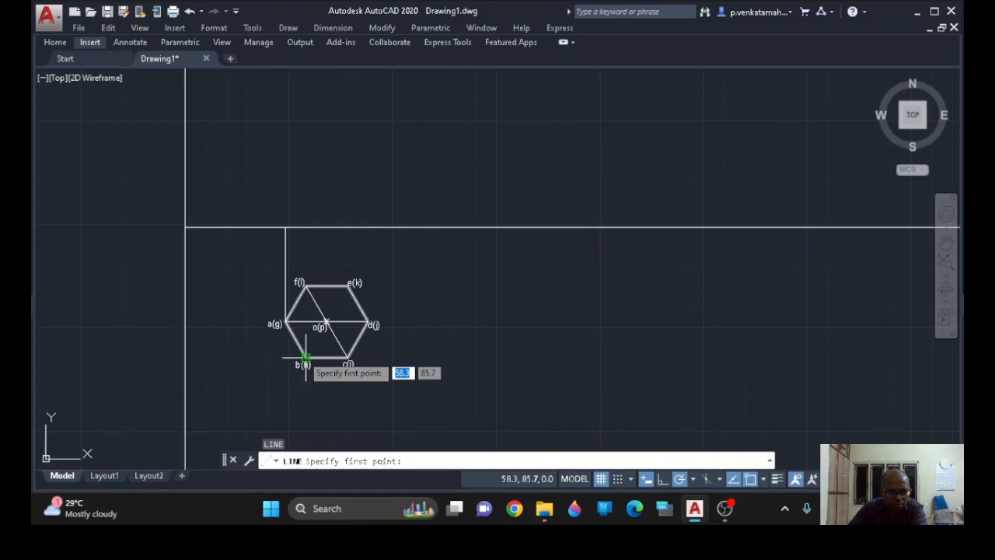
click(305, 359)
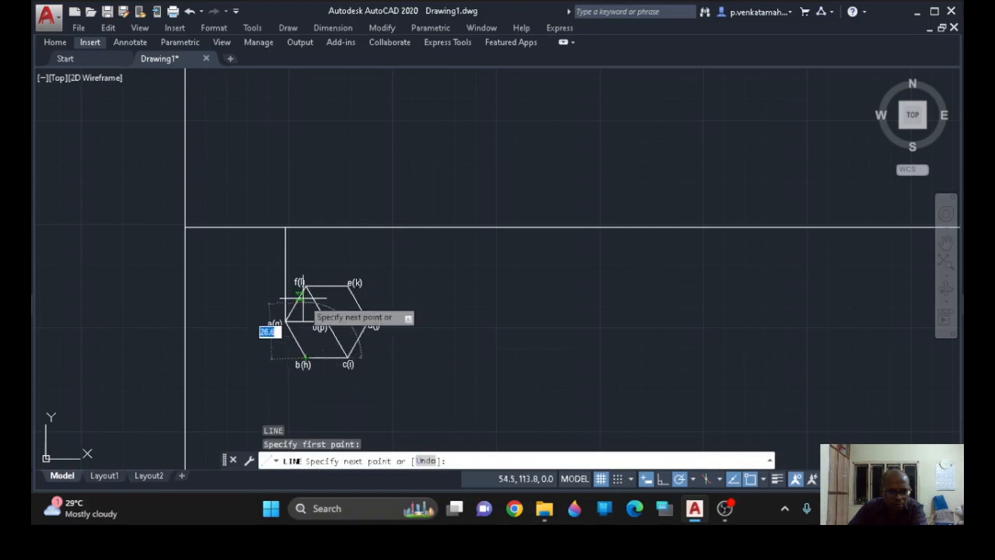
click(305, 228)
key(Return)
- Draw a vertical projector line from the hexagon's centre o(p) up to the horizontal reference line
key(Return)
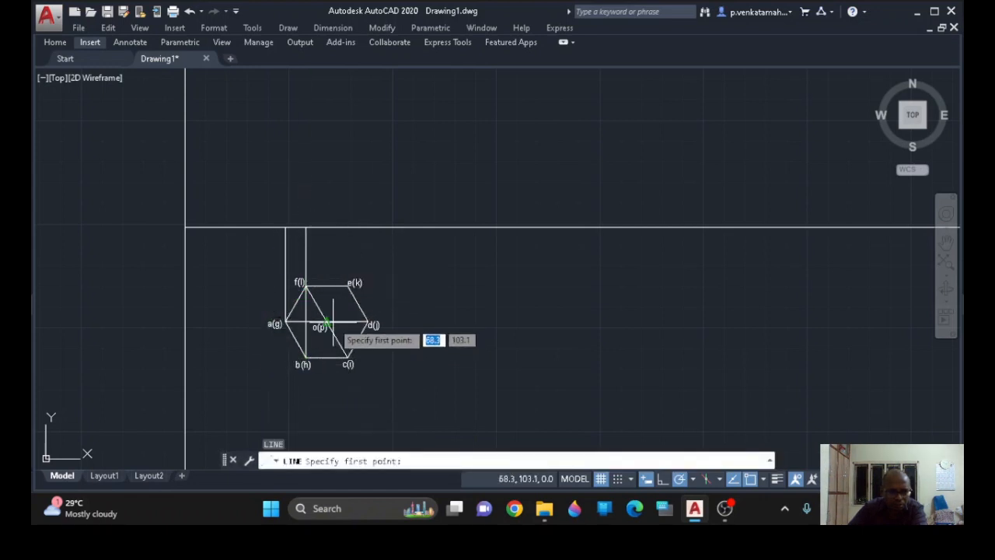
scroll(324, 328, up, 6)
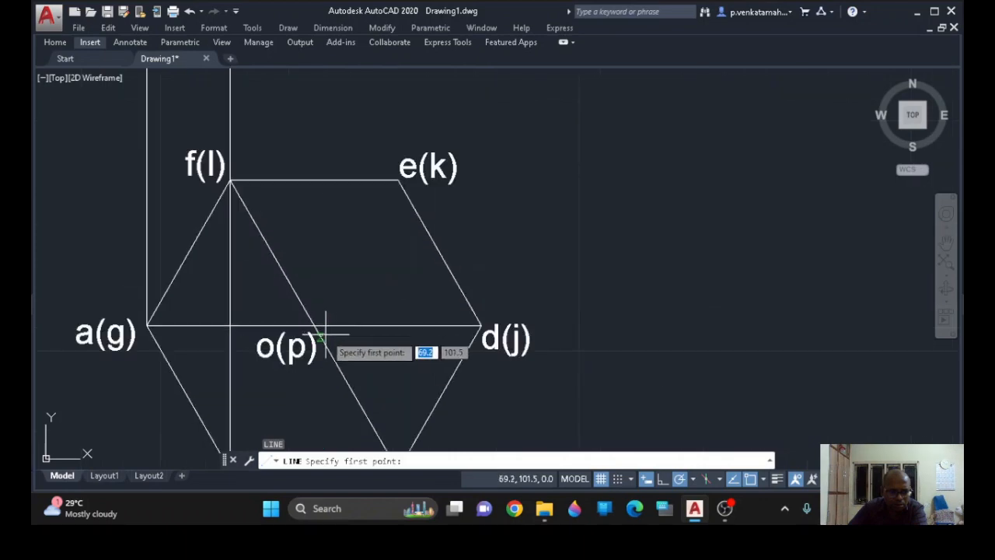
scroll(308, 334, up, 5)
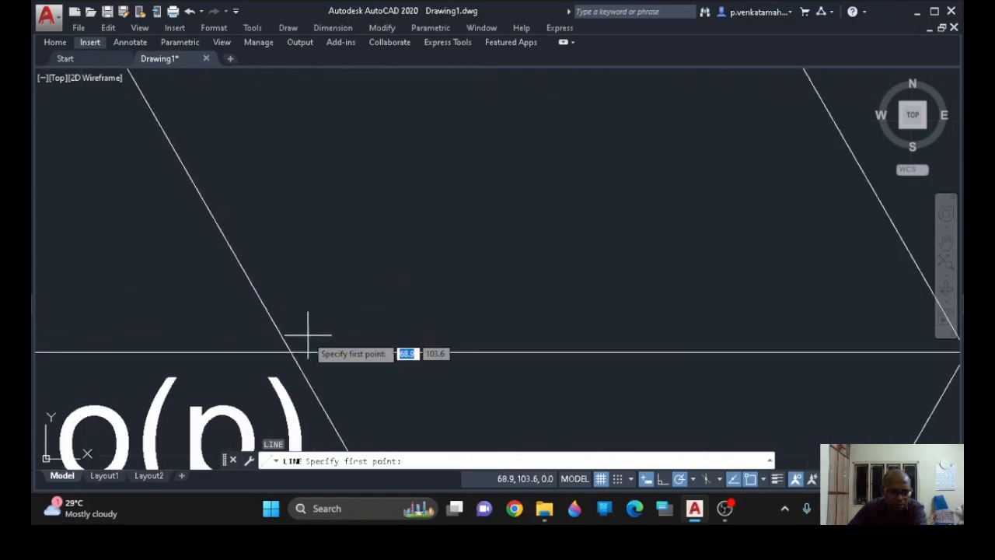
click(294, 343)
scroll(324, 337, down, 5)
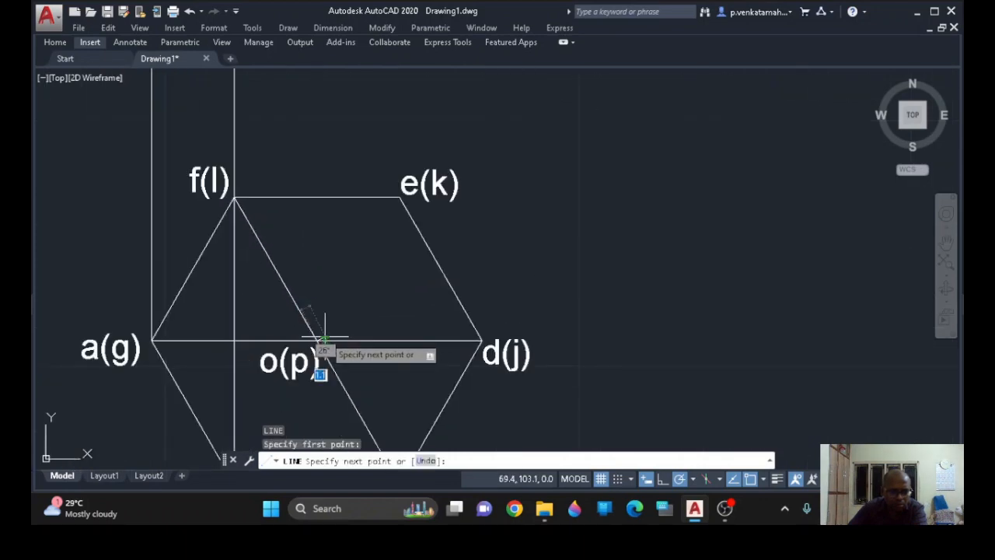
scroll(327, 128, down, 4)
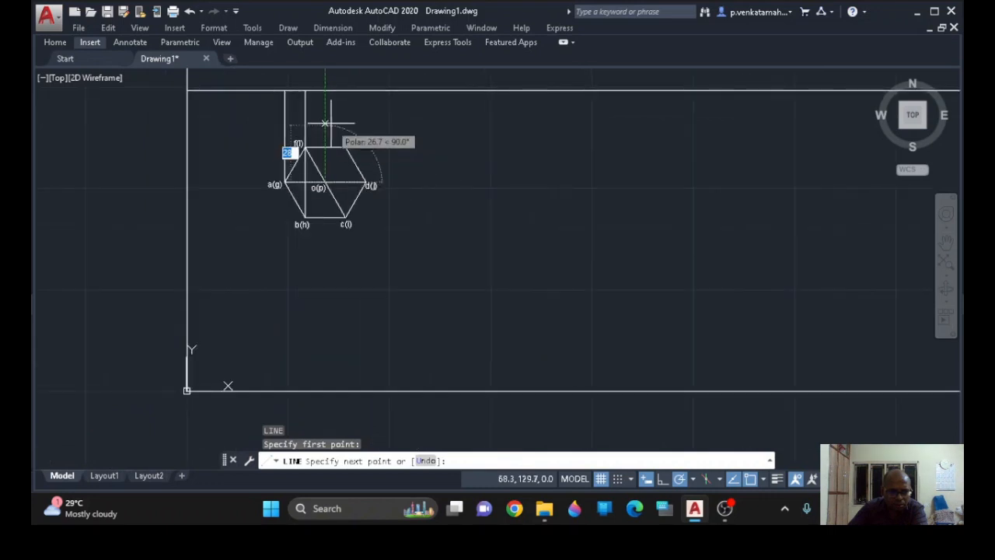
click(326, 92)
key(Return)
- Draw a vertical projector line from corner c(i) through e(k) up to the horizontal reference line
key(Return)
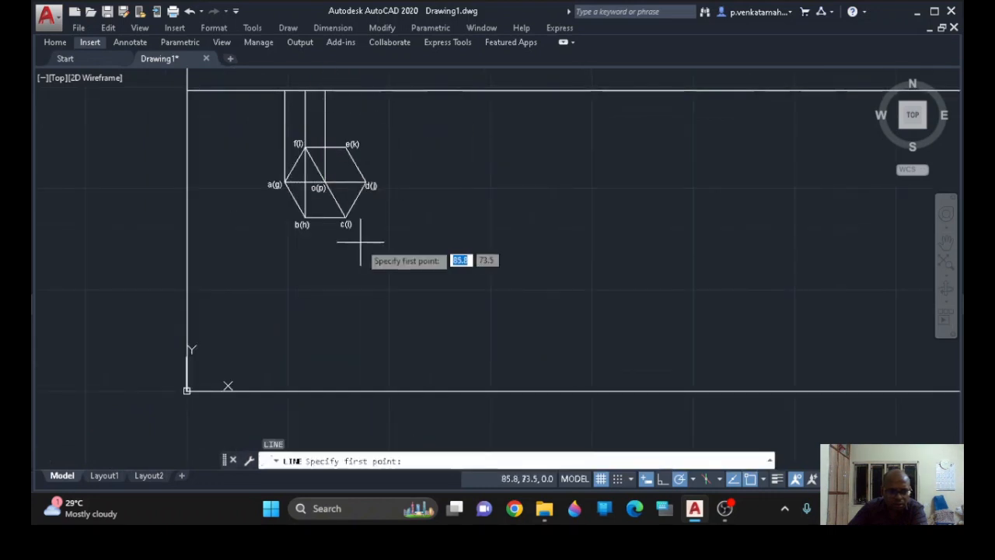
click(347, 217)
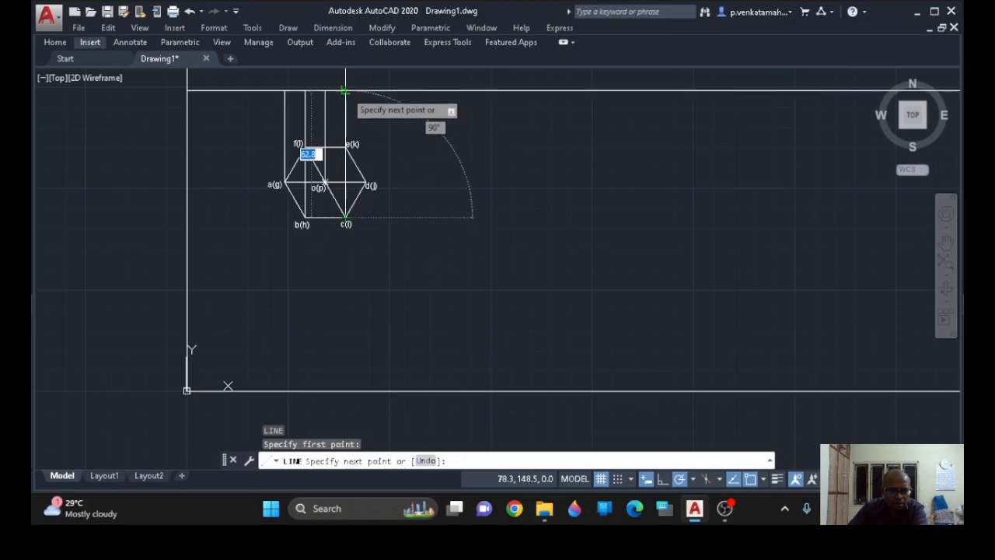
click(346, 91)
key(Return)
- Draw a vertical projector line from the hexagon's corner d(j) up to the horizontal reference line
key(Return)
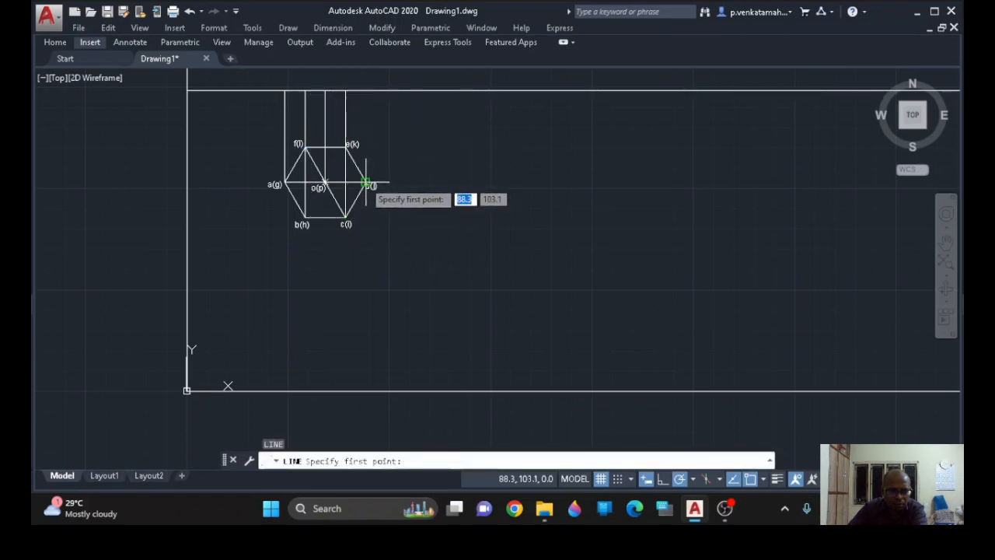
click(366, 184)
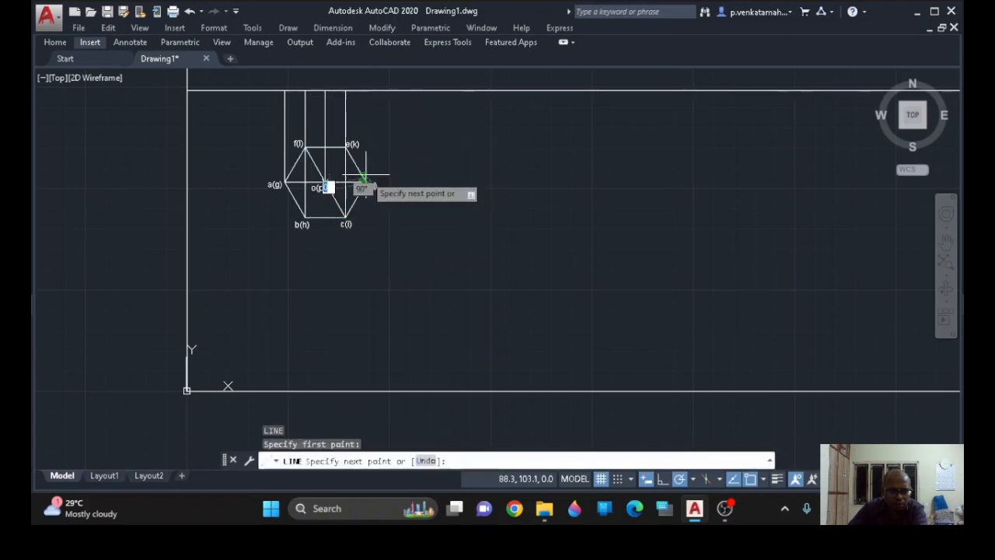
click(366, 91)
key(Return)
- Draw the prism's 50 mm axis vertically upward from where the centre o(p) projector meets the horizontal reference line
mouse_move(447, 213)
middle_down()
mouse_move(399, 296)
mouse_move(403, 349)
mouse_move(417, 309)
middle_up()
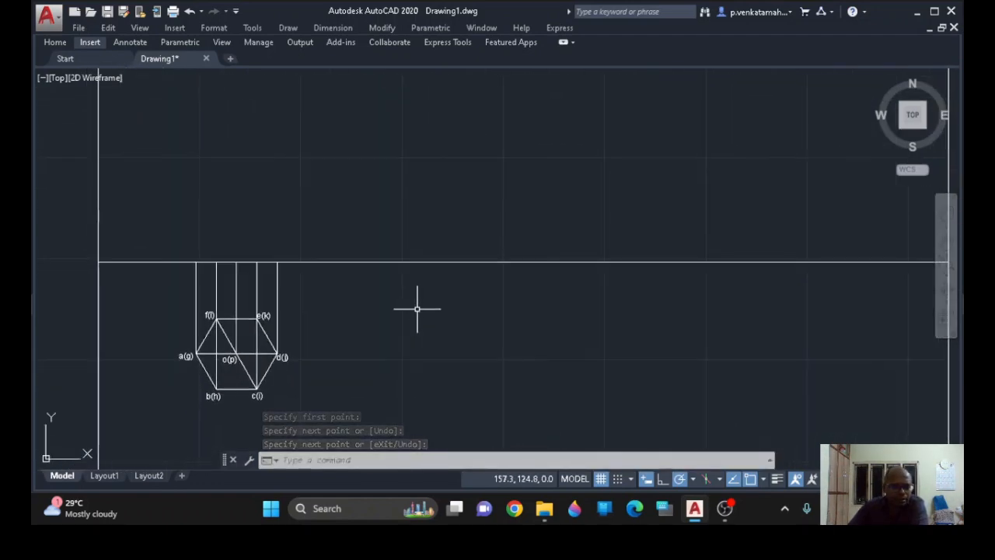
text(l)
key(Return)
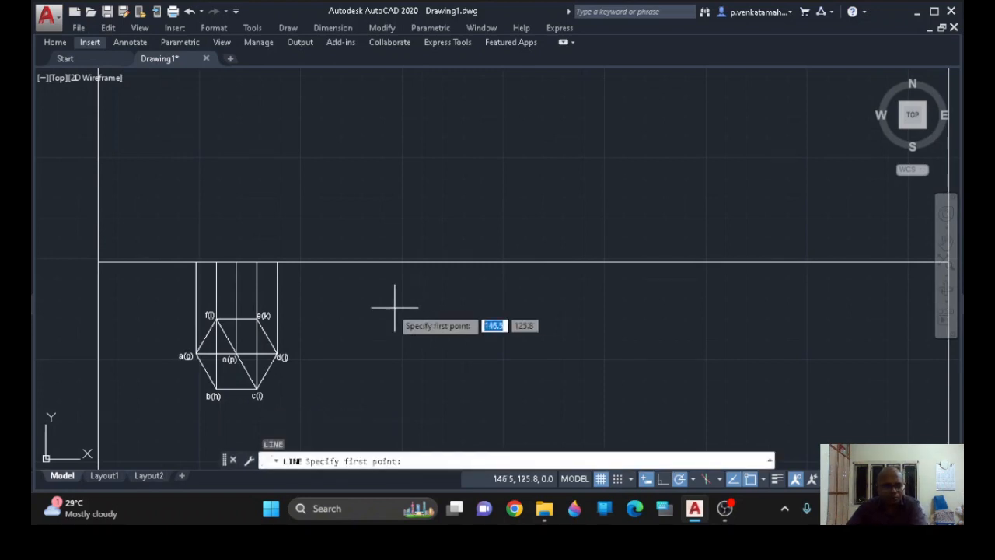
click(236, 262)
right_click(238, 262)
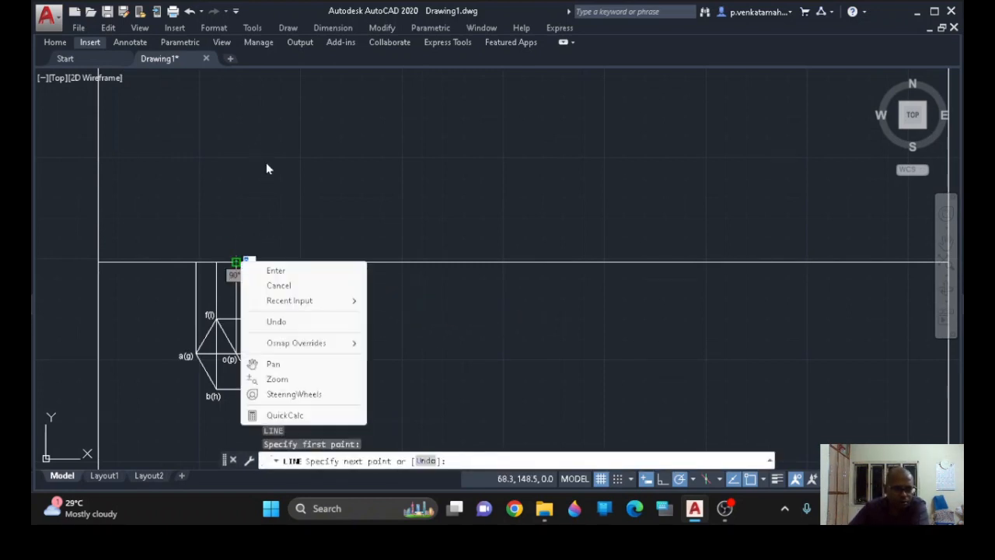
click(295, 219)
click(294, 212)
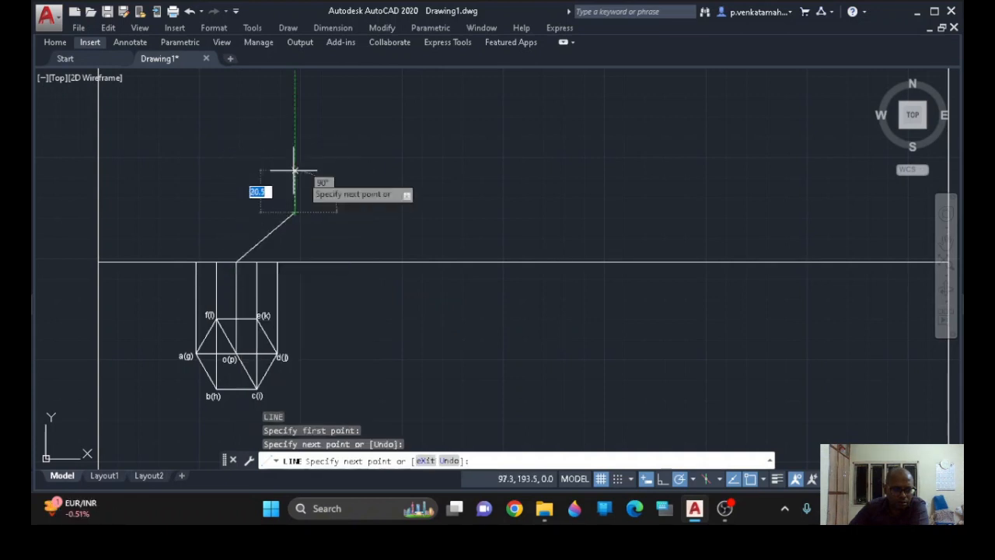
key(ctrl+z)
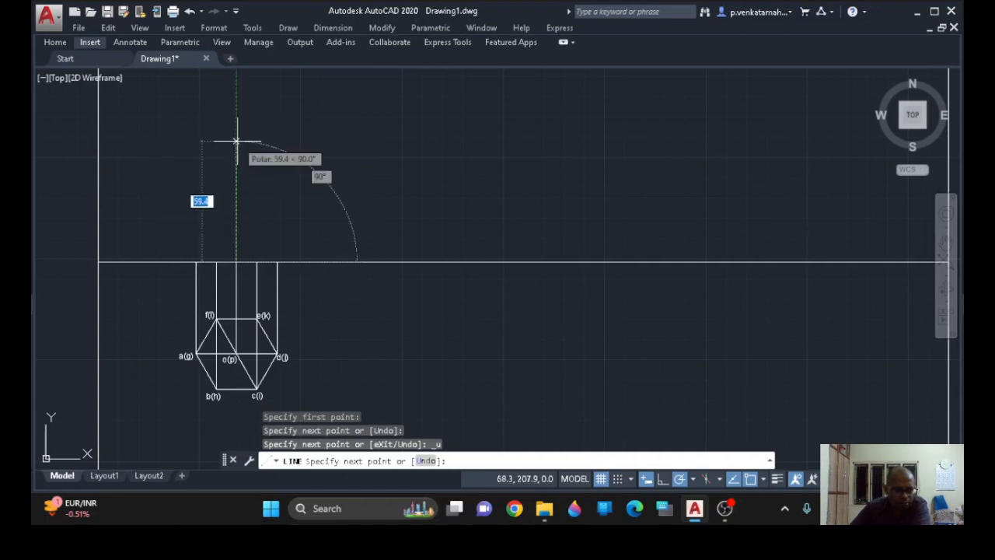
text(50)
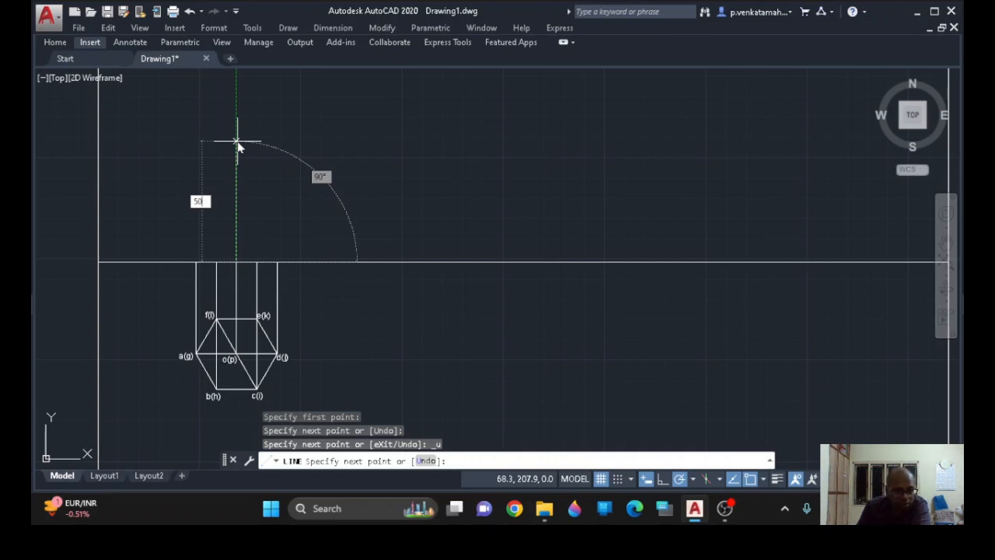
key(Return)
key(Escape)
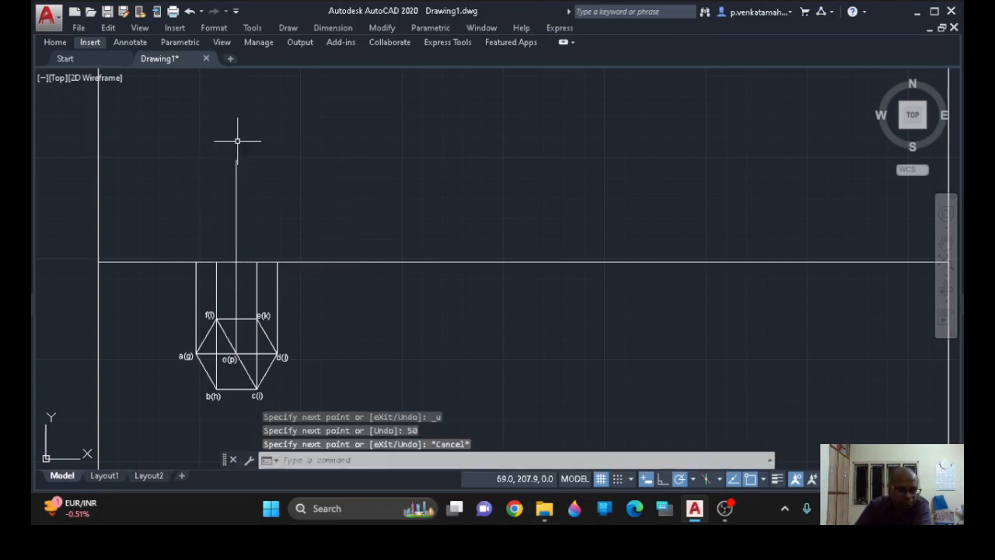
- Load the CENTER and DASHED linetypes from acadiso.lin into the drawing
click(235, 210)
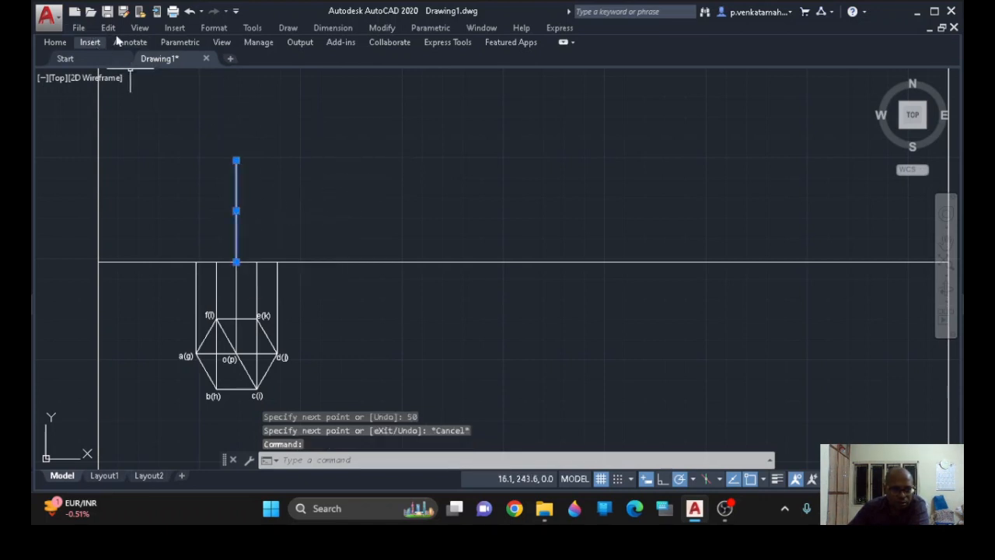
click(56, 44)
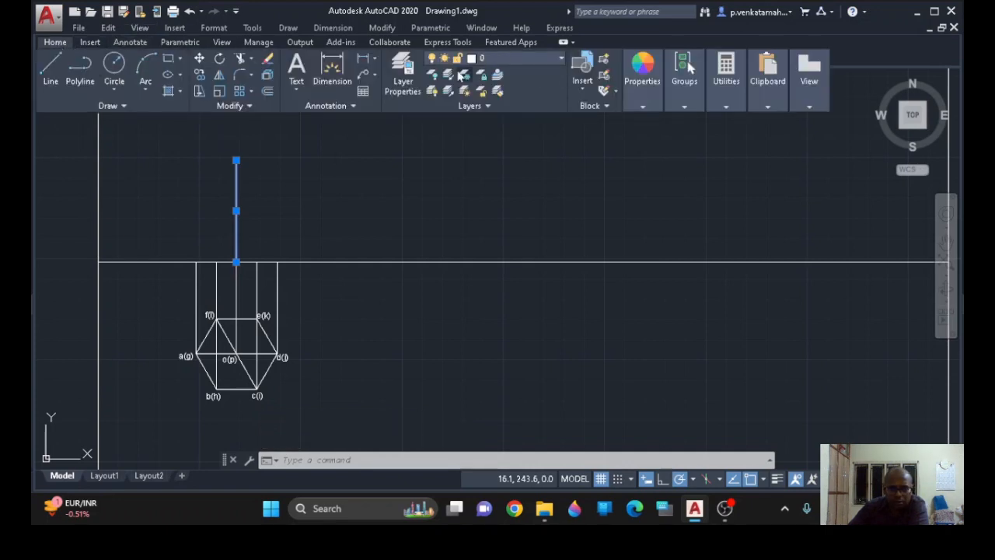
click(643, 102)
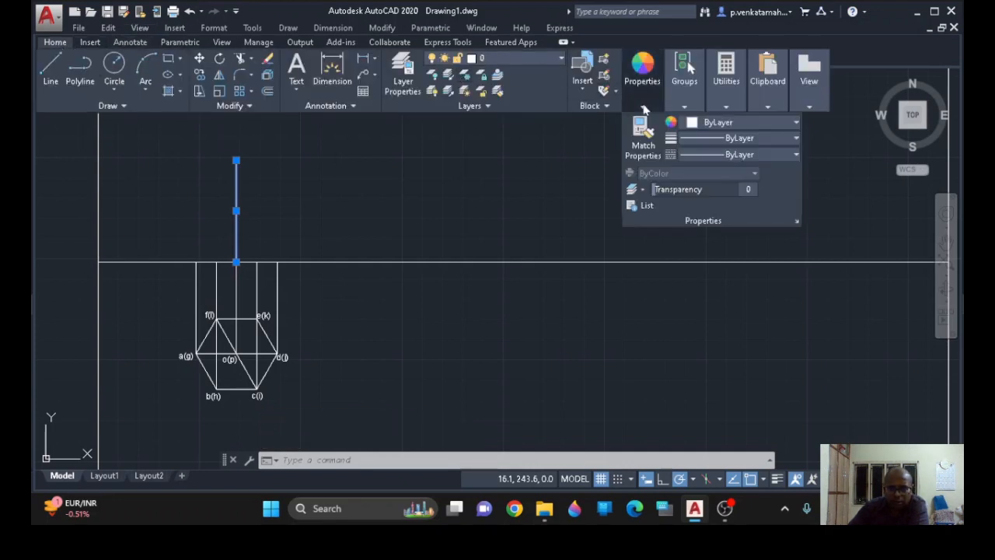
click(796, 155)
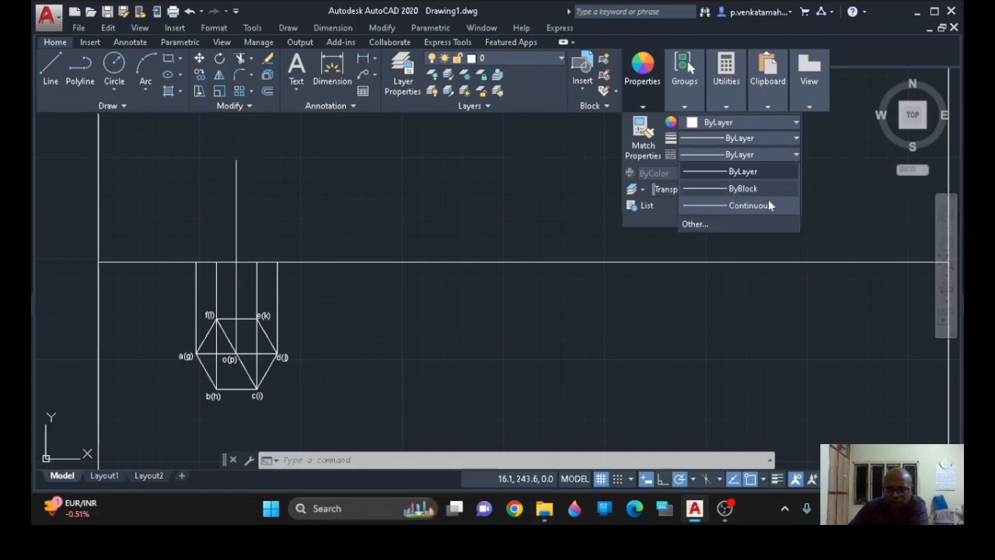
click(710, 227)
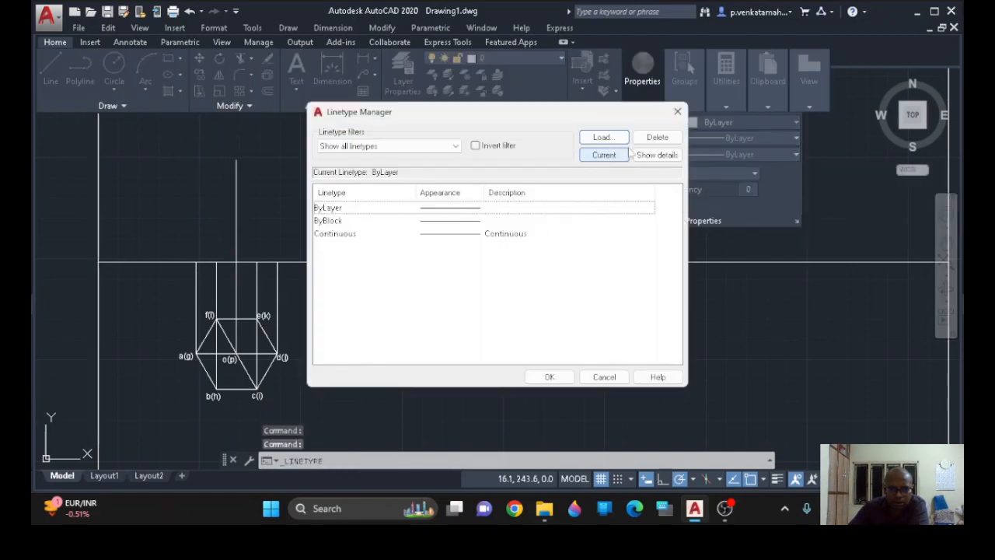
click(602, 138)
scroll(566, 246, down, 6)
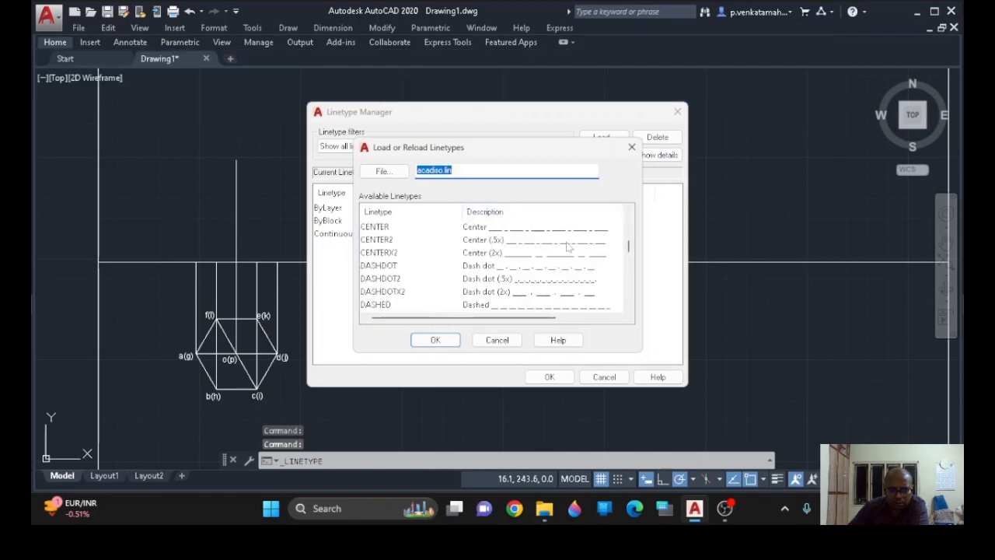
click(378, 227)
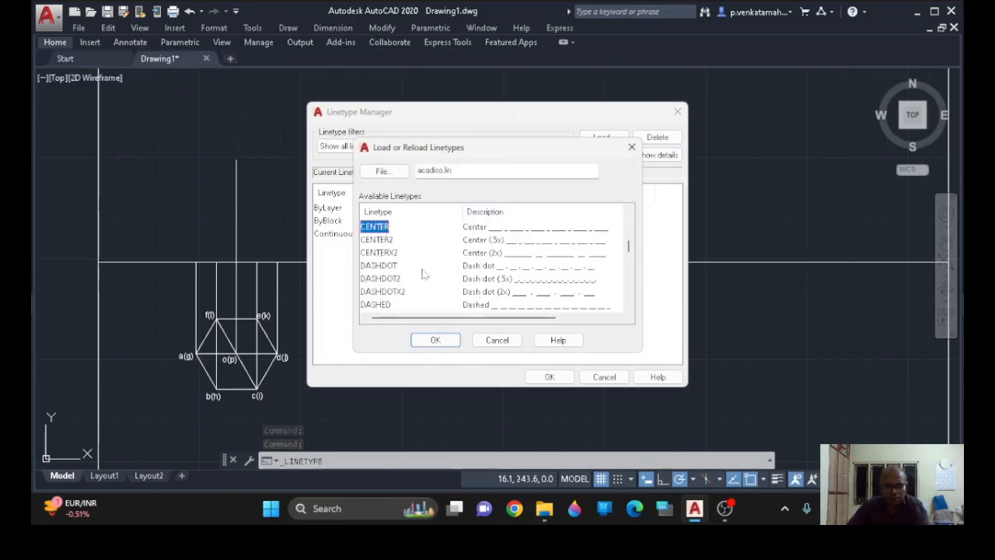
ctrl+click(381, 305)
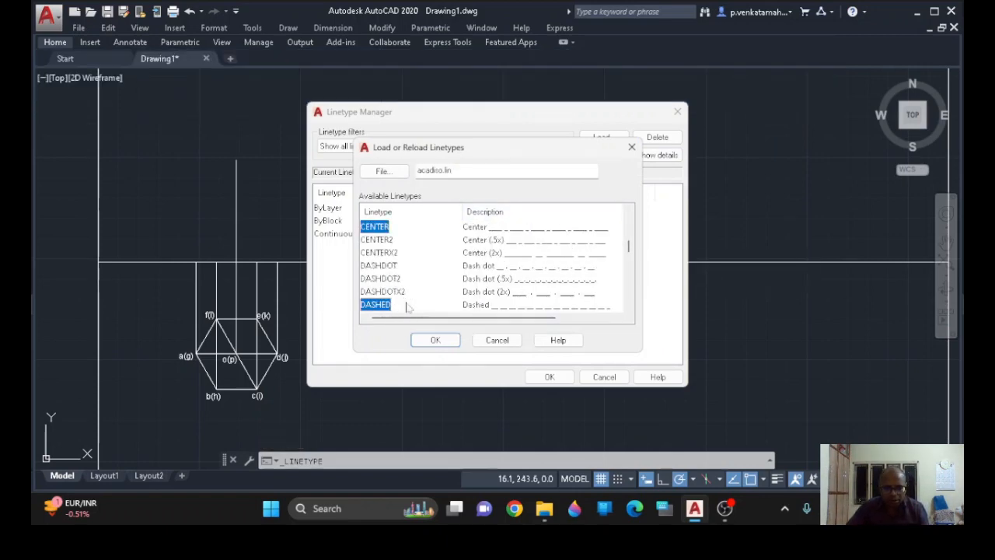
click(436, 340)
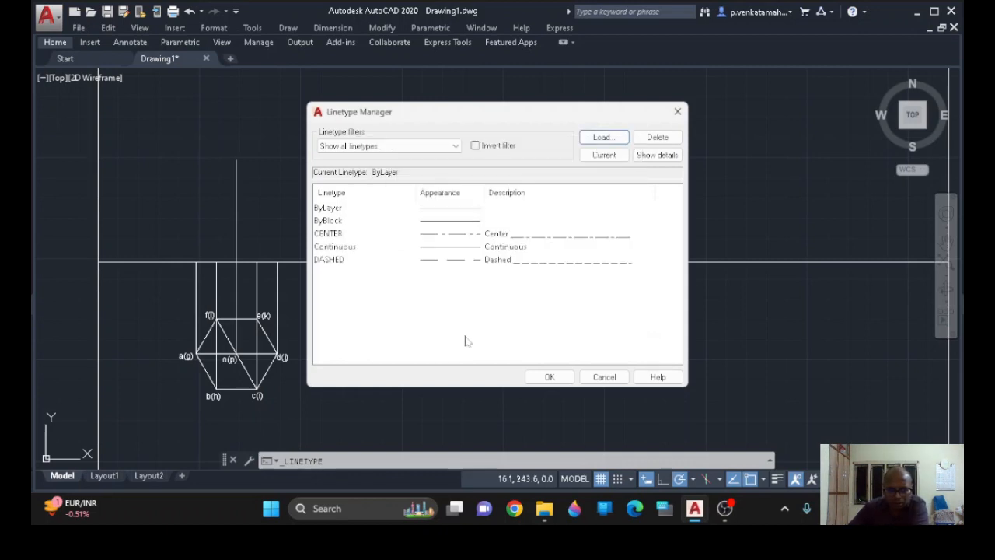
click(550, 377)
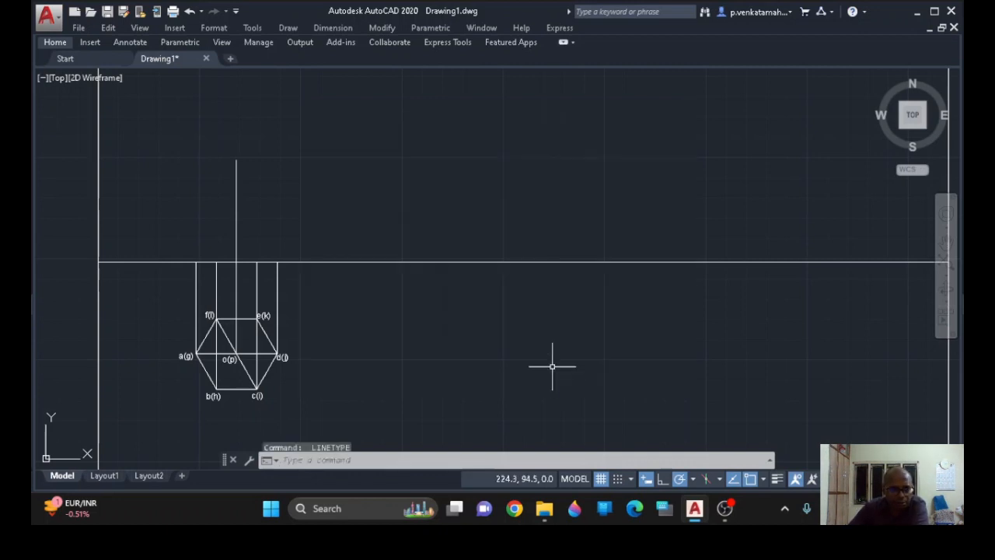
- Change the linetype of the vertical axis line above the reference line to CENTER in its properties
click(236, 228)
right_click(237, 235)
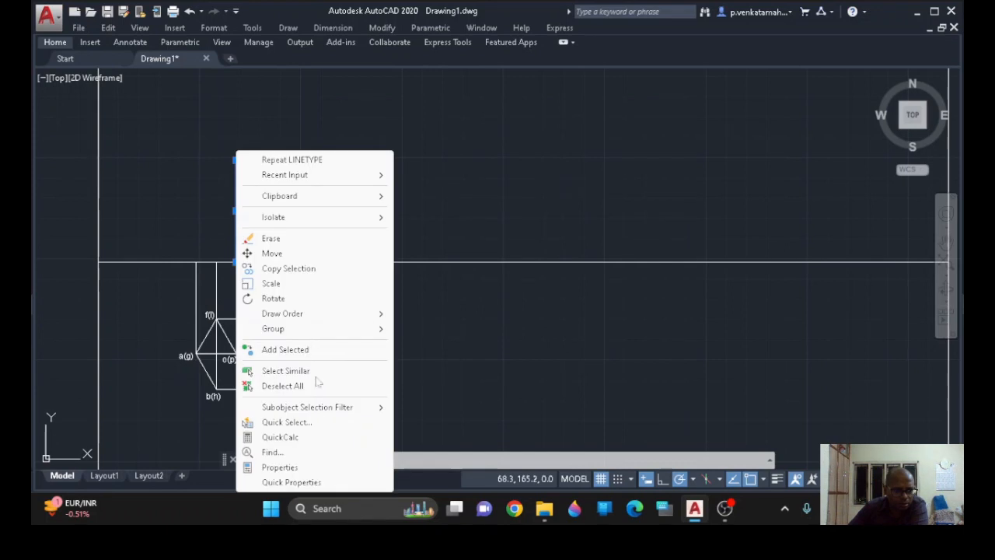
click(333, 467)
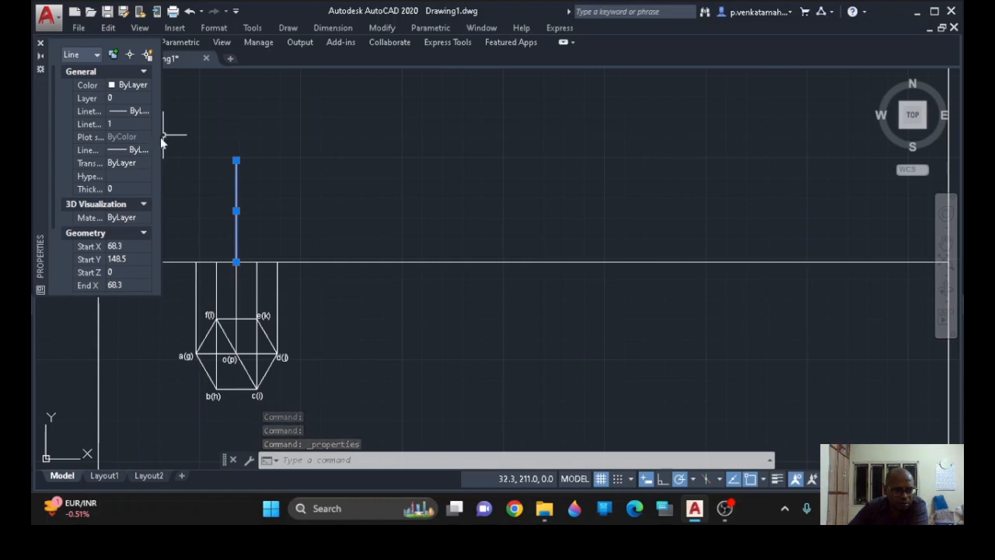
drag(161, 138, 191, 138)
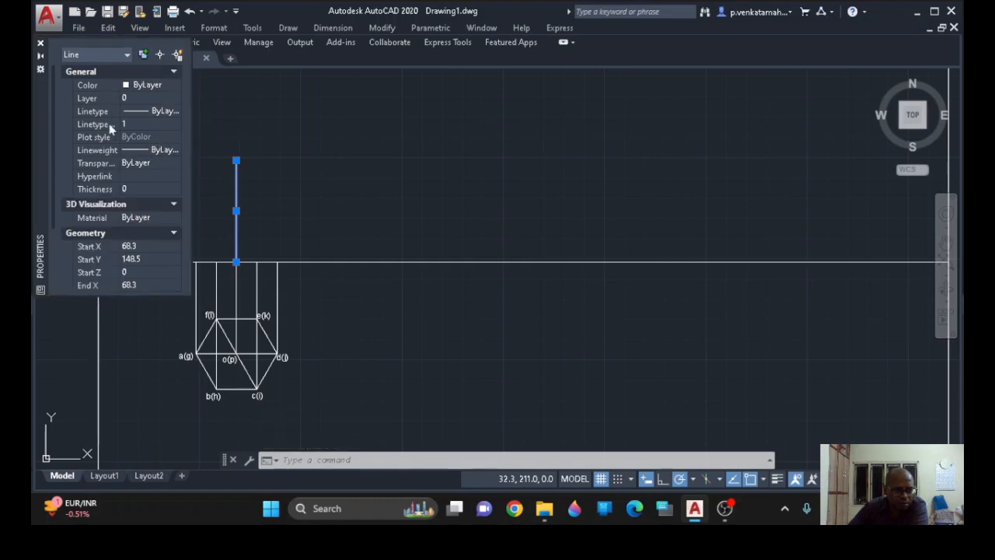
click(159, 113)
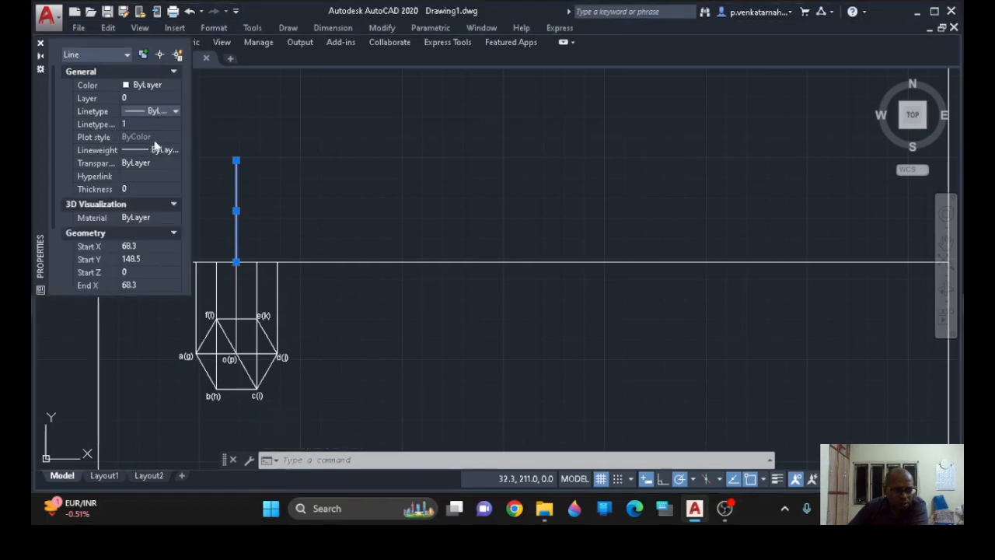
click(167, 114)
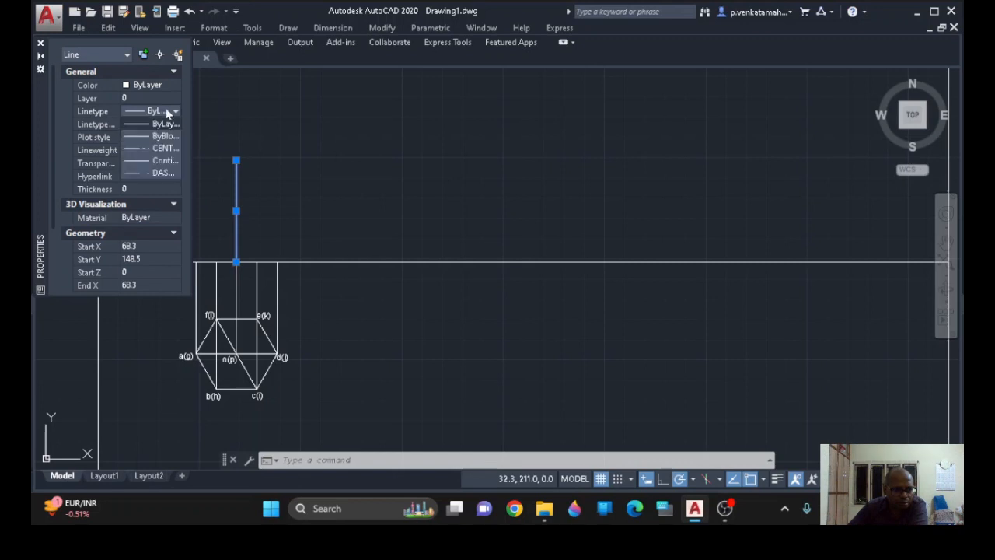
click(164, 148)
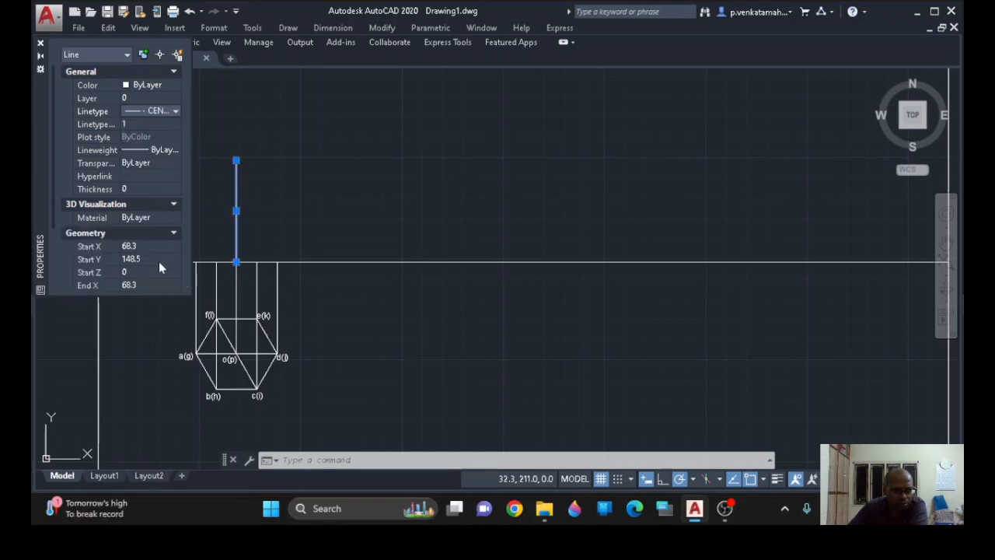
- Try linetype scales of 9, 0.9 and 0.5 on the prism's vertical axis line
click(127, 124)
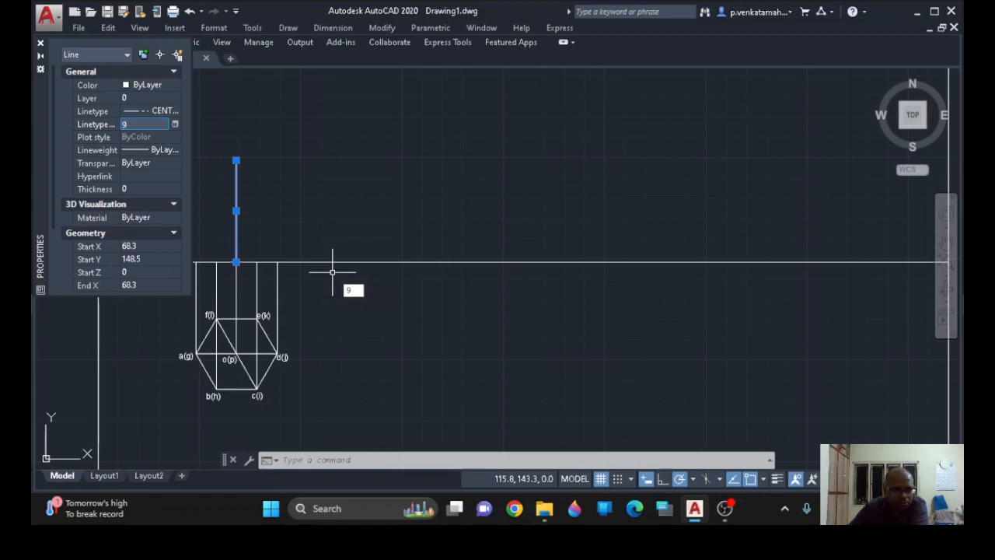
key(Return)
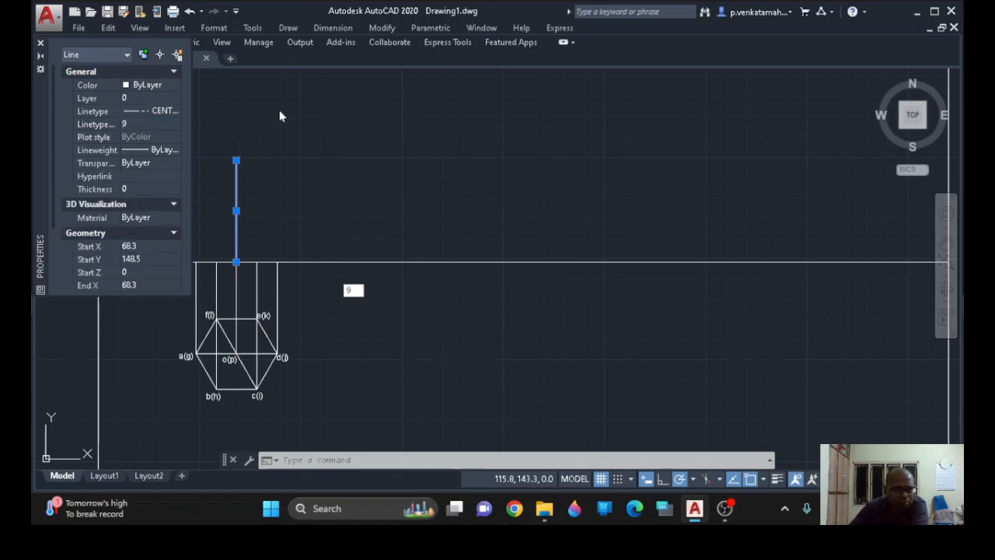
click(137, 123)
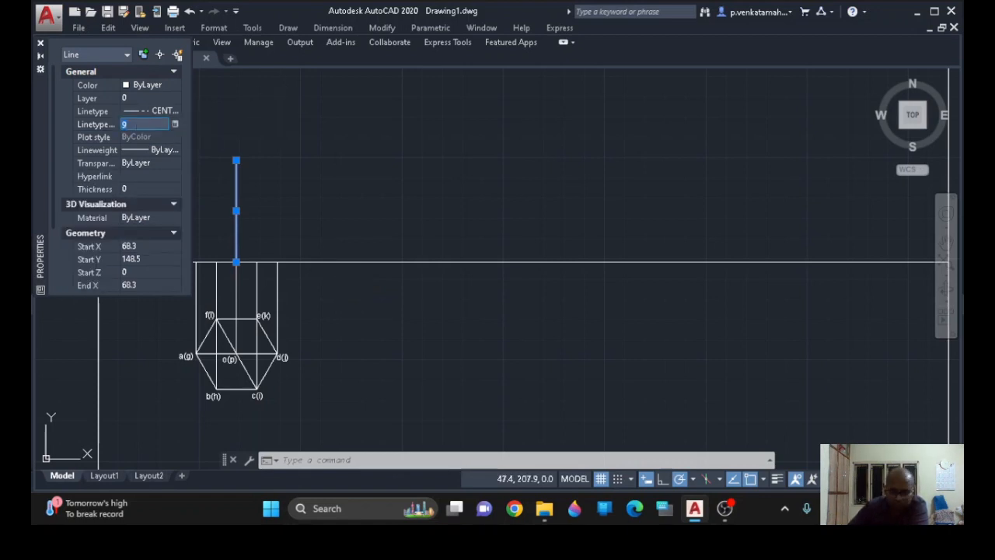
text(.9)
key(Return)
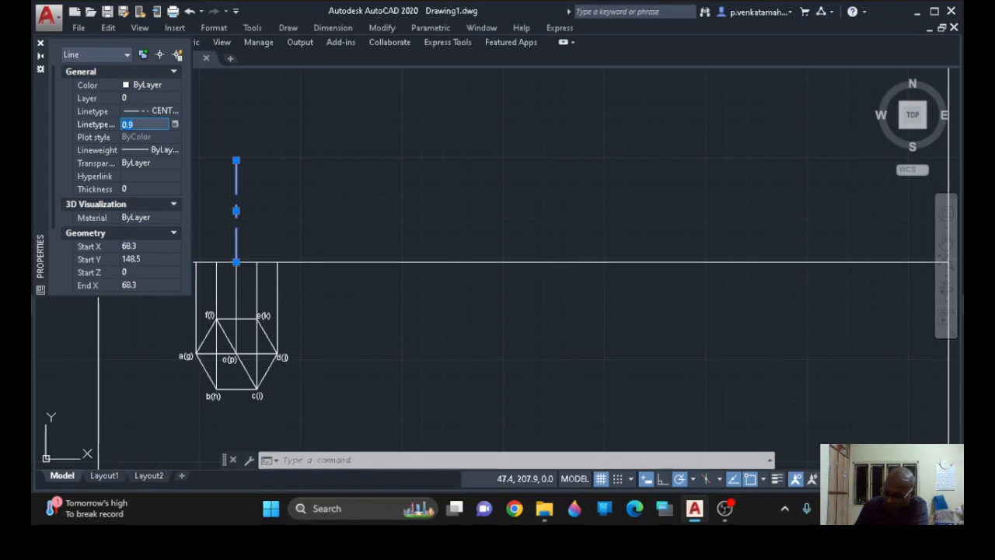
key(Return)
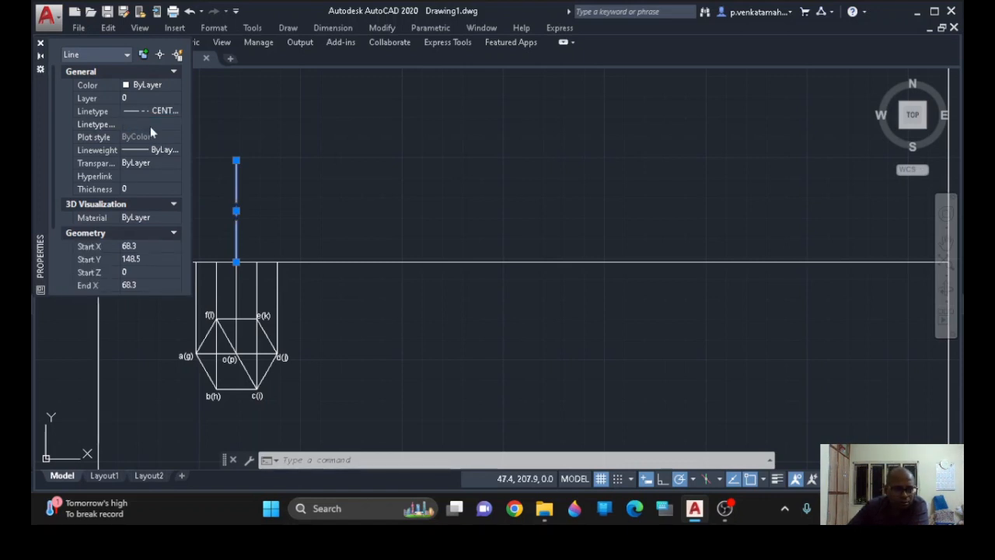
key(Return)
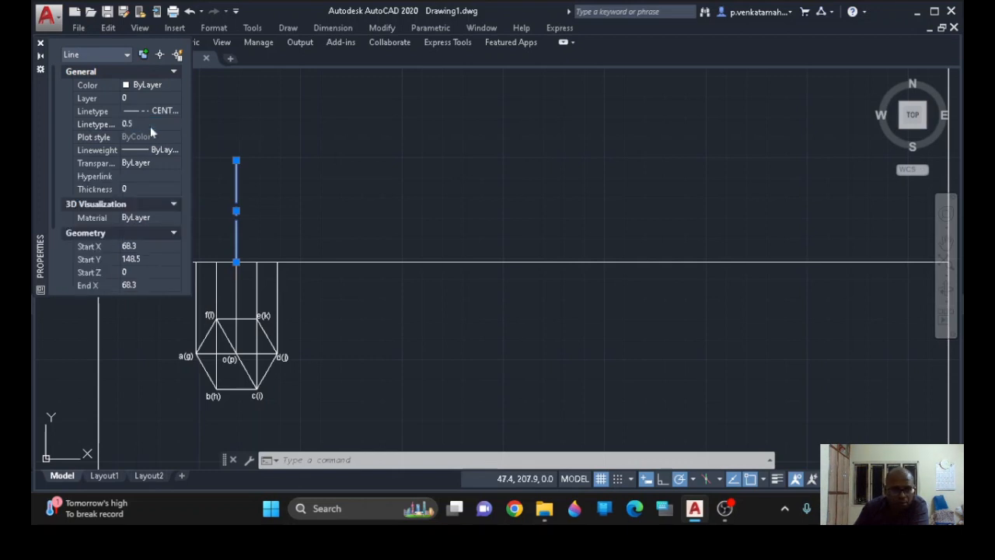
- Try a linetype scale of 0.1 on the prism's vertical axis line
click(157, 124)
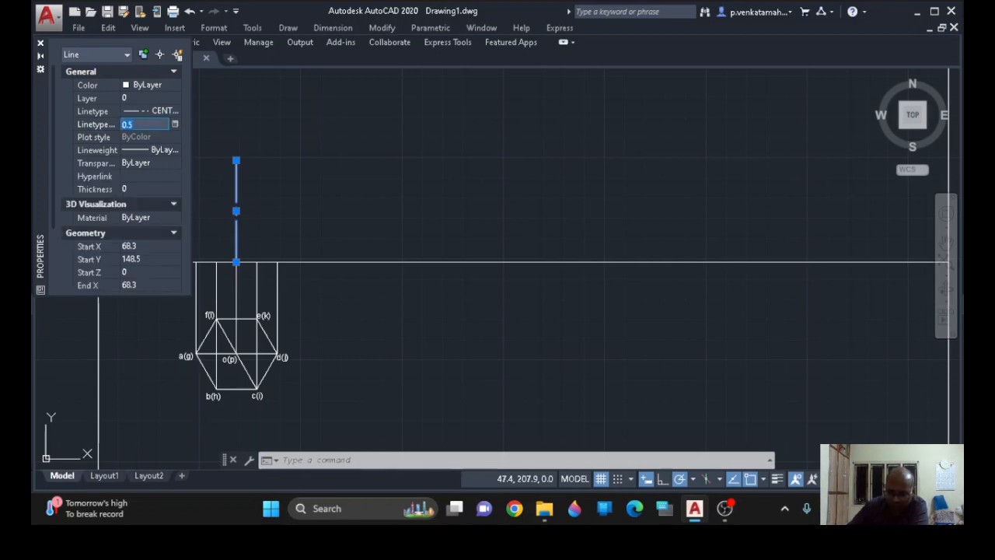
text(.1)
key(Return)
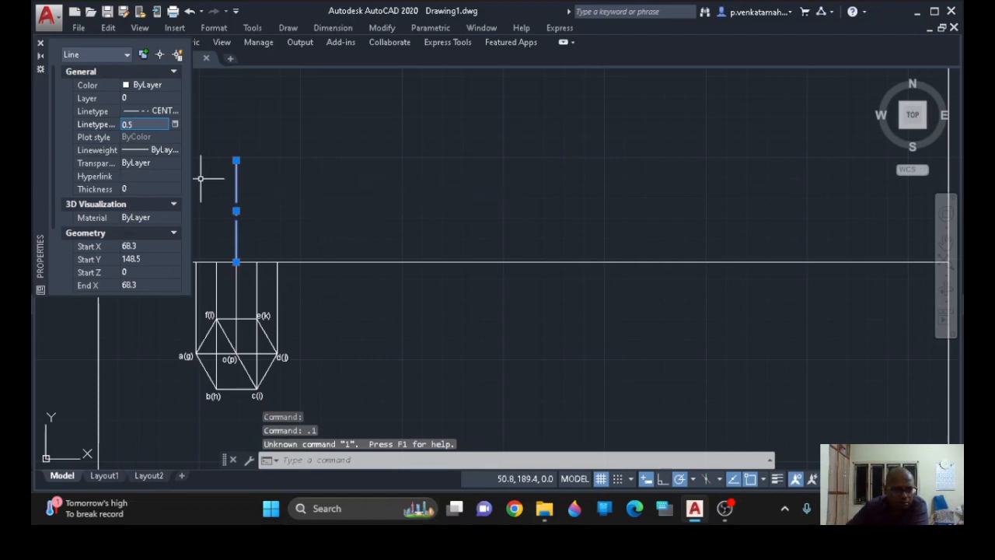
click(145, 125)
key(BackSpace)
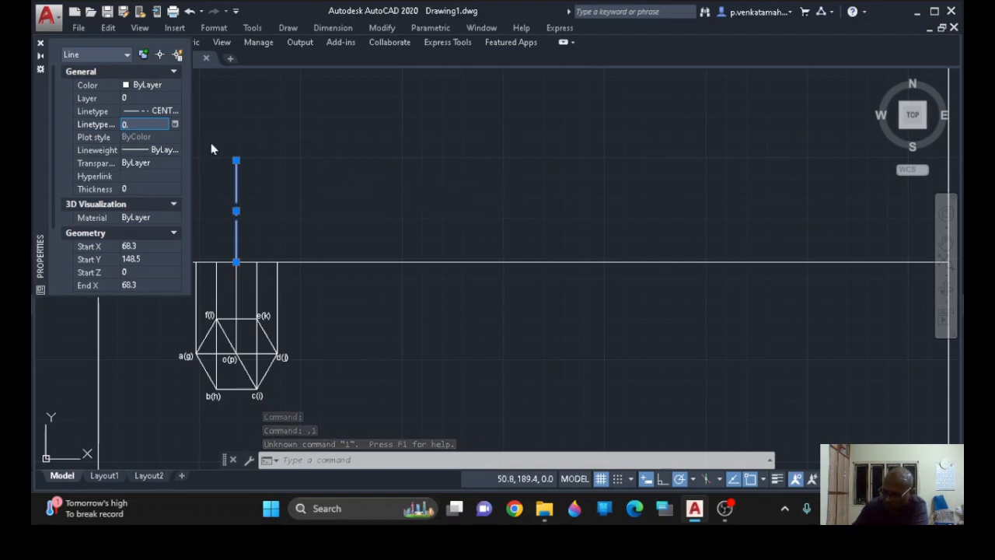
text(1)
key(Return)
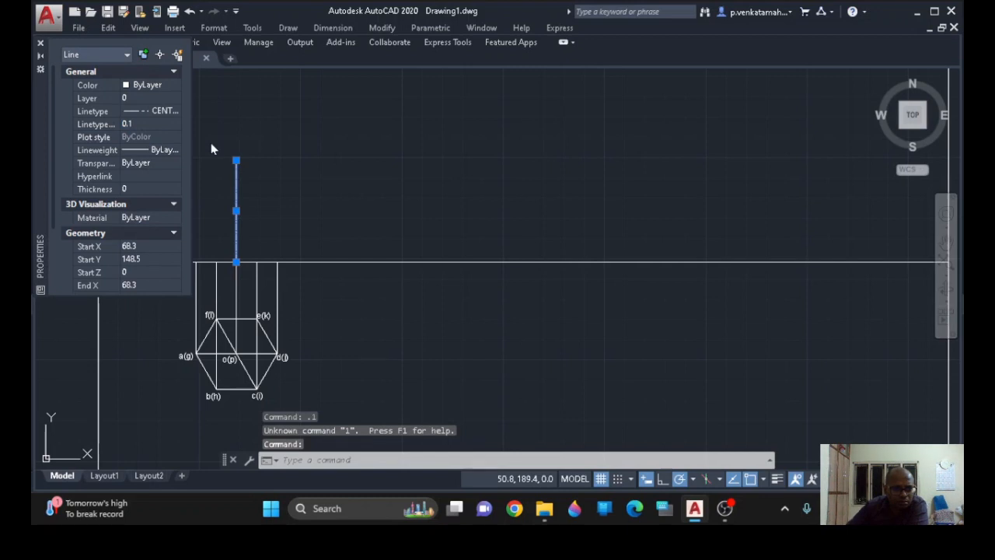
- Set the linetype scale of the prism's vertical axis line to 0.3 and deselect it
click(134, 125)
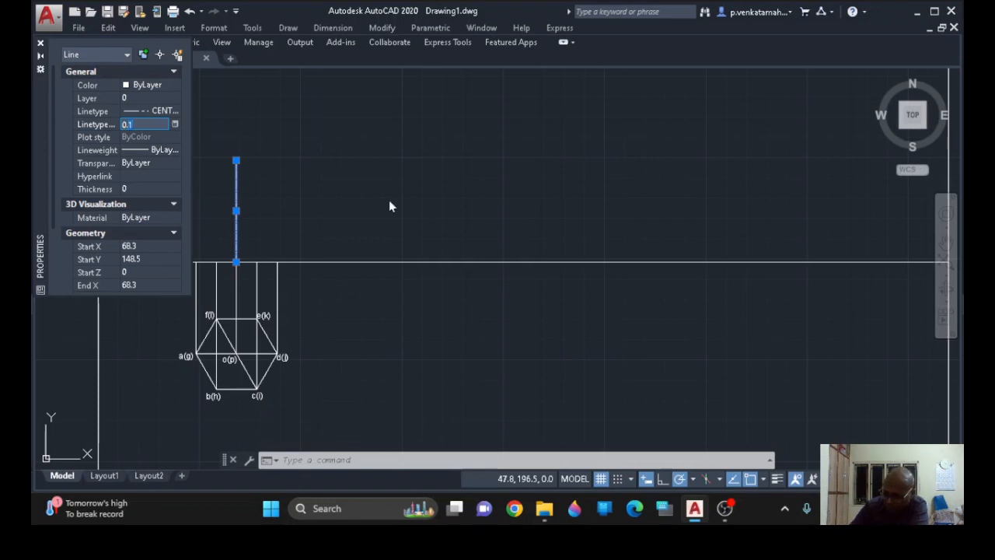
text(0.3)
key(Return)
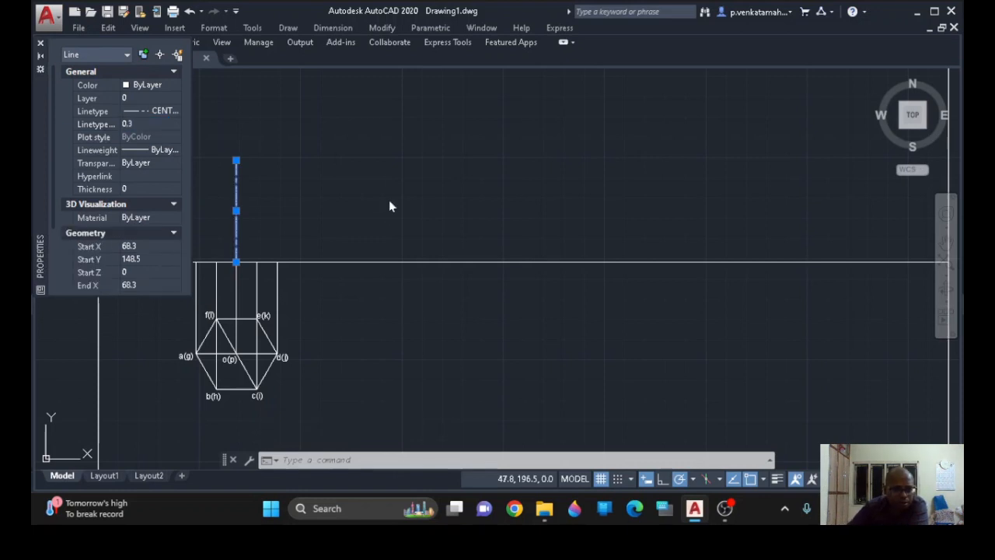
click(389, 199)
click(417, 320)
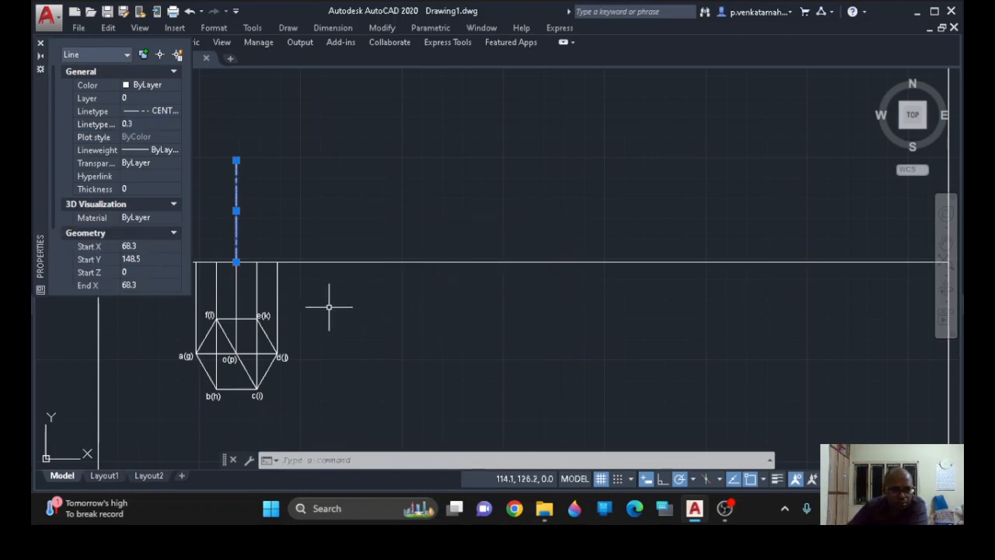
key(Escape)
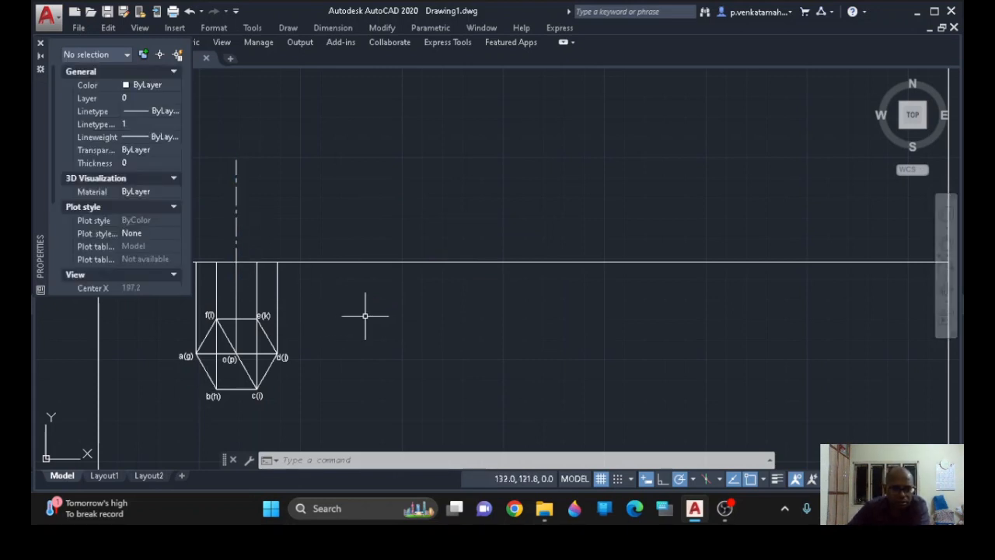
- Draw the prism's base edge as three connected lines on the horizontal reference line, joining the feet of the a(g), f(l), e(k) and d(j) projectors
middle_drag(366, 315, 407, 319)
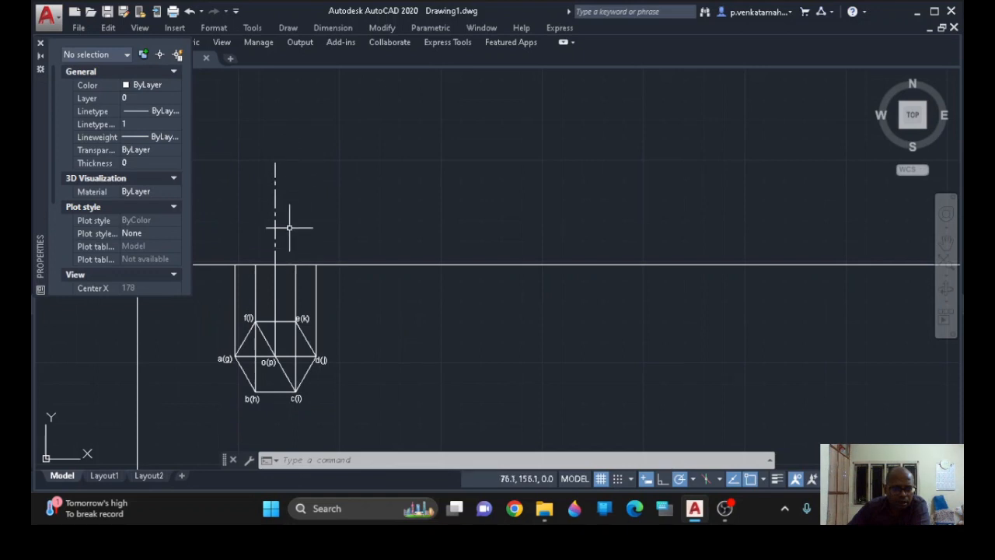
middle_drag(460, 329, 475, 326)
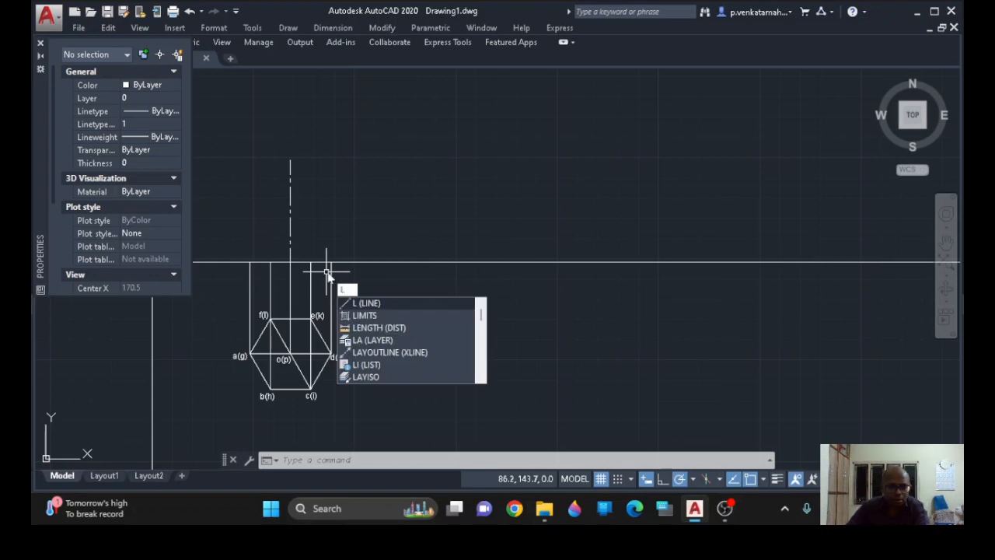
key(Return)
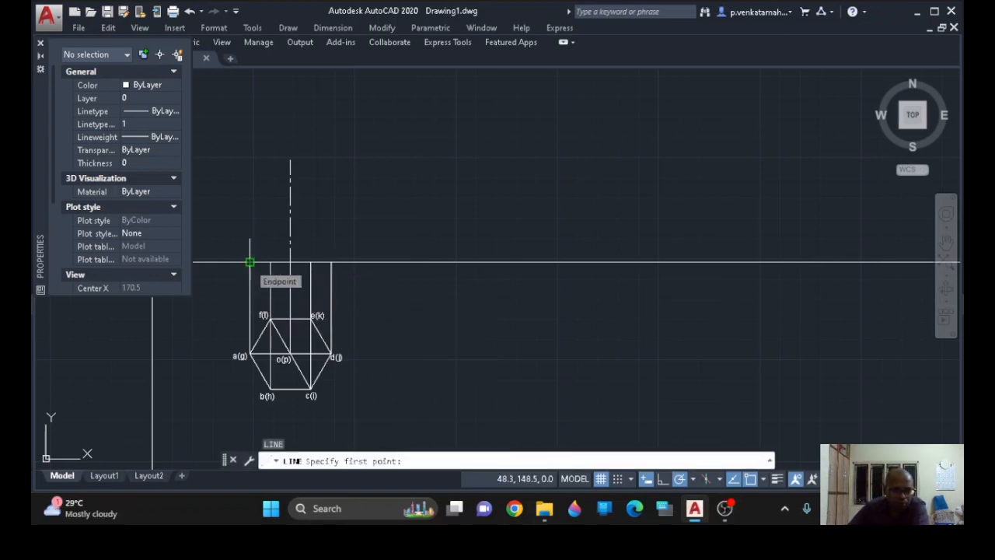
click(249, 262)
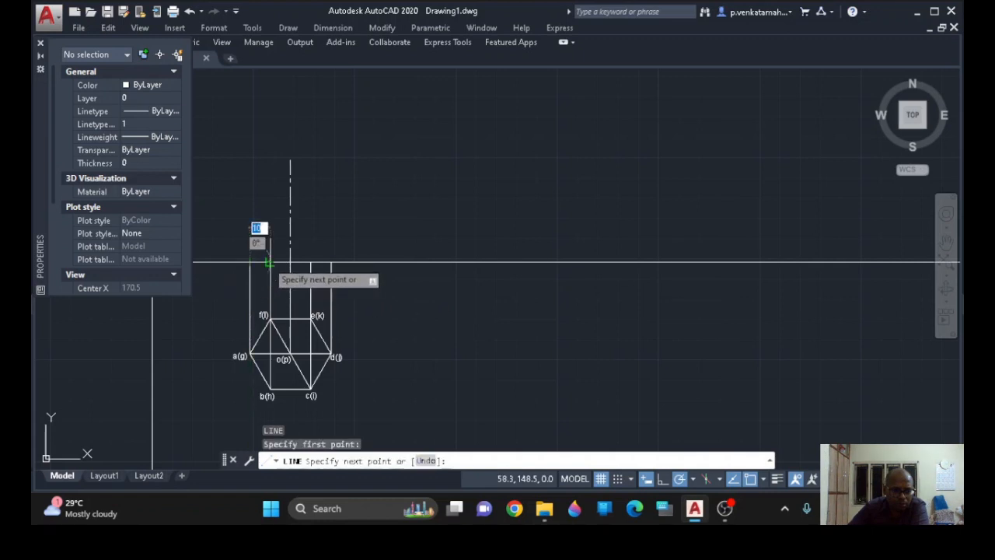
click(268, 263)
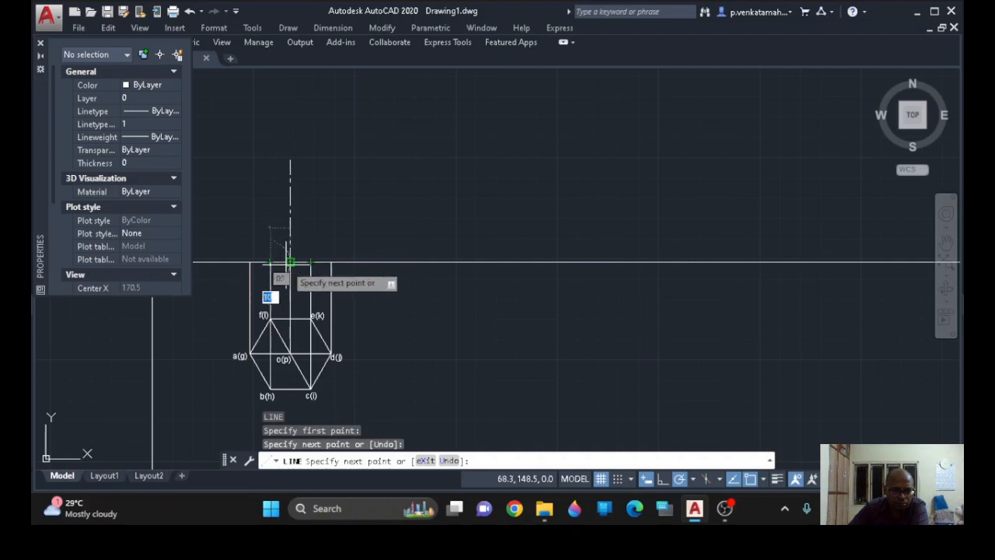
click(290, 262)
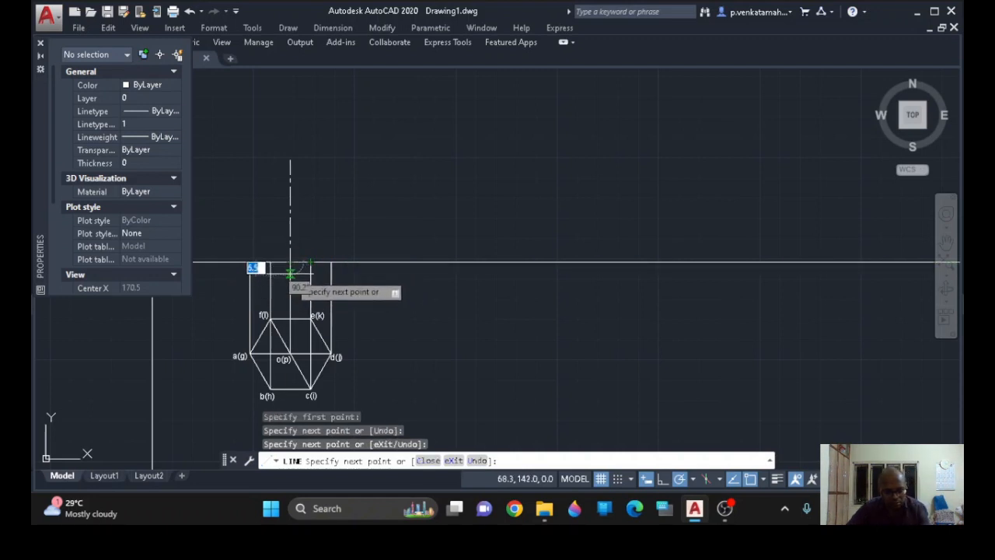
key(ctrl+z)
click(311, 262)
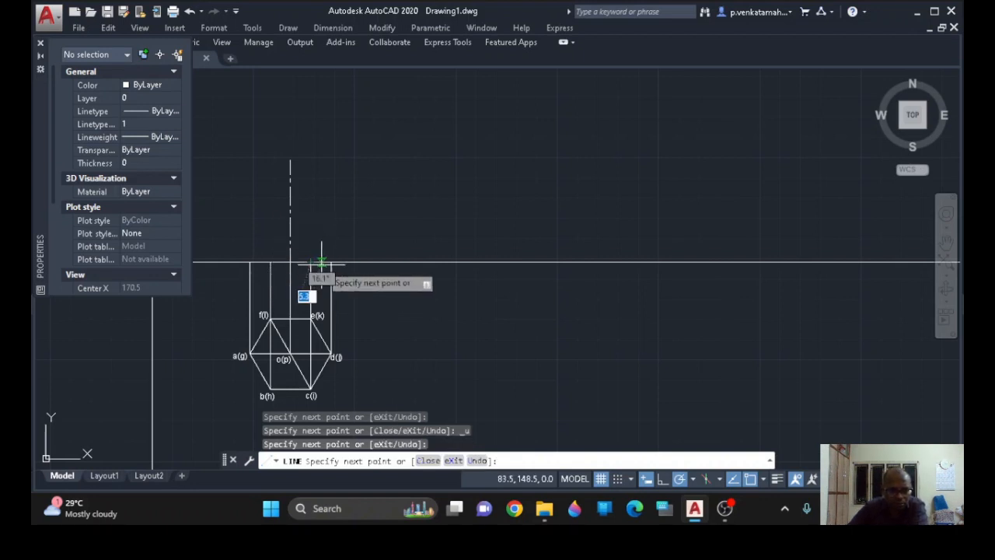
click(330, 262)
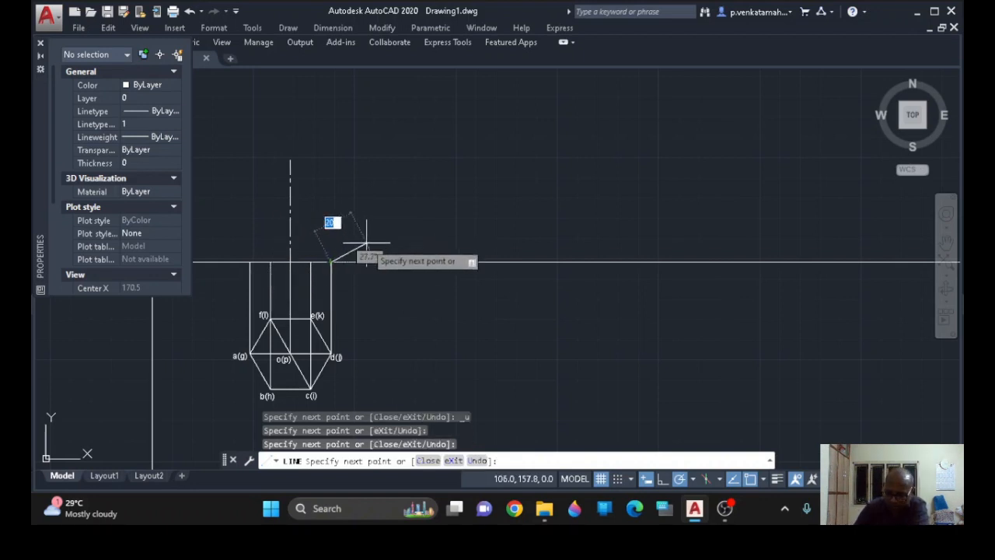
key(Return)
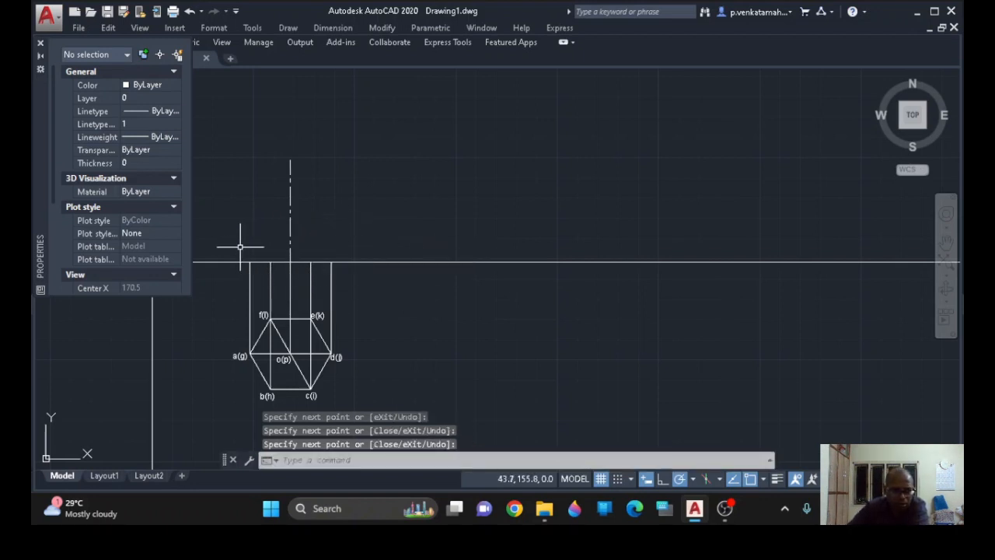
- Copy the three base segments from the foot of the axis to its upper end to form the prism's top edge
mouse_move(241, 248)
mouse_down()
mouse_move(362, 248)
mouse_move(248, 276)
mouse_up()
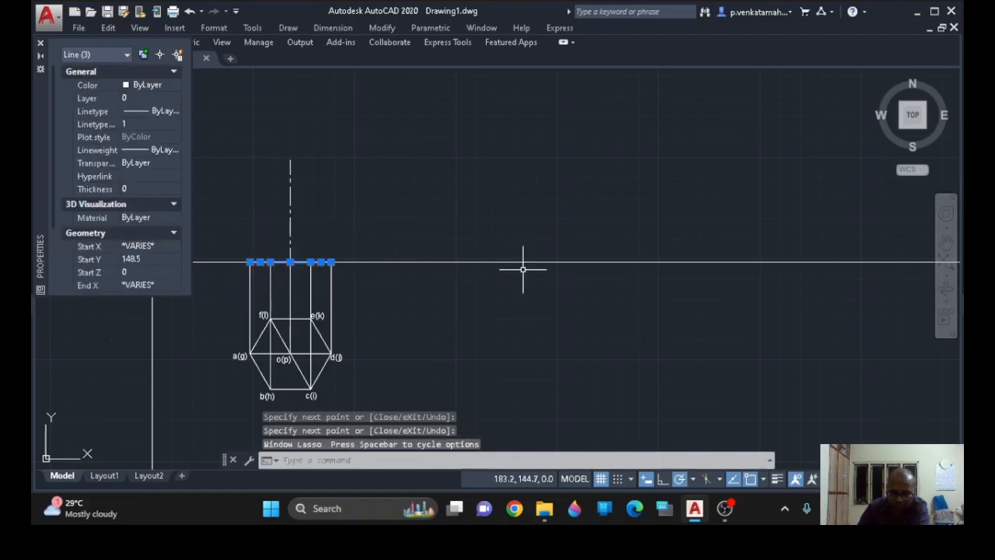
text(co)
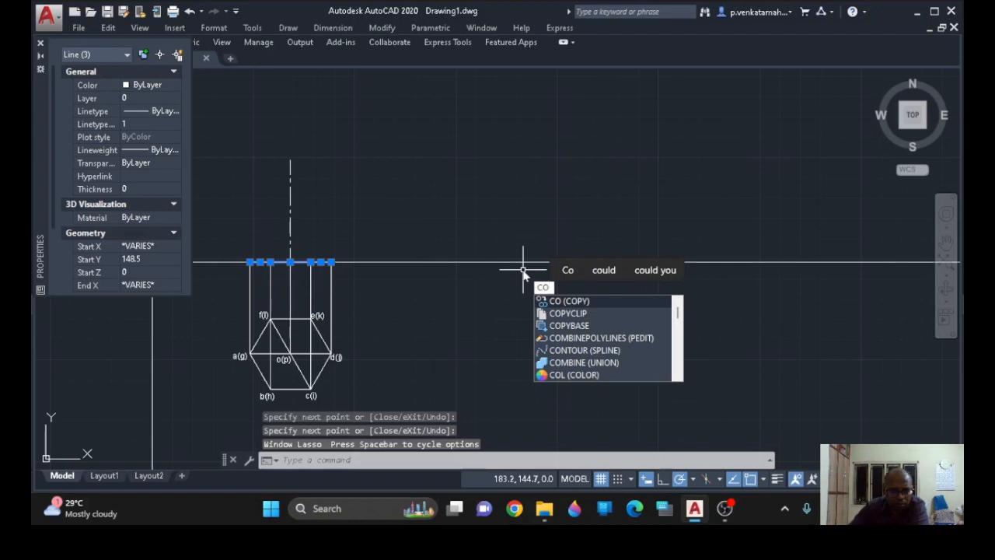
key(Return)
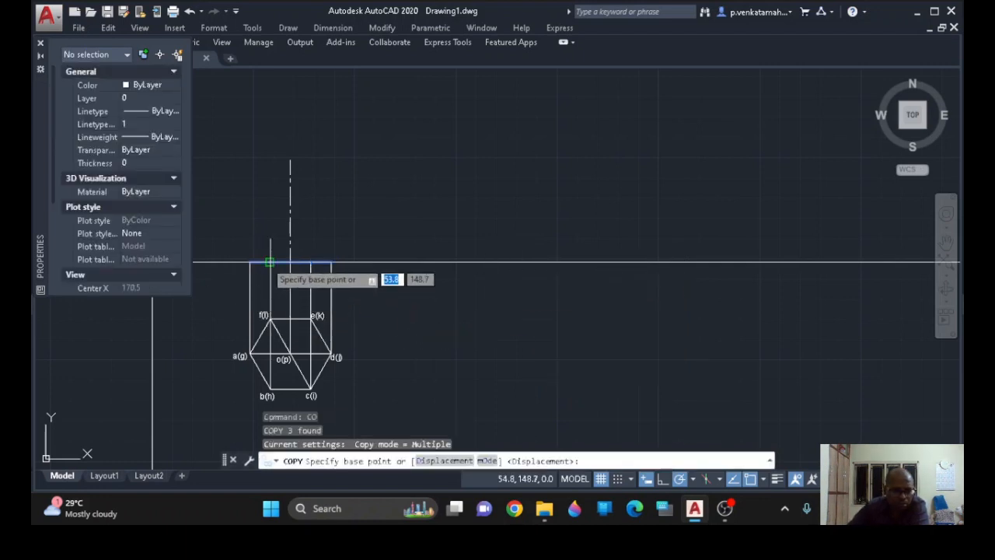
click(290, 263)
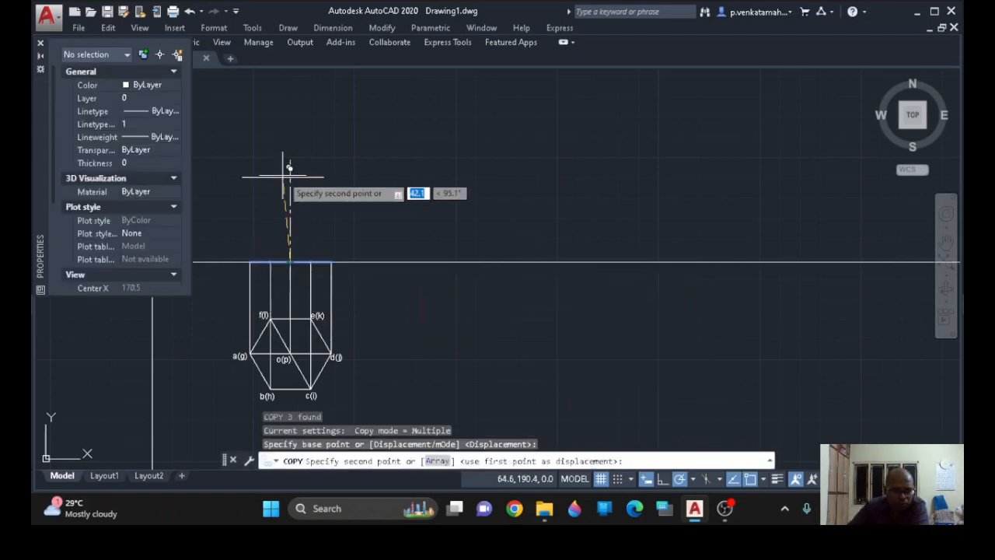
click(290, 161)
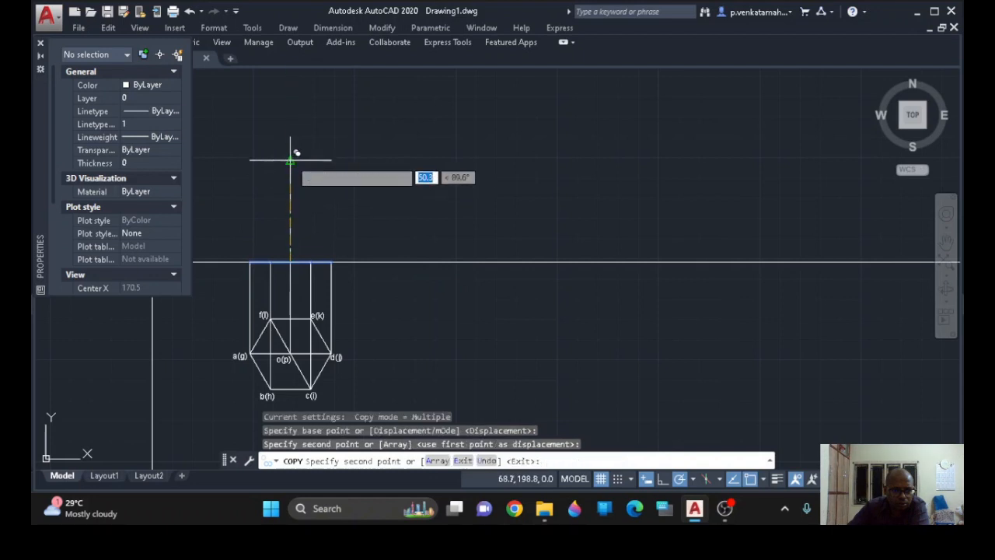
key(Return)
key(Return)
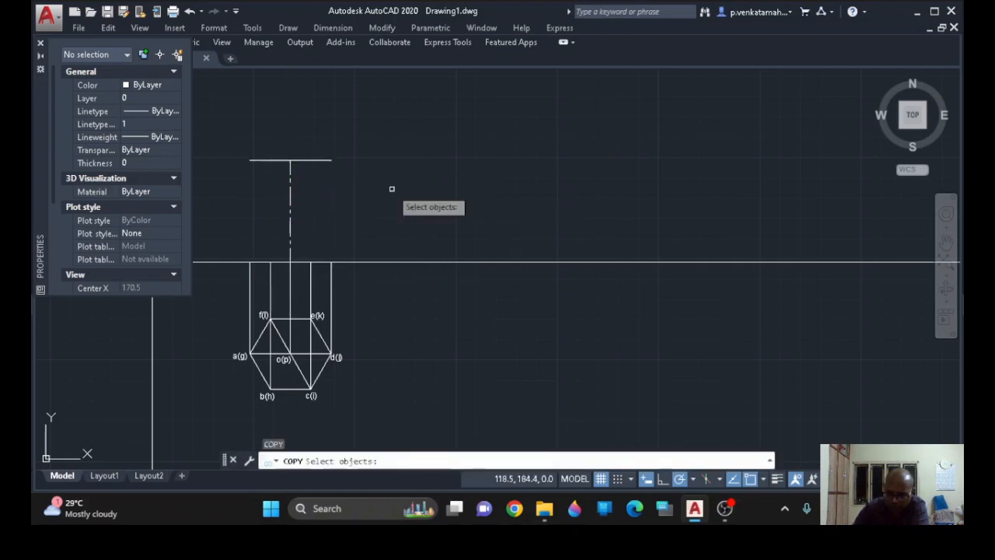
key(Escape)
- Draw the prism's vertical edge from the a(g) projector on the reference line up to the top edge
text(l)
key(Return)
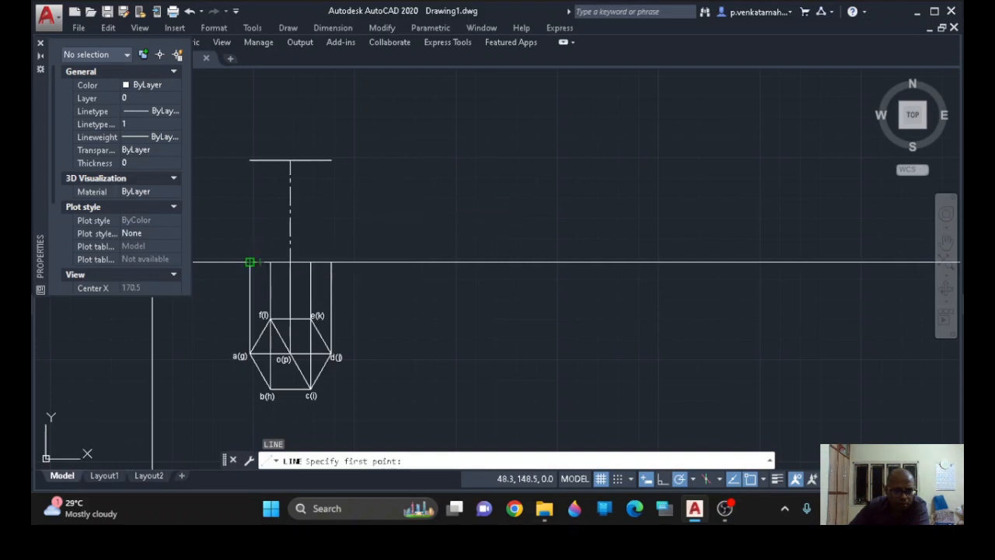
click(250, 262)
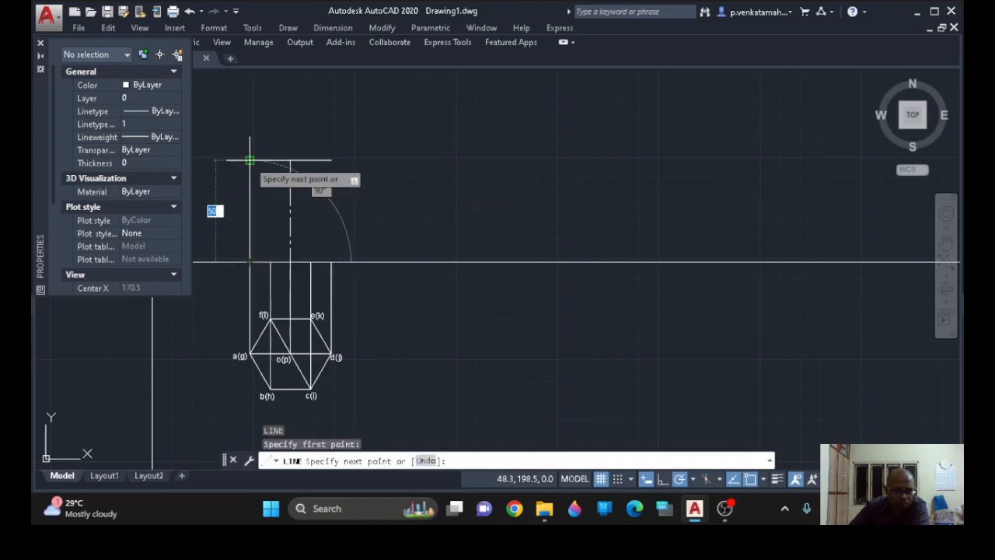
click(250, 160)
key(Return)
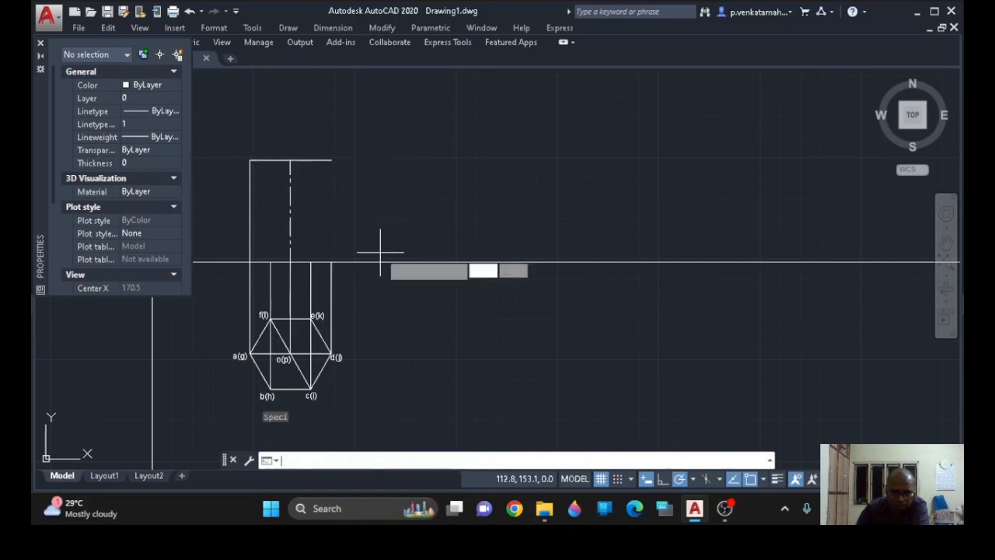
- Draw the prism's vertical edge from the f(l)–b(h) projector on the reference line up to the top edge
key(Return)
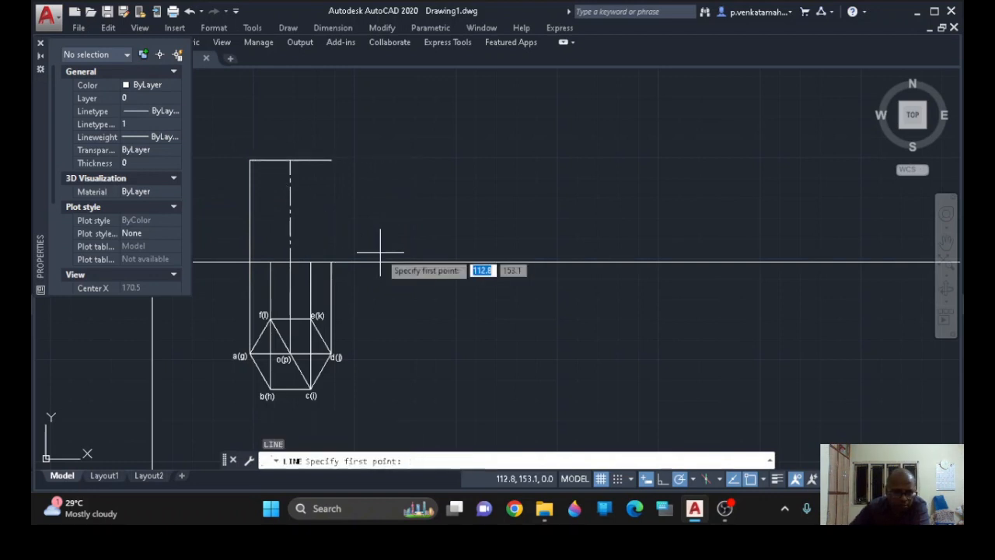
click(269, 262)
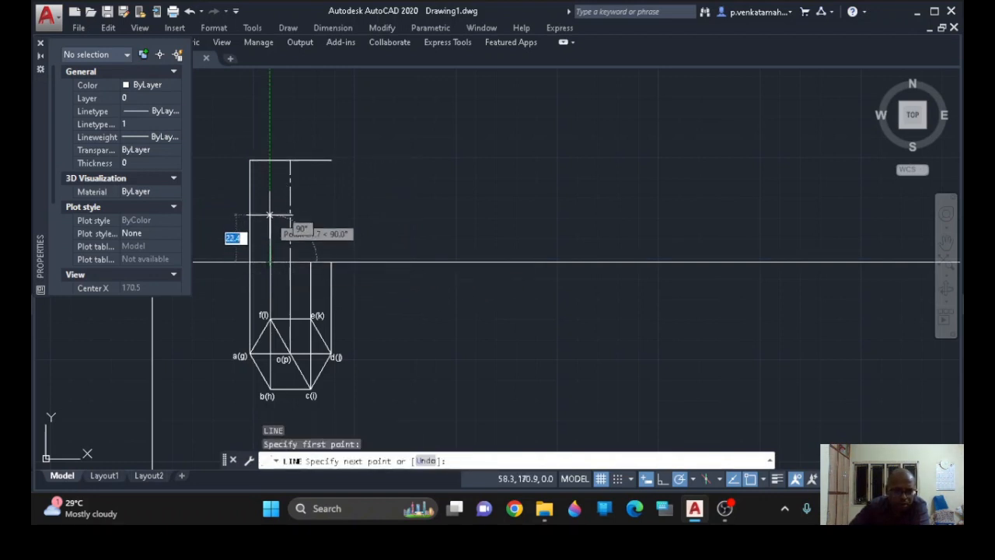
click(269, 160)
key(Return)
key(Return)
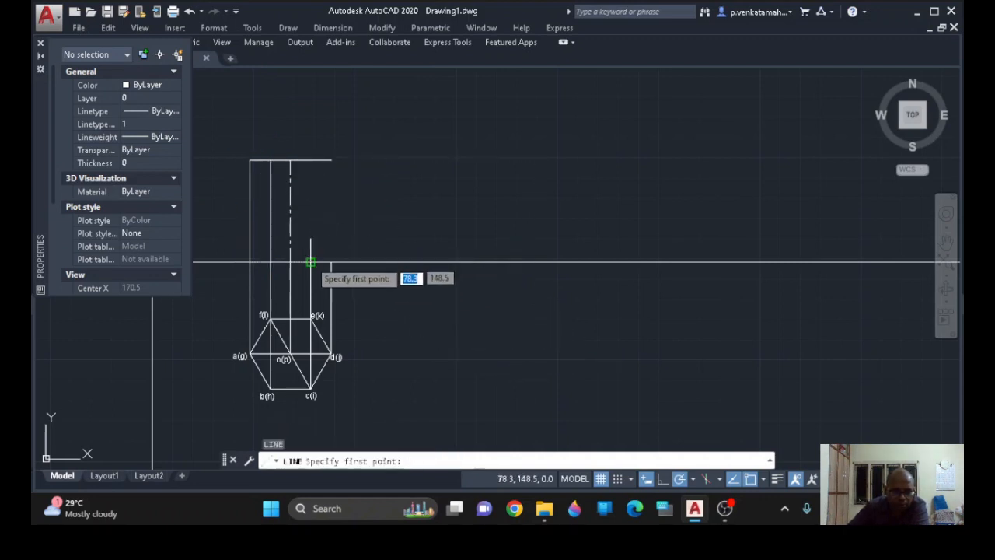
- Draw the prism's vertical edge from the e(k)–c(i) projector on the reference line up to the top edge
click(310, 262)
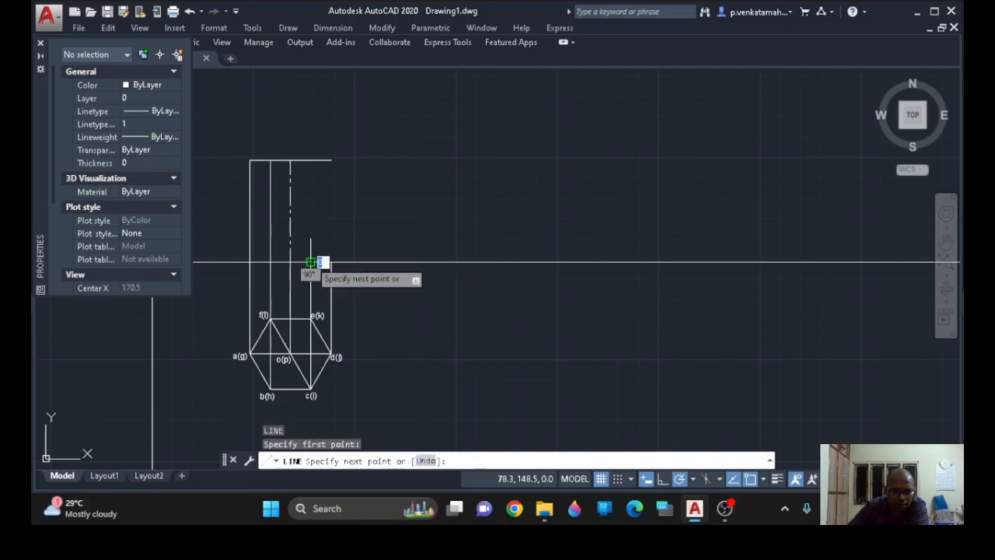
click(310, 160)
key(Return)
- Draw the prism's vertical edge from the d(j) projector on the reference line up to the end of the top edge
key(Return)
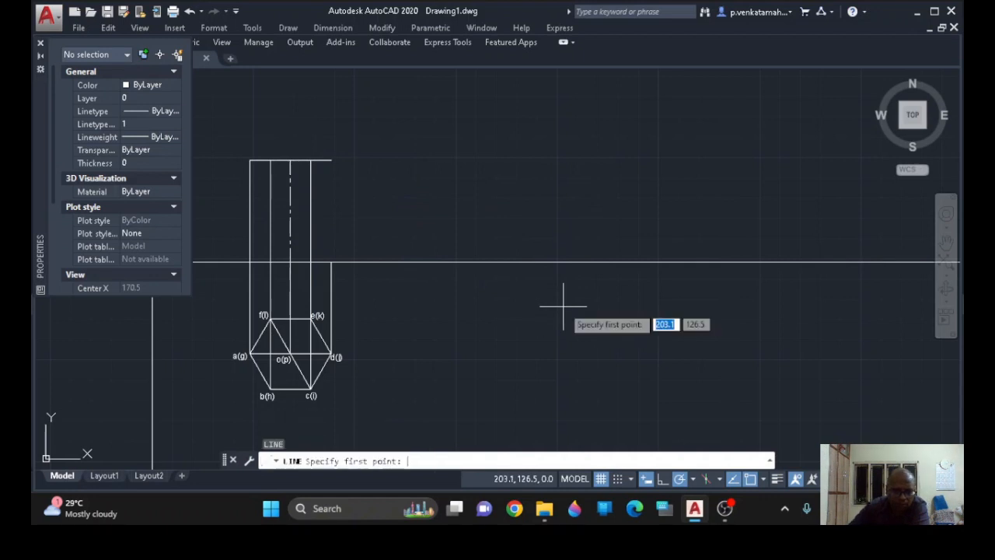
click(329, 262)
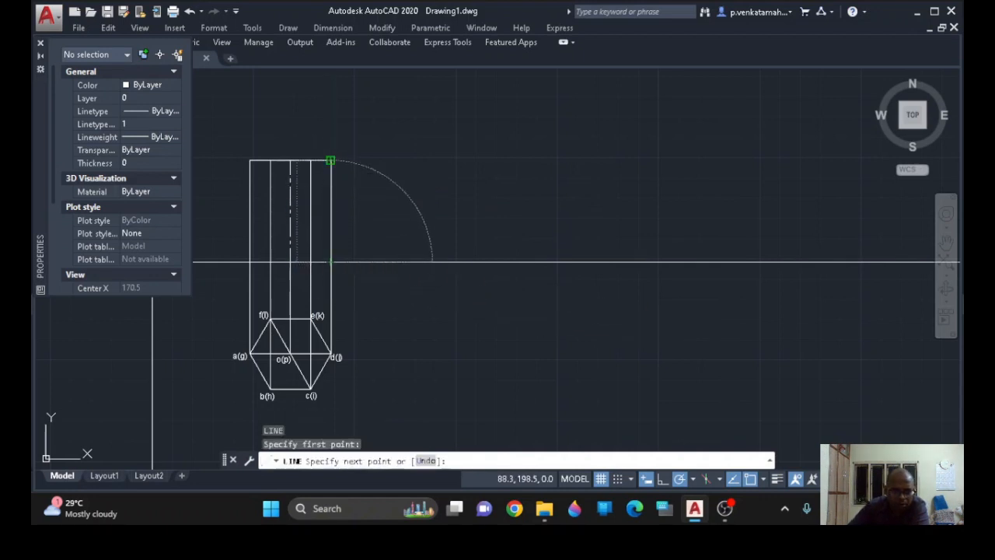
click(330, 160)
key(Return)
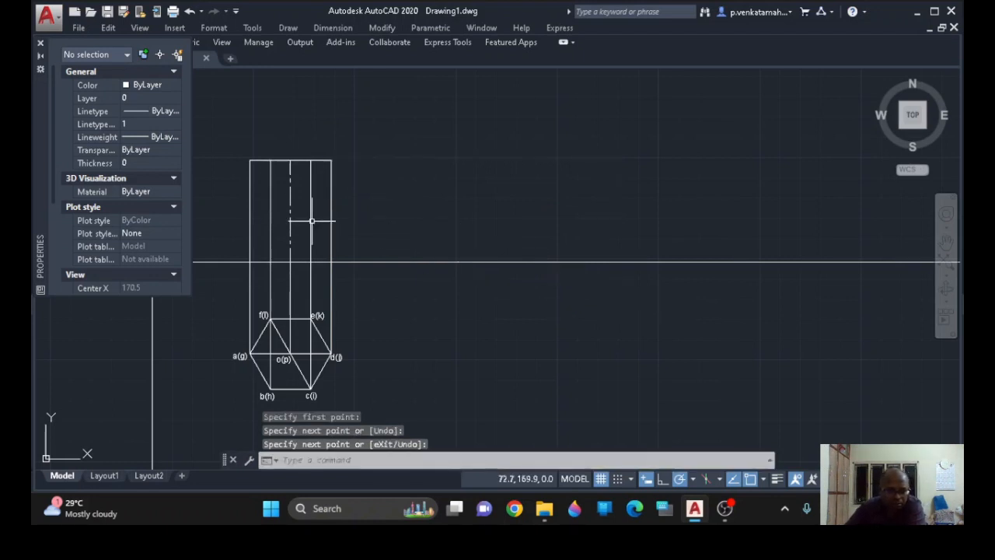
scroll(357, 290, up, 2)
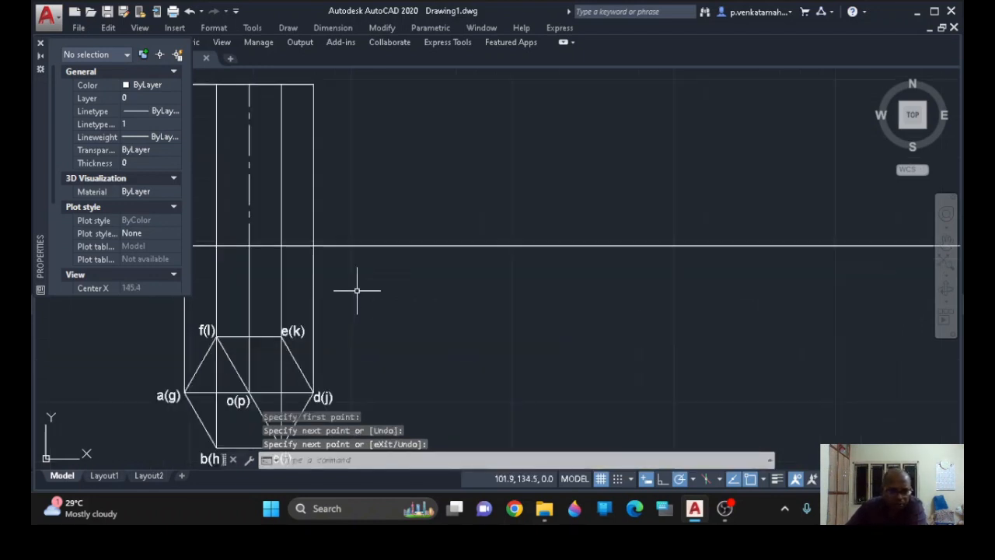
scroll(482, 294, down, 1)
scroll(482, 292, down, 1)
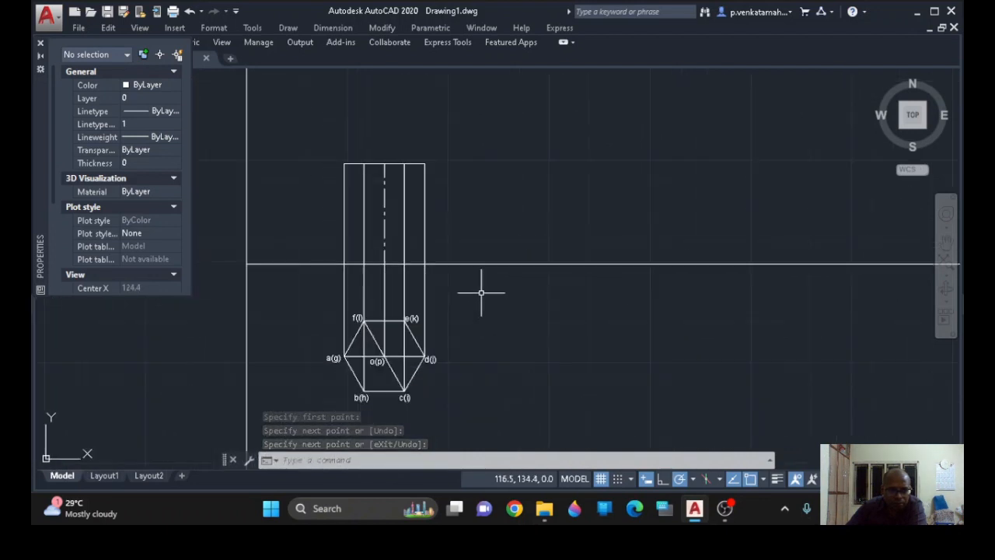
scroll(482, 290, up, 1)
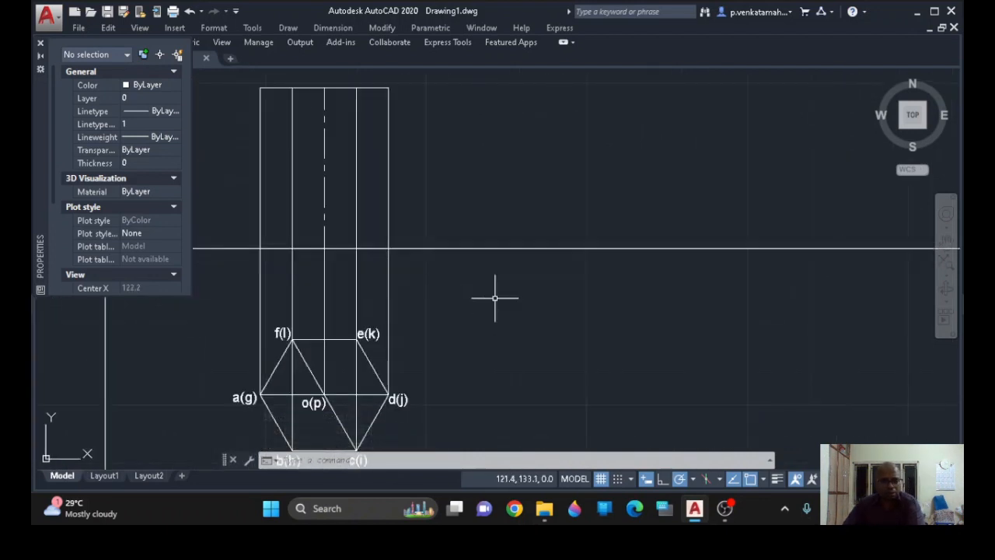
text(T)
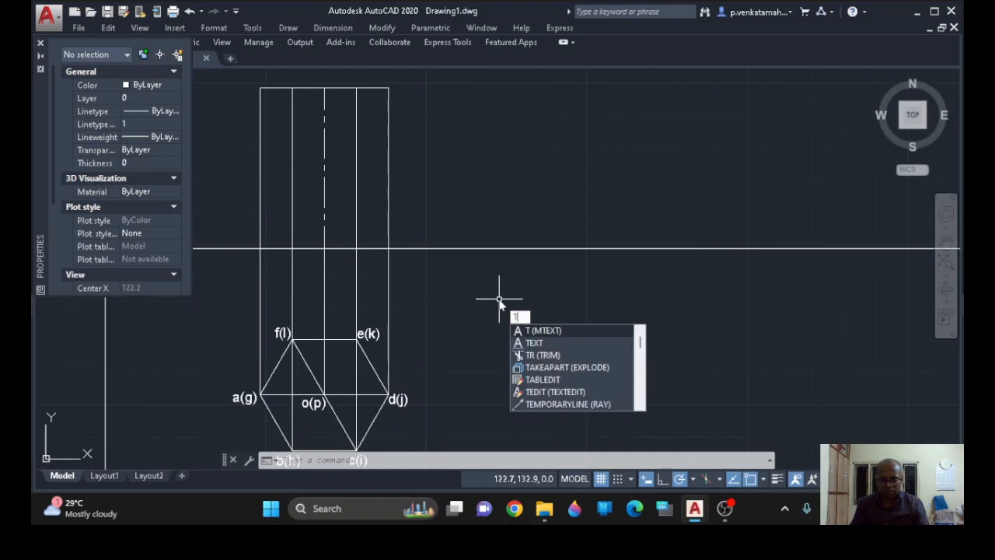
key(Down)
key(Return)
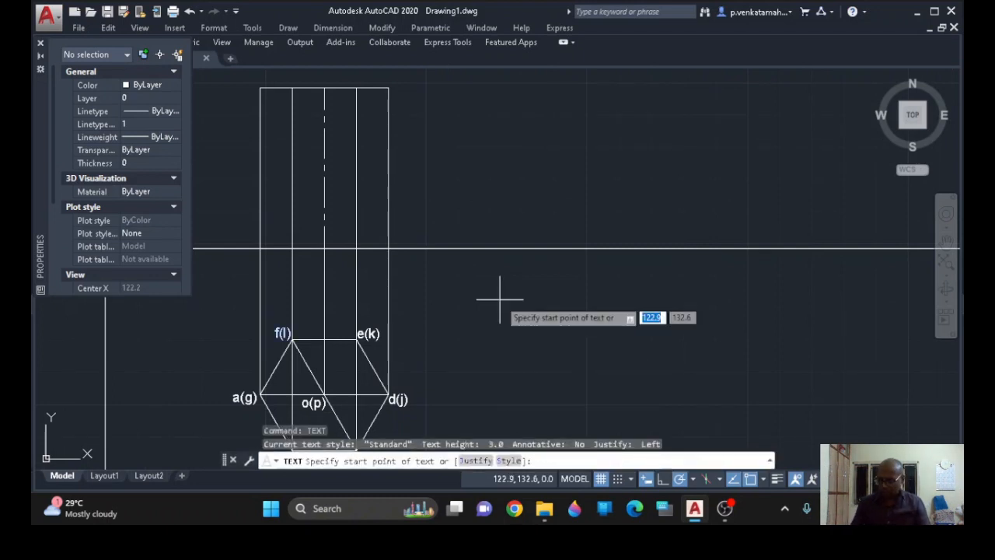
text(3)
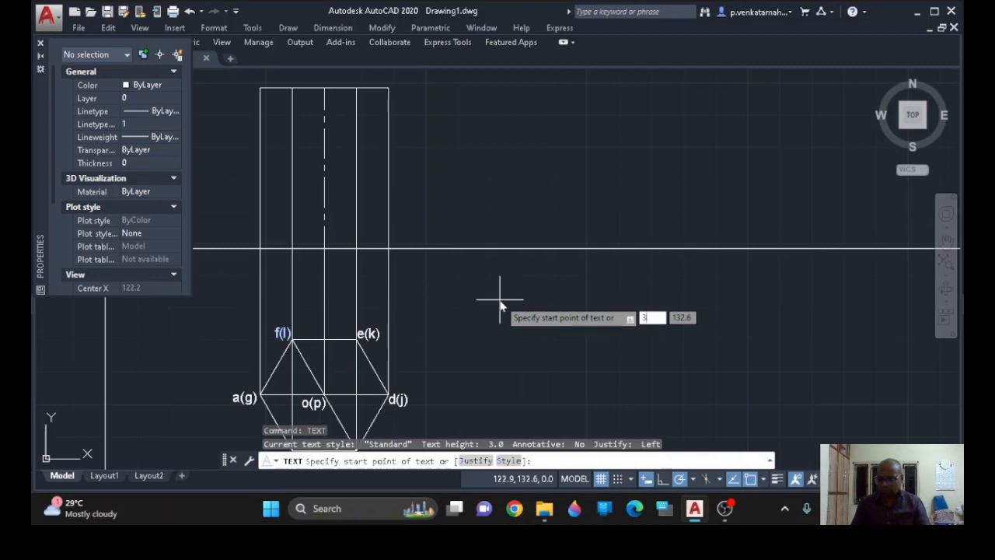
key(Return)
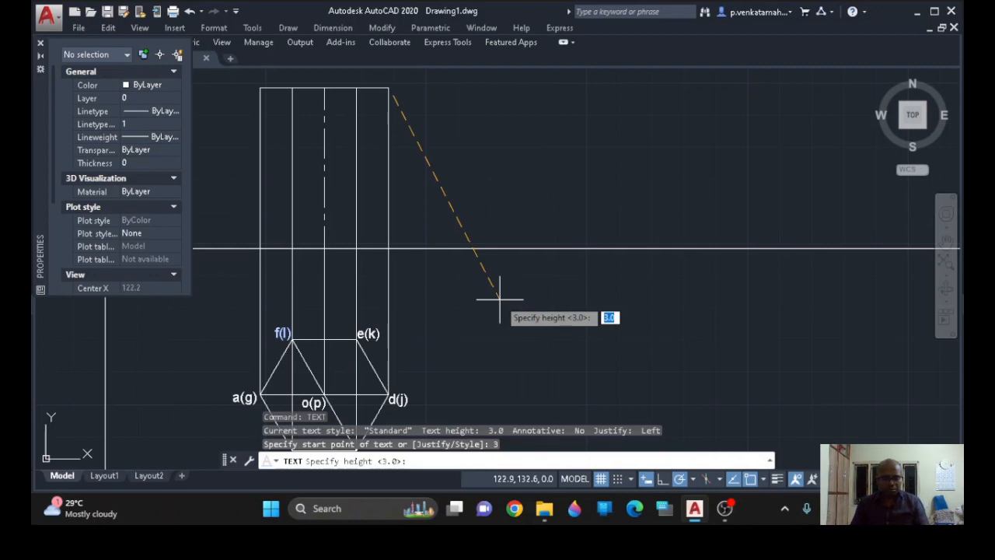
key(Escape)
- Add the single-line text label a' at the upper end of the a(g) edge, with text height 3 and rotation 0
key(Return)
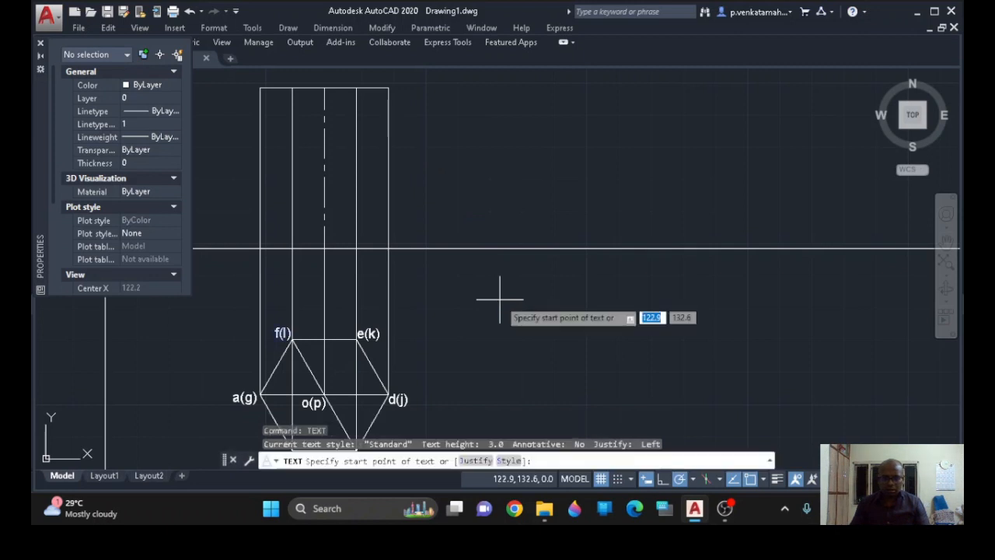
click(248, 84)
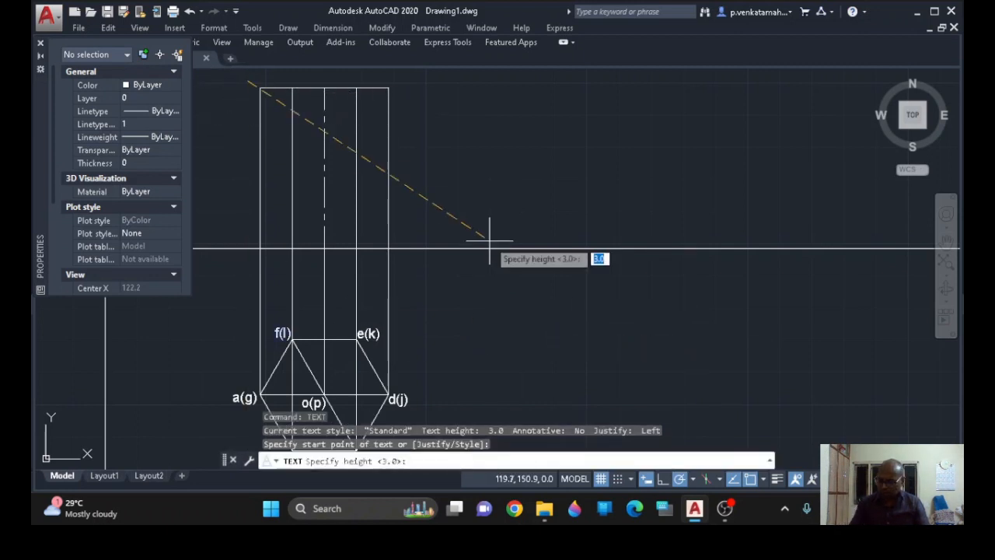
text(3)
key(Return)
text(0)
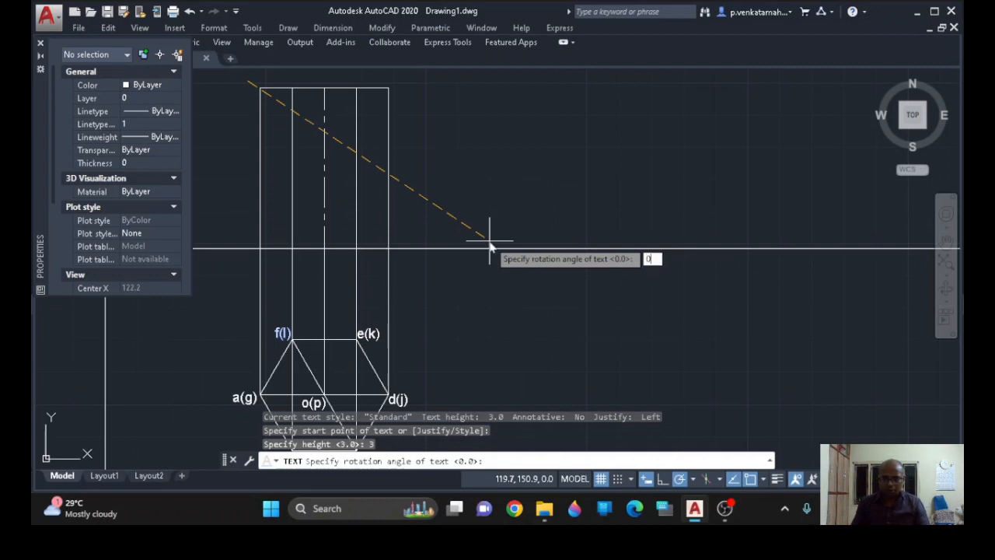
key(Return)
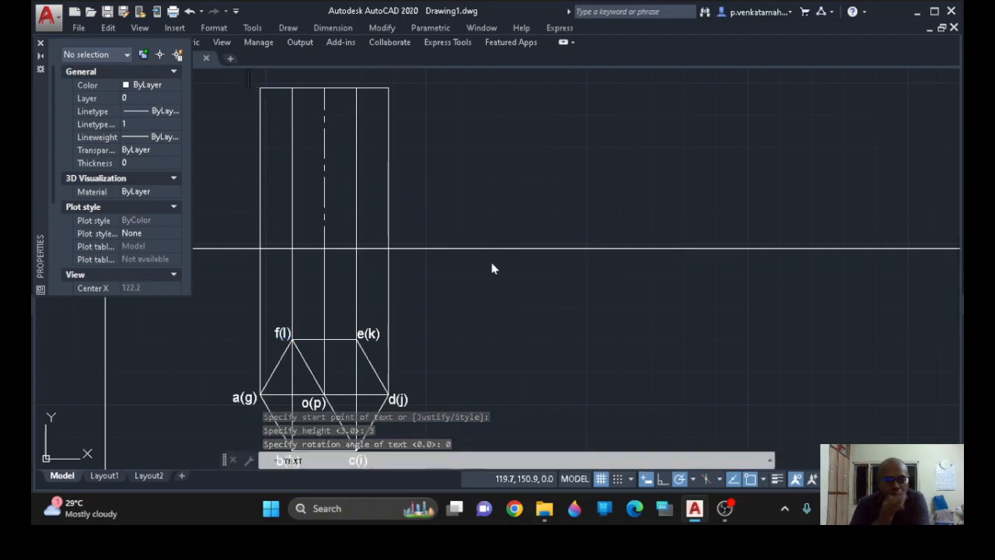
text(a)
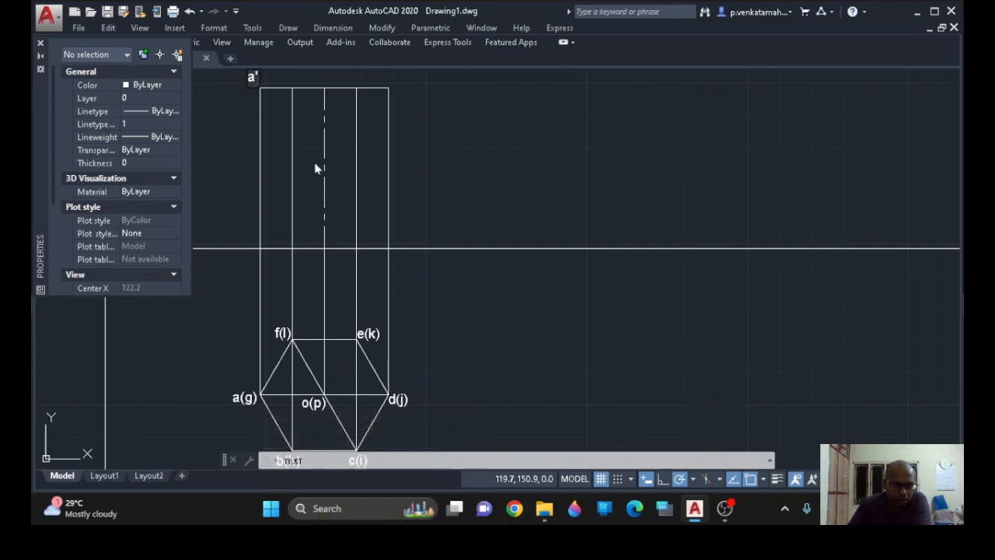
- Label the remaining points along the front view's top edge b'(f'), o', c'(e') and d'
click(287, 78)
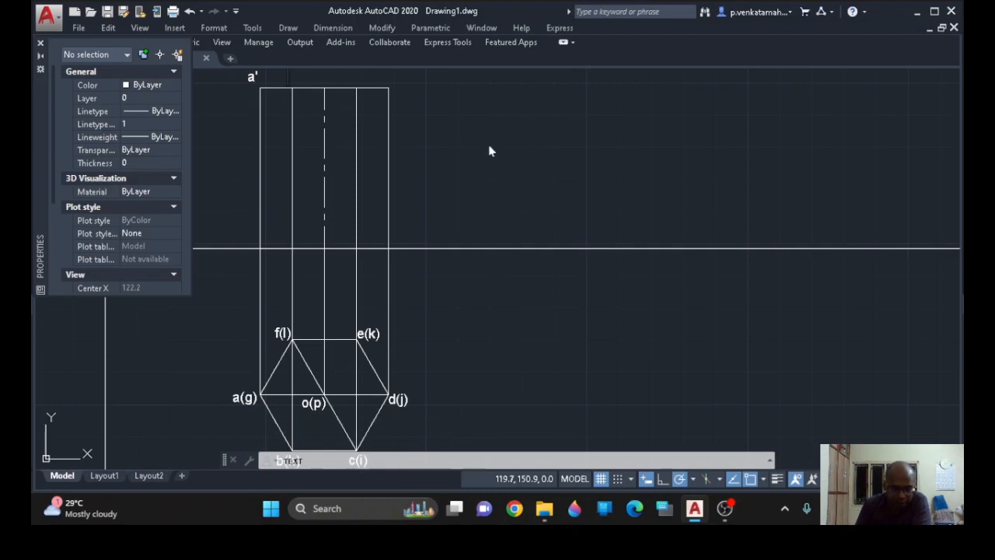
text(b'(f)
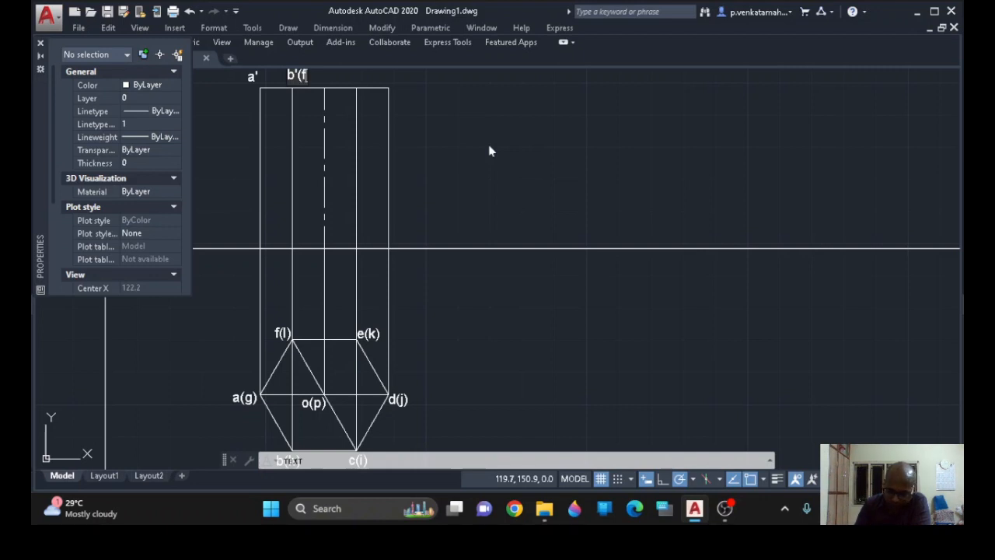
text())
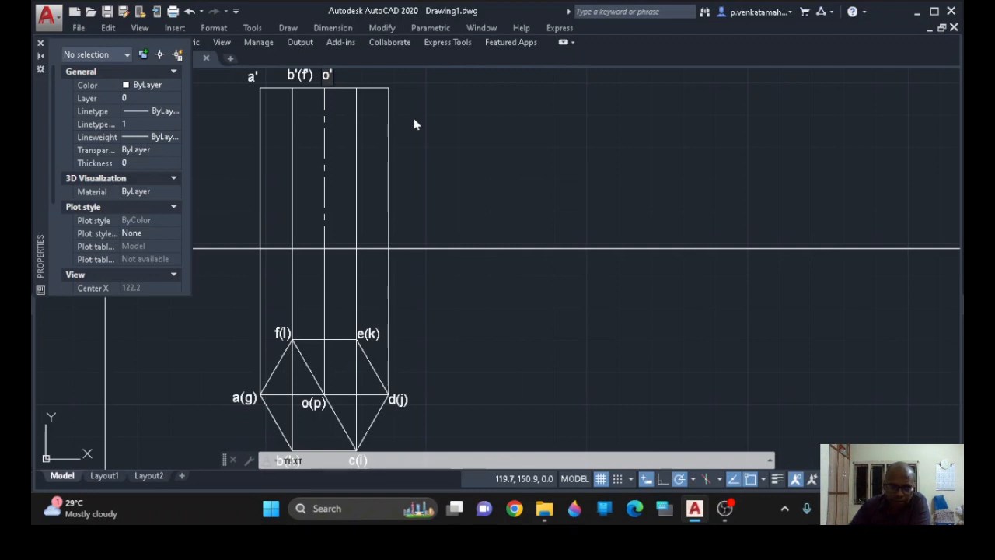
click(354, 77)
text(c'()
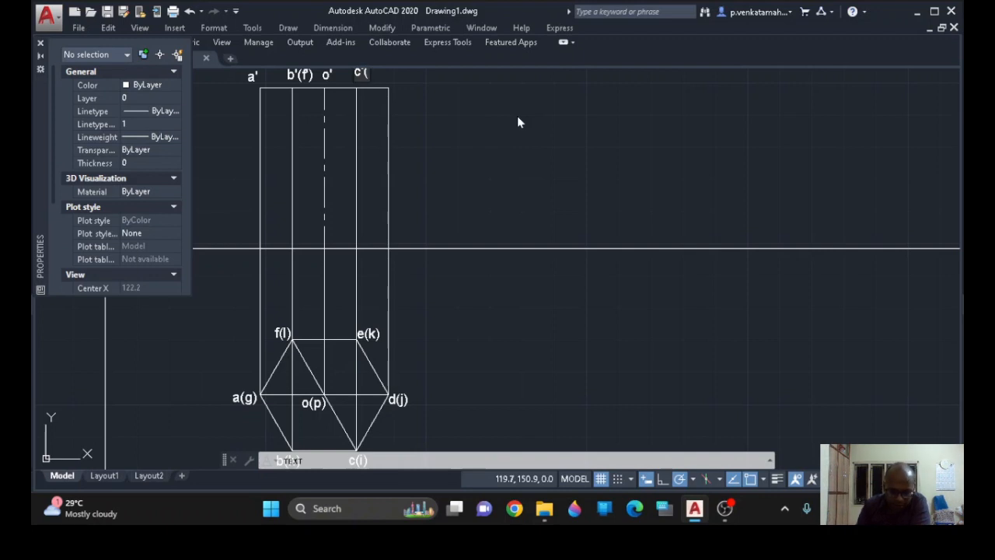
text(e'))
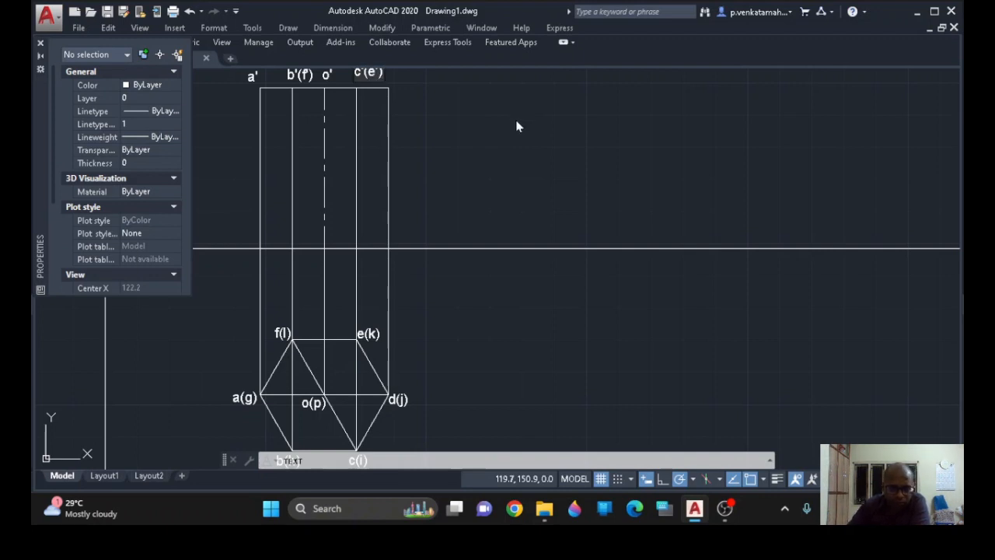
click(393, 83)
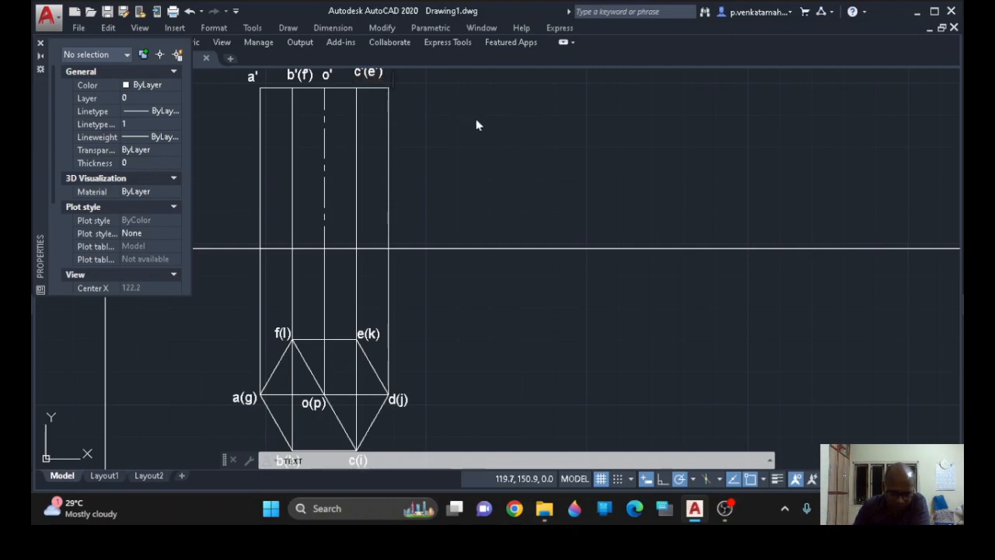
text(d)
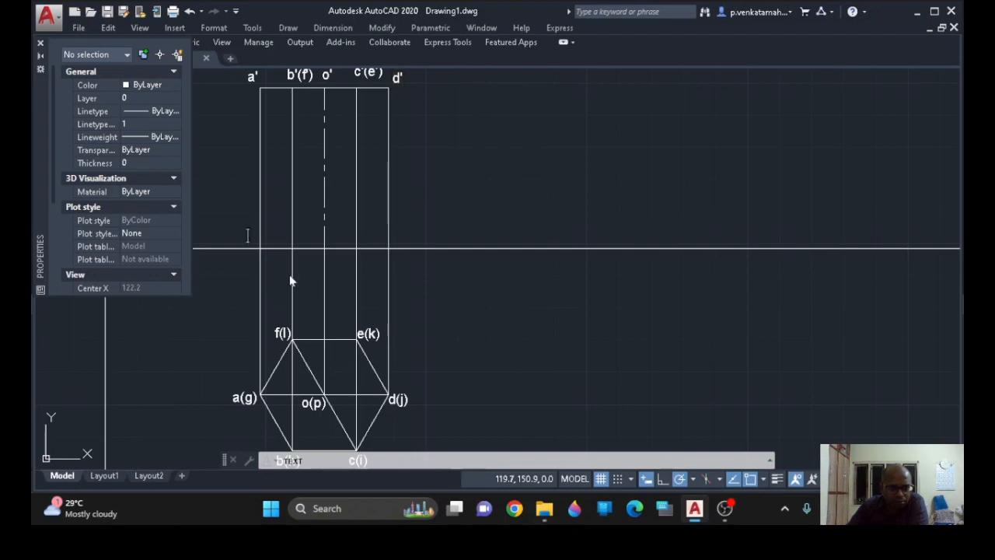
- Label the feet of the first two vertical edges on the reference line g' and h'(l)
text(g')
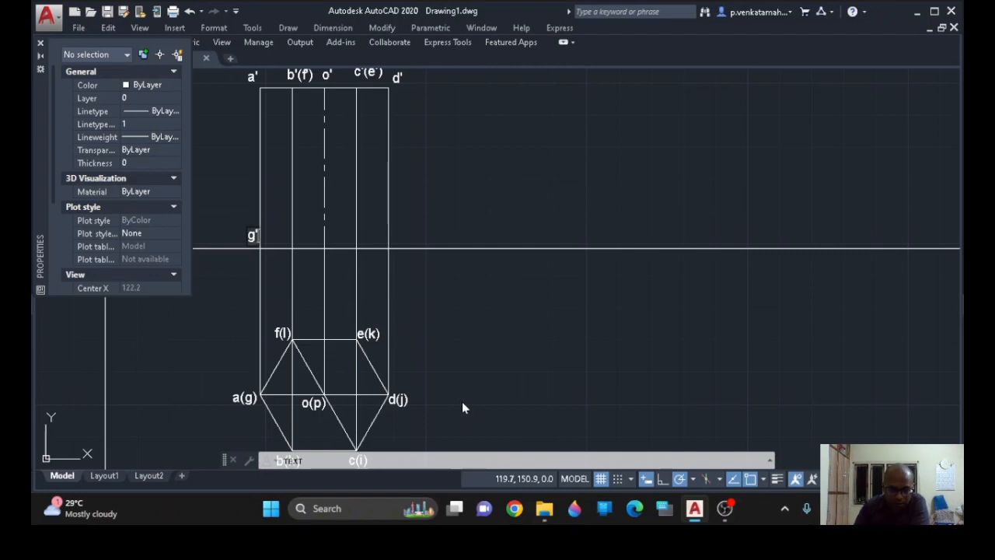
click(280, 239)
text(h)
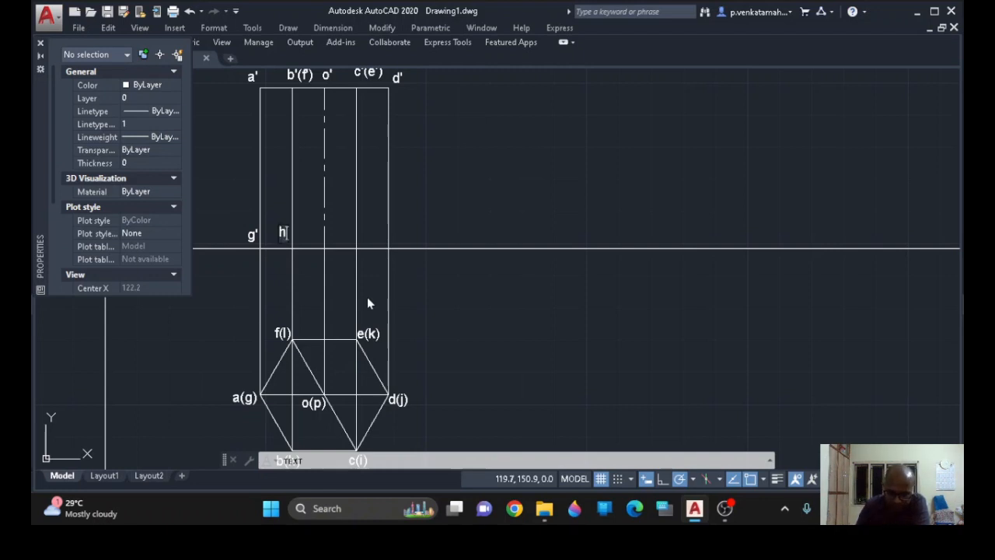
text('()
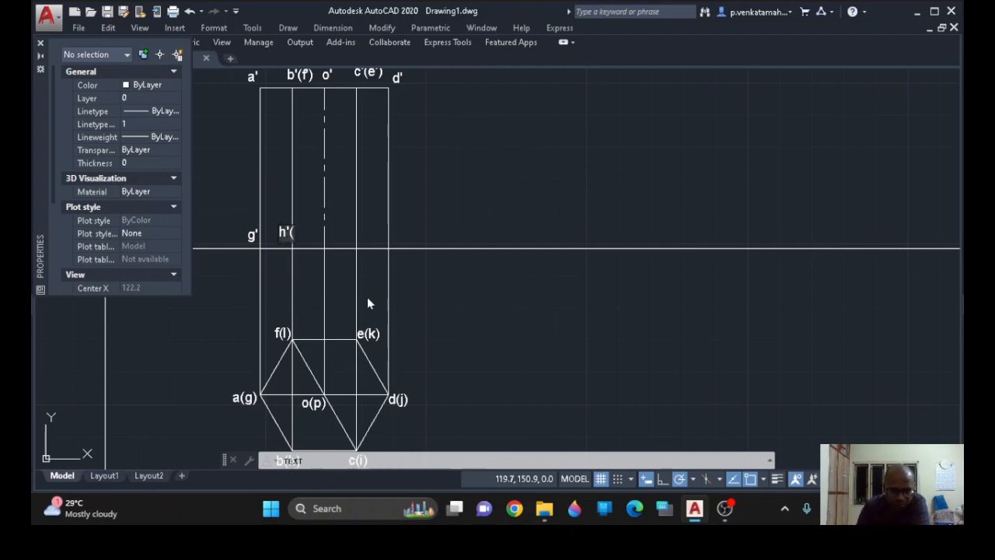
text(l))
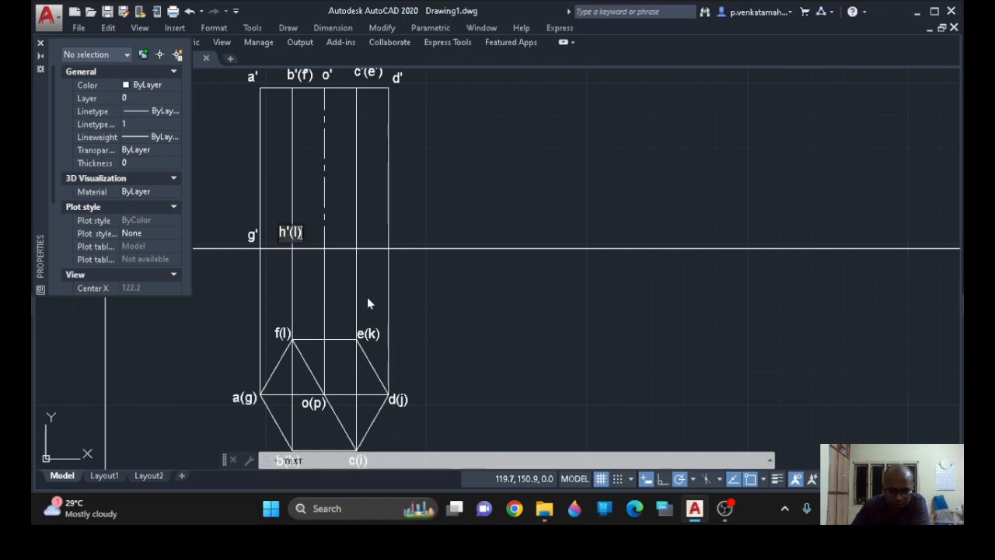
- Label the foot of the axis p' and the feet of the last two vertical edges i'(k') and j
click(328, 243)
text(p')
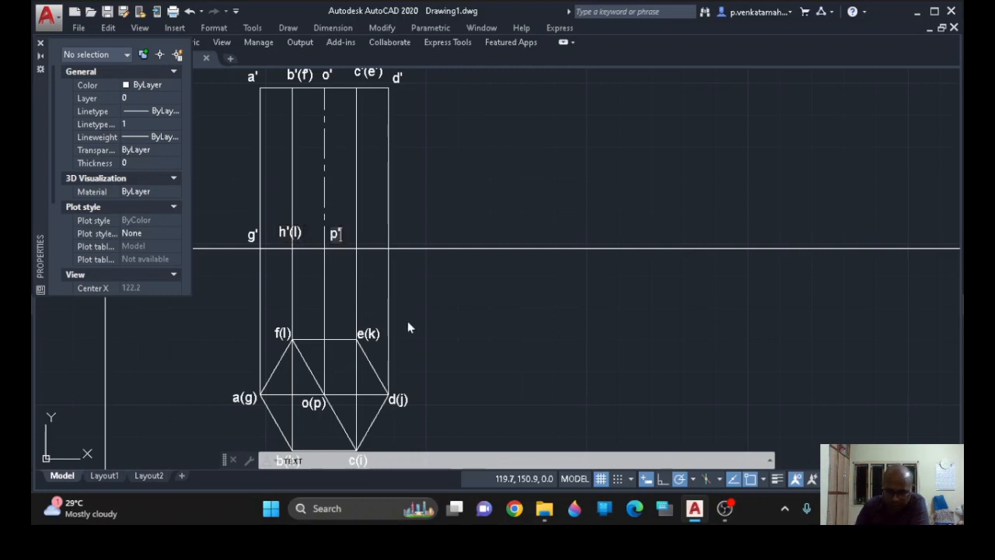
click(360, 237)
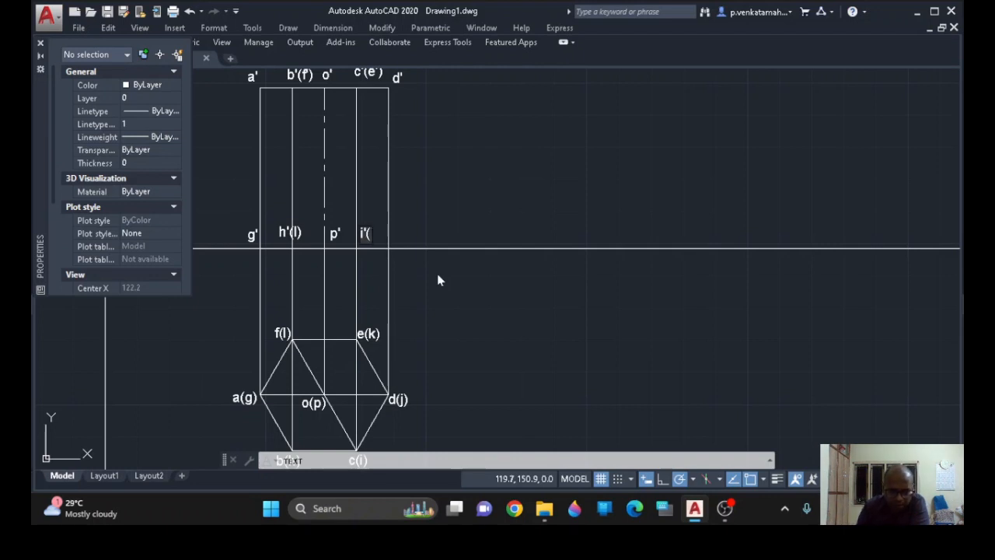
text(i'(k)
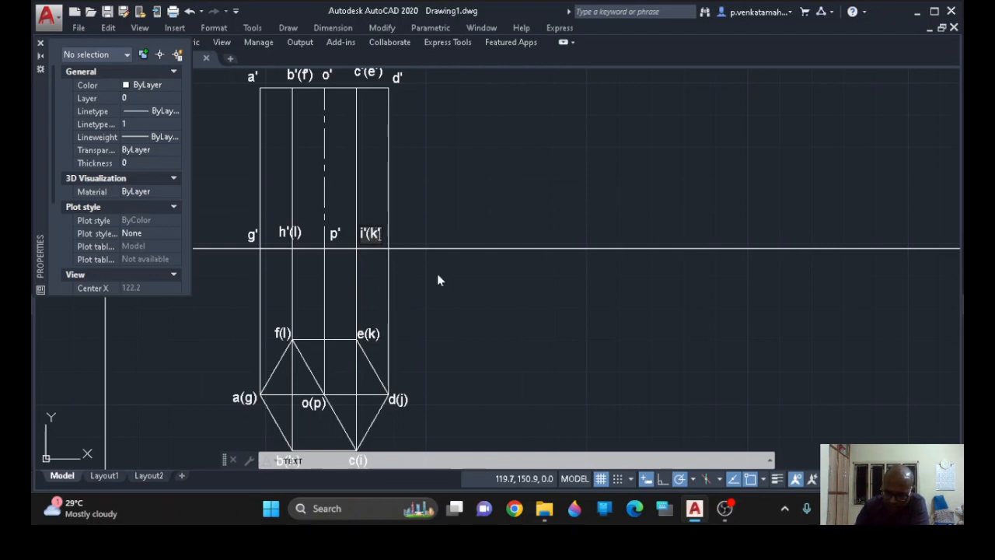
text(') )
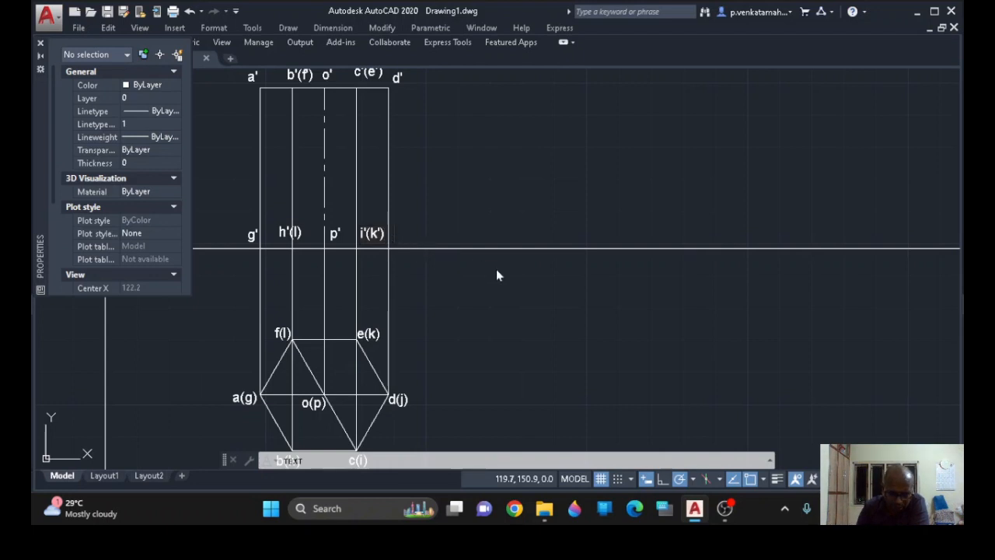
text(j)
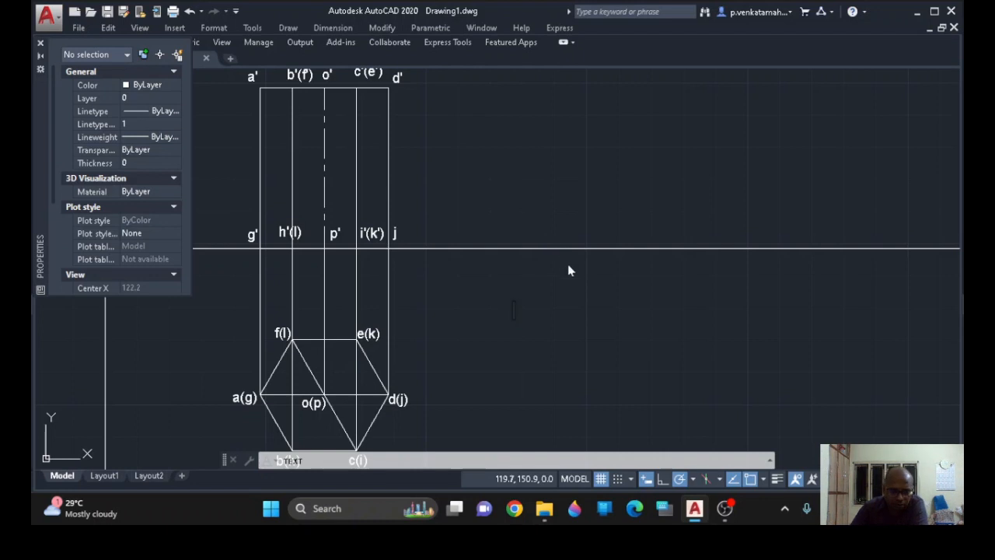
key(Return)
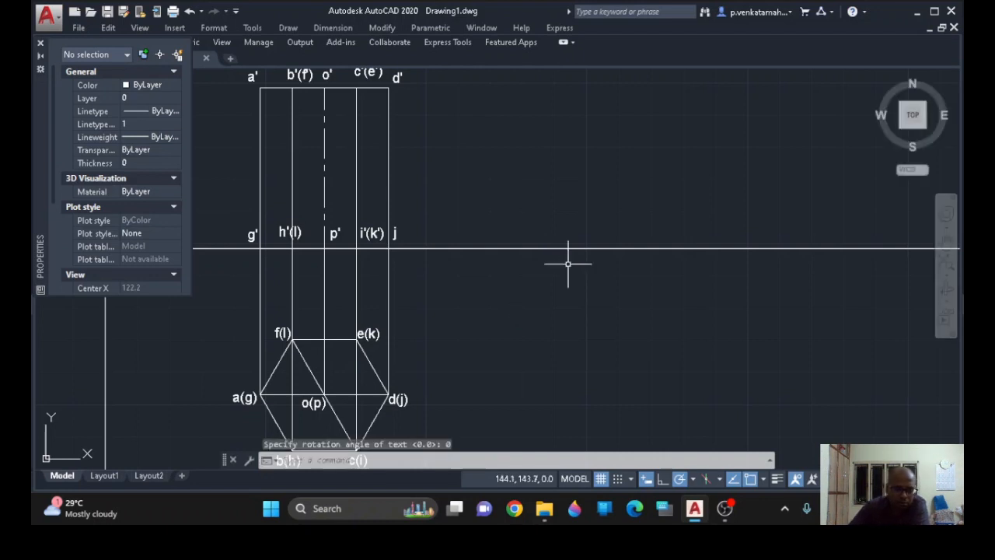
- Move the h'(l) label off its vertical edge into the space beside g', just above the reference line
click(298, 232)
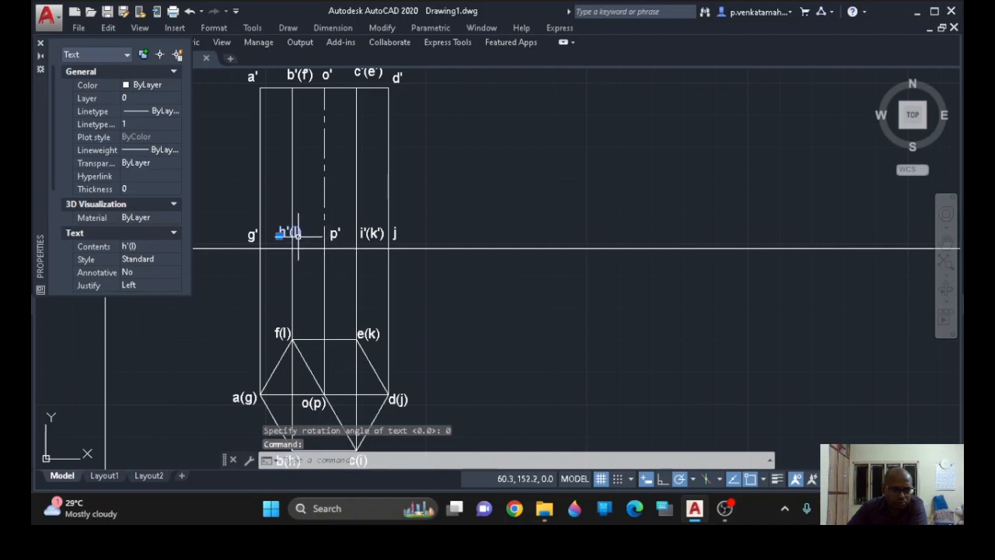
drag(295, 237, 286, 248)
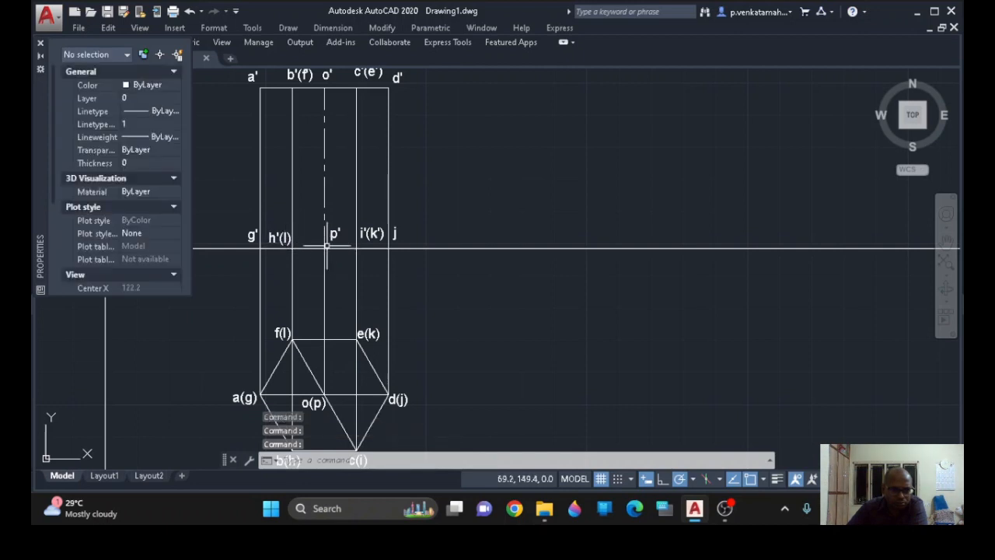
- Move the i'(k'), j, g' and p' labels closer to the feet of their vertical lines, just above the reference line
click(371, 234)
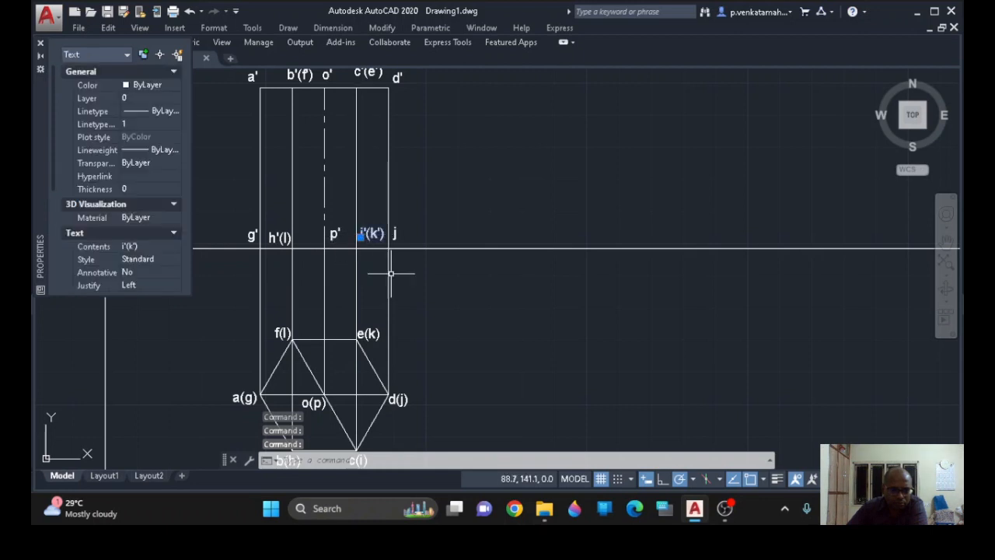
drag(375, 233, 370, 241)
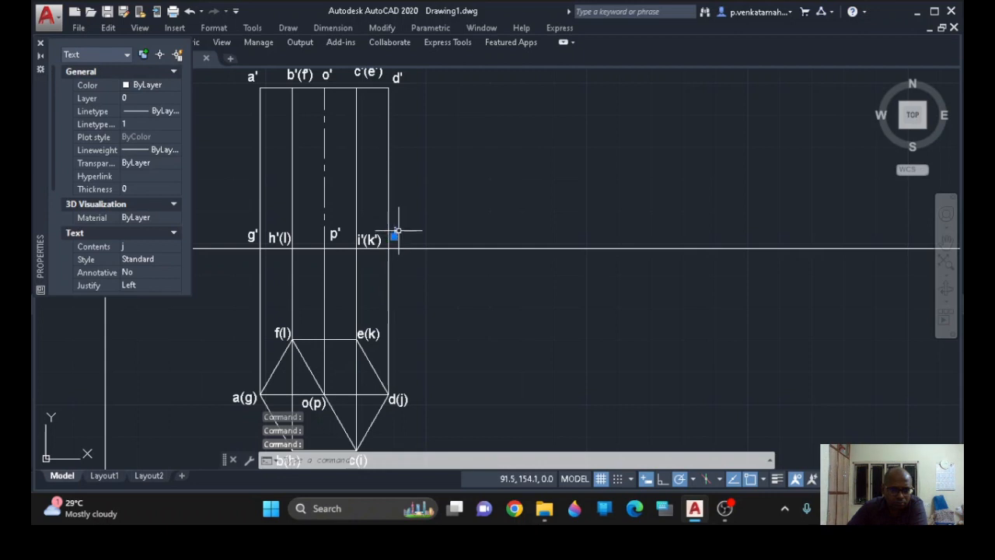
key(Escape)
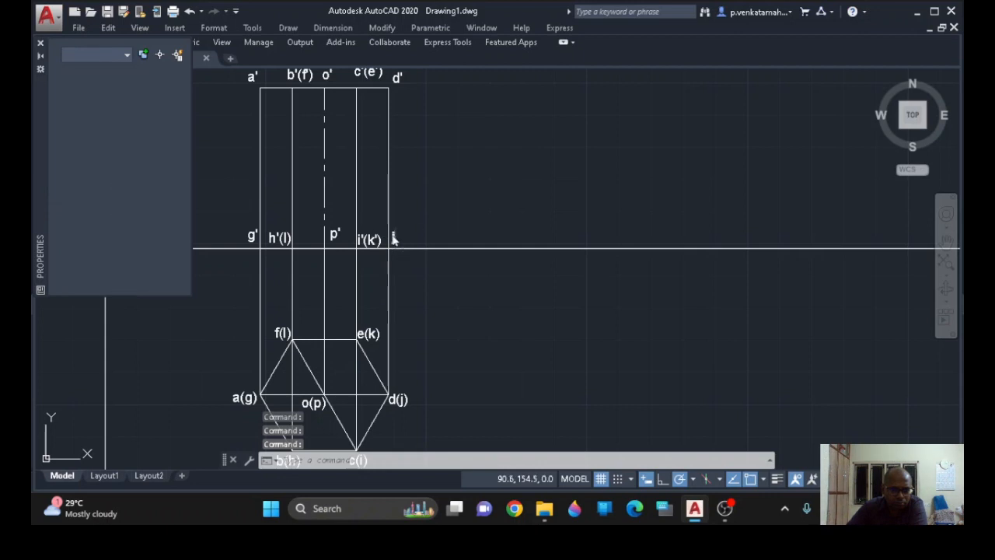
click(251, 237)
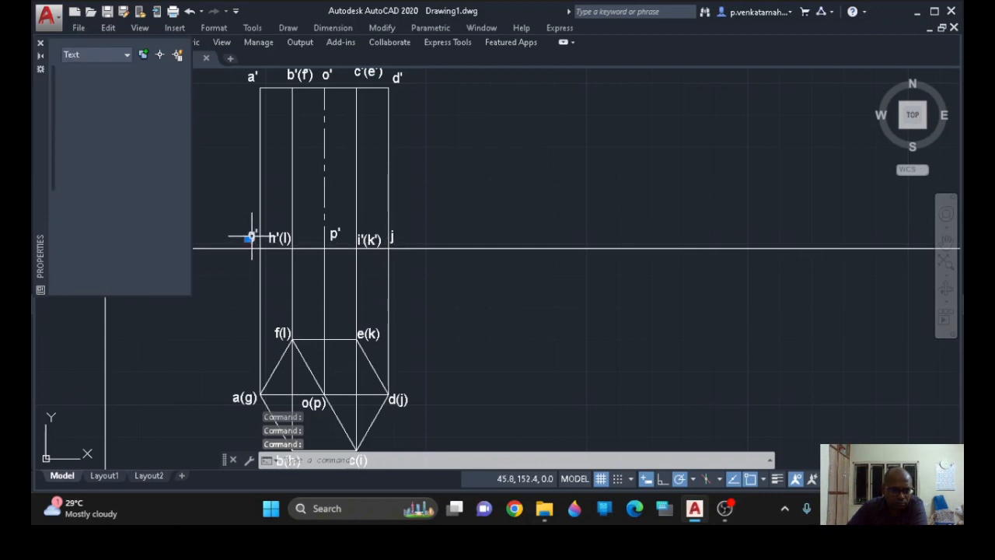
key(Escape)
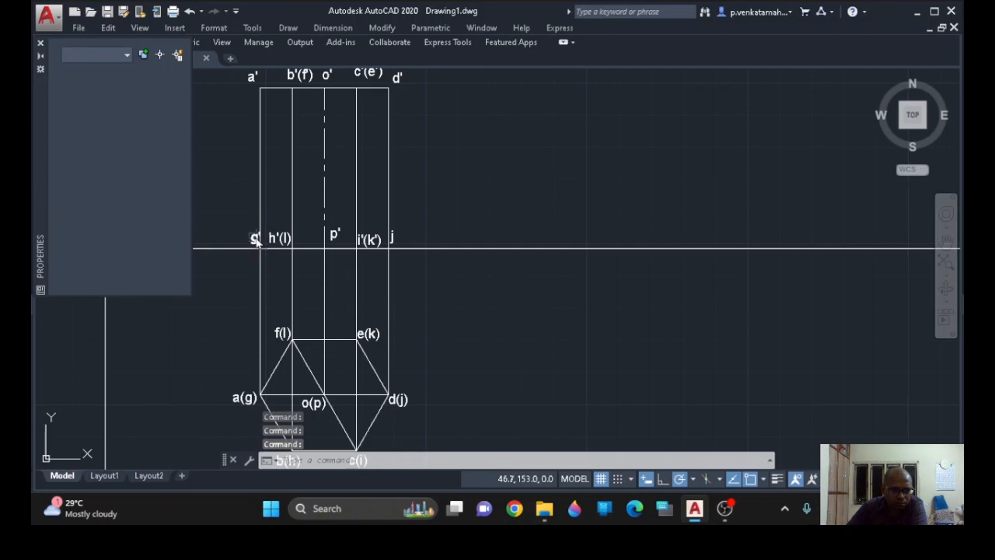
click(332, 235)
key(Escape)
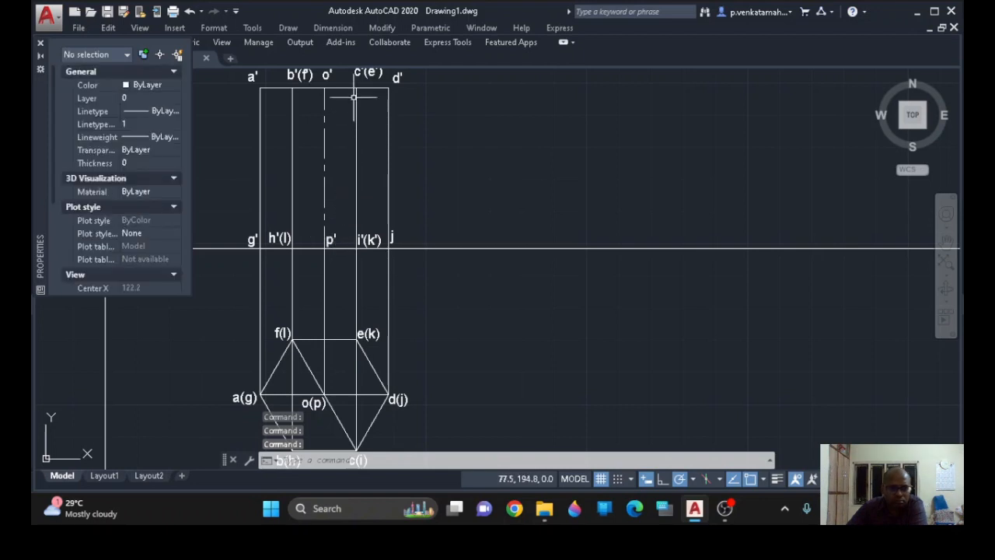
- Move the c'(e') and b'(f') labels closer to the front view's top edge, directly above their vertical edges
click(365, 74)
drag(375, 76, 367, 84)
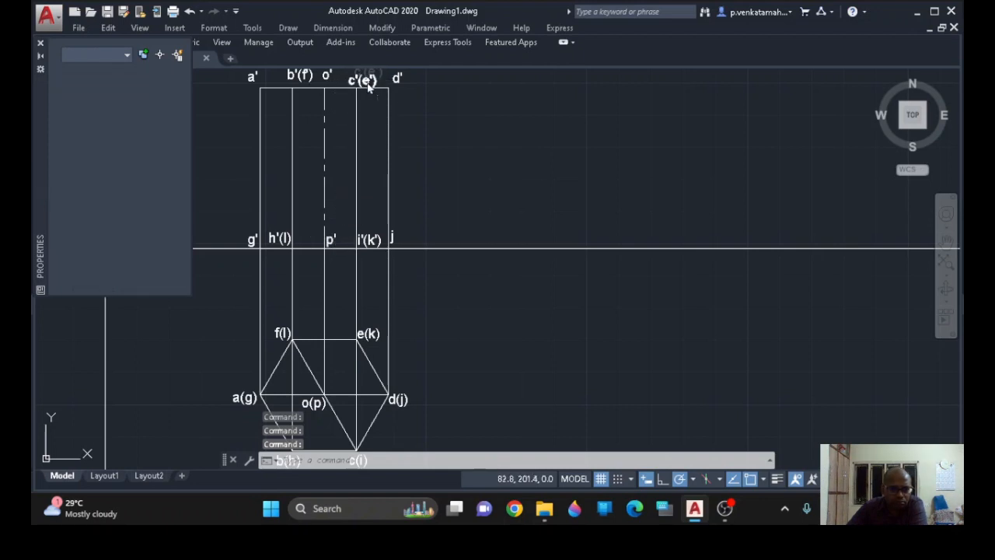
click(310, 76)
drag(310, 89, 304, 88)
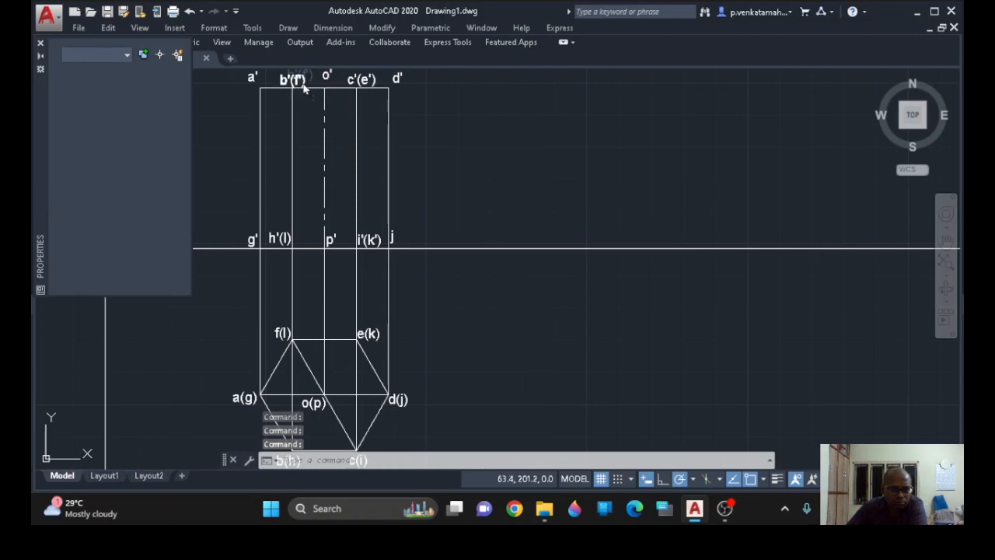
click(305, 87)
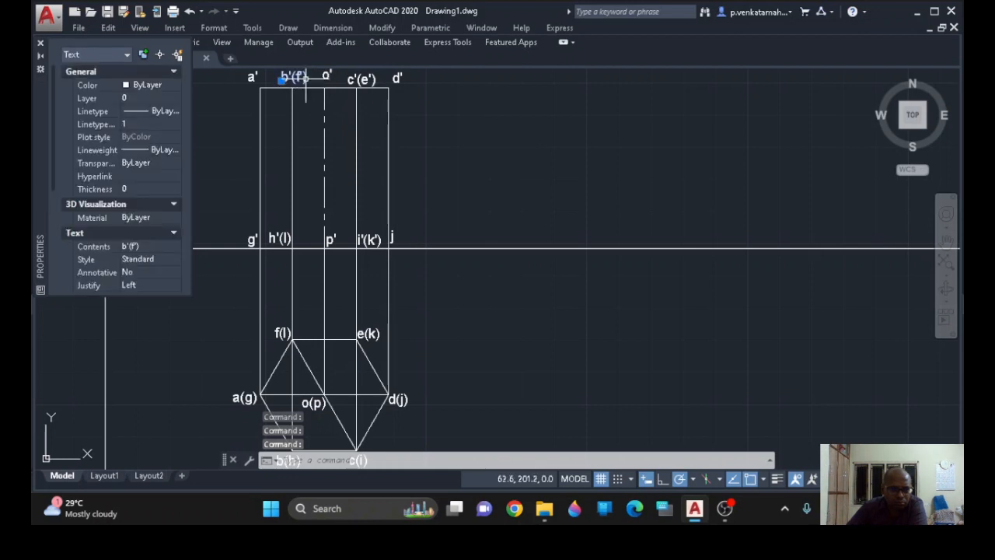
click(252, 78)
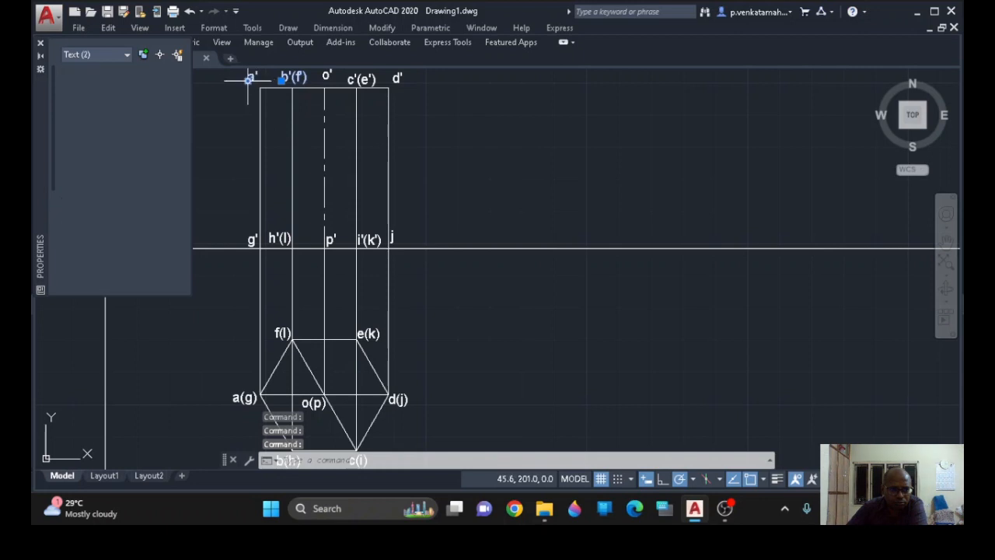
- Nudge the c'(e') label above the front view's top edge slightly upward, in line with the b'(f') label
click(243, 110)
click(233, 119)
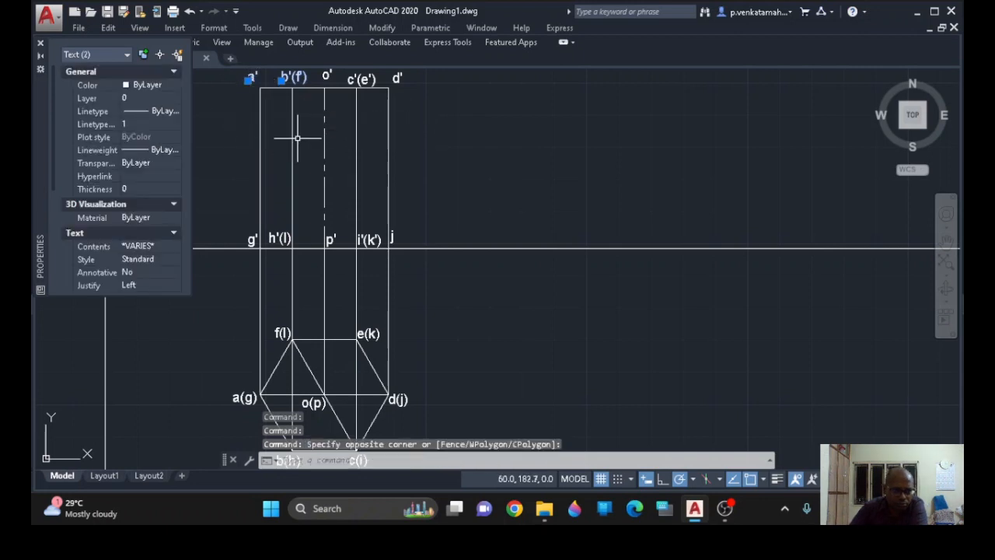
key(Escape)
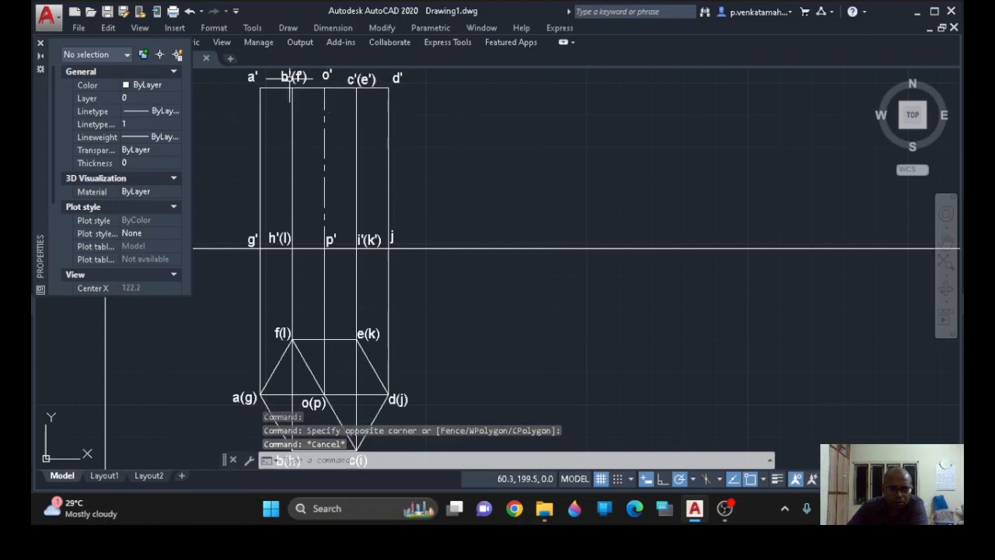
click(360, 80)
key(Escape)
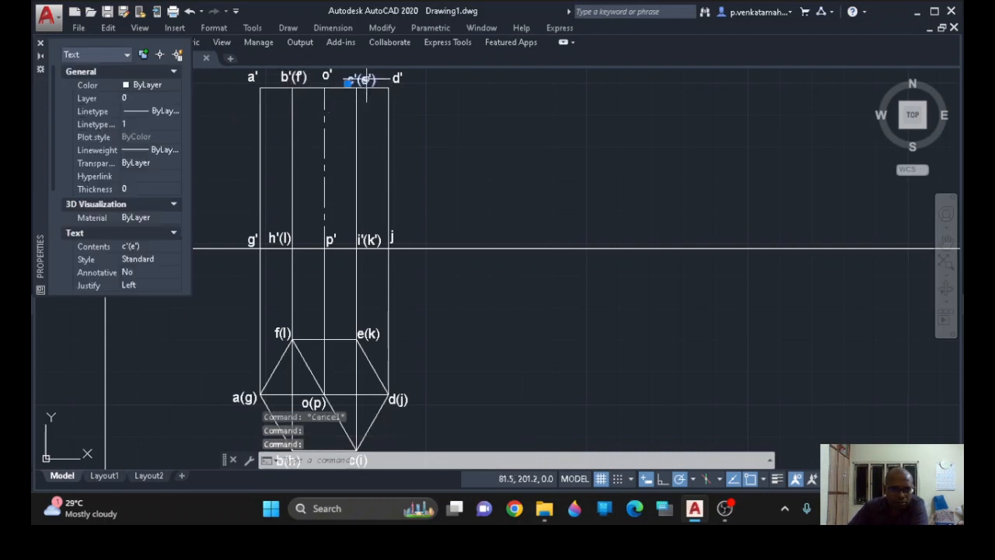
click(435, 100)
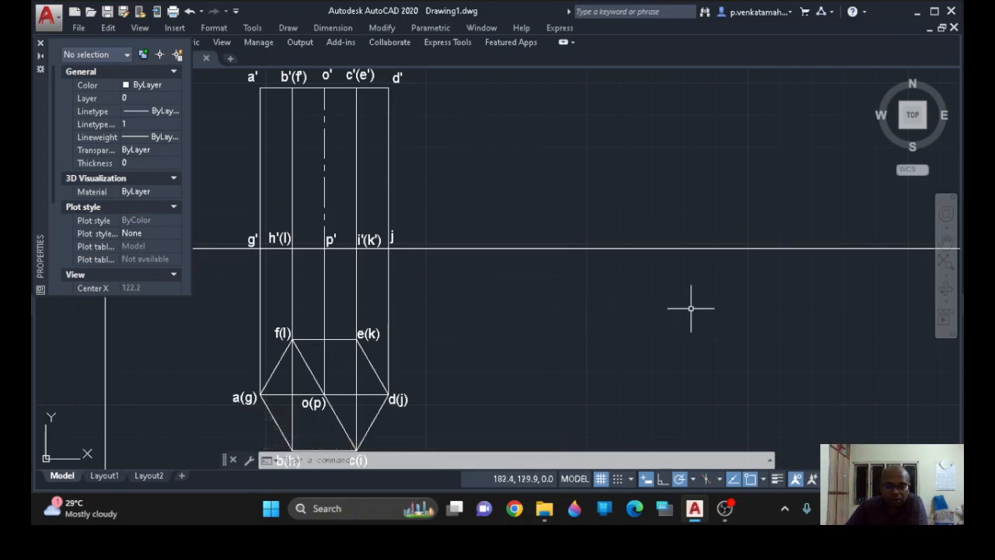
- Shrink the pasted problem statement image to about 228 wide by 84 high, keeping its upper-left corner in place
mouse_move(709, 304)
middle_down()
mouse_move(459, 349)
mouse_move(133, 354)
middle_up()
scroll(596, 334, down, 6)
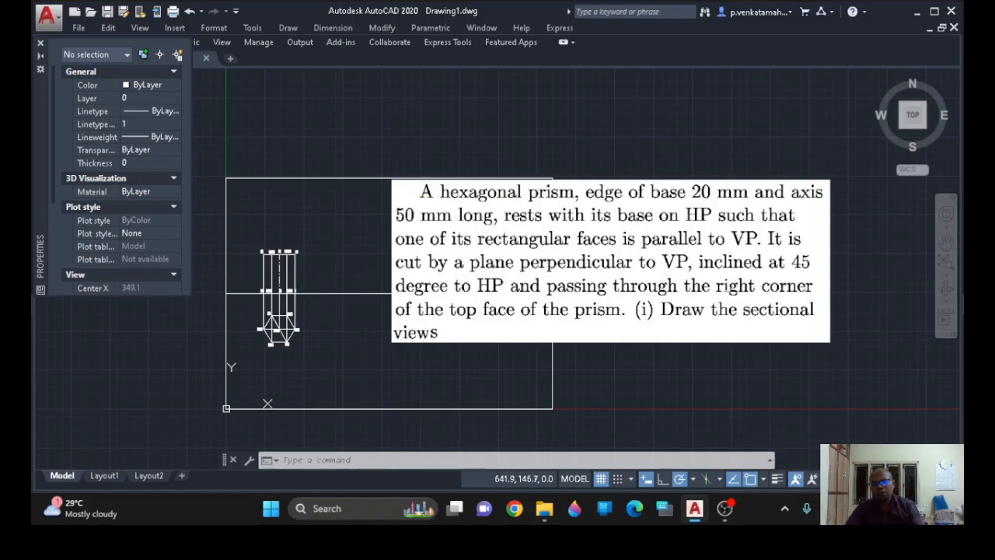
click(715, 291)
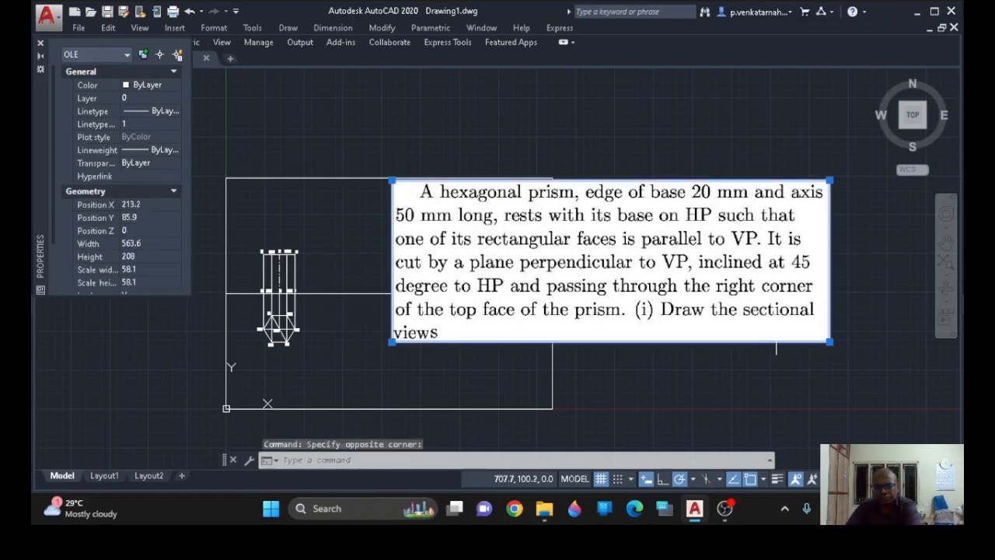
click(830, 341)
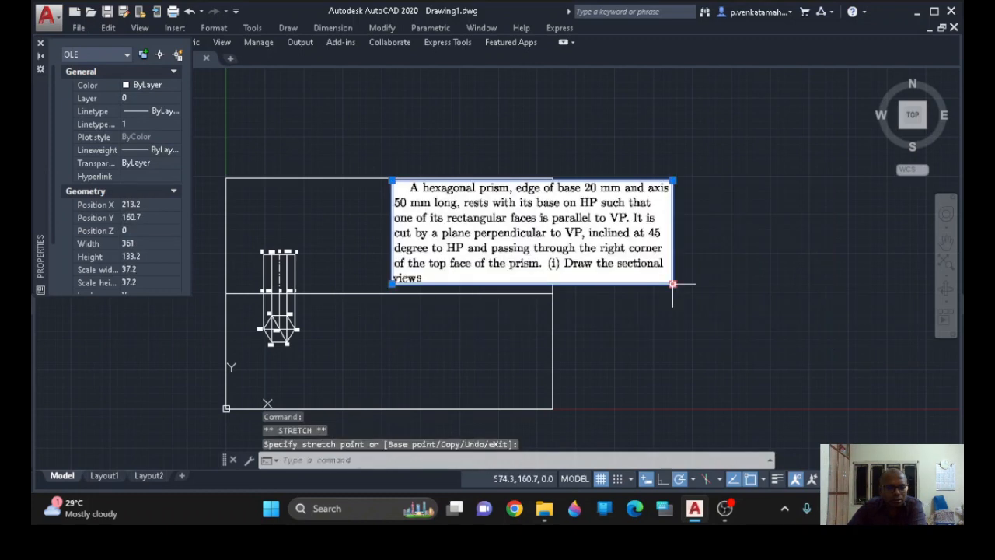
click(673, 284)
click(569, 246)
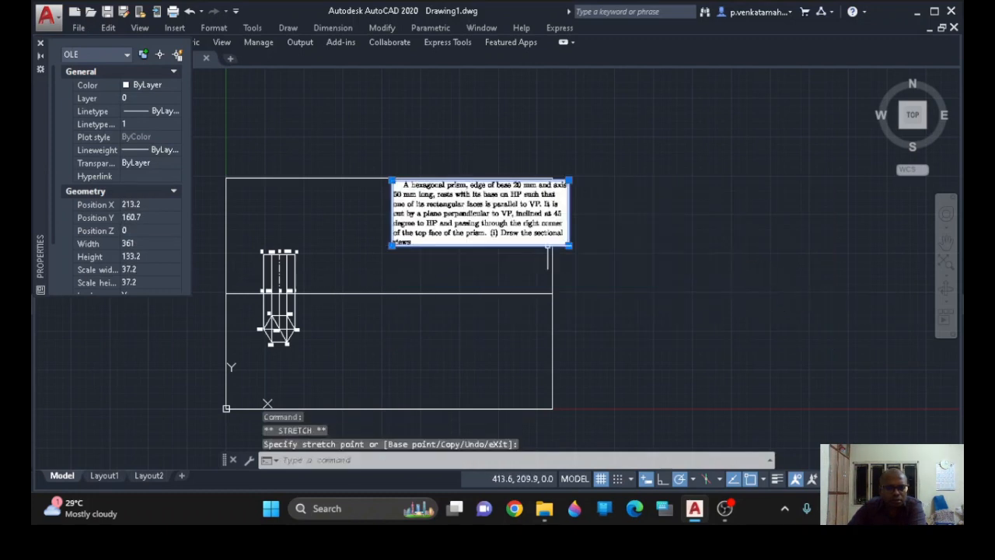
scroll(404, 284, up, 3)
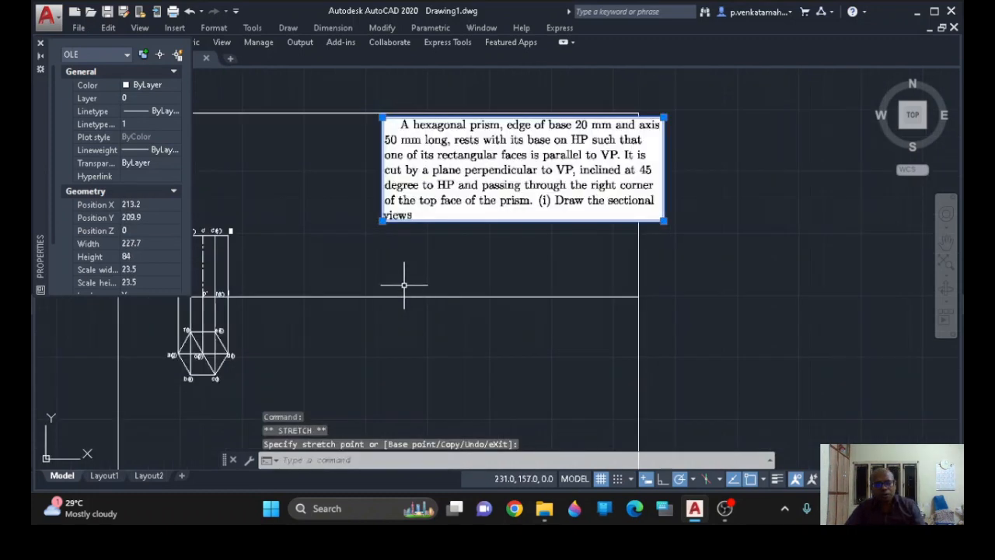
scroll(400, 277, down, 1)
middle_drag(420, 280, 614, 275)
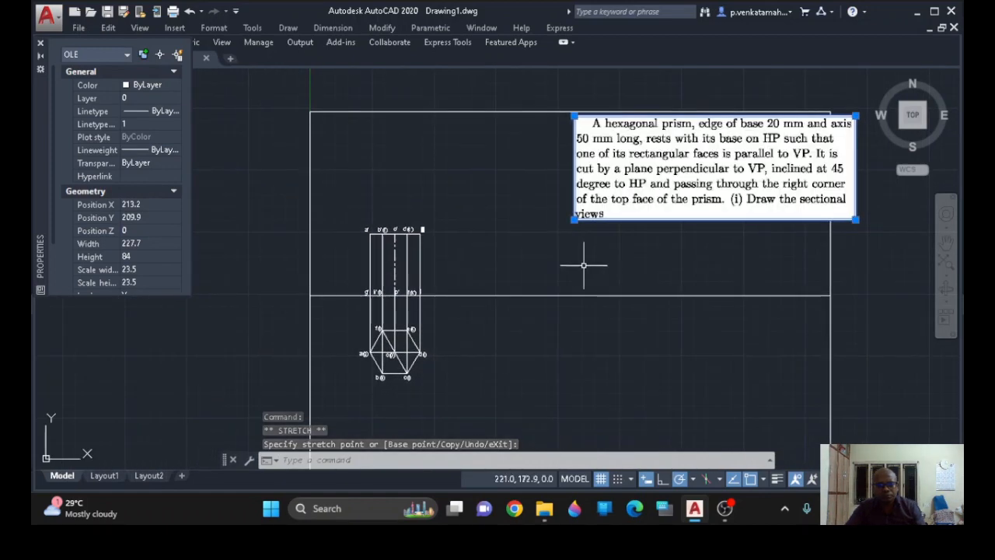
scroll(584, 262, up, 2)
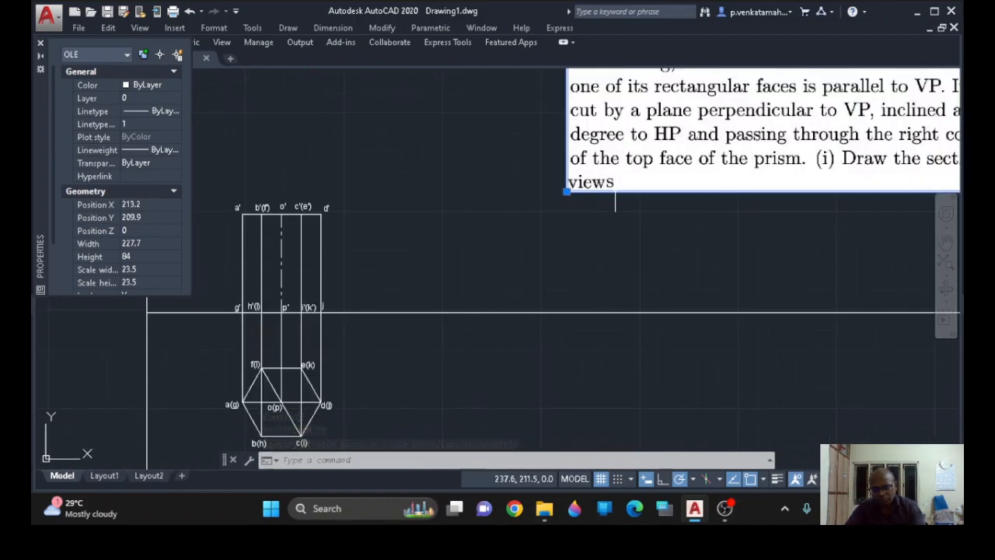
text(MO)
key(Return)
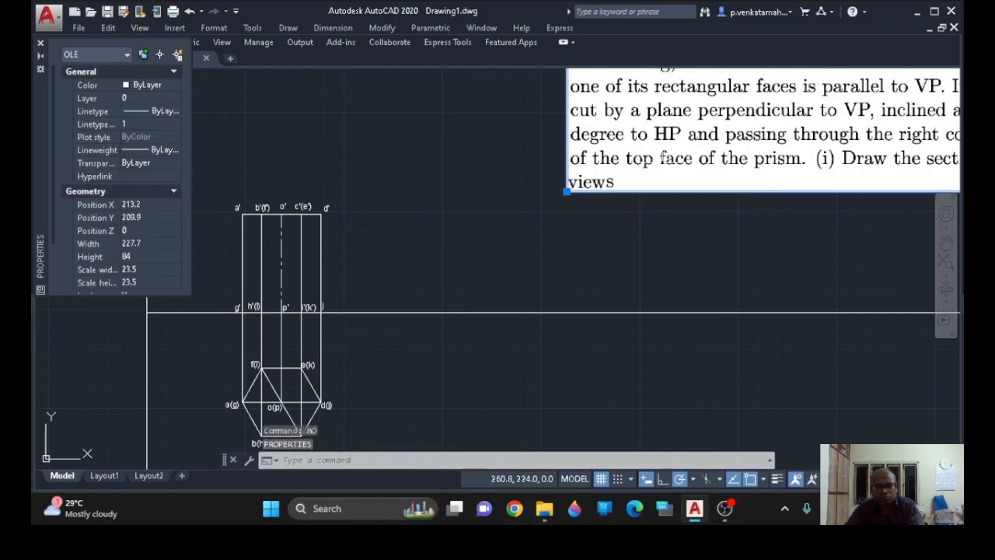
click(567, 190)
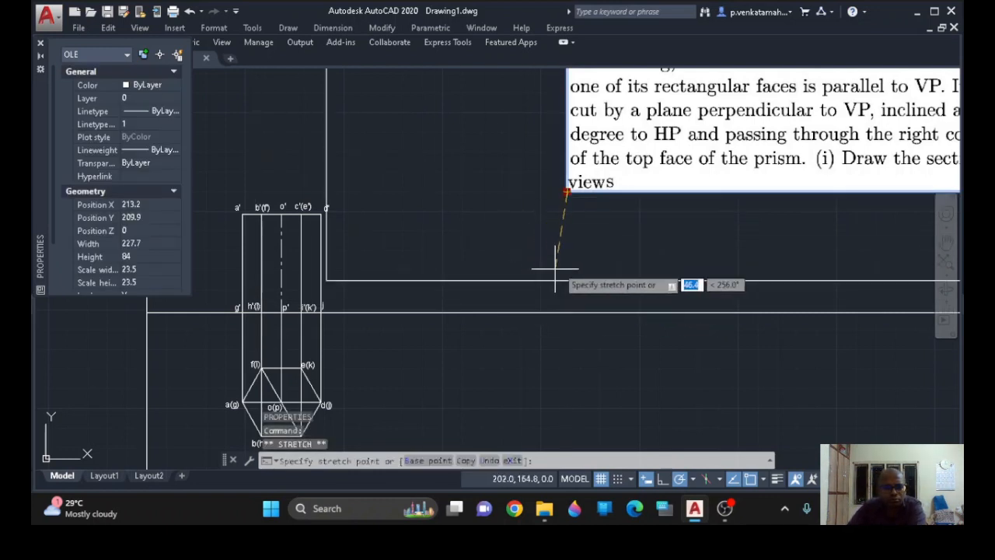
key(Escape)
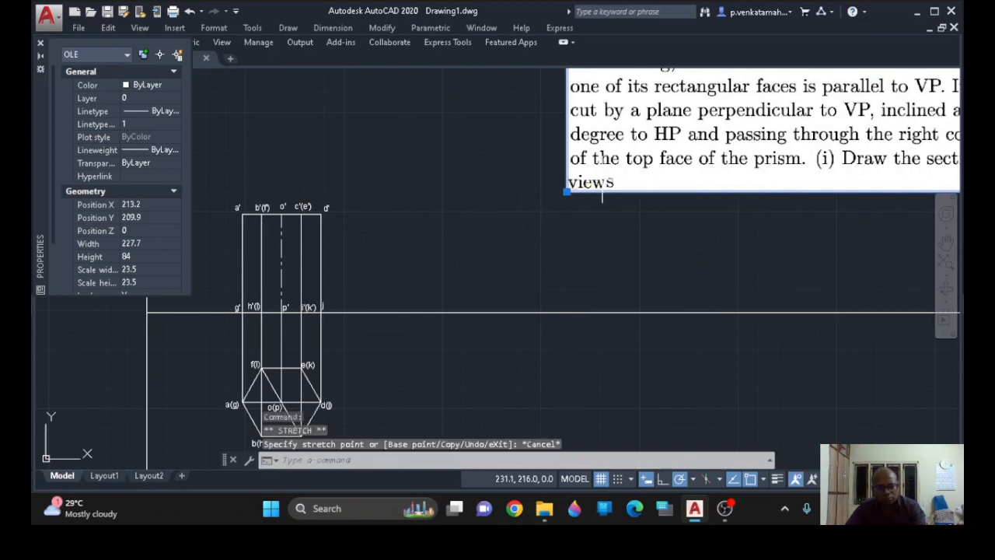
- Move the problem statement image by its lower-left corner to just above the reference line, closer to the prism's front view
text(m)
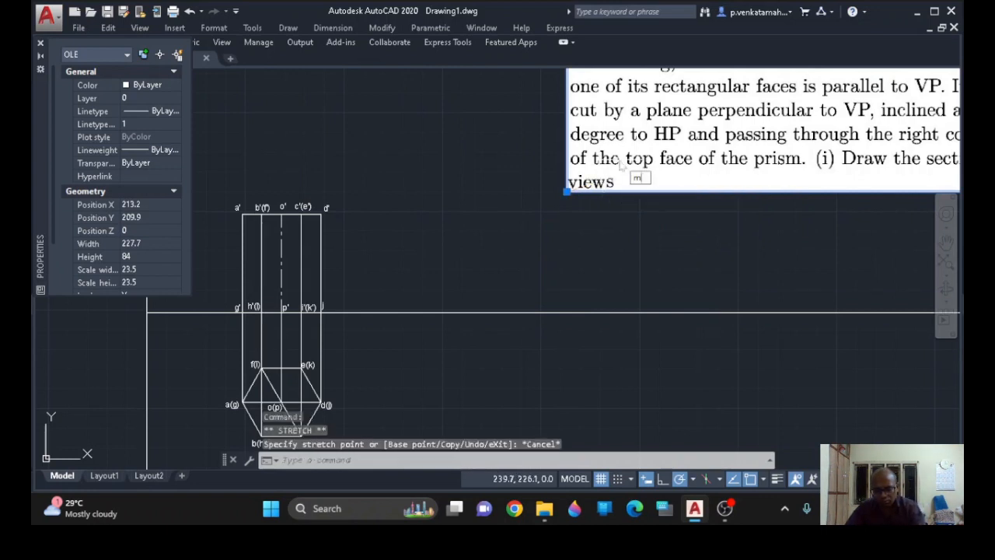
text(o)
click(661, 205)
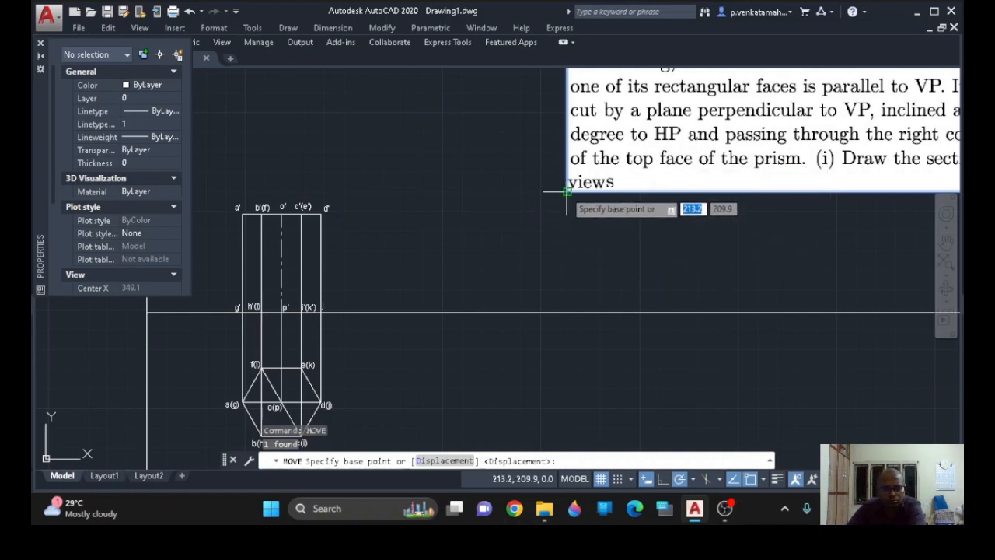
click(567, 192)
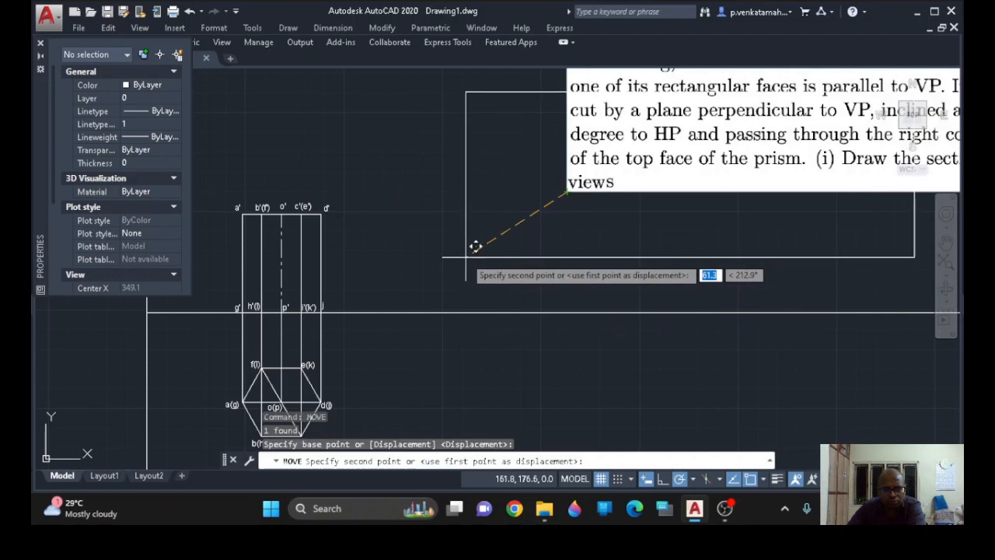
click(474, 256)
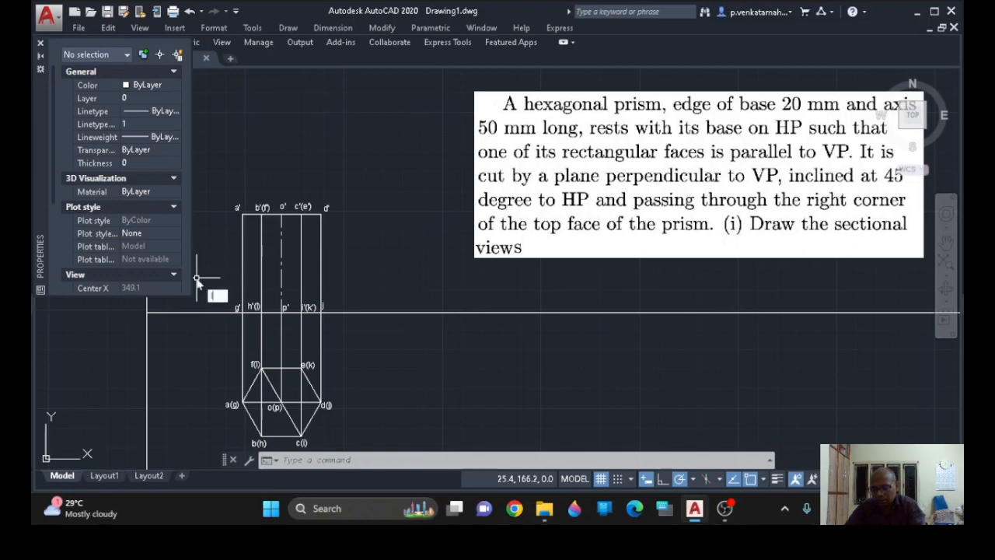
- Draw the cutting-plane line from corner d' of the front view, inclined at 45 degrees to HP
key(Return)
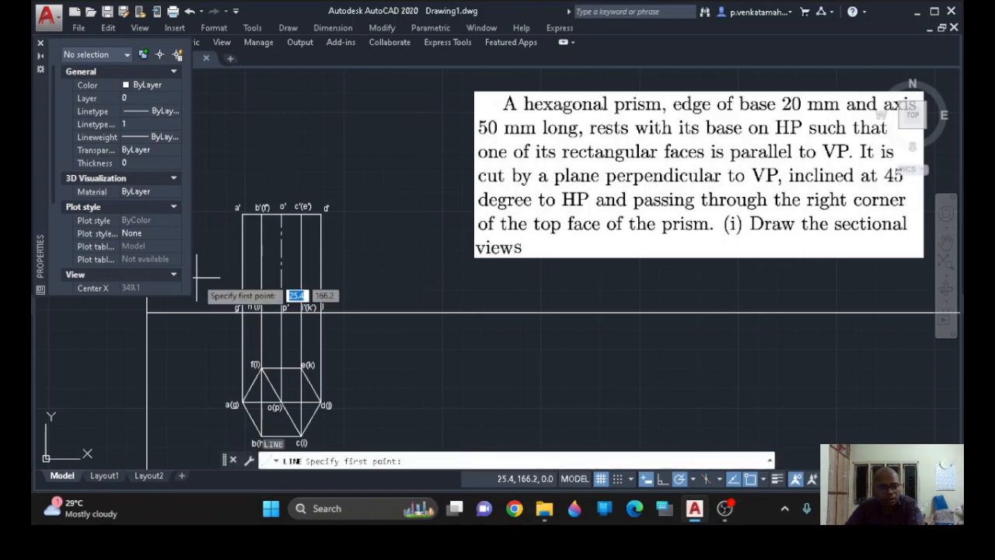
click(321, 213)
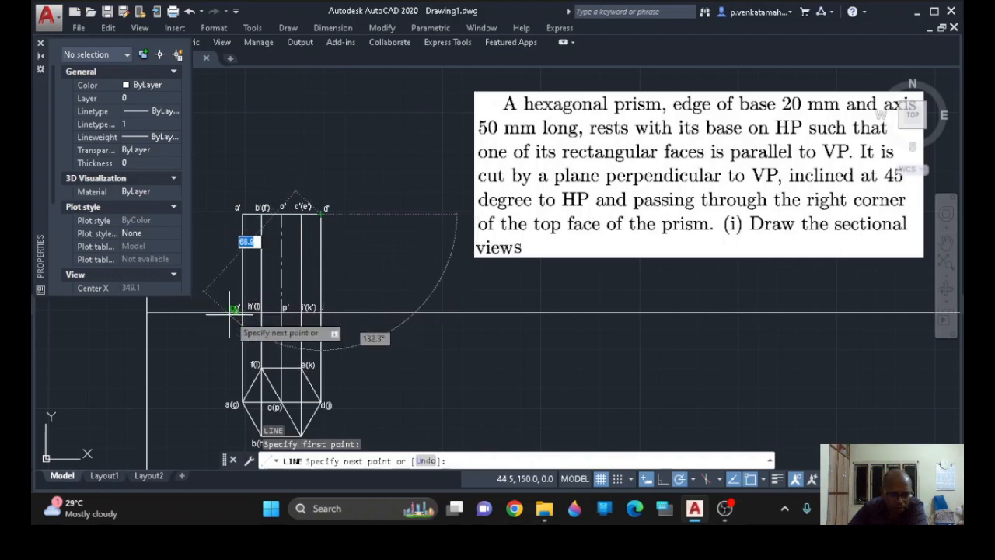
key(Tab)
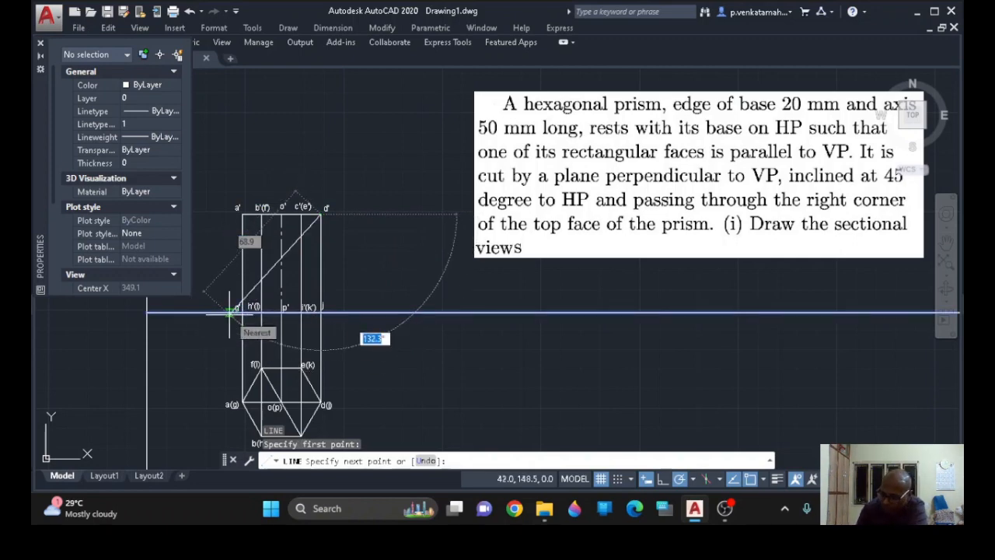
text(435)
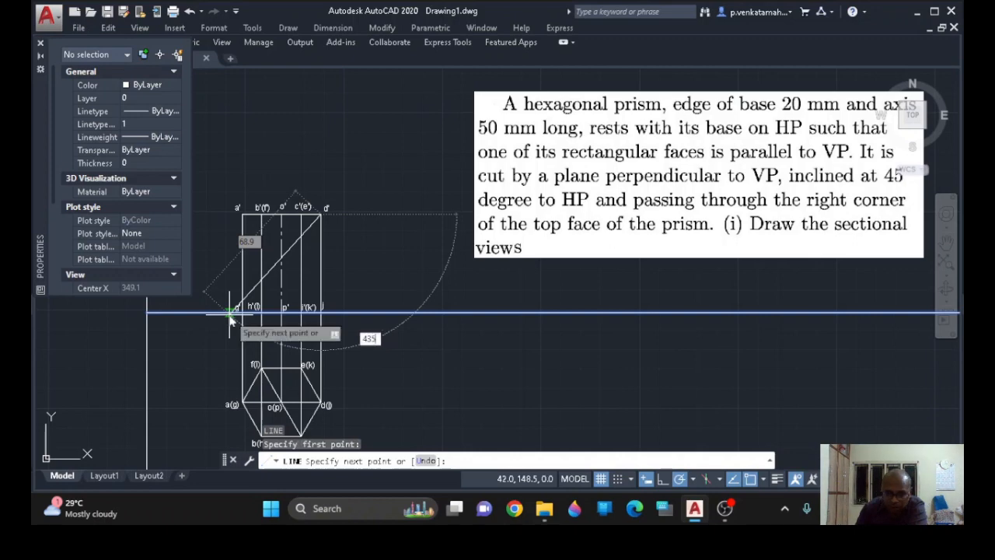
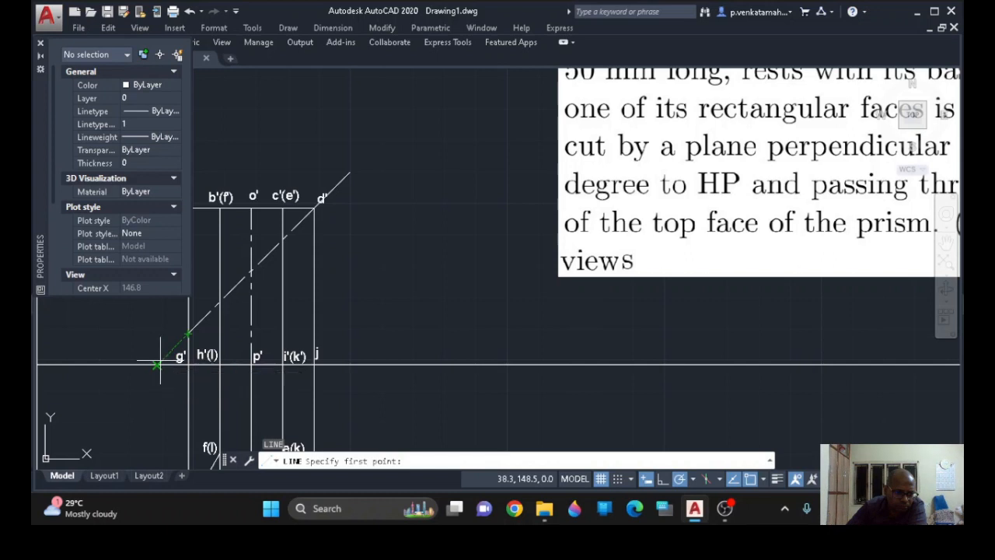
- Draw the lower end segment of the cutting plane from the reference line up to the prism's left edge
click(157, 365)
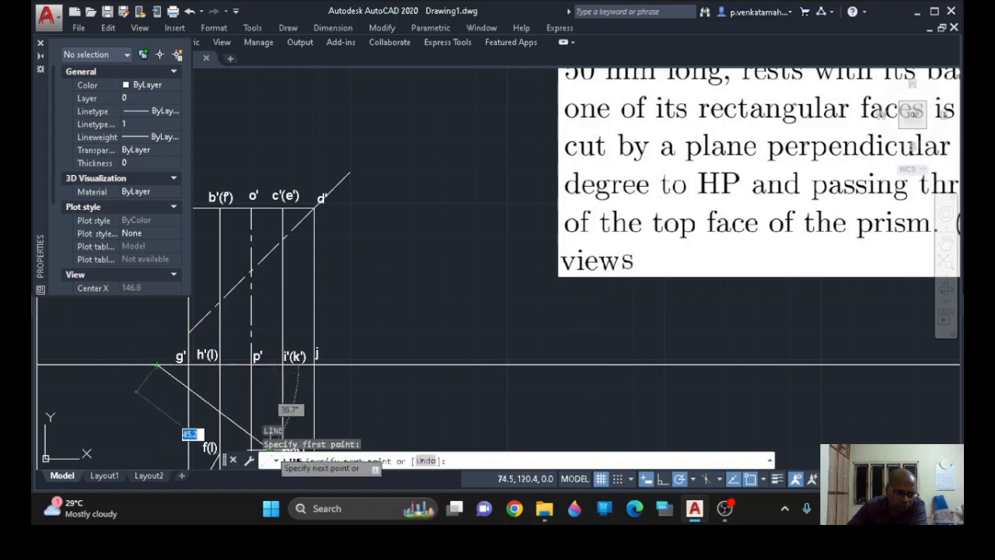
click(187, 335)
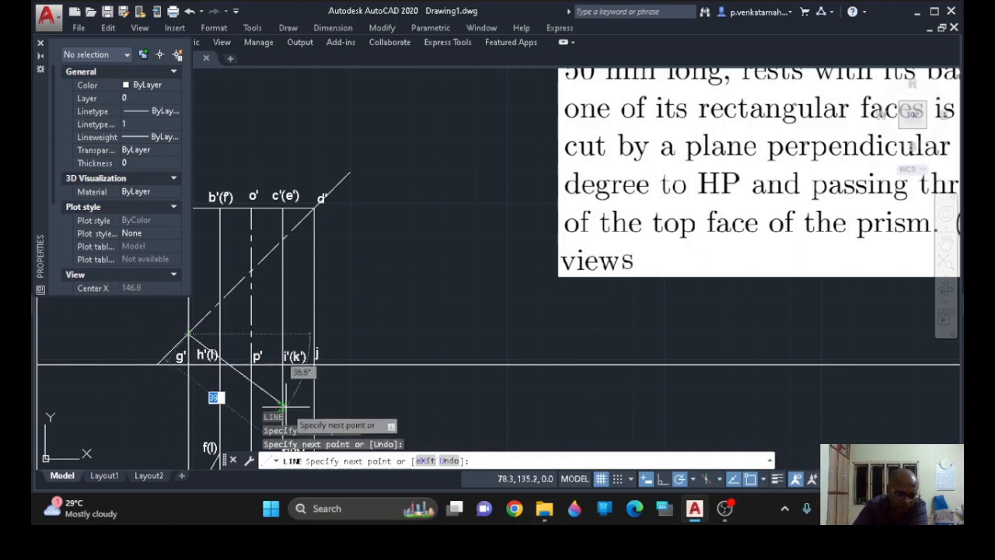
key(Escape)
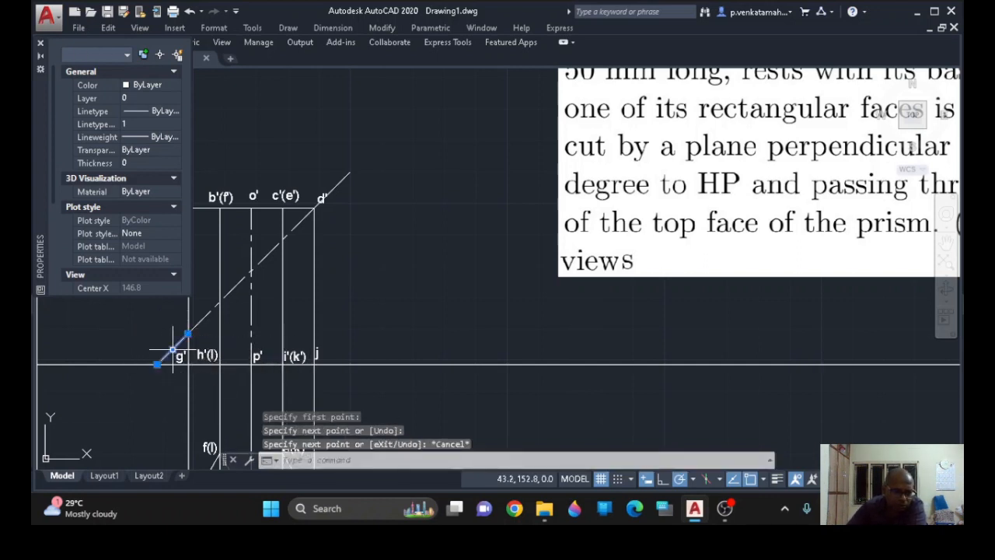
- Set the lineweight of both end segments of the cutting plane to 0.30 mm
click(175, 348)
click(339, 183)
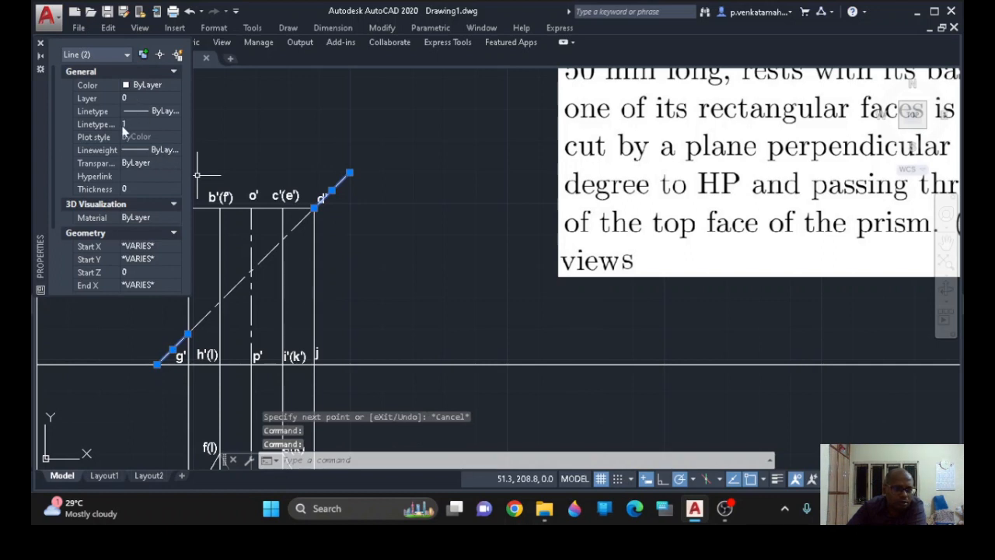
click(160, 153)
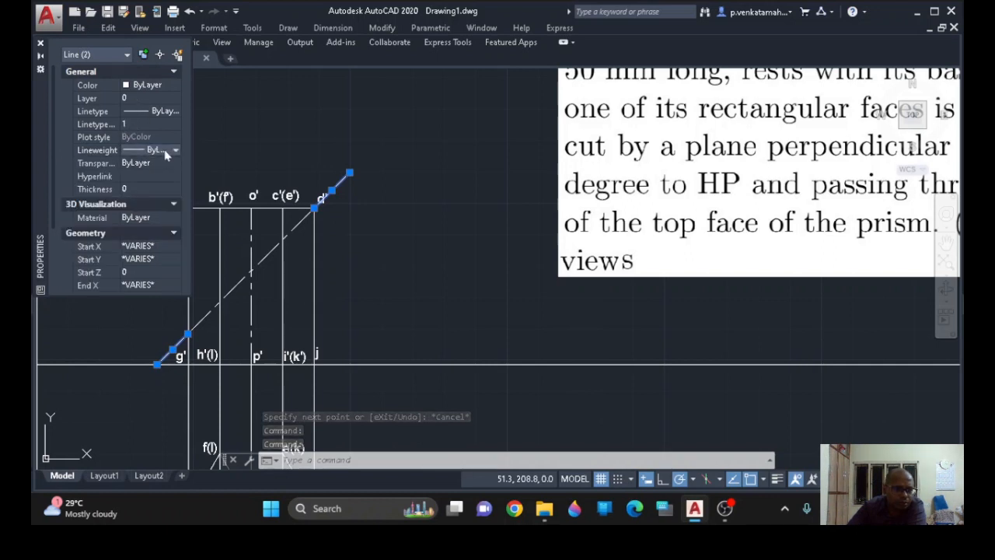
click(176, 153)
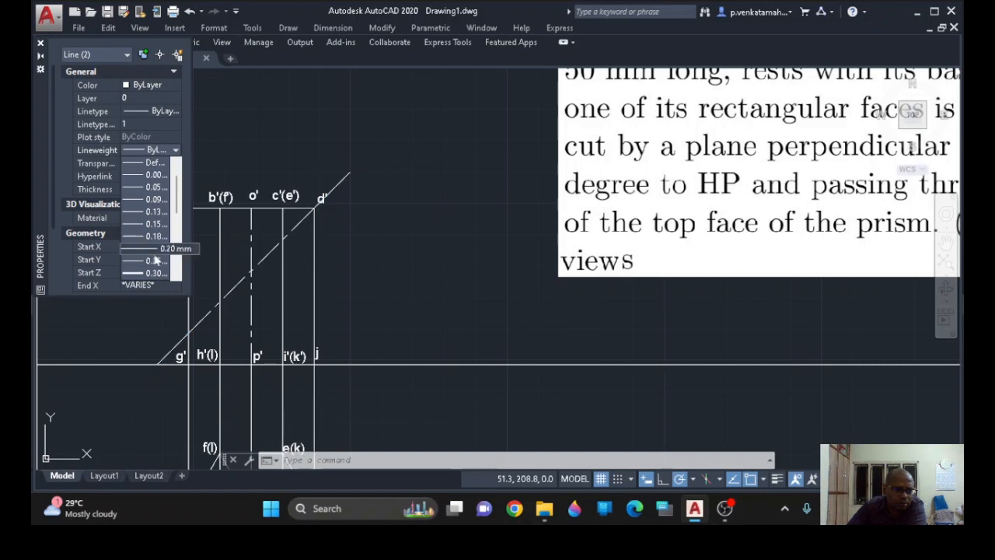
click(156, 274)
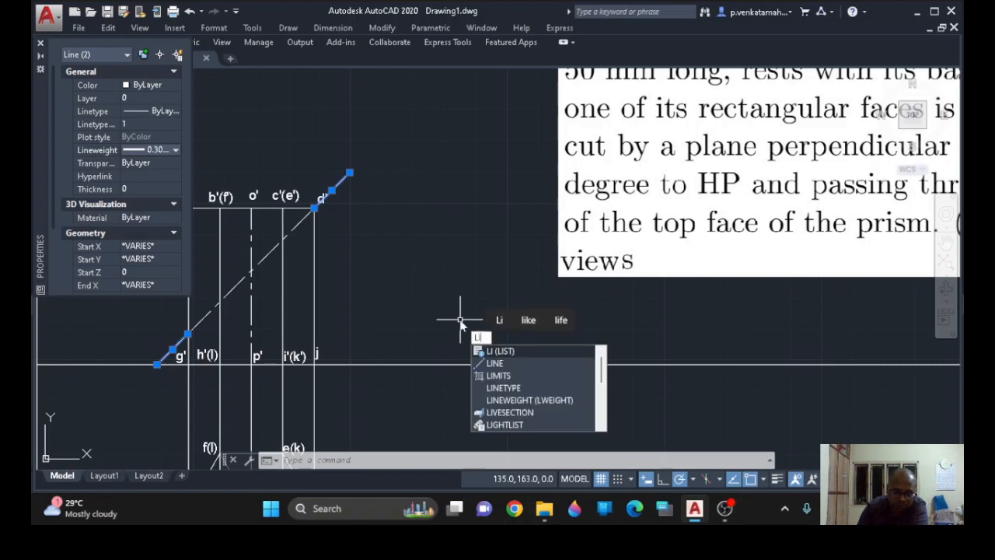
- Turn on lineweight display for the drawing and set the default lineweight to 0.13 mm
click(523, 400)
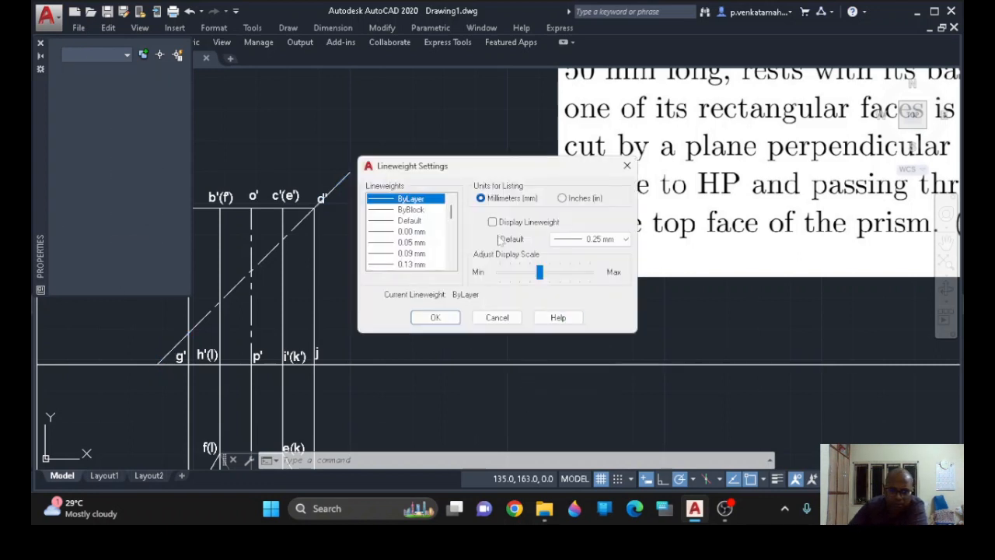
click(492, 222)
click(598, 239)
scroll(591, 286, up, 3)
click(600, 286)
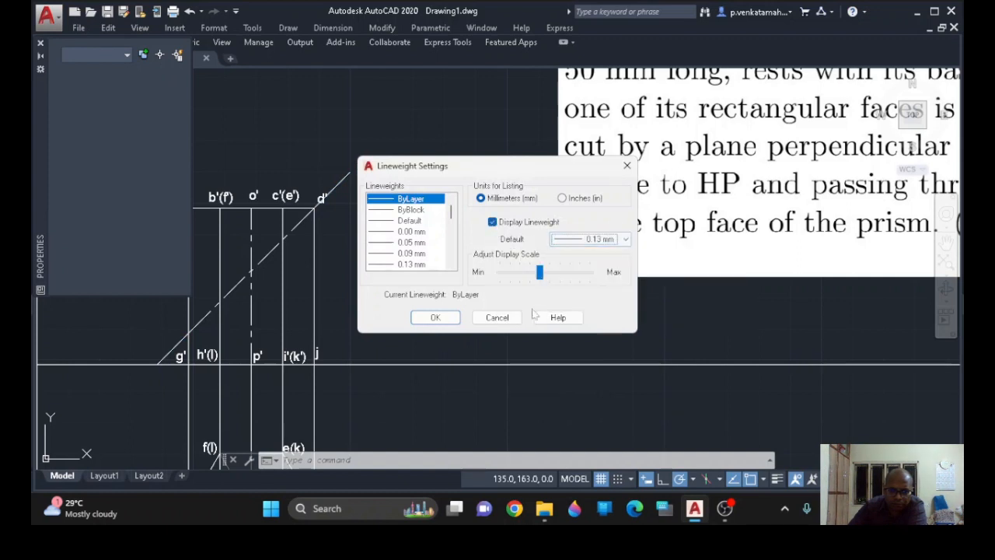
click(435, 317)
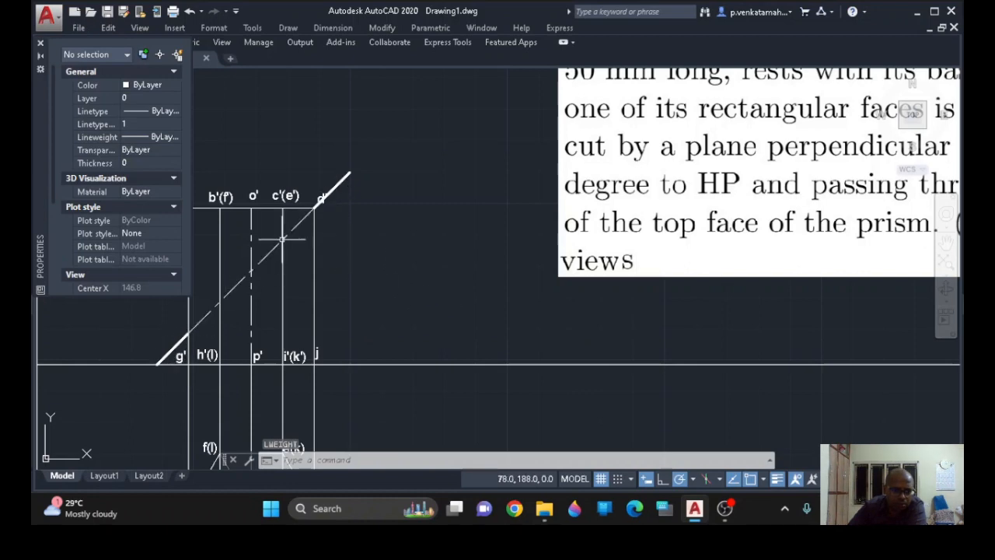
- Draw the retained prism's outline in the front view from the cutting plane on the left edge through g' and j to d'
mouse_move(402, 300)
middle_down()
mouse_move(414, 301)
mouse_move(400, 304)
mouse_move(349, 275)
middle_up()
scroll(420, 296, down, 2)
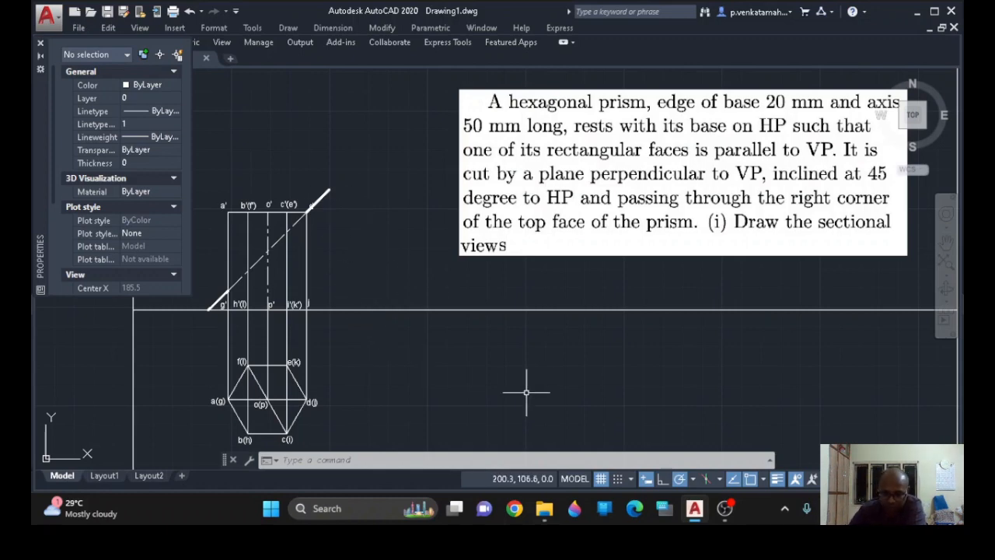
text(l)
key(Return)
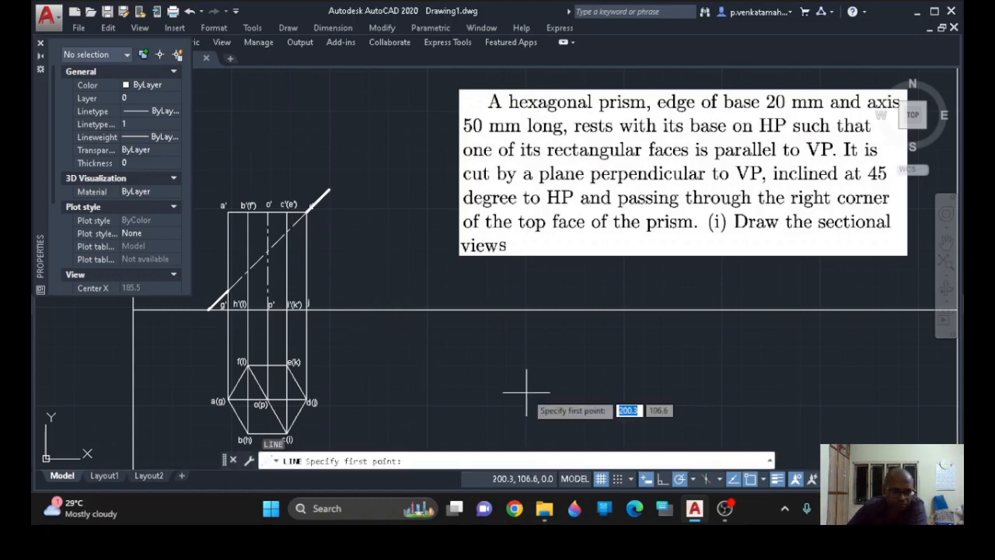
scroll(216, 313, up, 4)
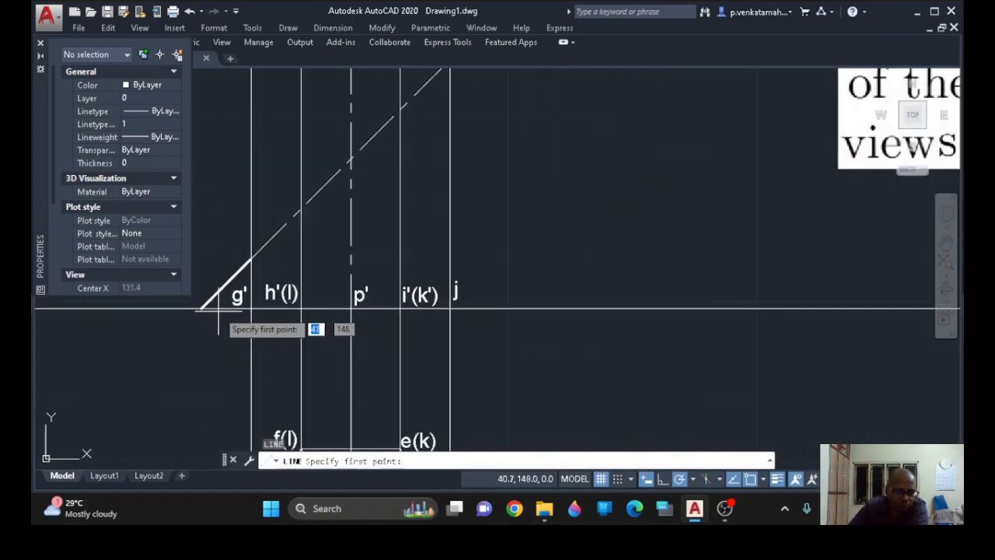
click(251, 259)
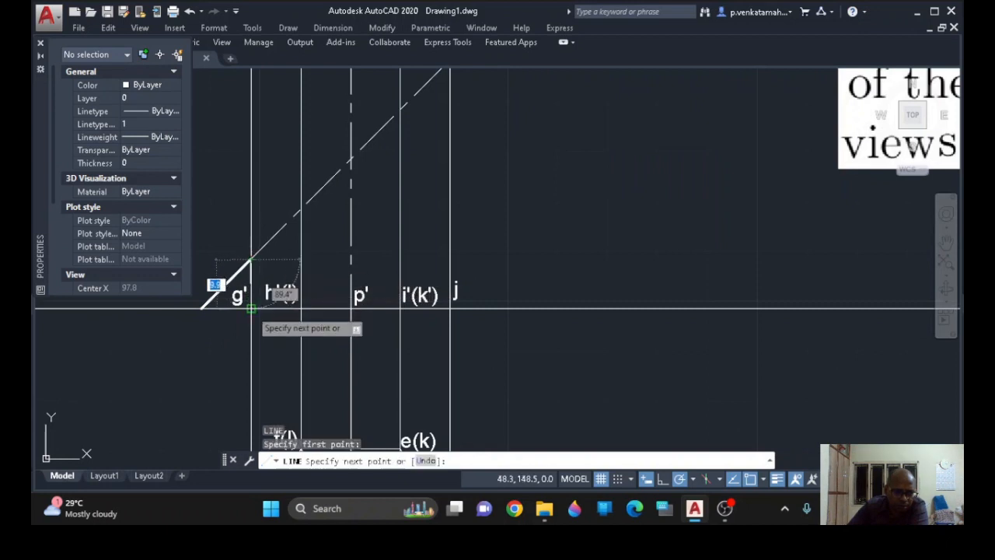
click(250, 308)
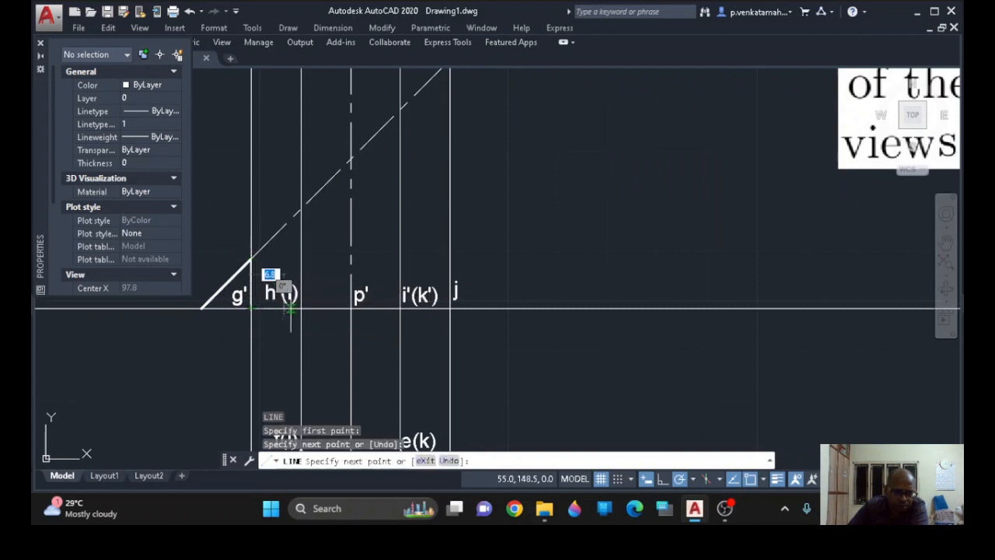
click(449, 309)
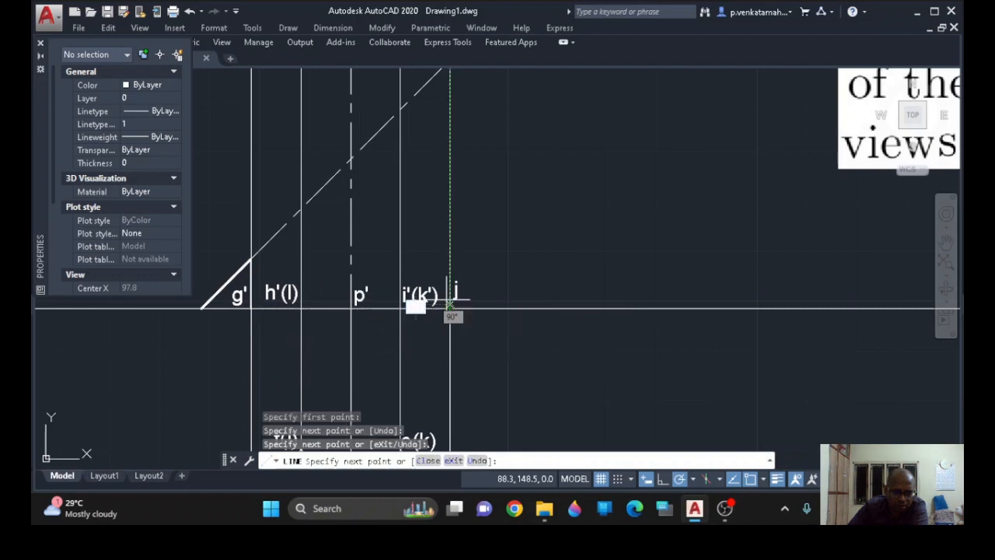
middle_drag(500, 195, 476, 375)
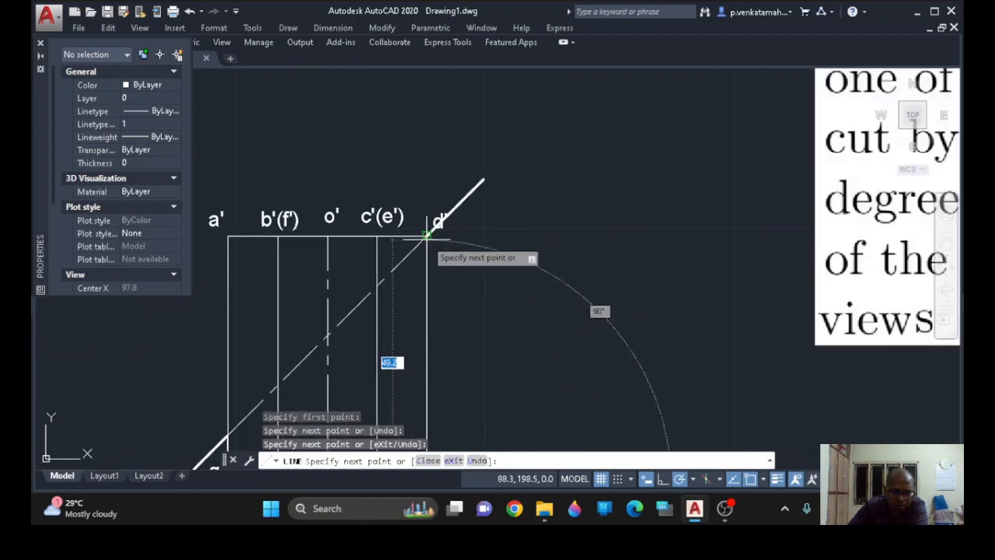
click(427, 237)
key(Return)
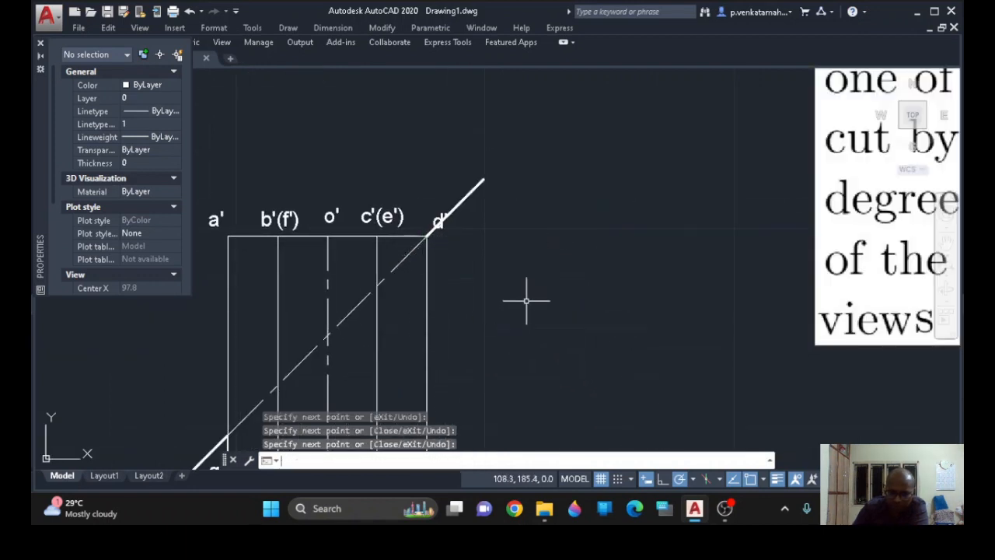
- Draw the vertical edge line from i'(k') on the reference line up to the cutting plane
scroll(527, 300, down, 2)
middle_drag(518, 334, 515, 246)
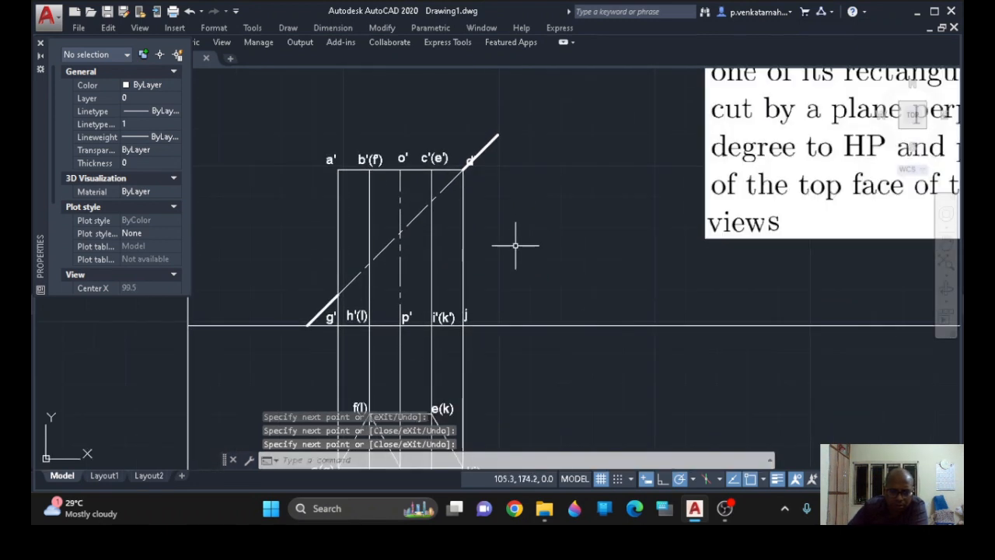
key(Return)
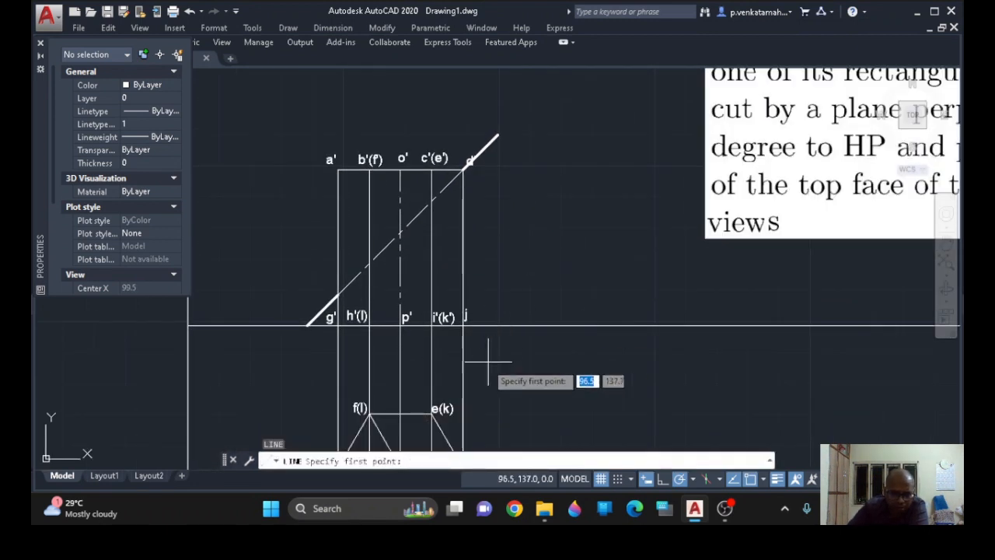
click(431, 325)
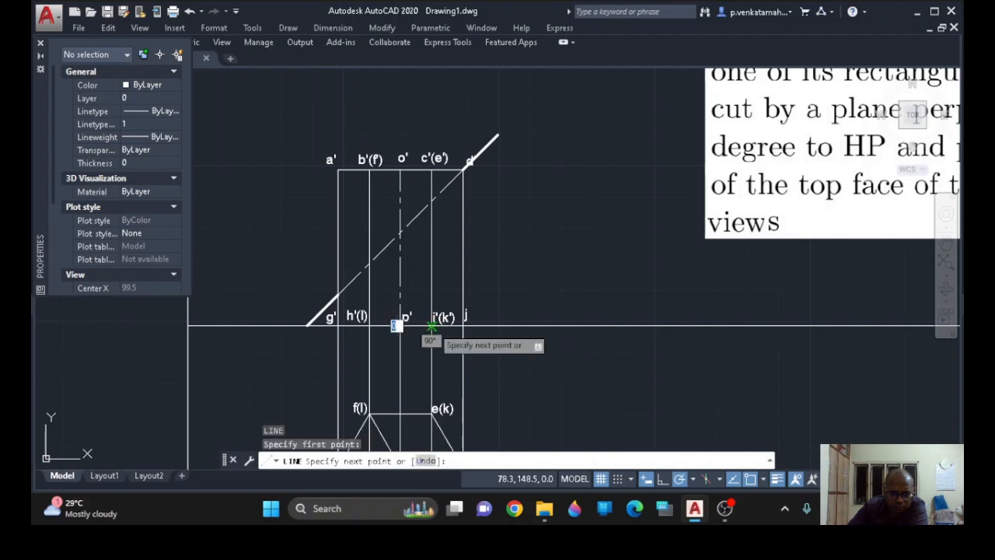
click(431, 201)
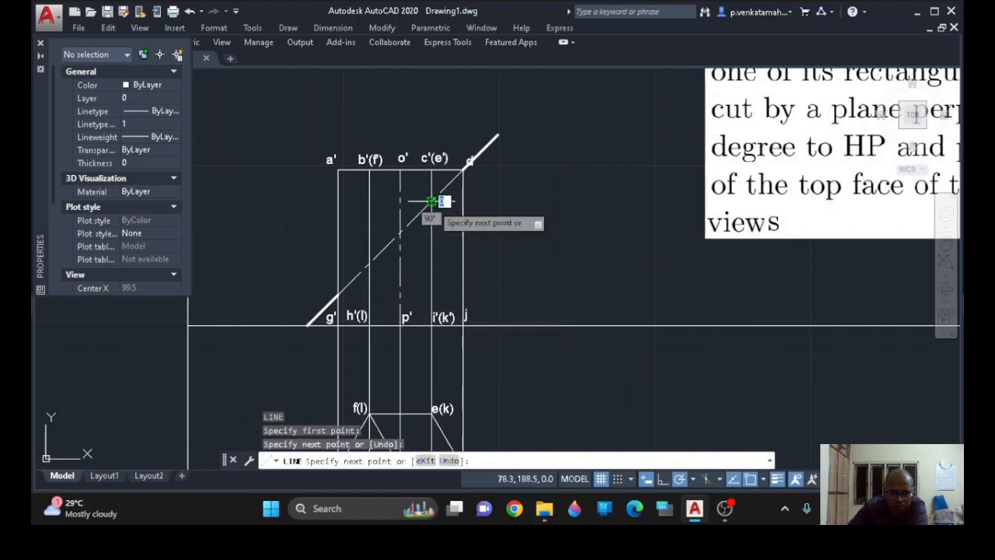
key(Return)
- Draw the vertical edge line from the reference line at h'(l) up to the cutting plane
key(Return)
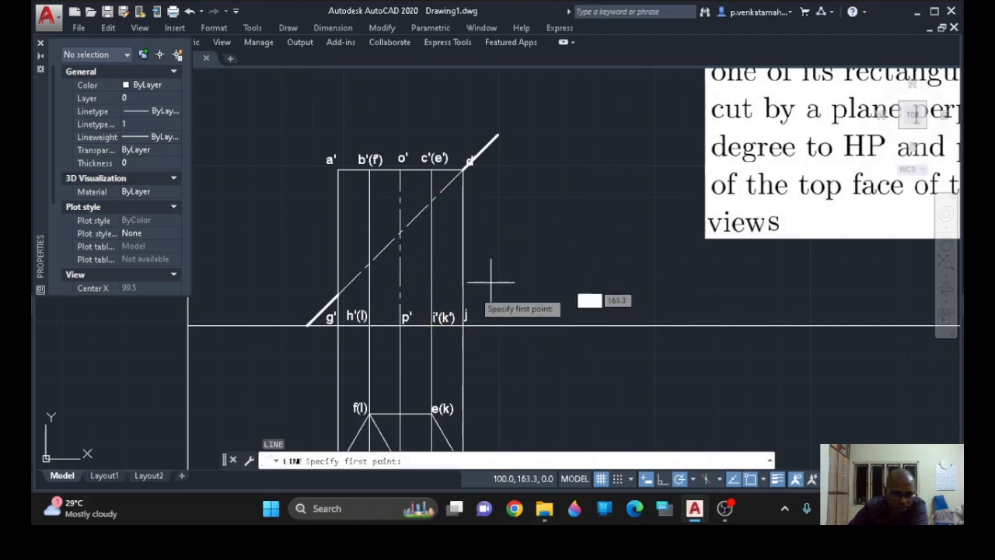
click(369, 325)
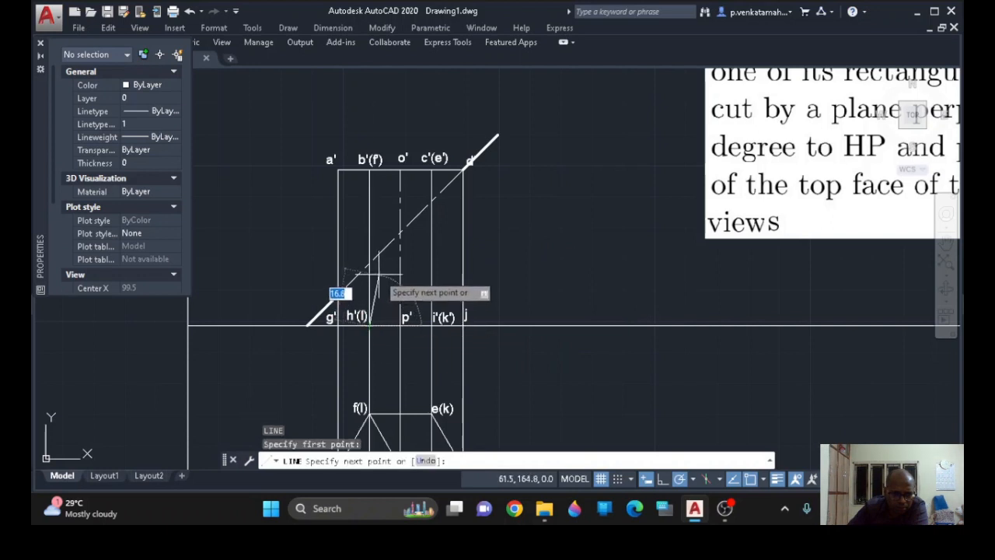
click(369, 263)
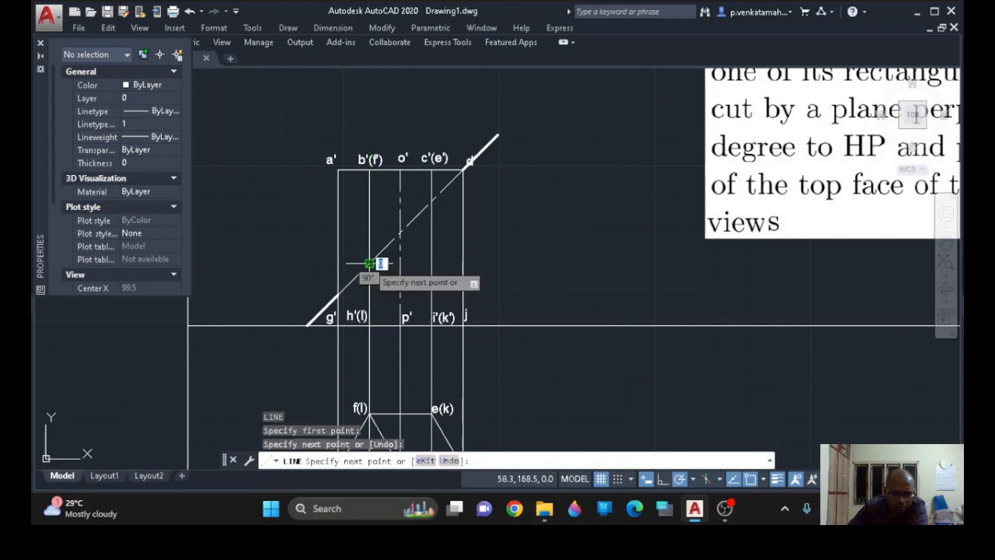
key(Return)
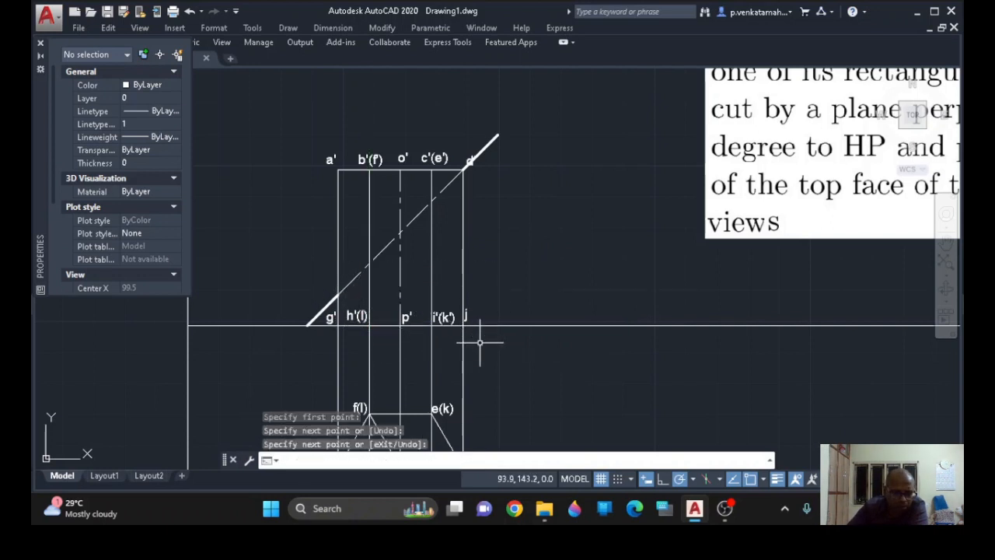
- Set the lineweight of the retained prism's base line and four vertical edges in the front view to 0.30 mm
click(353, 325)
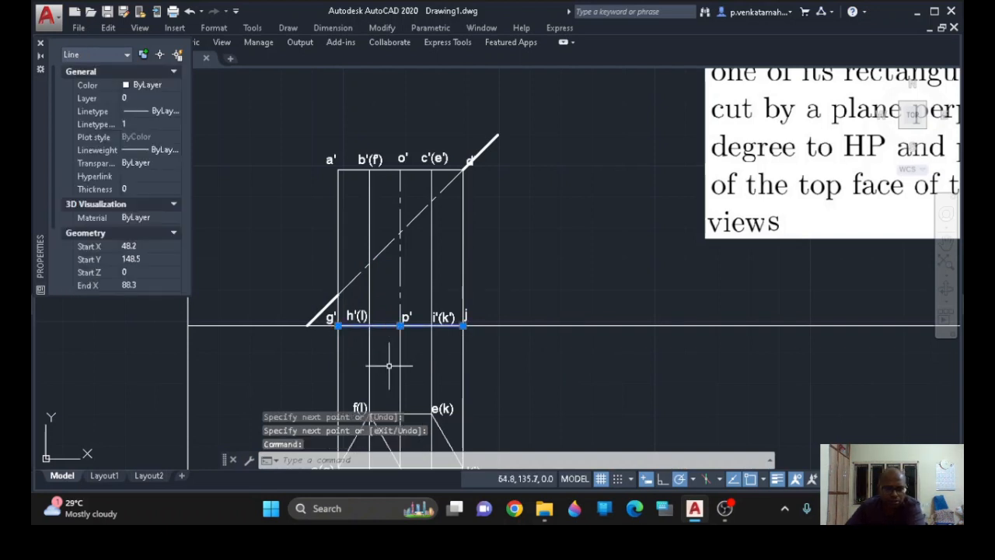
click(338, 306)
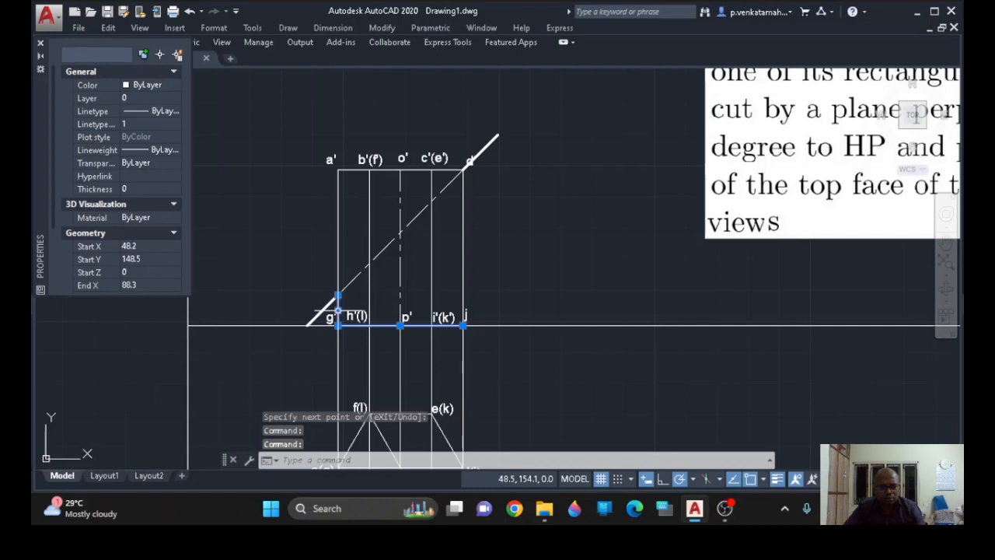
click(338, 308)
click(370, 291)
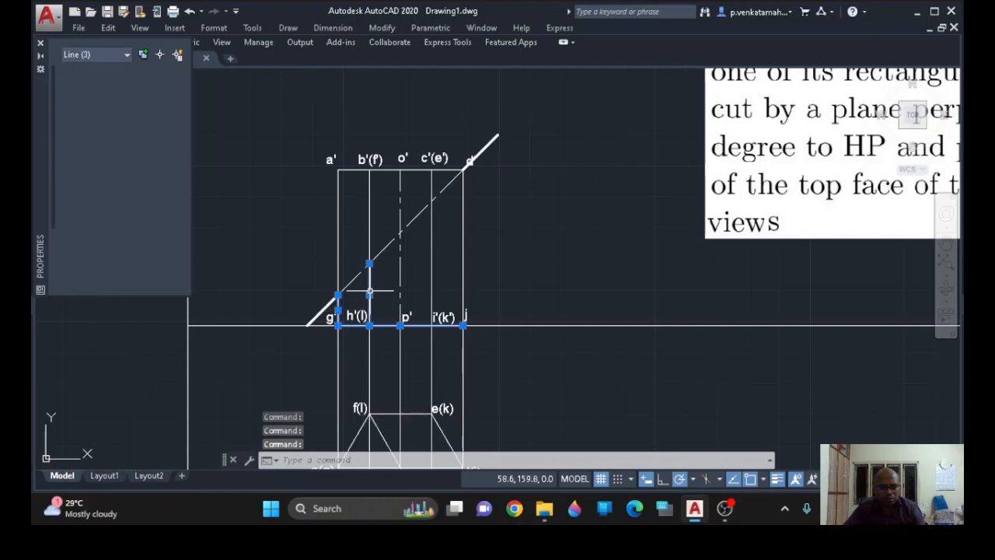
click(432, 273)
click(463, 258)
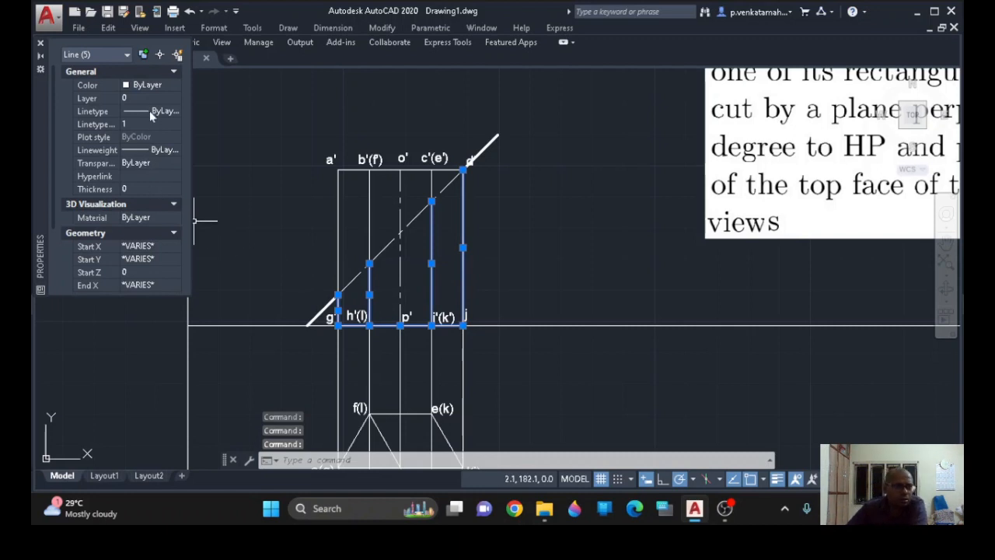
click(157, 152)
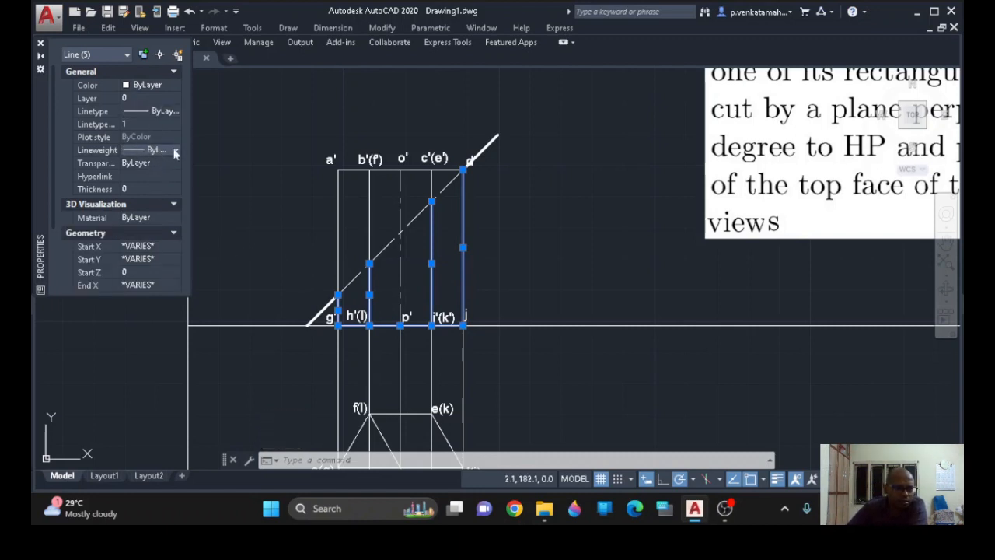
click(175, 151)
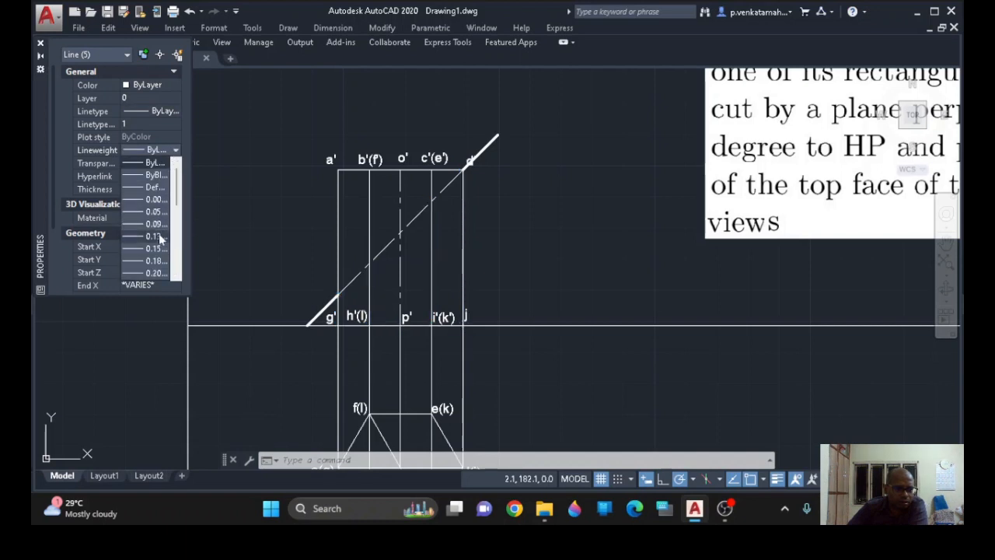
scroll(177, 200, down, 1)
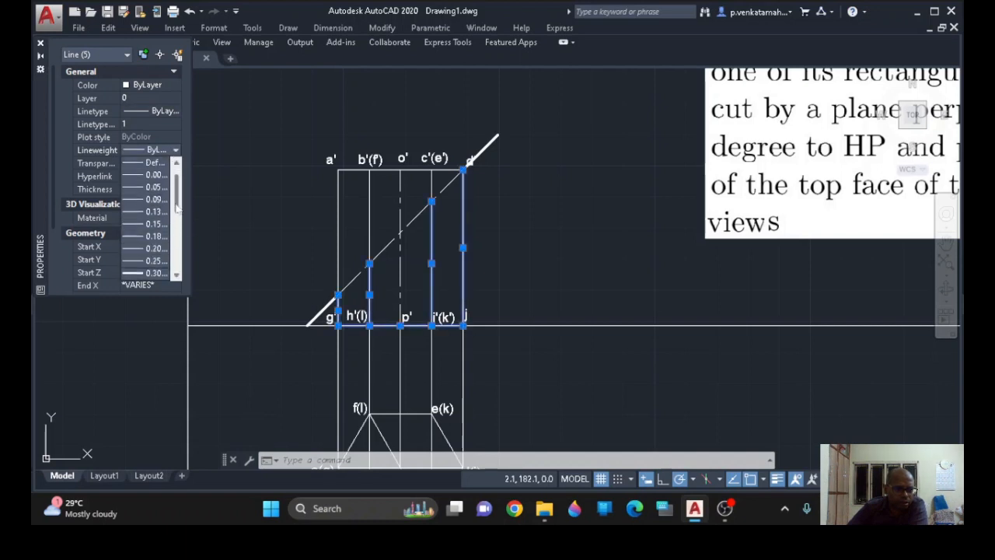
click(140, 262)
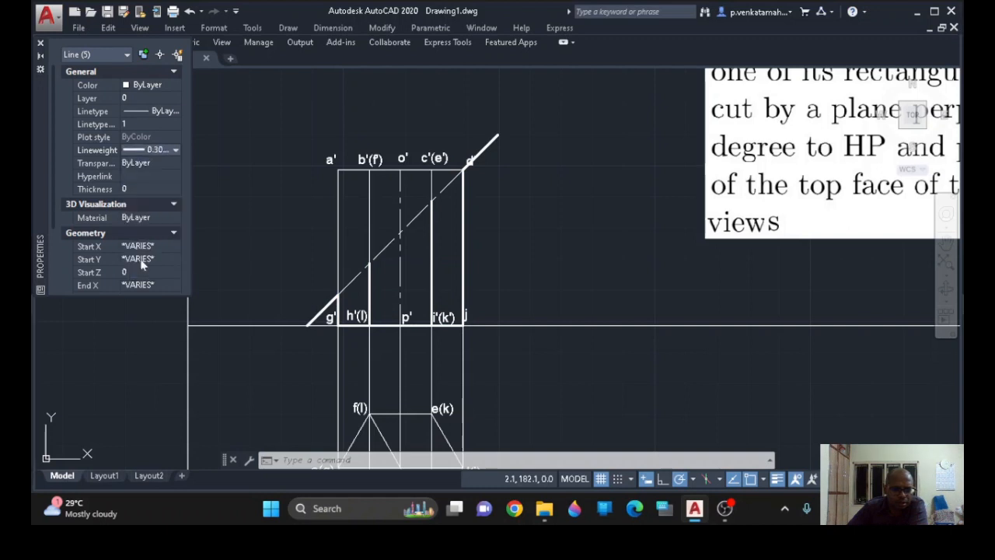
key(Escape)
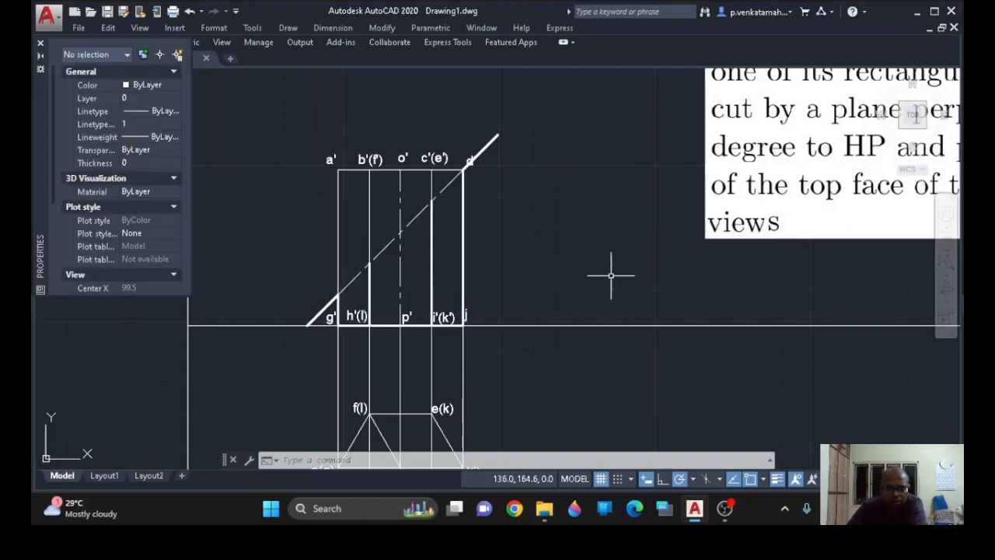
- Label the cutting-plane intersections on the a' and b'(f') edges as 1' and 2'(6'), using text of height 3 and rotation 0
mouse_move(601, 293)
middle_down()
mouse_move(584, 271)
mouse_move(588, 217)
middle_up()
middle_drag(576, 346, 582, 322)
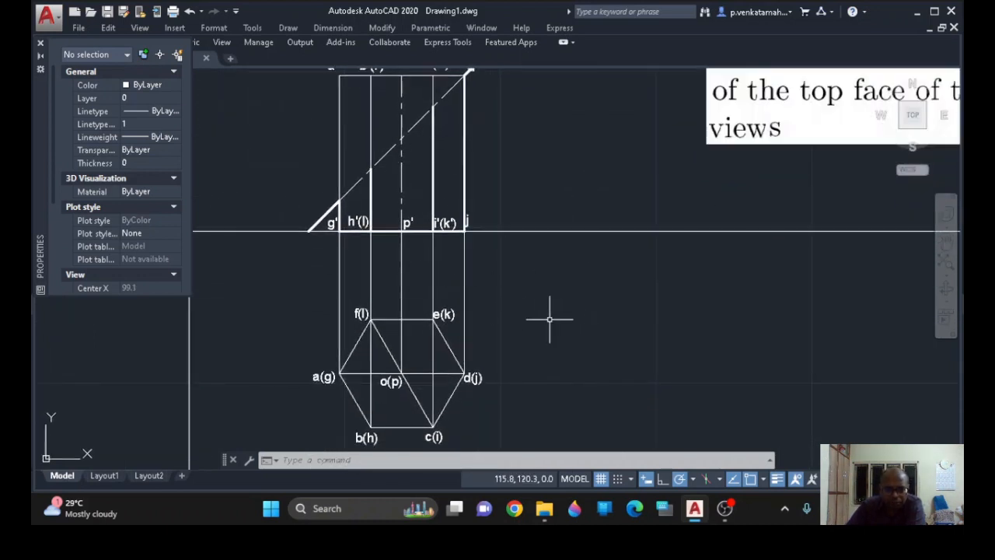
middle_drag(553, 313, 569, 272)
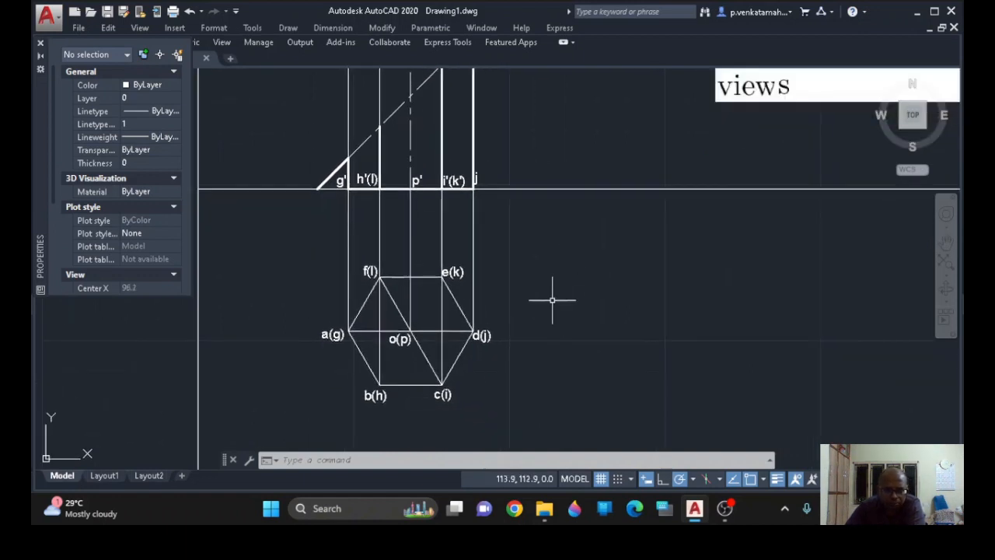
middle_drag(564, 256, 552, 374)
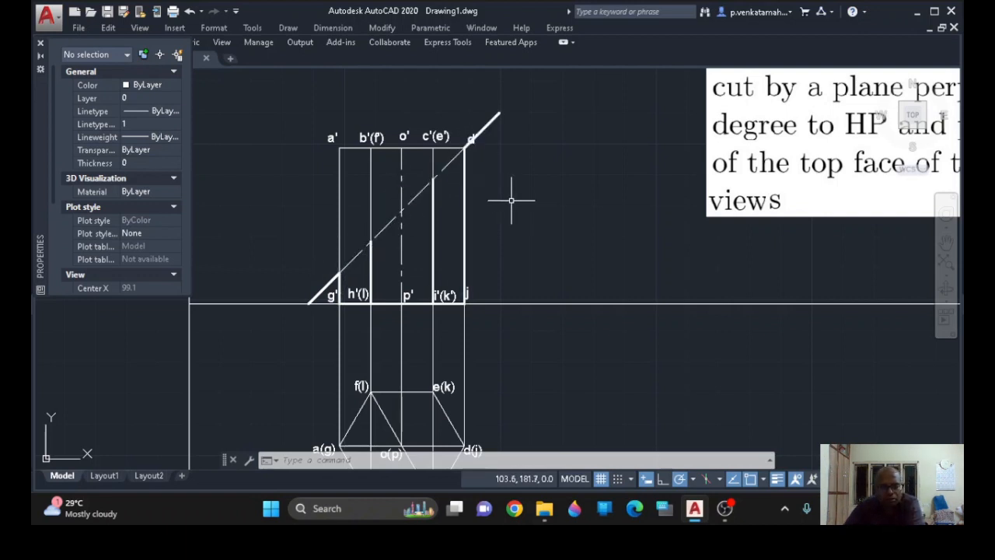
text(text)
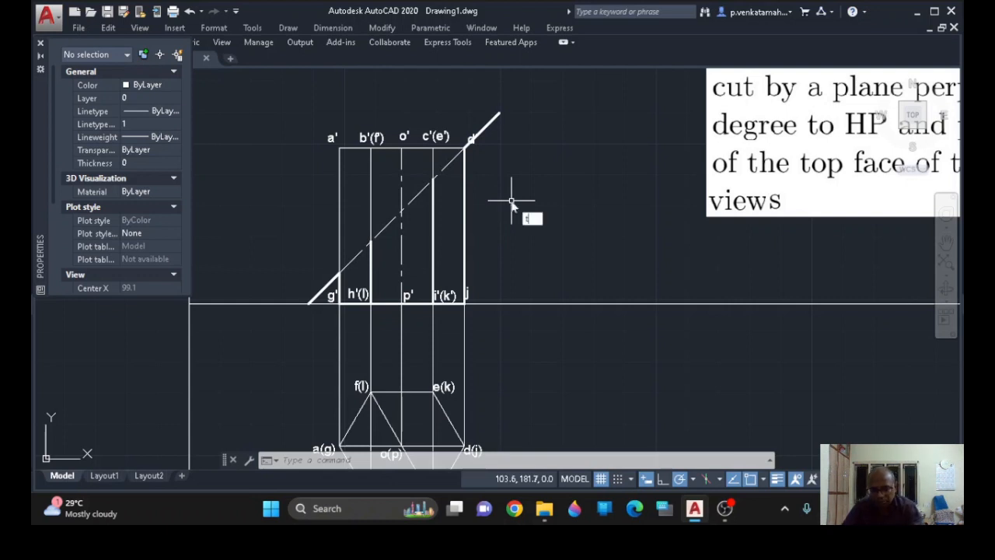
key(Return)
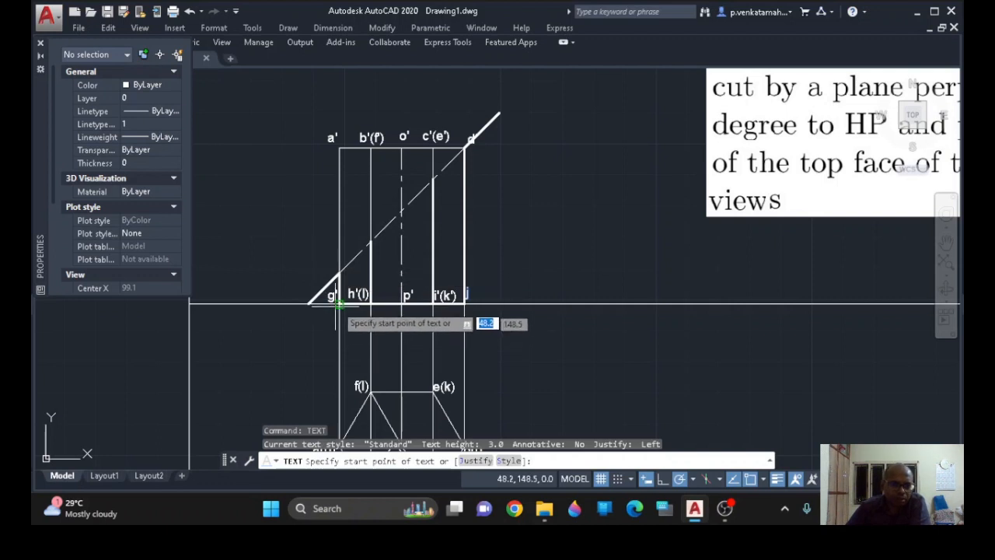
click(330, 255)
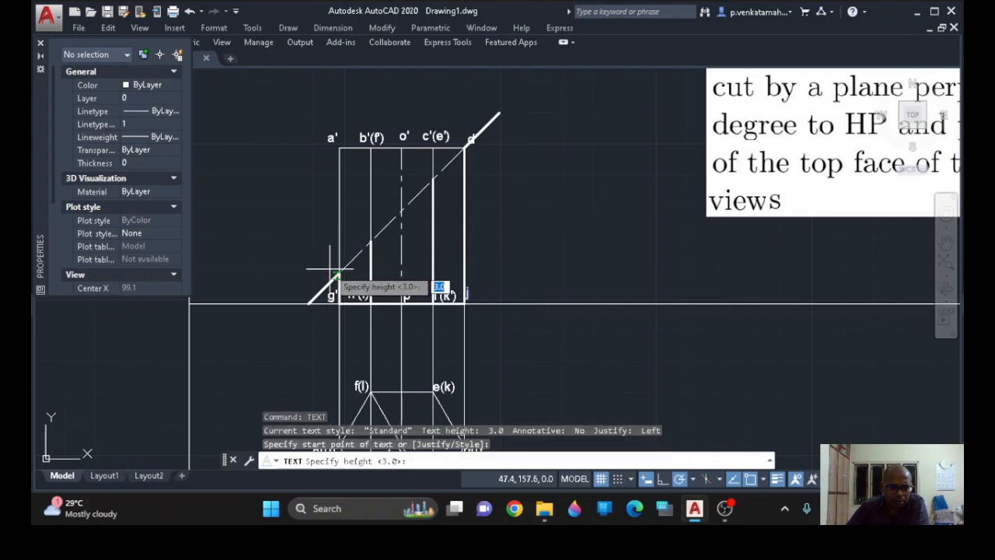
text(3)
key(Return)
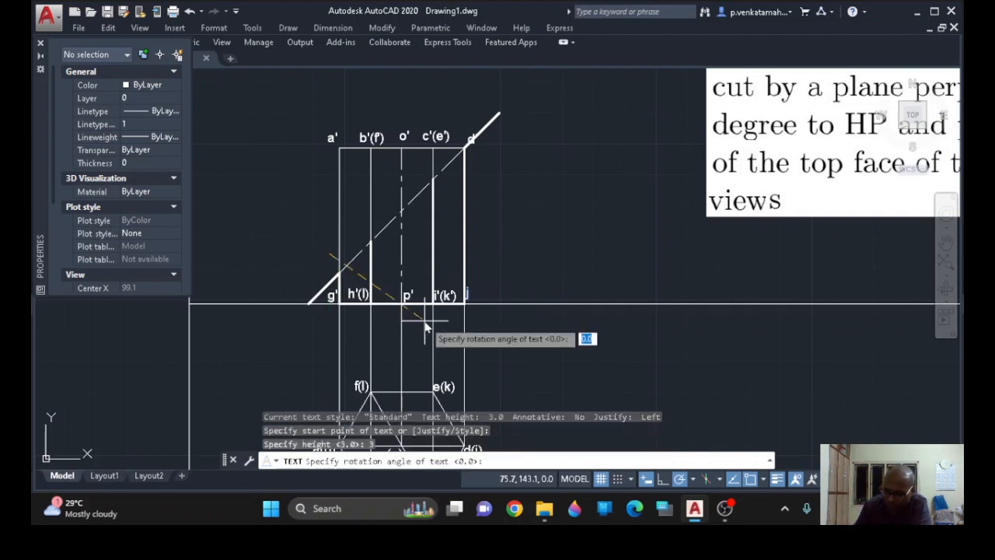
text(0)
key(Return)
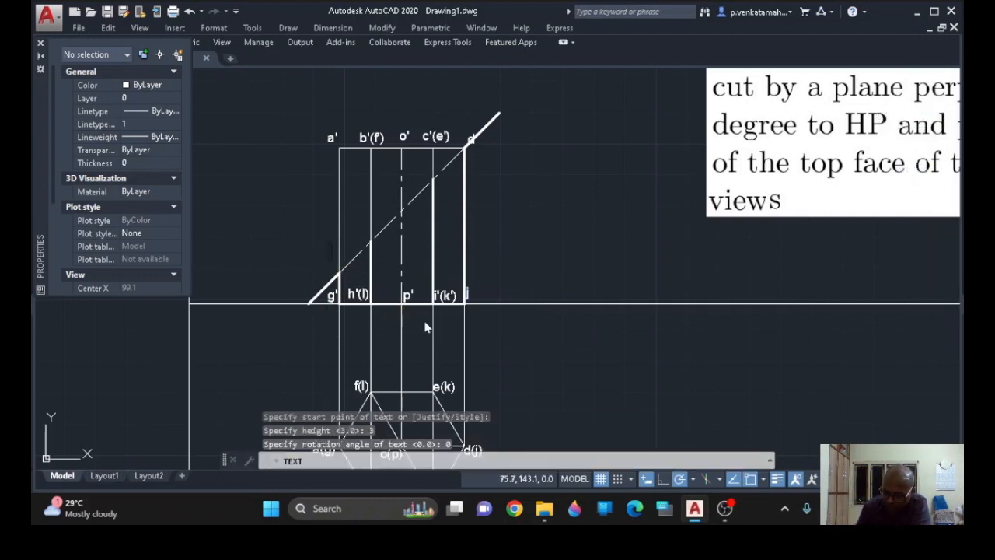
text(1')
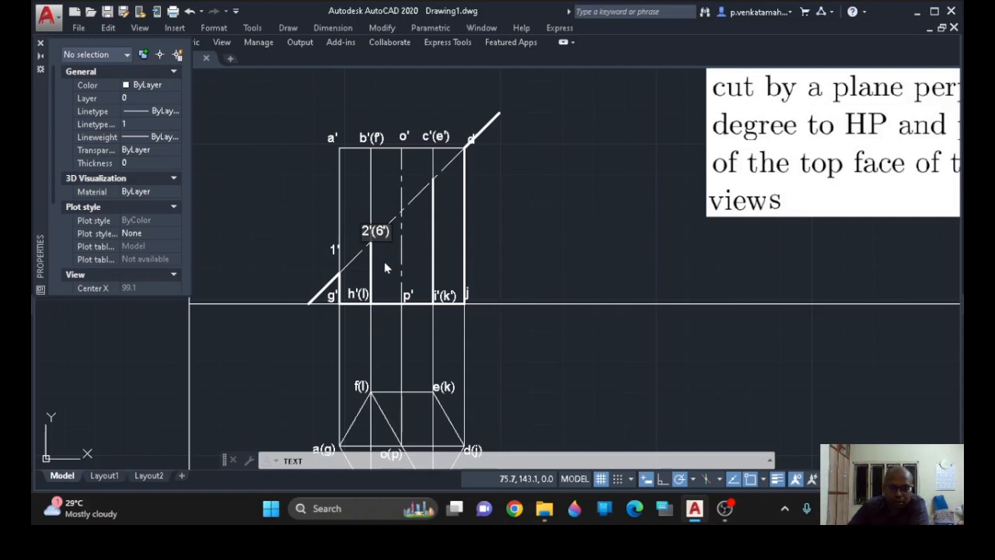
- Label the cutting-plane intersections on the c'(e') edge as 3'(5') and at corner d' as 4', placing 4' just below d'
click(424, 175)
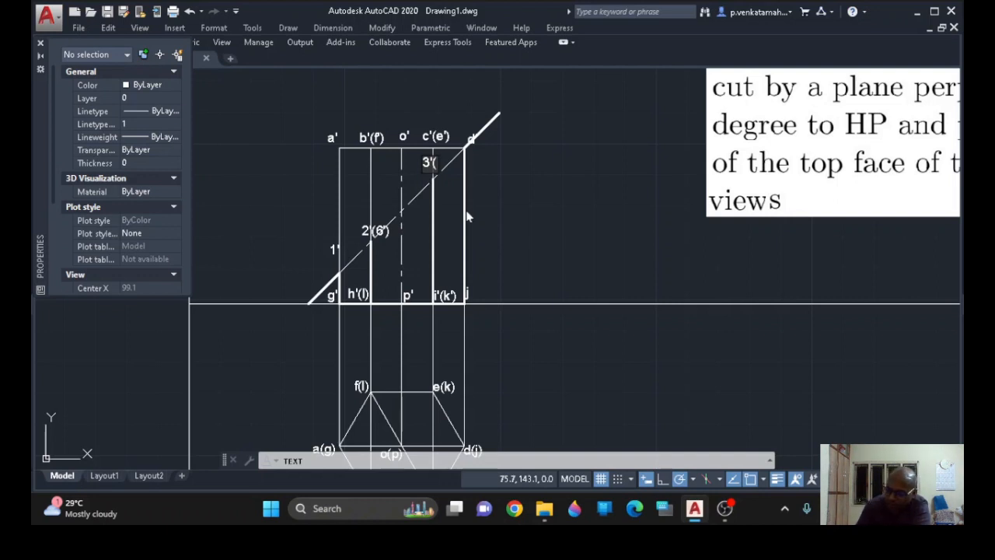
text())
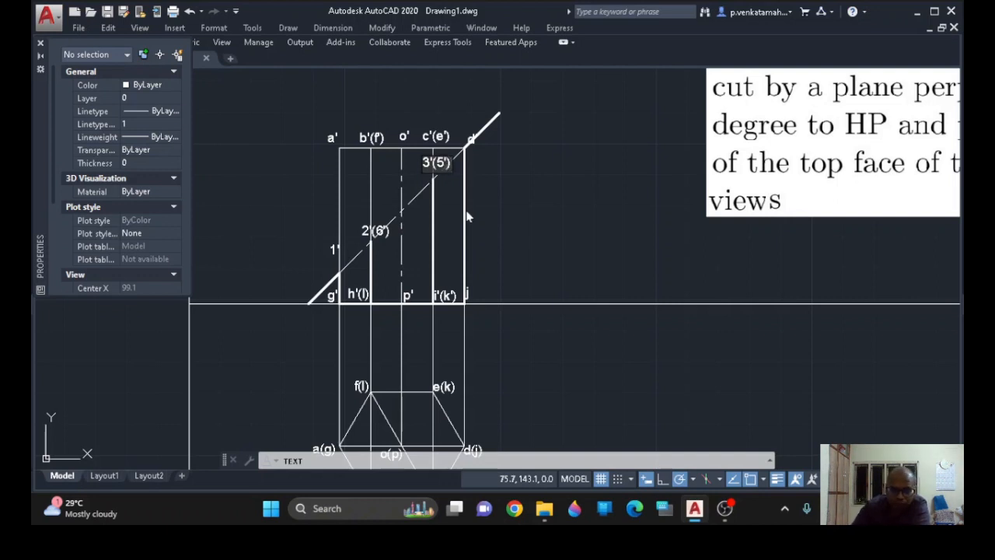
click(471, 149)
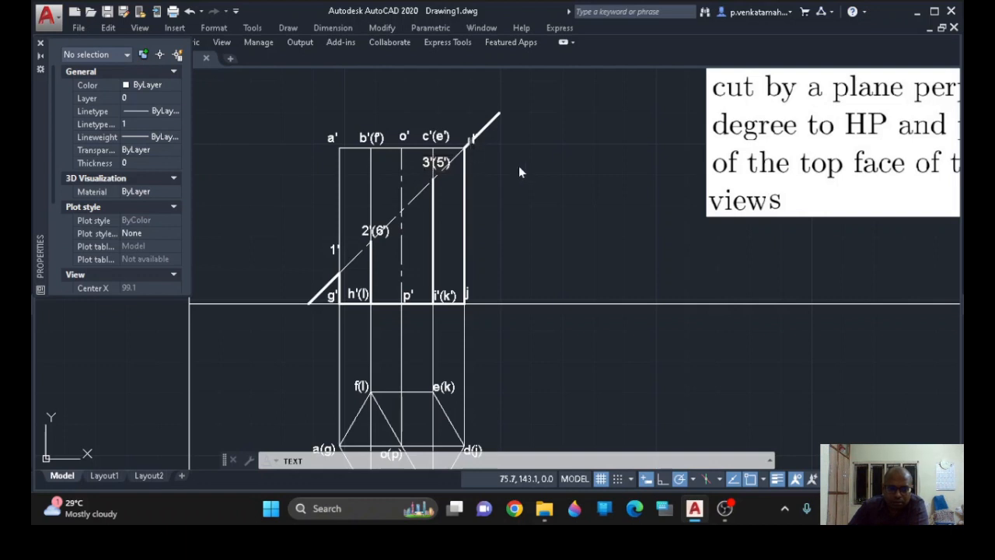
text(4)
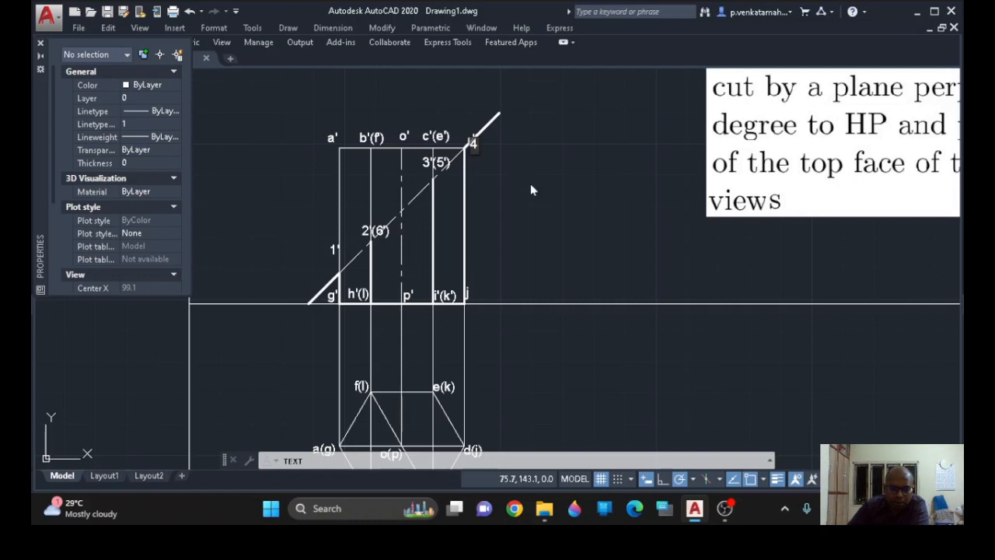
text(')
click(534, 205)
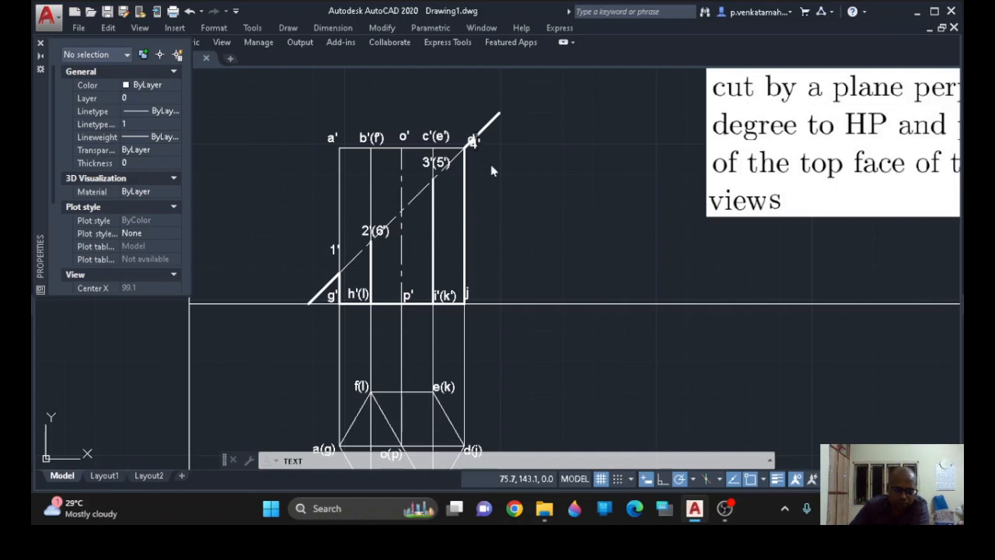
key(Escape)
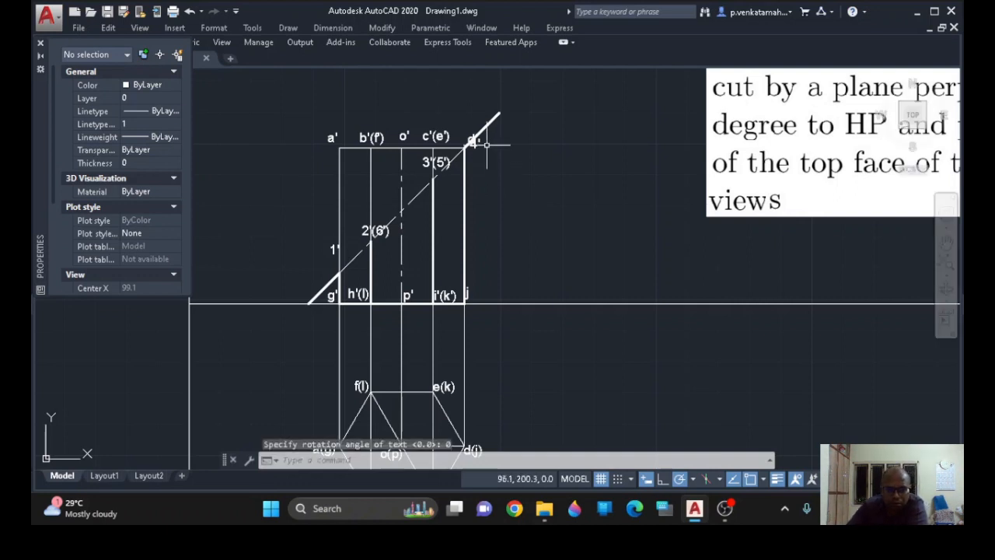
click(492, 152)
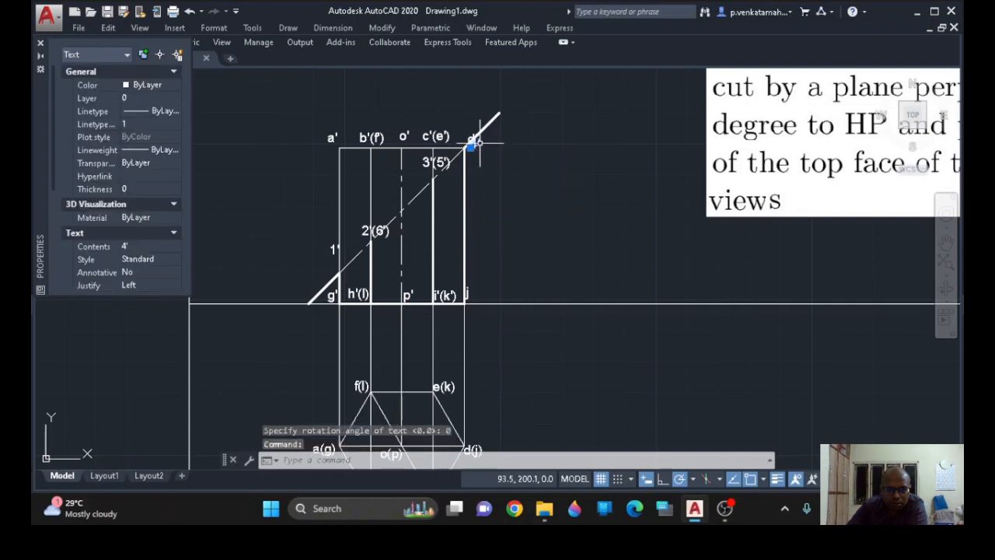
mouse_move(480, 147)
mouse_down()
mouse_move(482, 161)
mouse_move(477, 154)
mouse_up()
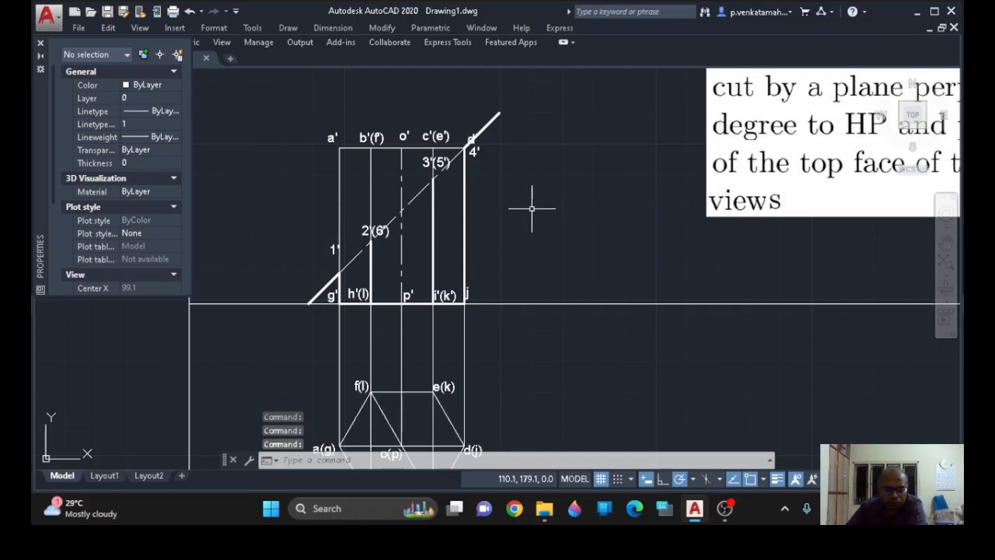
- Set the current object colour for new geometry to cyan
mouse_move(549, 234)
middle_down()
mouse_move(535, 194)
mouse_move(549, 220)
mouse_move(573, 209)
middle_up()
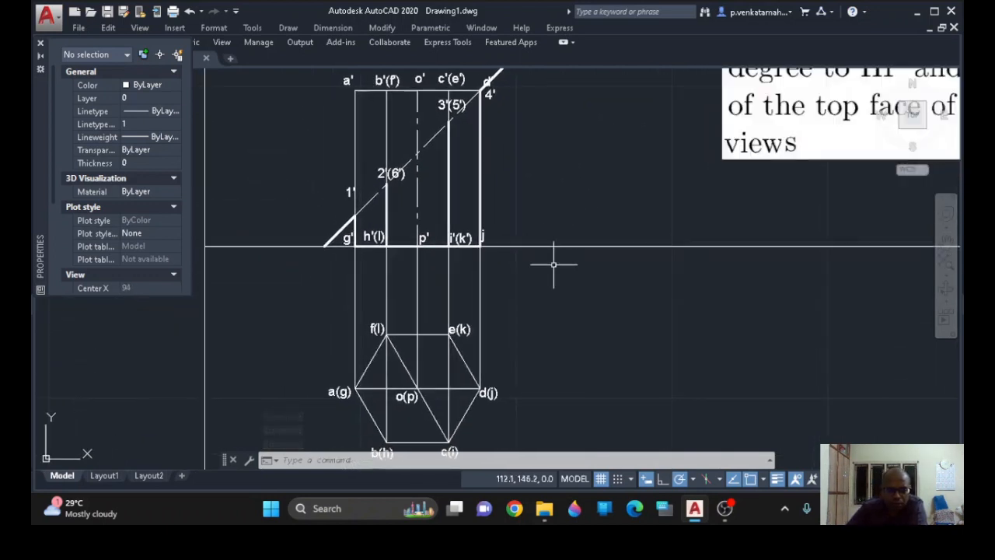
scroll(556, 268, down, 2)
middle_drag(560, 288, 524, 265)
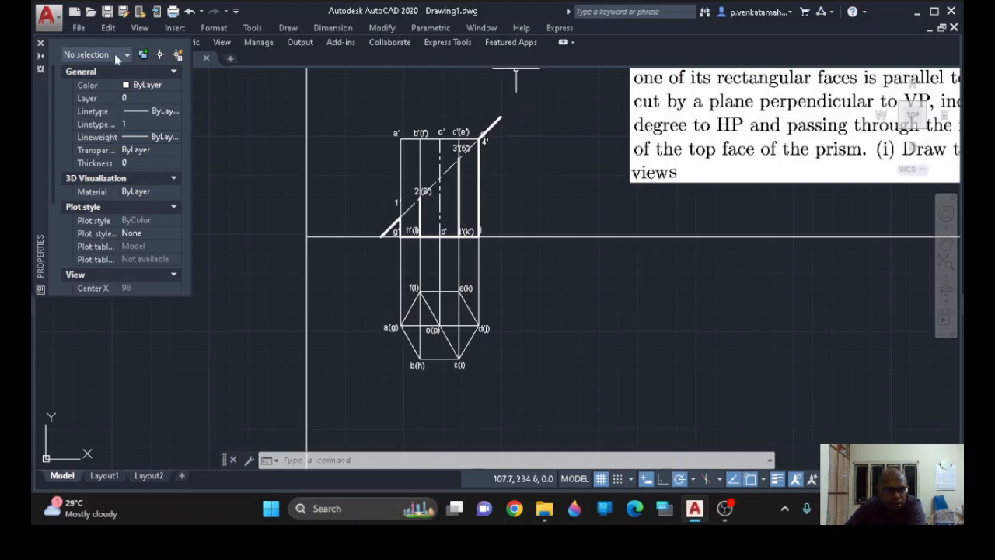
click(40, 43)
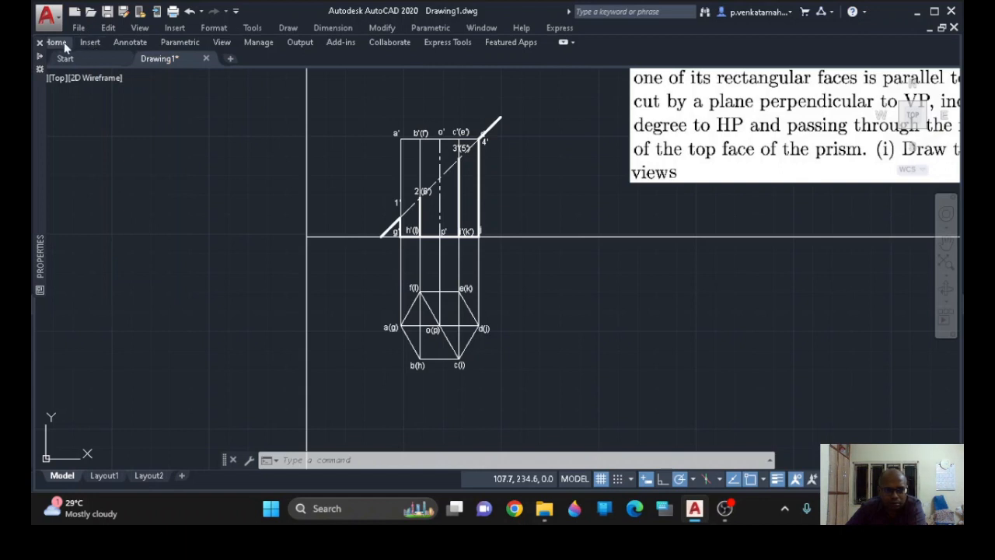
click(61, 44)
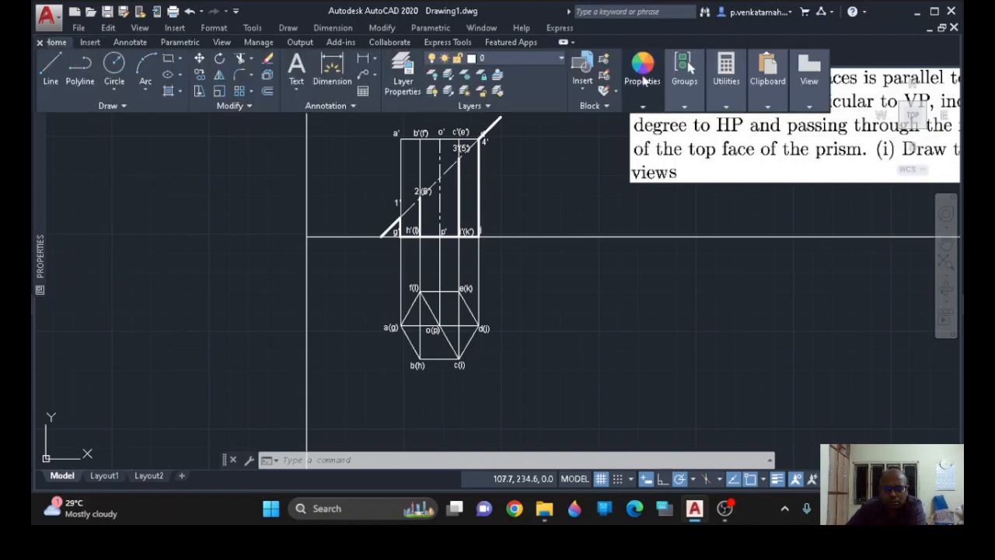
mouse_move(643, 107)
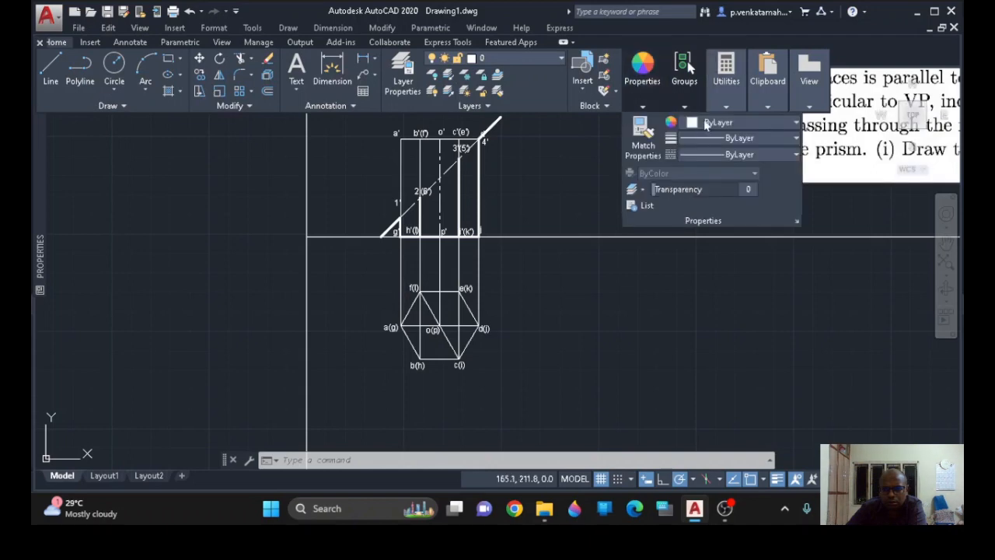
click(707, 123)
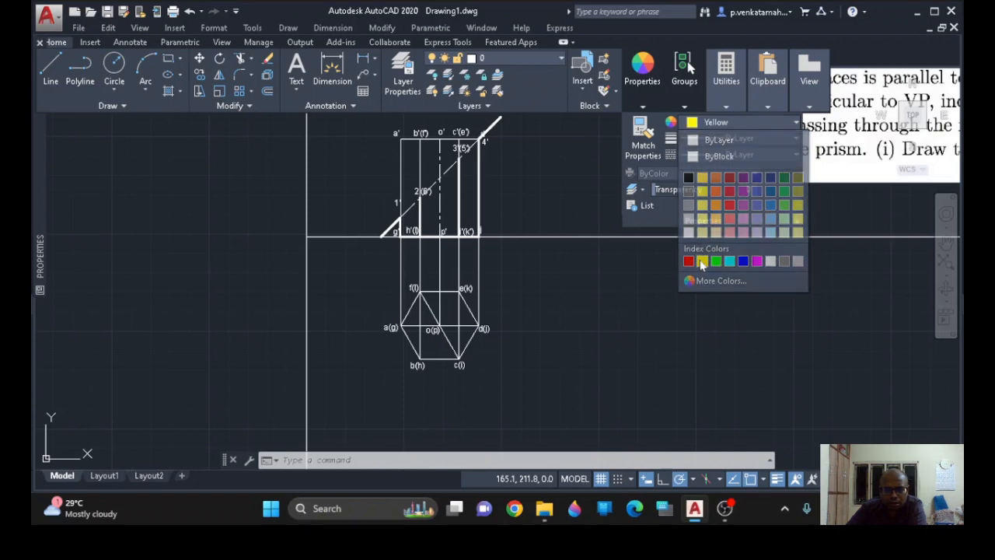
click(702, 262)
click(715, 123)
click(738, 261)
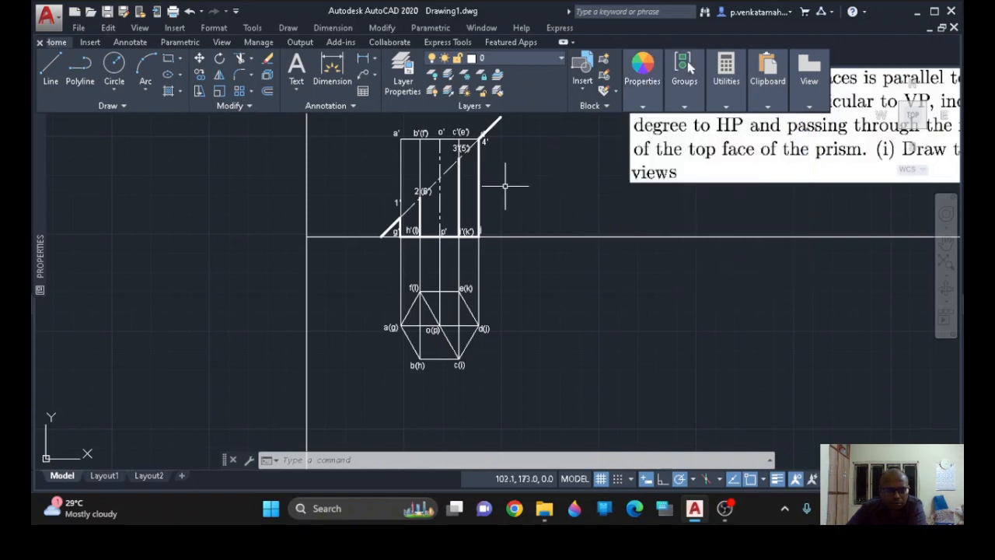
- Change the retained prism's base line, four vertical edges and labels 1', 2'(6'), 3'(5') and 4' in the front view to cyan
scroll(505, 183, up, 2)
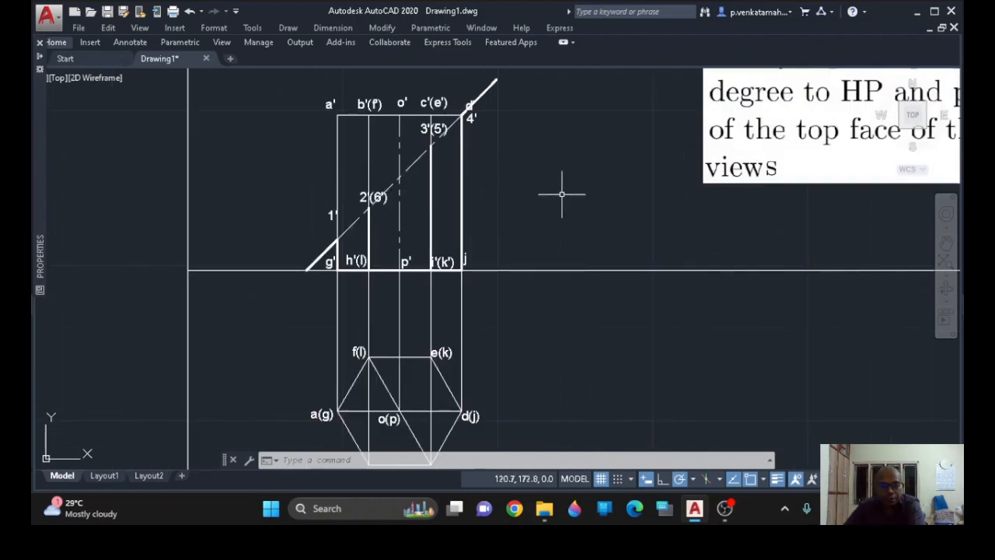
click(459, 195)
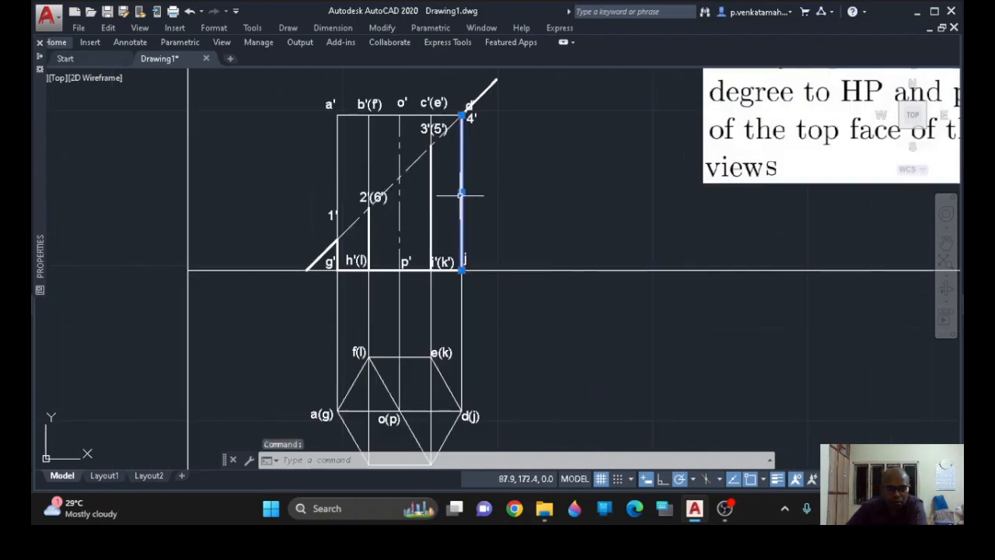
click(432, 226)
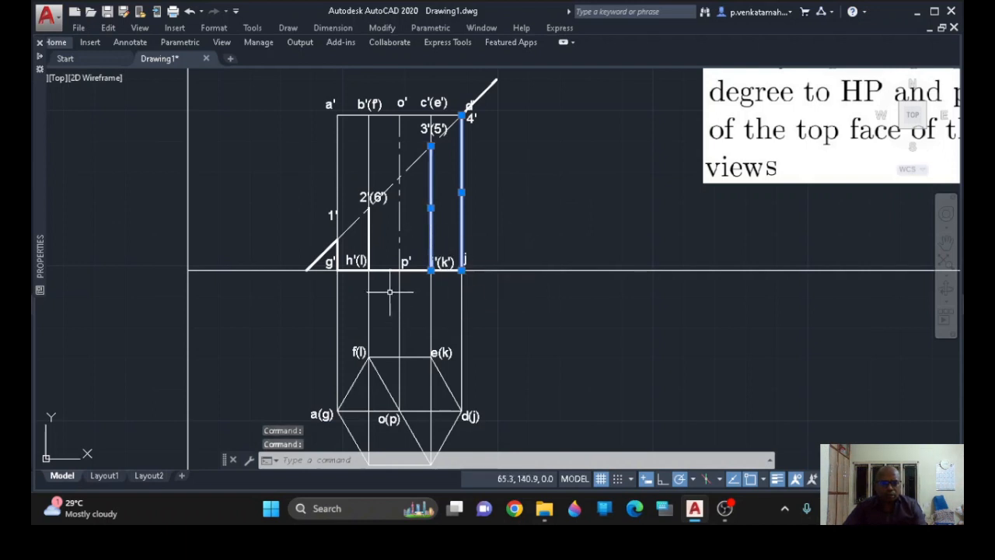
click(412, 269)
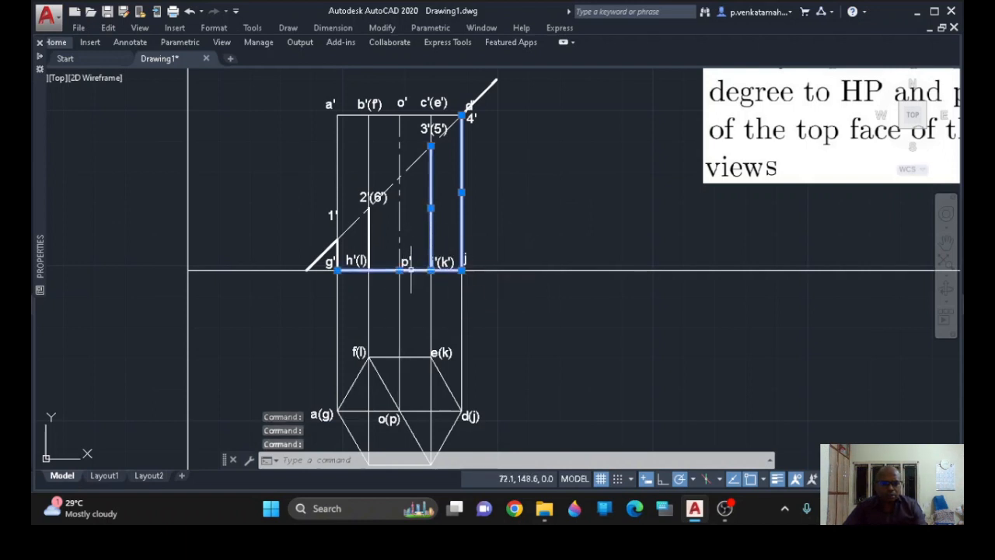
click(369, 235)
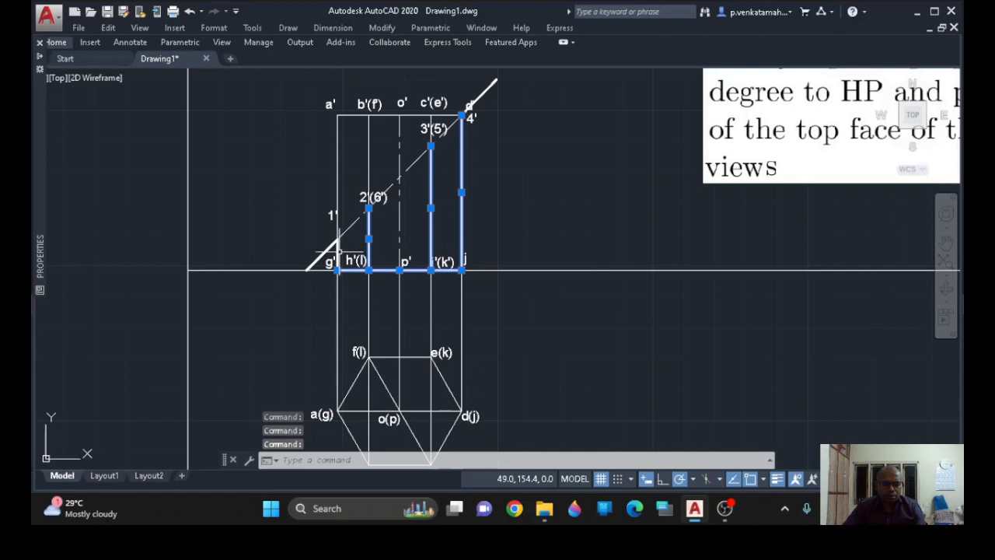
click(339, 250)
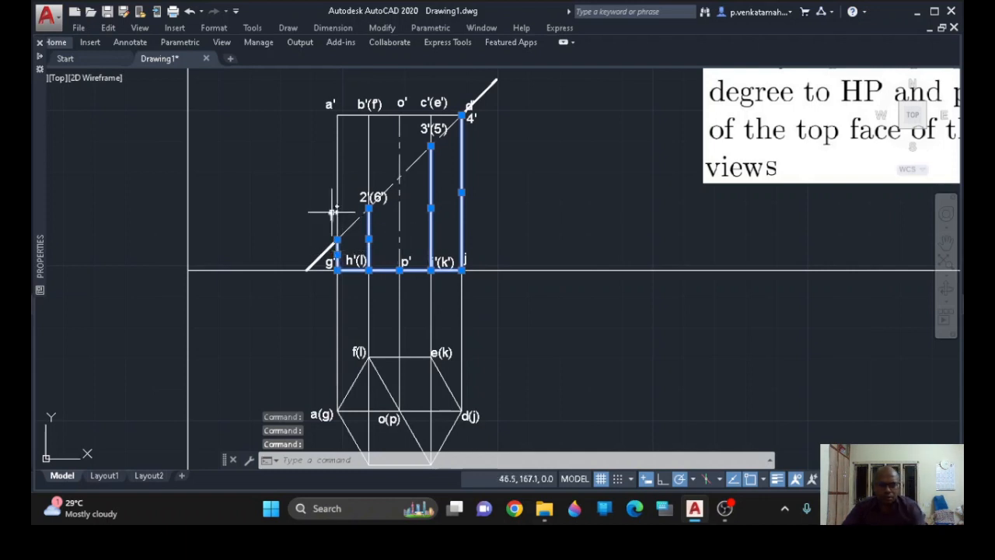
click(334, 214)
click(362, 198)
click(430, 129)
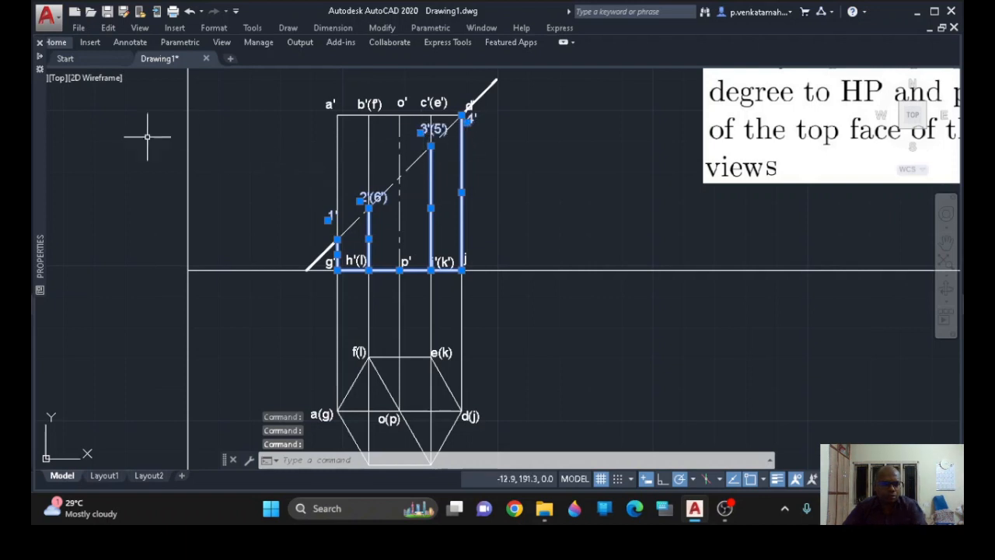
mouse_move(41, 61)
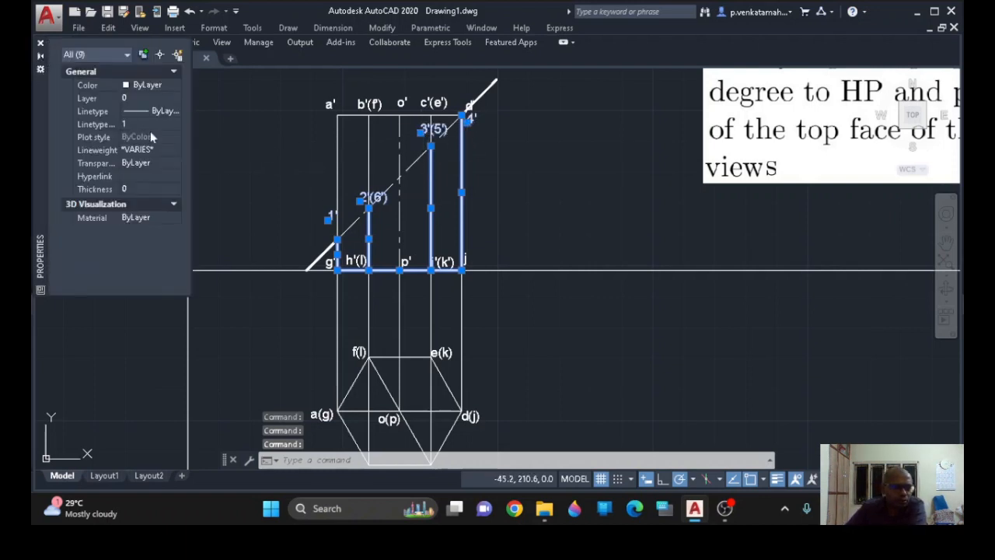
click(171, 85)
click(175, 85)
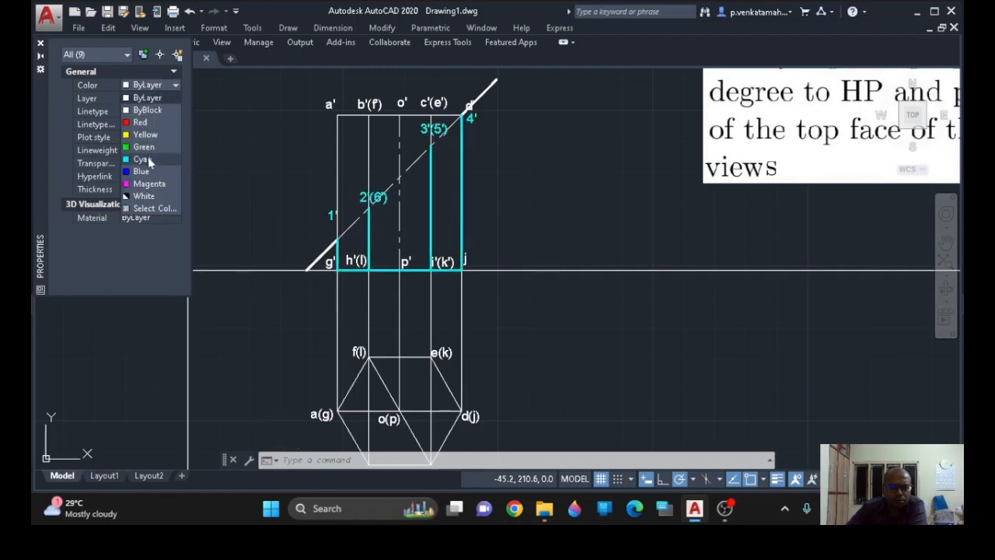
click(148, 157)
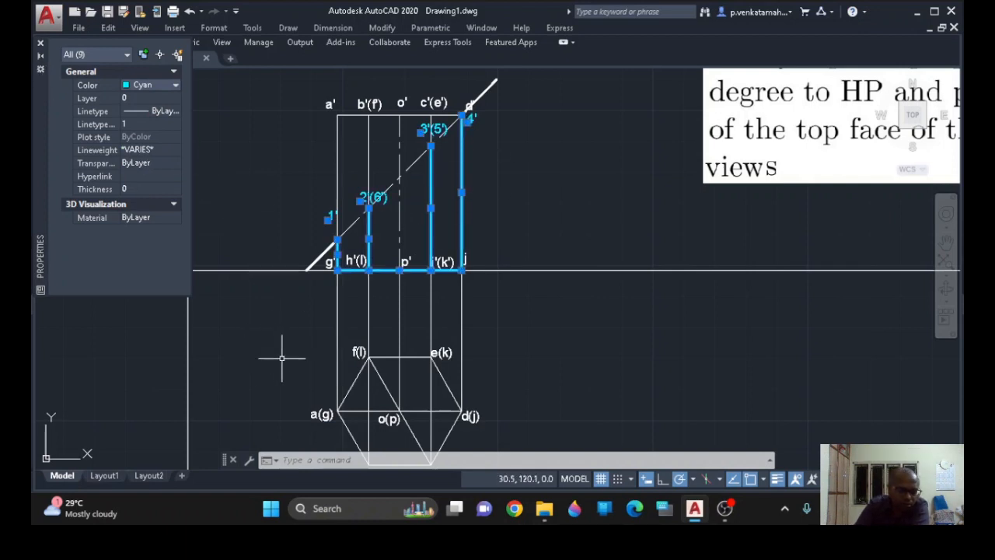
key(Escape)
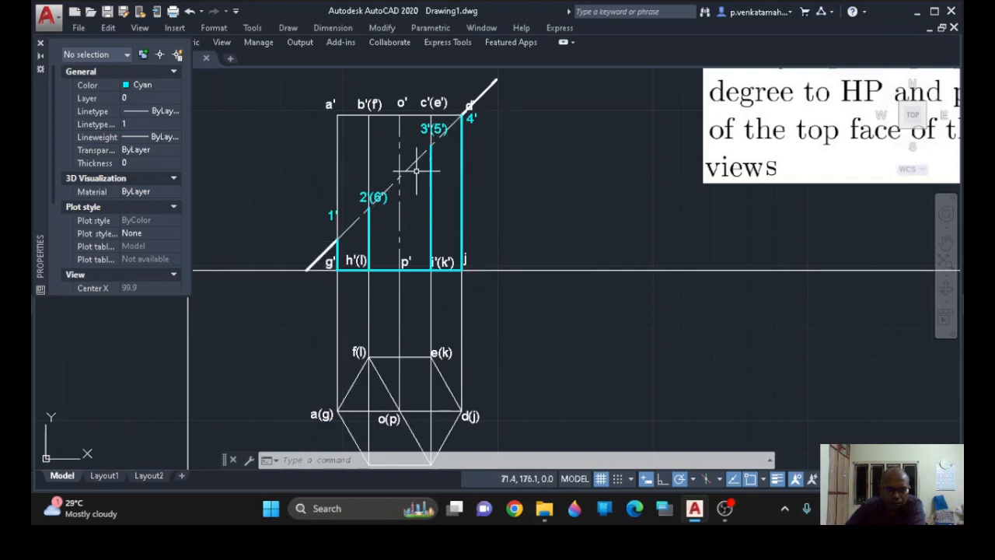
- Move the 1' label in the front view down so it sits just above the cutting-plane intersection on the a' edge
mouse_move(529, 329)
middle_down()
mouse_move(529, 286)
mouse_move(507, 296)
middle_up()
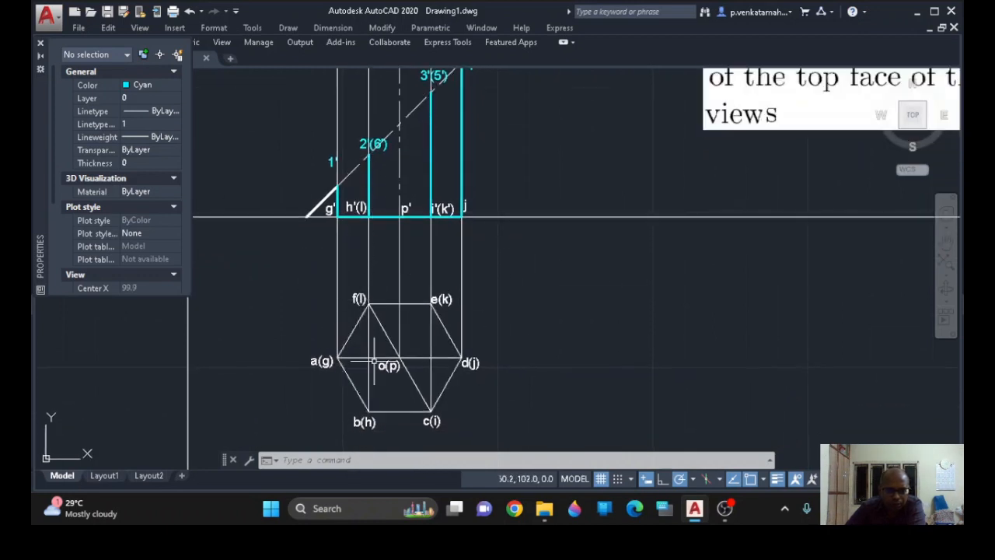
click(330, 166)
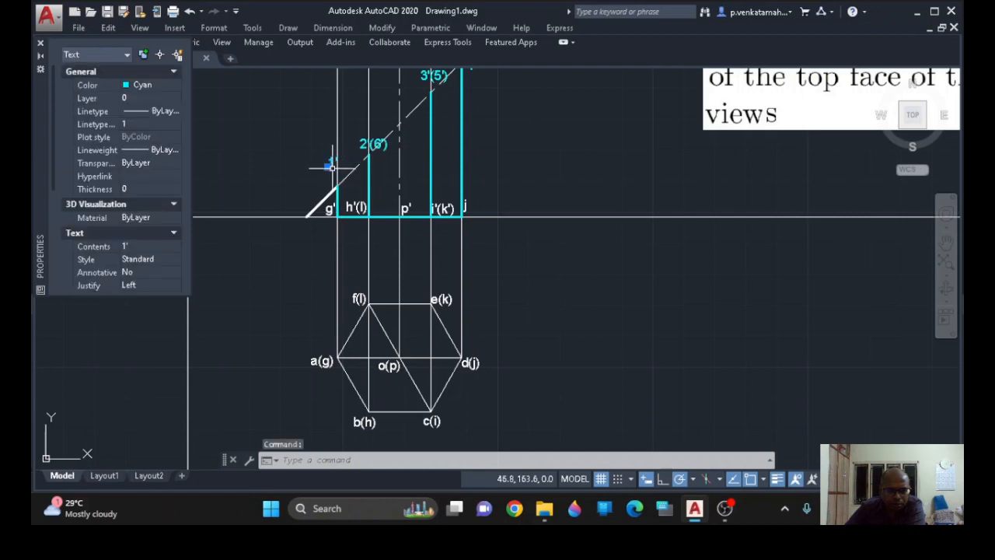
drag(331, 159, 328, 179)
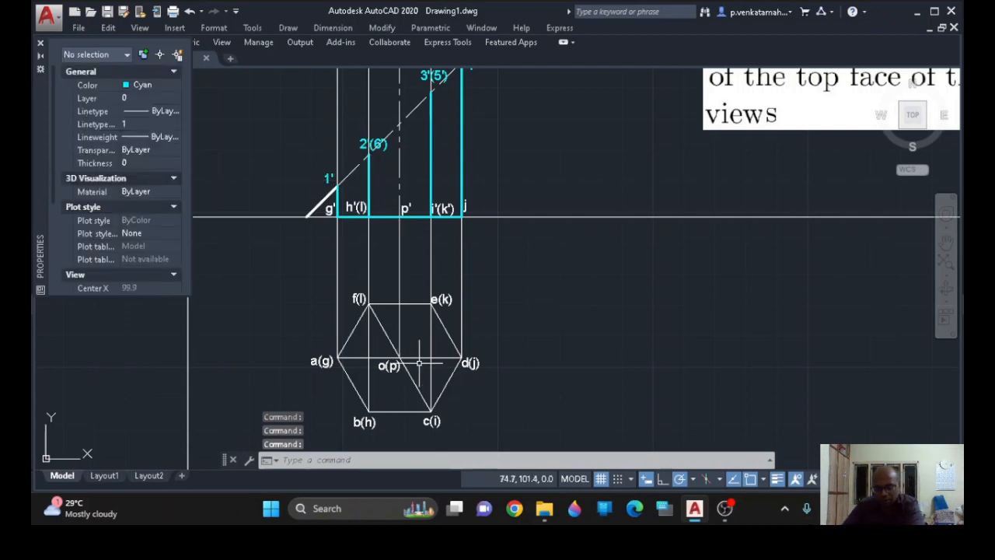
- Label the top-view hexagon corners a(g) as 1 and b(h) as 2, using text of height 3 and rotation 0
text(t)
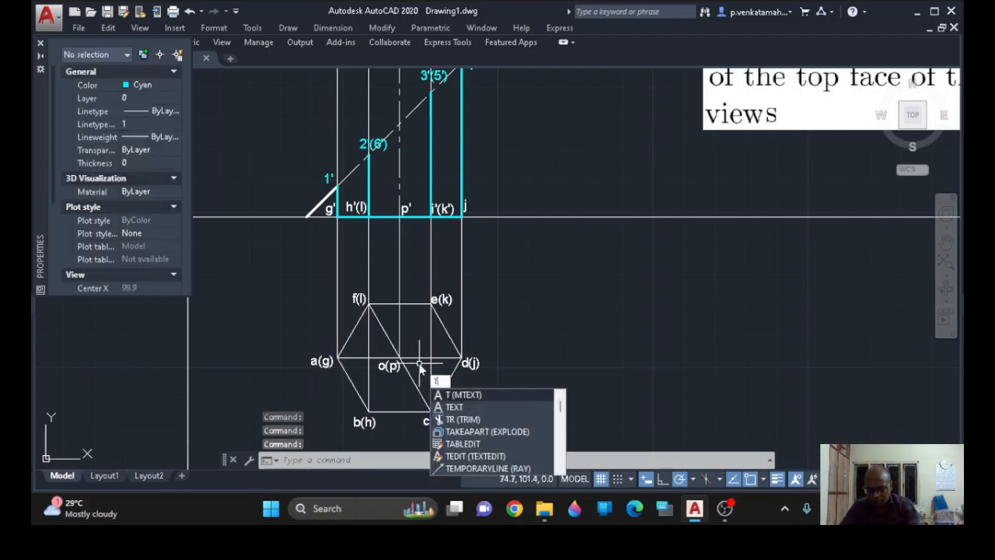
click(455, 408)
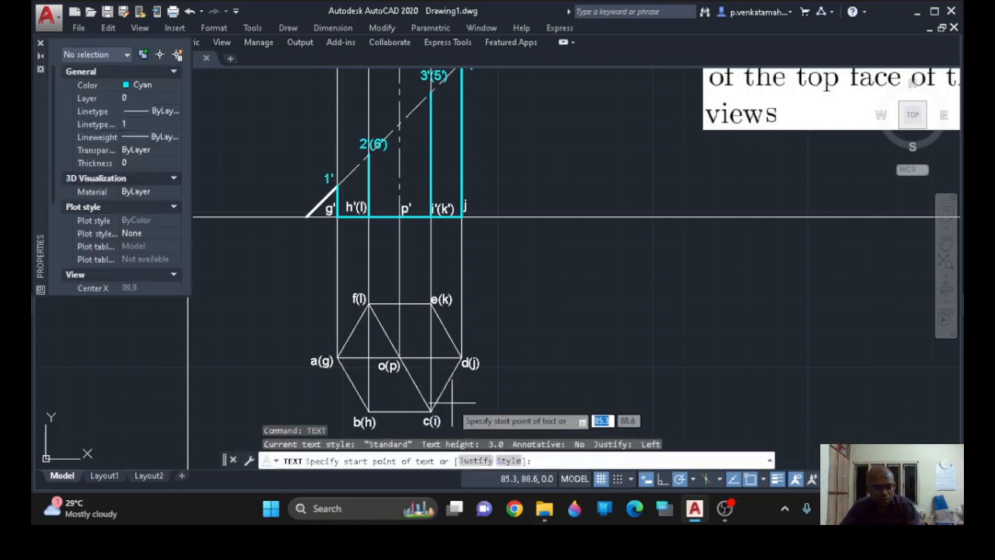
click(338, 358)
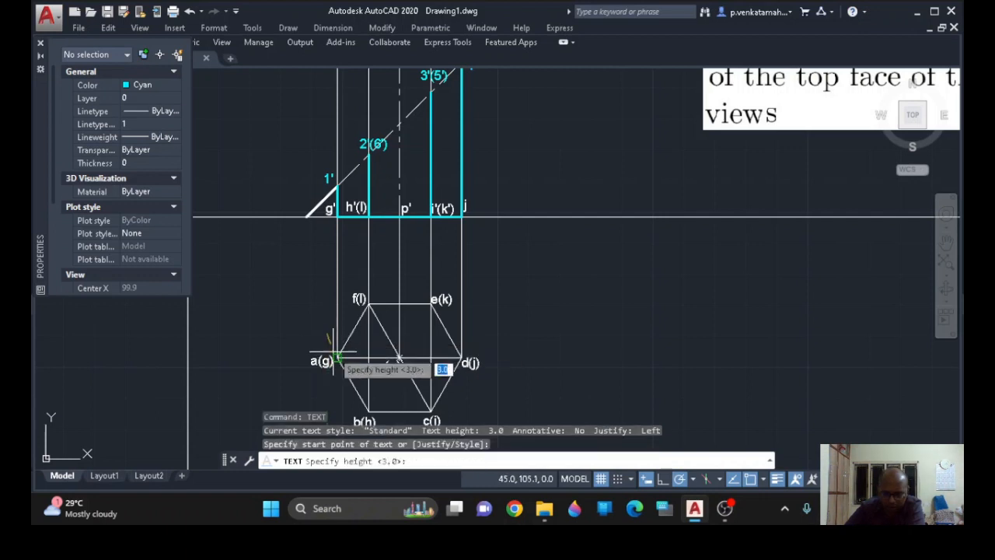
text(3)
key(Return)
text(0)
key(Return)
text(o(p))
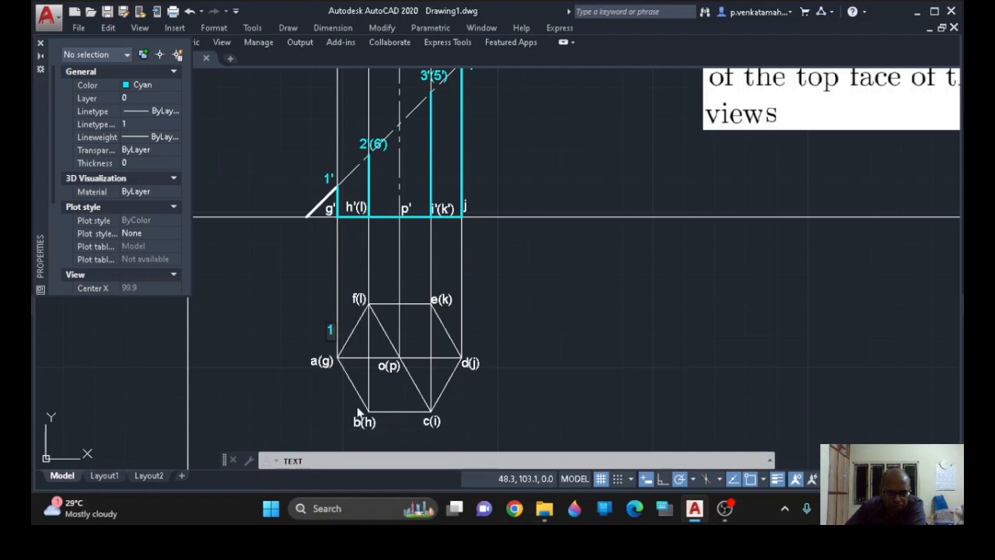
text(2)
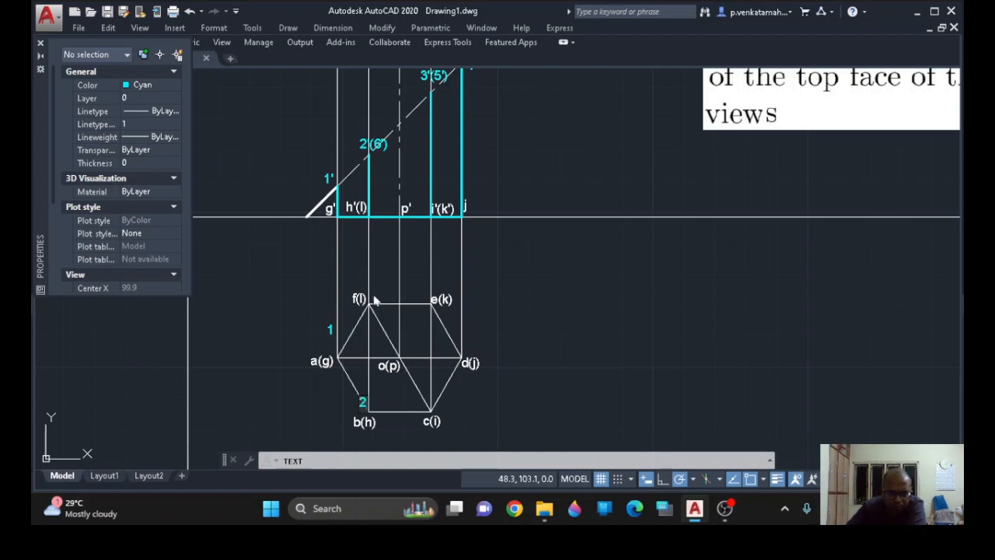
- Label the remaining top-view corners f(l) as 6, e(k) as 5, c(i) as 3 and d(j) as 4
text(6)
text(5)
click(441, 408)
text(3)
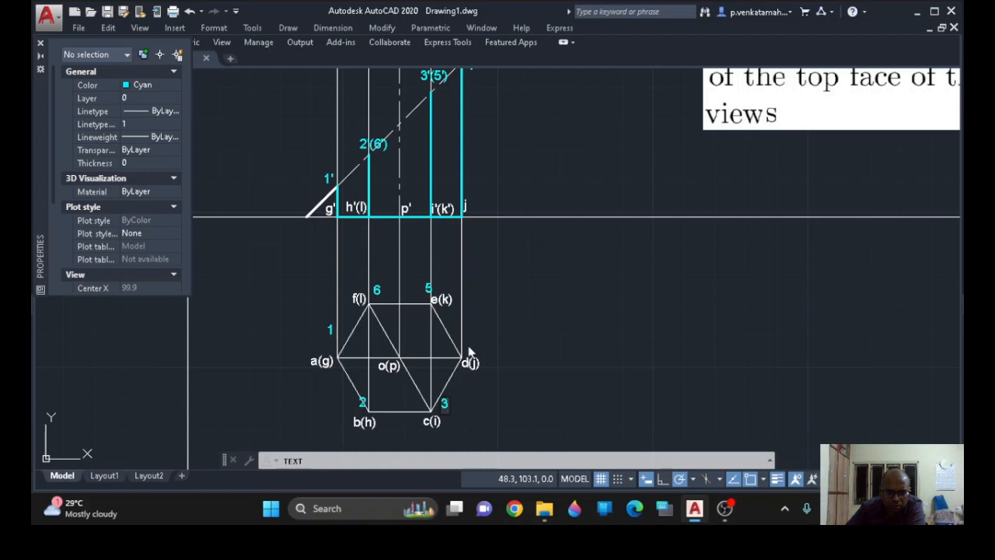
text(4)
click(615, 358)
key(Return)
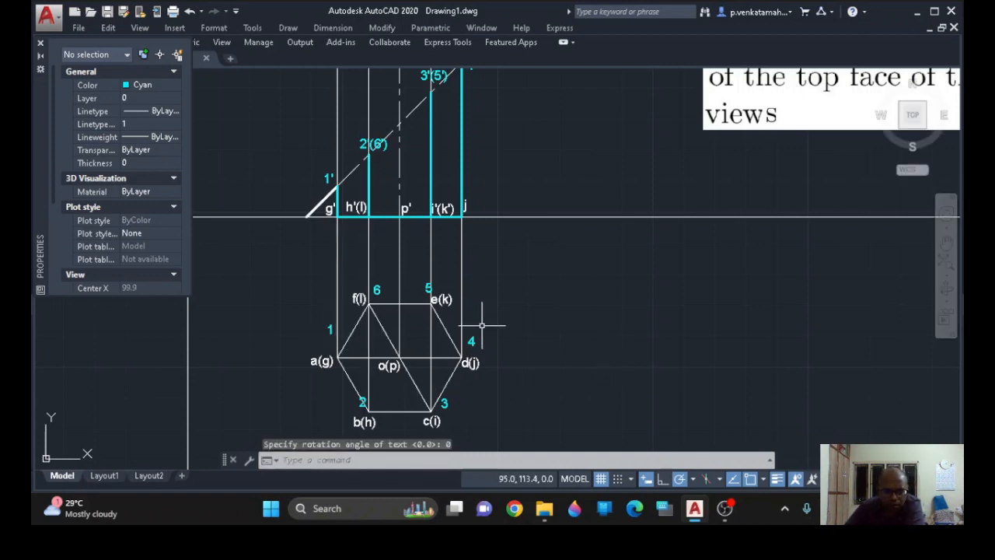
- Move the top-view label 2 slightly outward so it clears the hexagon edges at corner b(h)
click(362, 402)
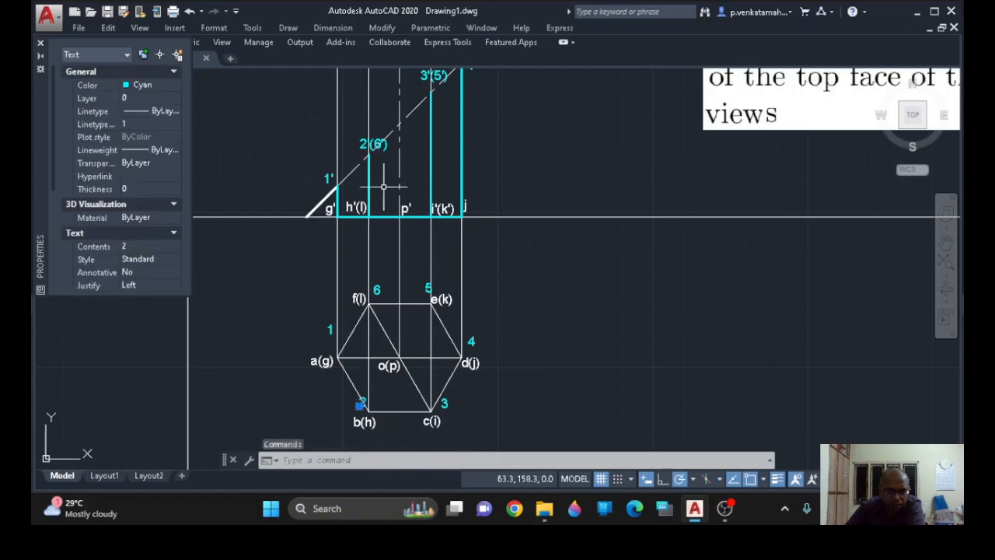
click(365, 403)
click(355, 417)
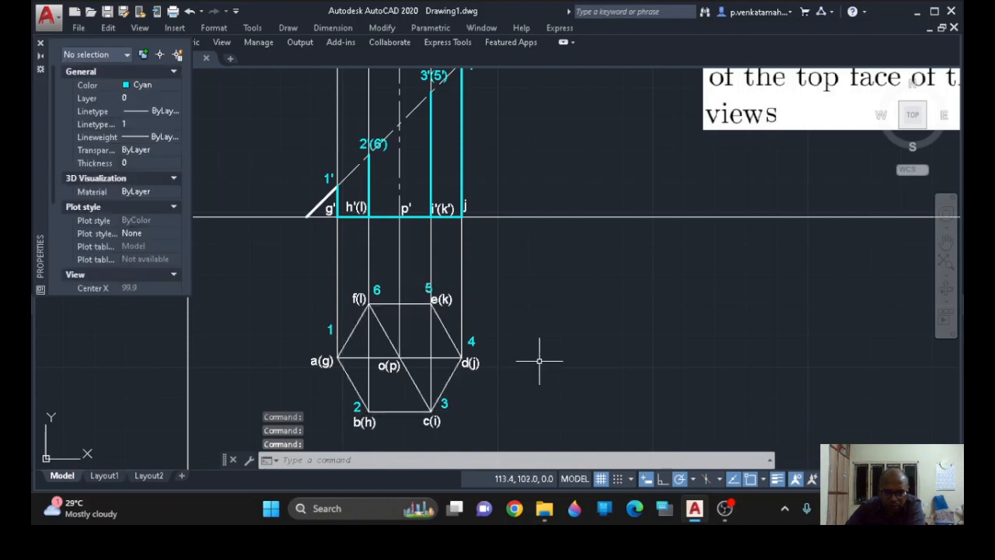
text(l)
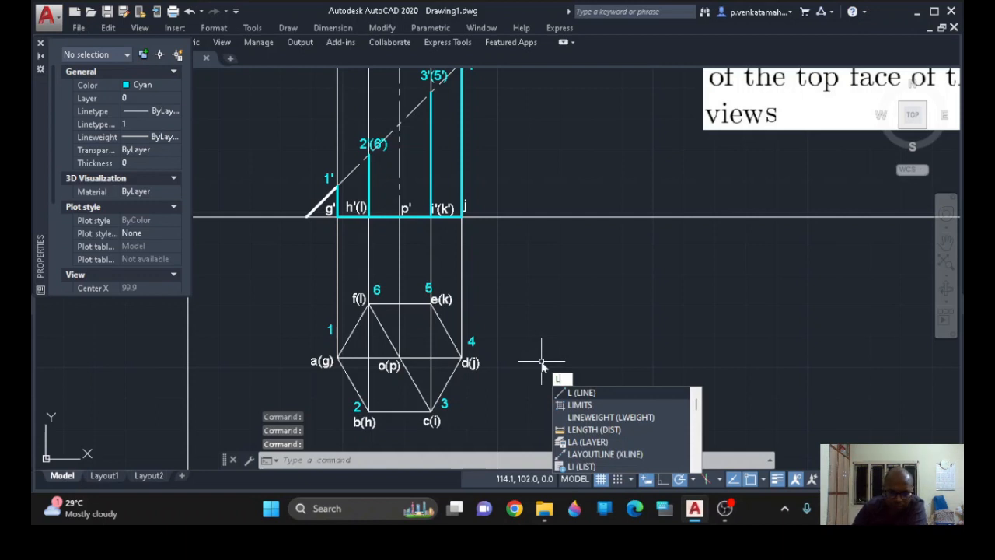
key(BackSpace)
key(Escape)
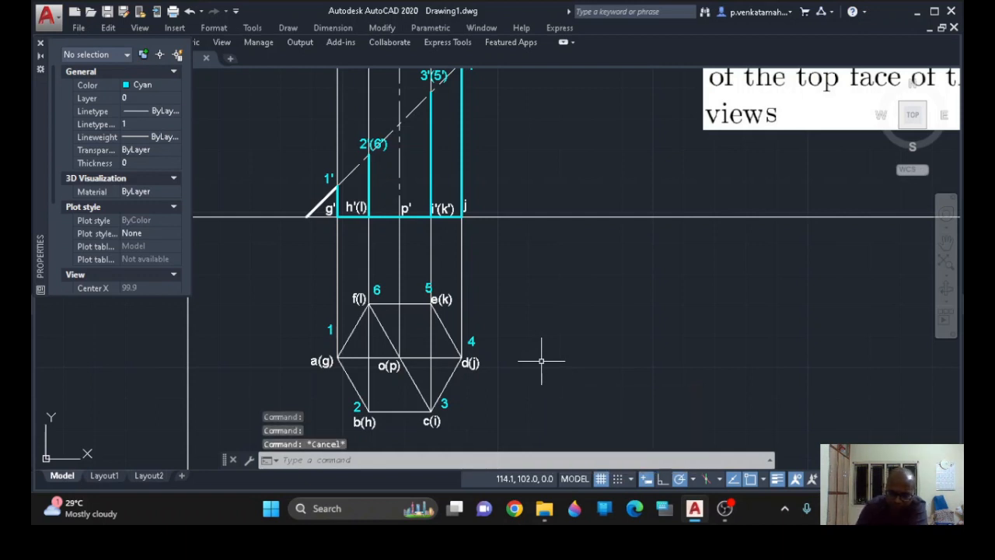
- Draw a closed polyline over the top-view hexagon through points 3, 4, 5, 6, 1 and 2
text(pol)
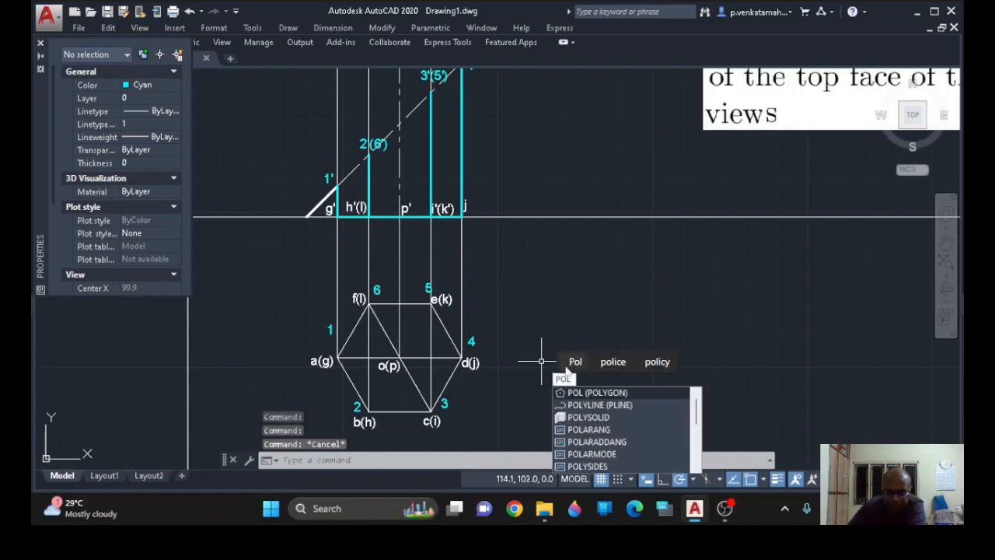
click(577, 405)
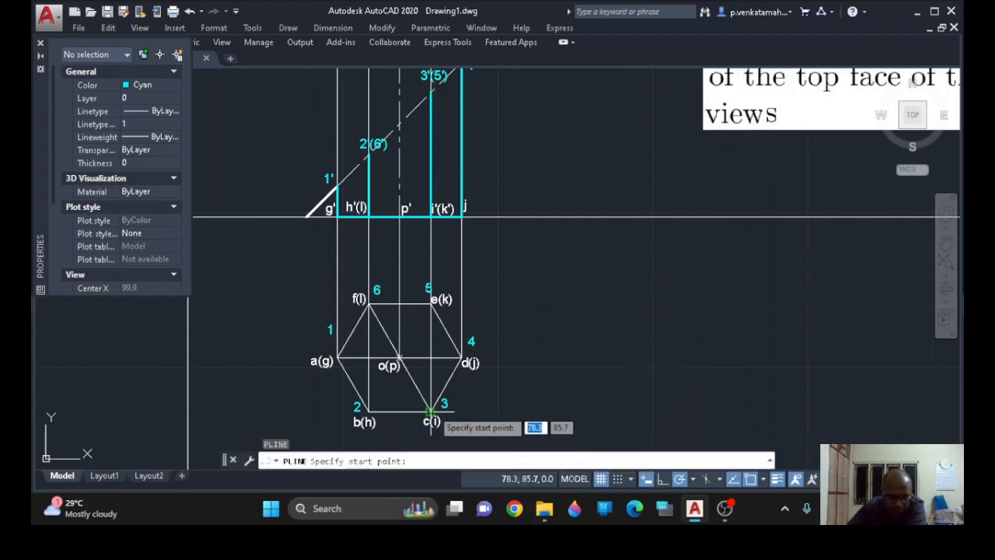
click(429, 410)
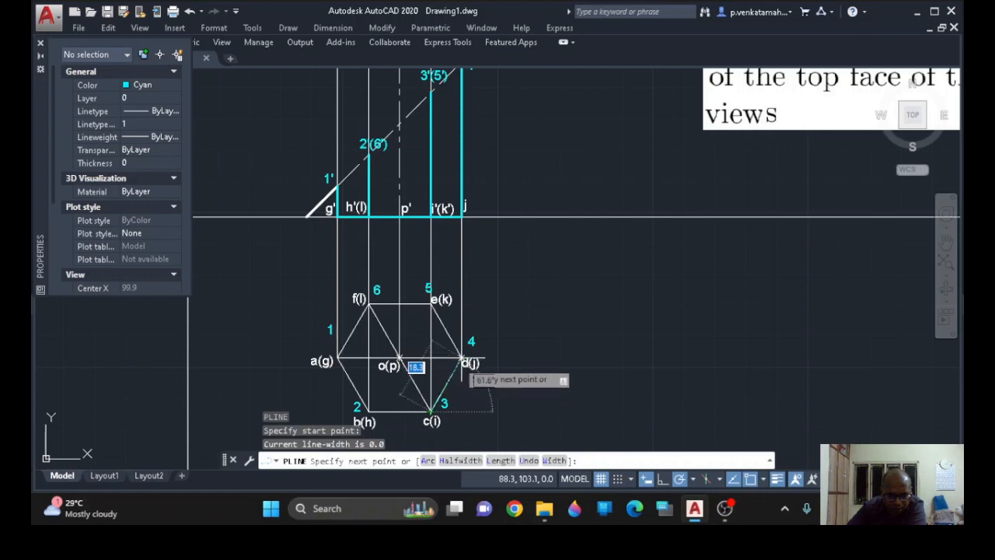
click(462, 359)
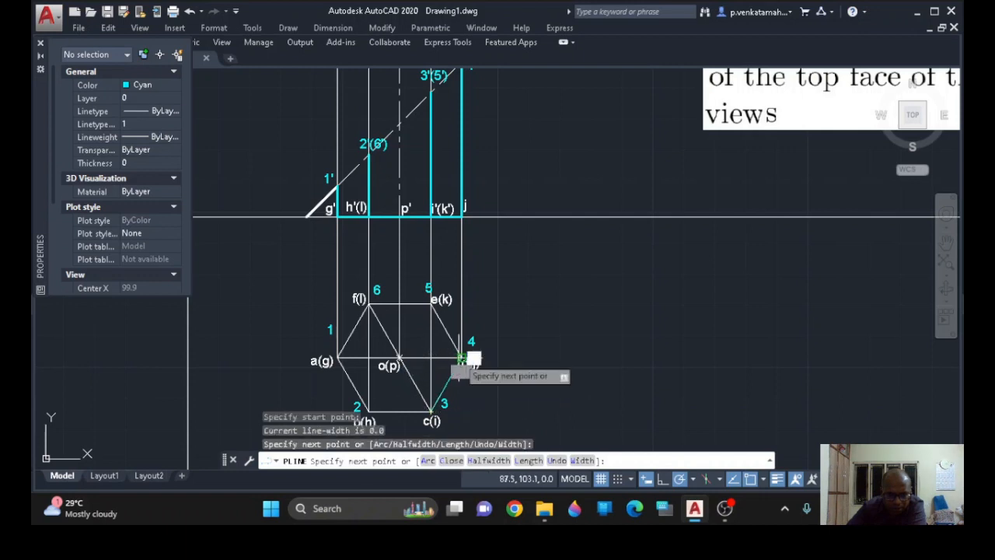
click(428, 305)
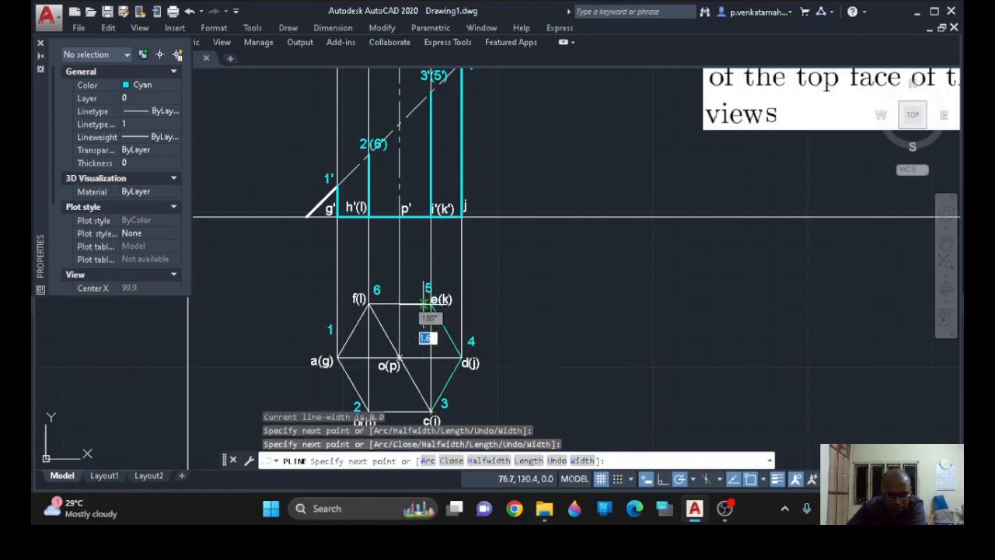
click(369, 304)
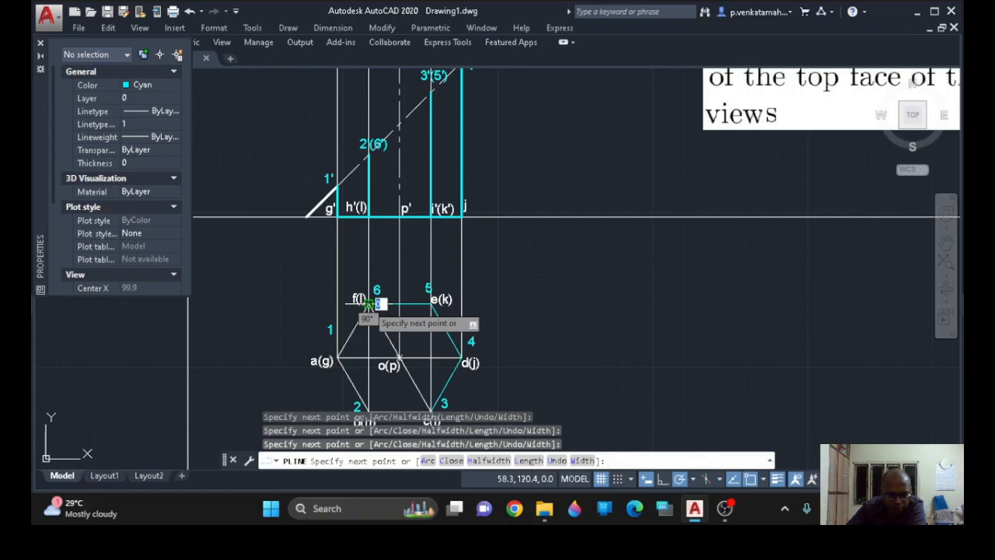
click(338, 358)
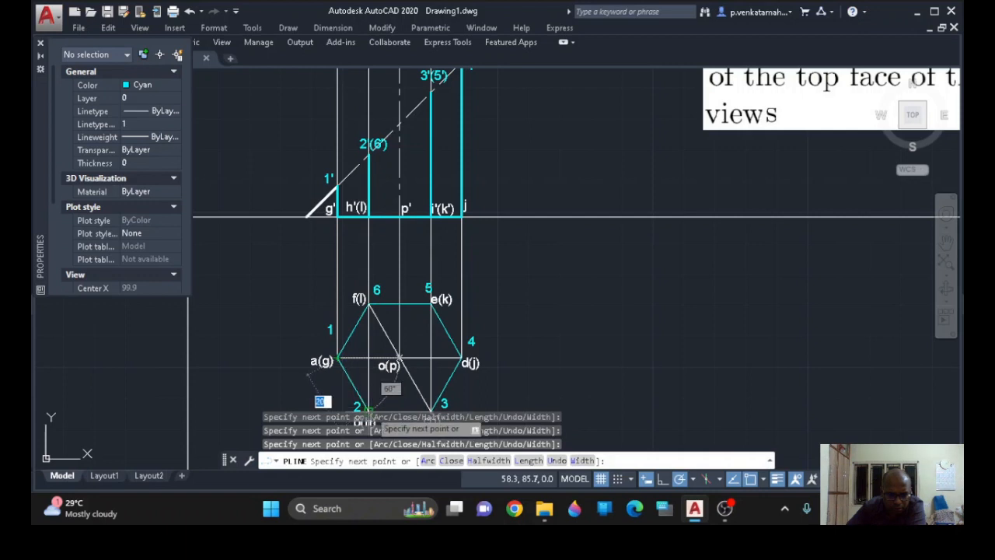
click(368, 409)
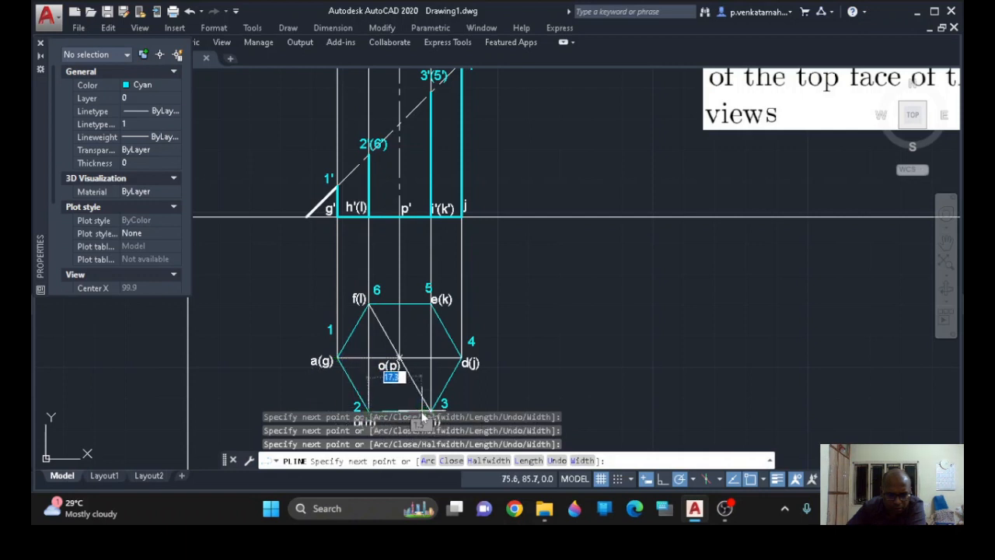
right_click(420, 404)
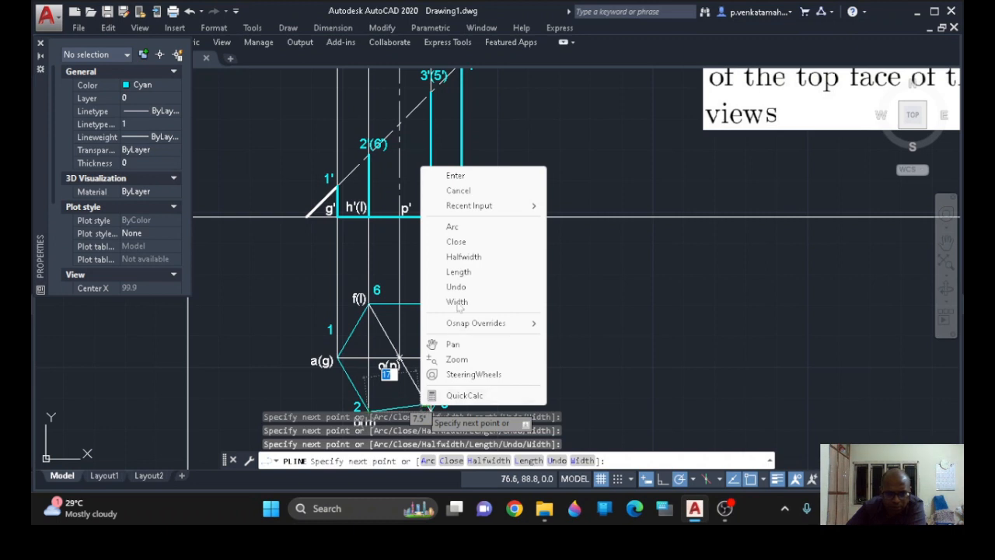
click(464, 243)
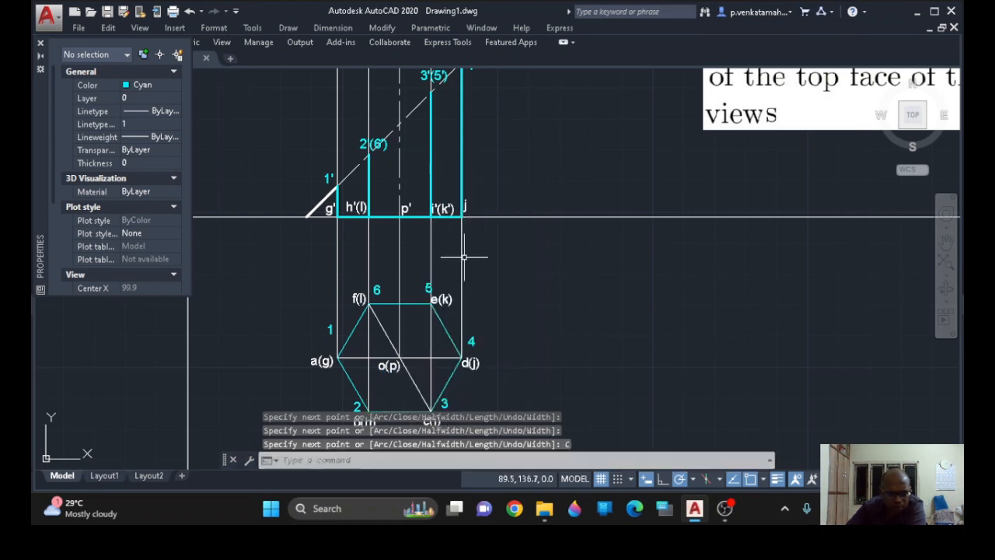
- Set the lineweight of the cyan hexagon polyline in the top view to 0.53 mm
click(408, 304)
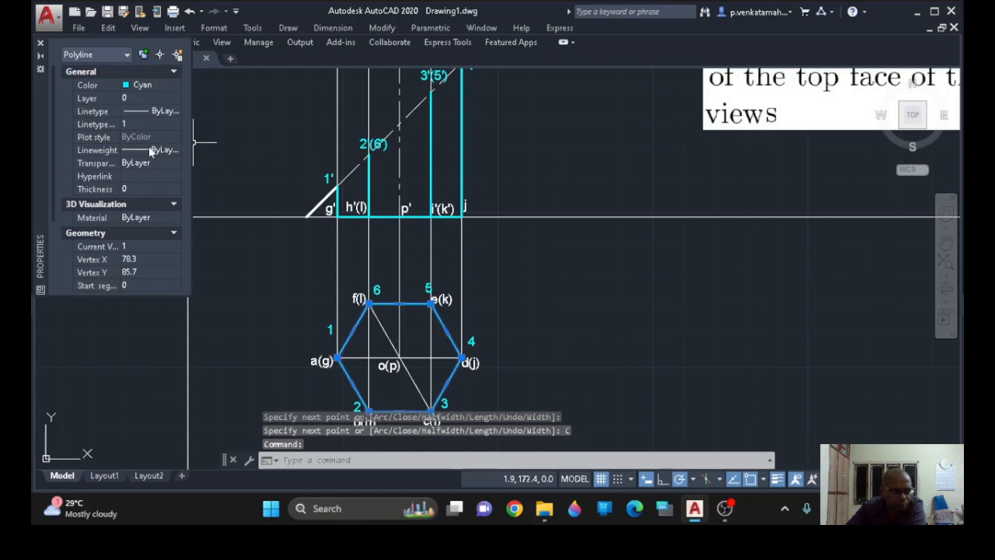
click(177, 151)
click(176, 151)
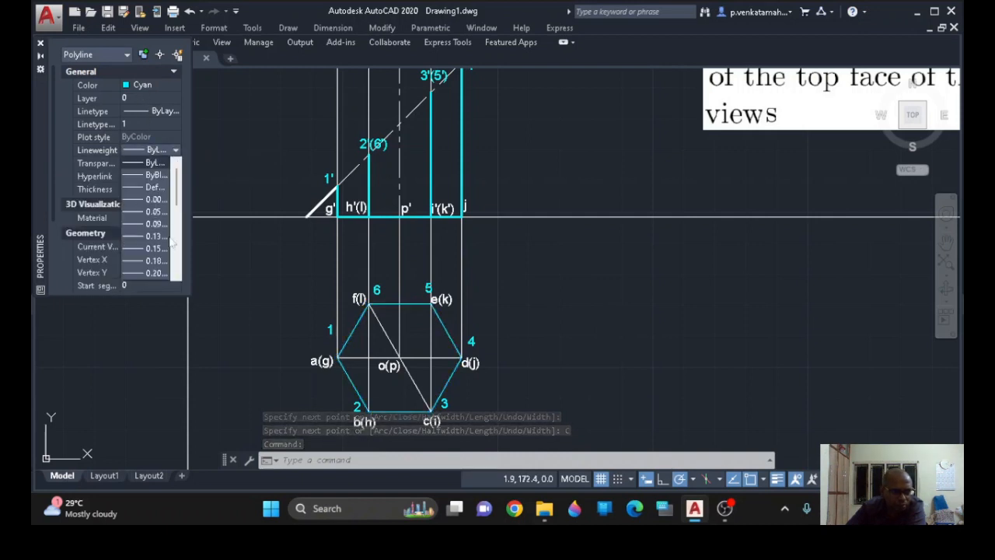
click(177, 276)
click(177, 276)
click(137, 280)
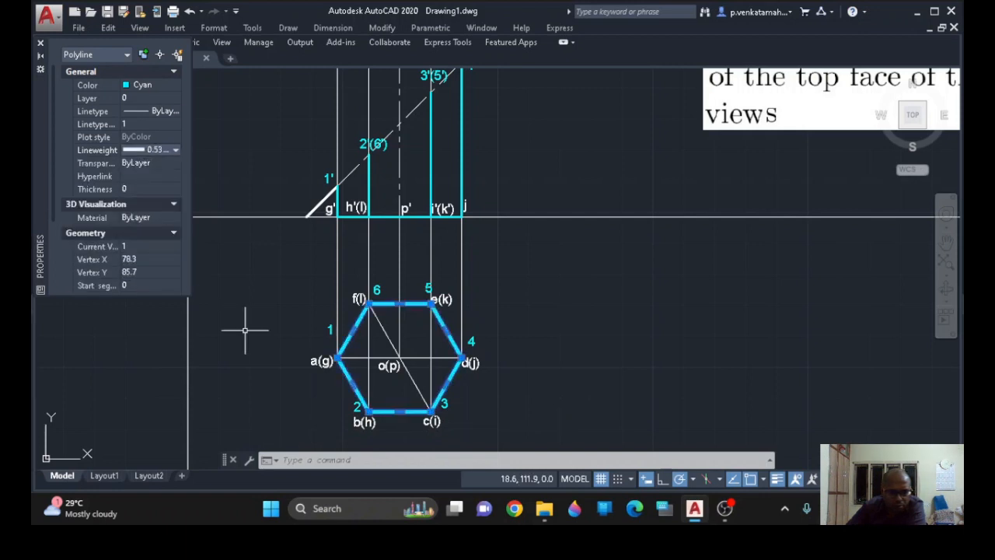
key(Escape)
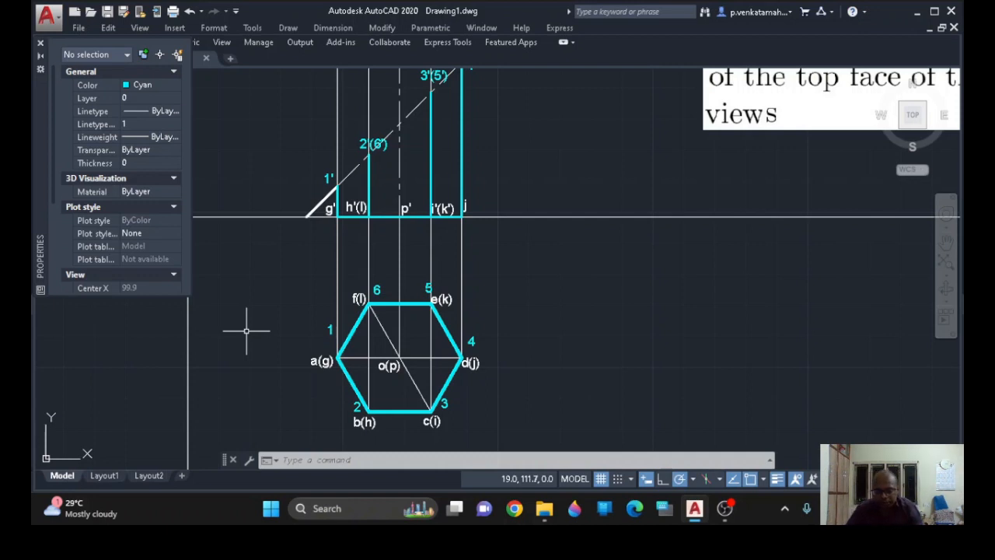
- Hatch the top-view hexagon with the ANSI31 pattern, using the cyan polyline as the boundary object
text(HATCH)
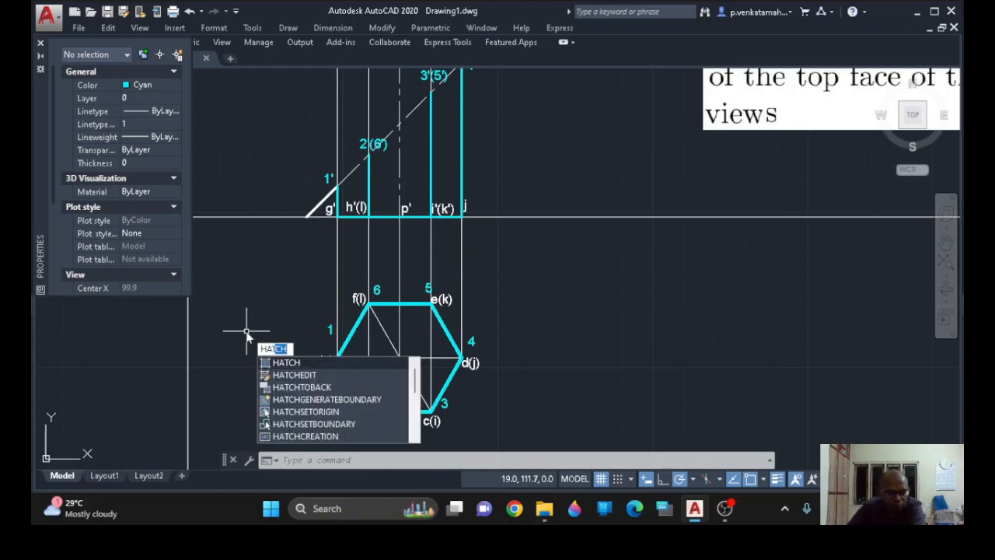
click(288, 363)
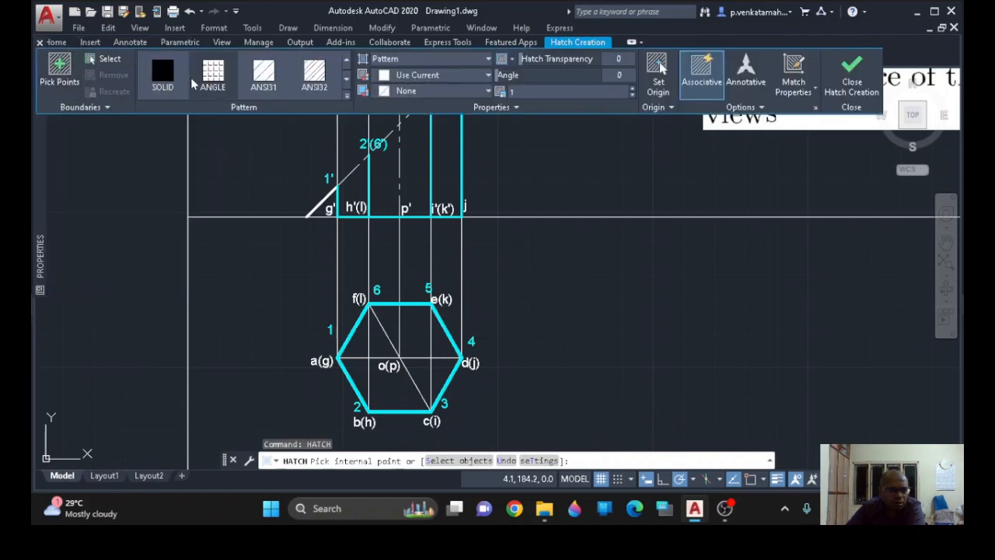
click(110, 62)
click(394, 412)
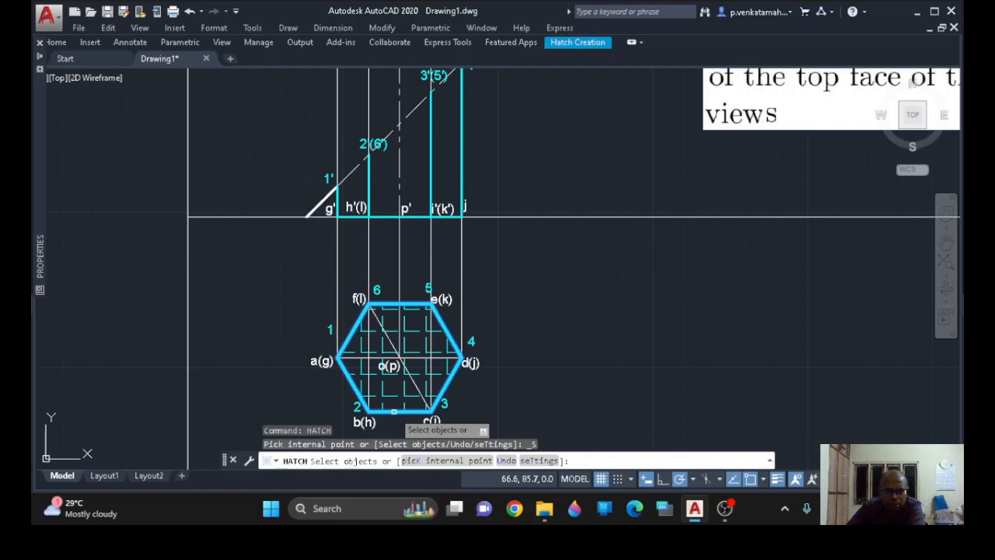
click(393, 412)
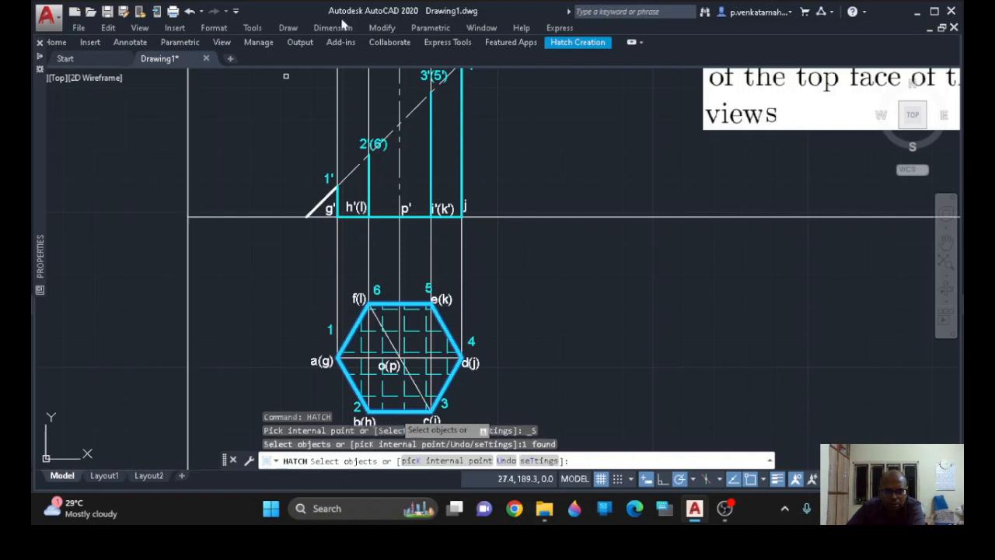
click(589, 45)
click(263, 77)
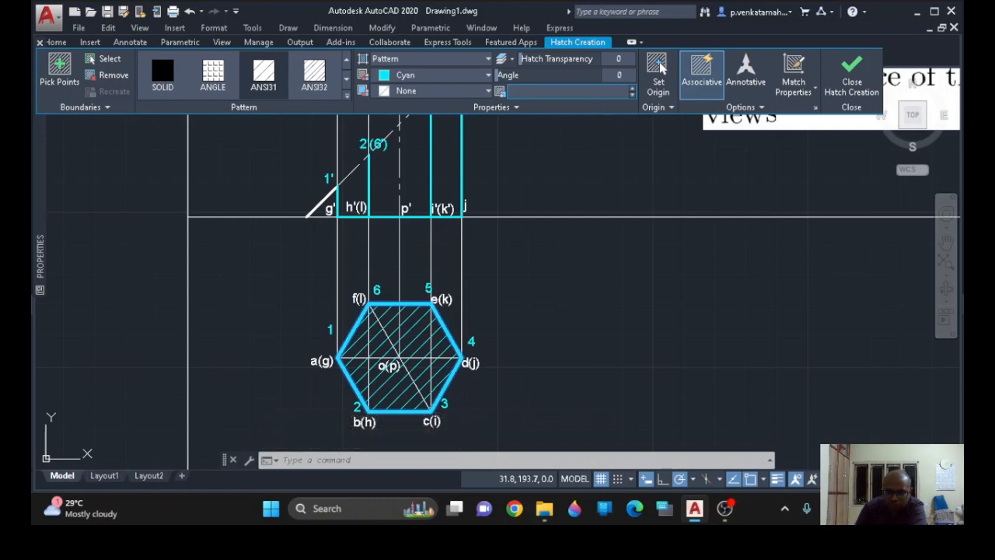
- Try a scale of 3 for the hexagon's section hatch and settle on a scale of 0.5
key(Return)
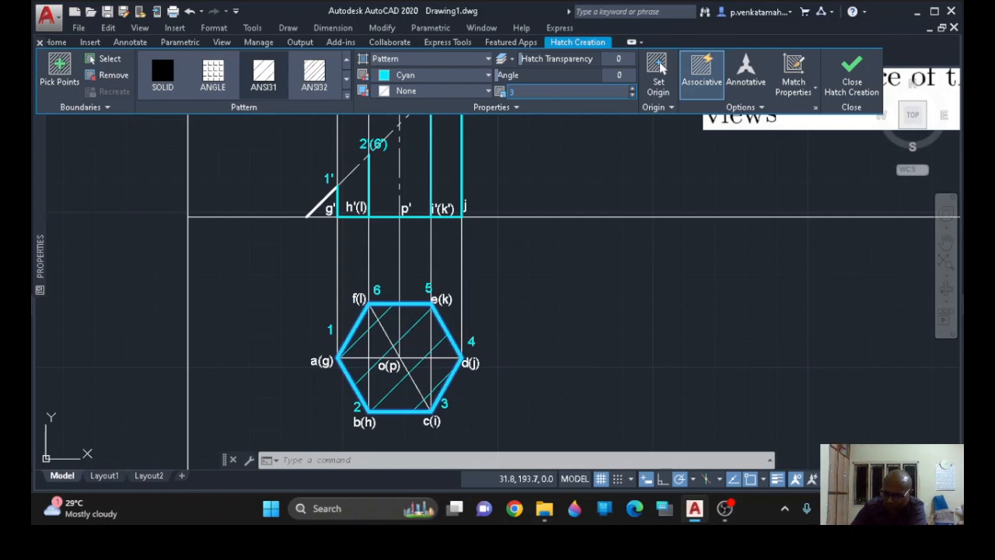
text(0.5)
key(Return)
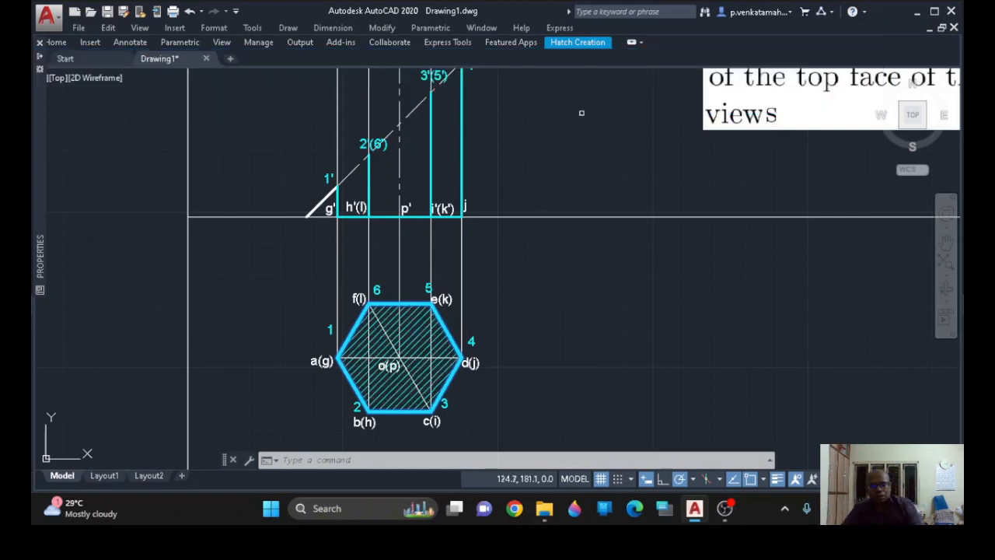
- Draw projector lines from section points 2'(6') and 3'(5') perpendicular to the cyan inclined auxiliary reference line
scroll(606, 327, down, 2)
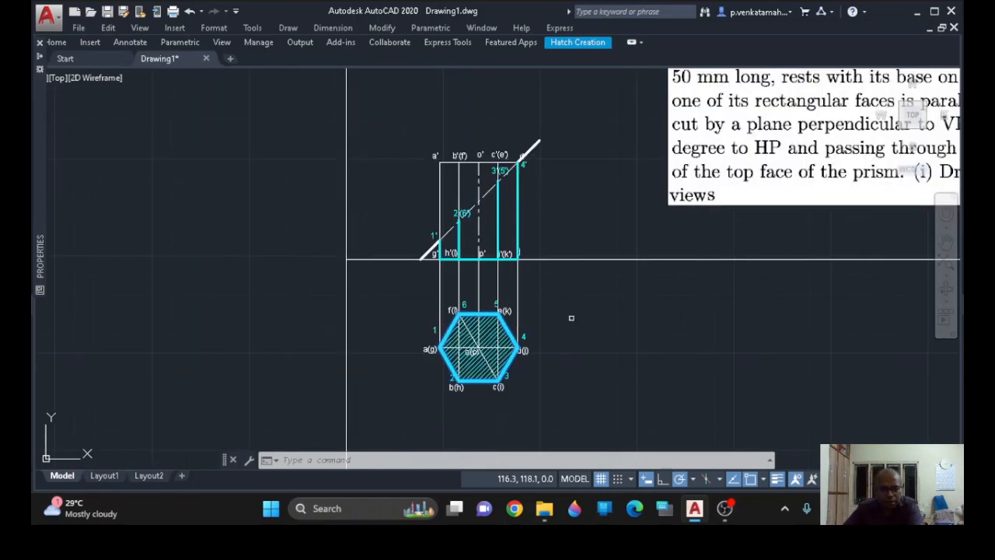
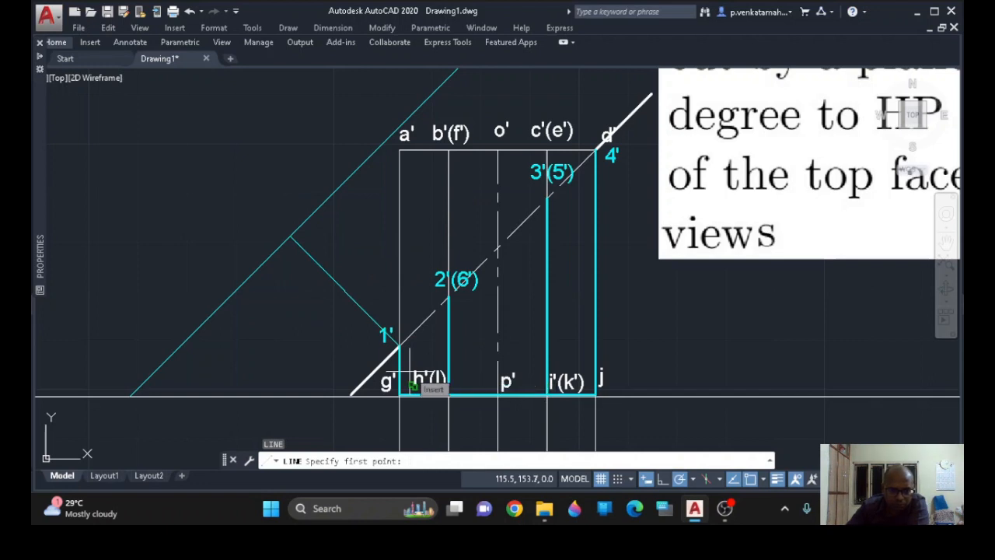
click(448, 297)
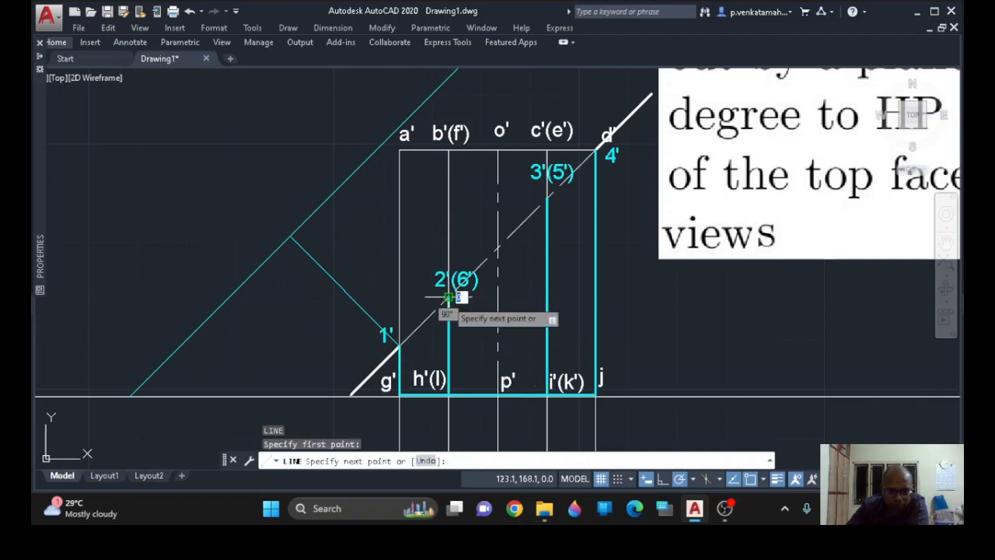
click(339, 186)
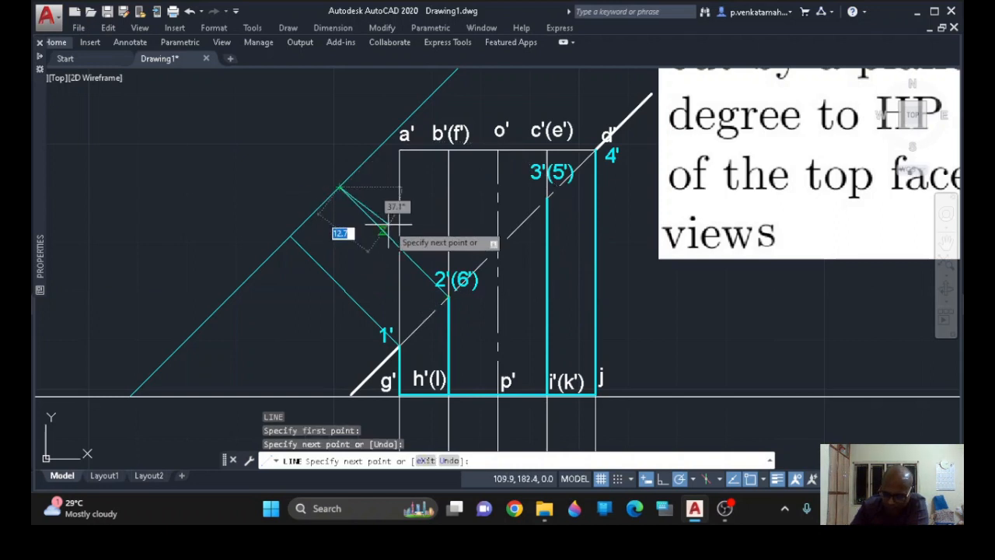
key(Return)
key(Return)
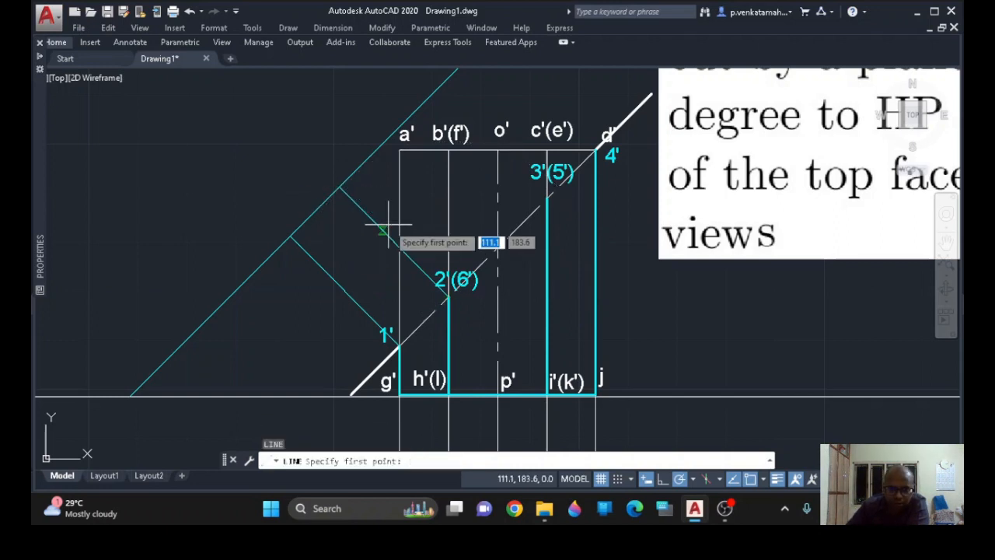
click(547, 199)
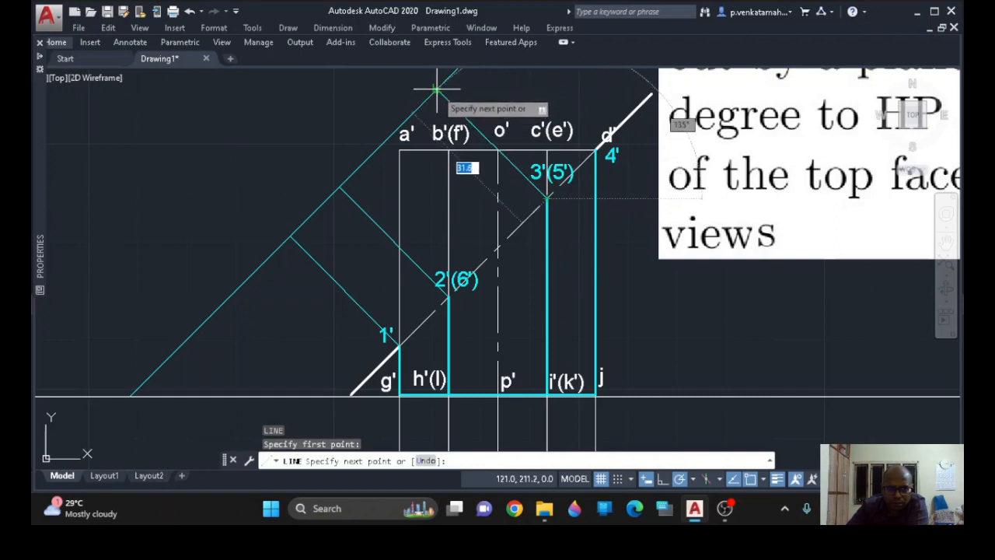
click(437, 89)
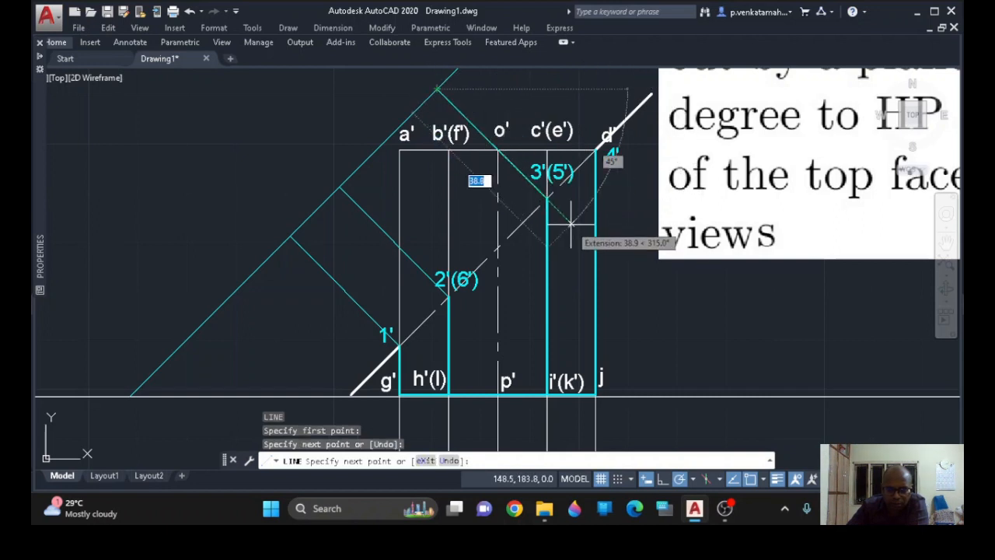
key(Return)
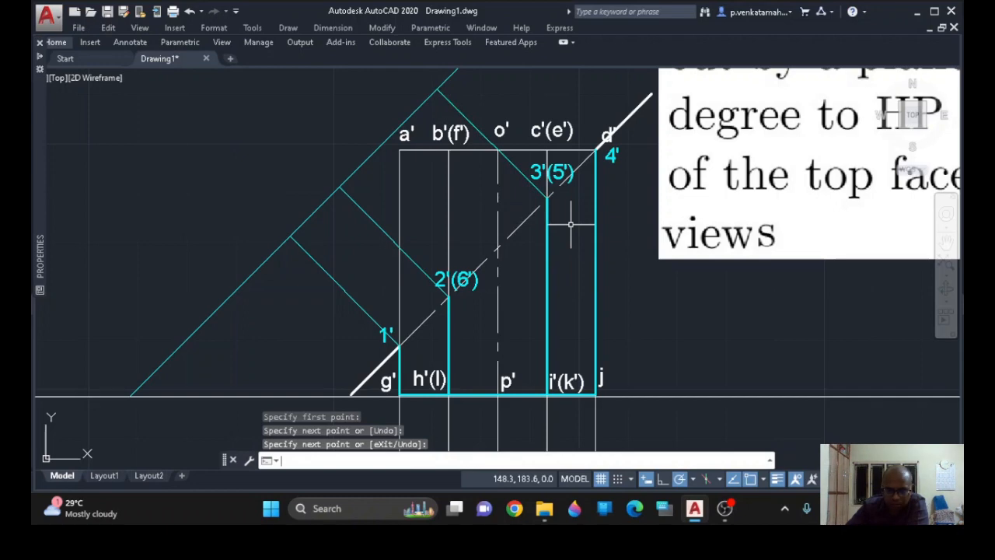
- Draw the projector from section point 4' at the prism's top corner d' perpendicular to the cyan inclined reference line
middle_drag(588, 232, 570, 283)
key(Return)
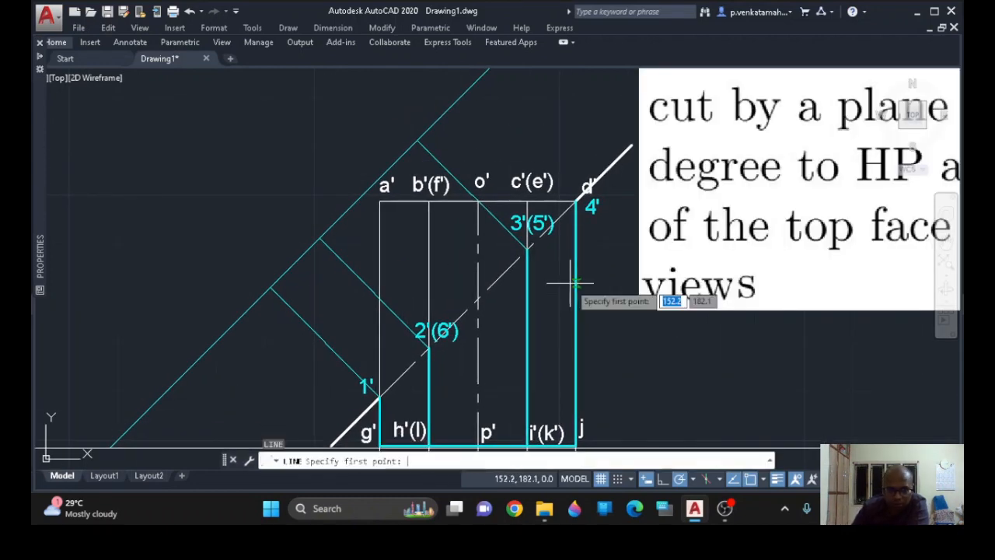
click(576, 201)
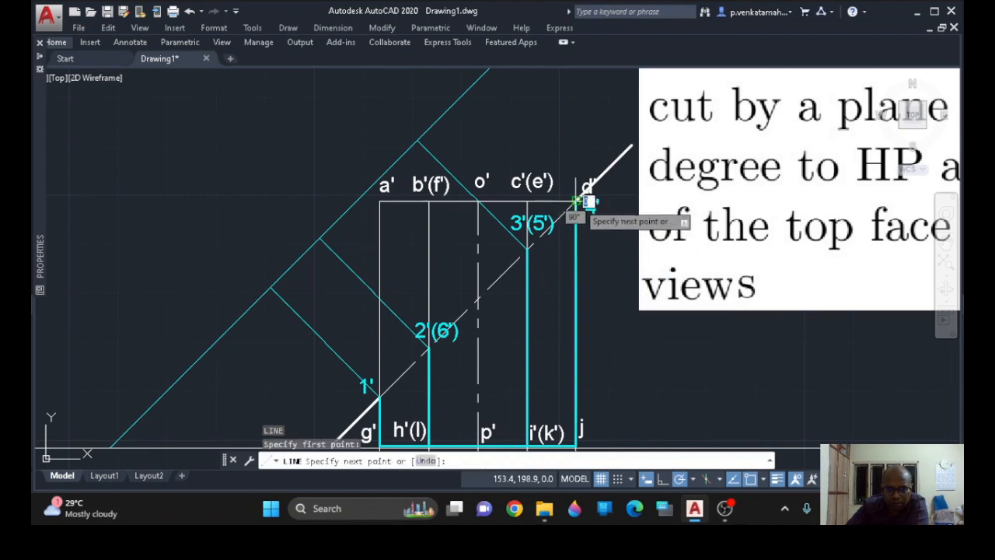
click(466, 92)
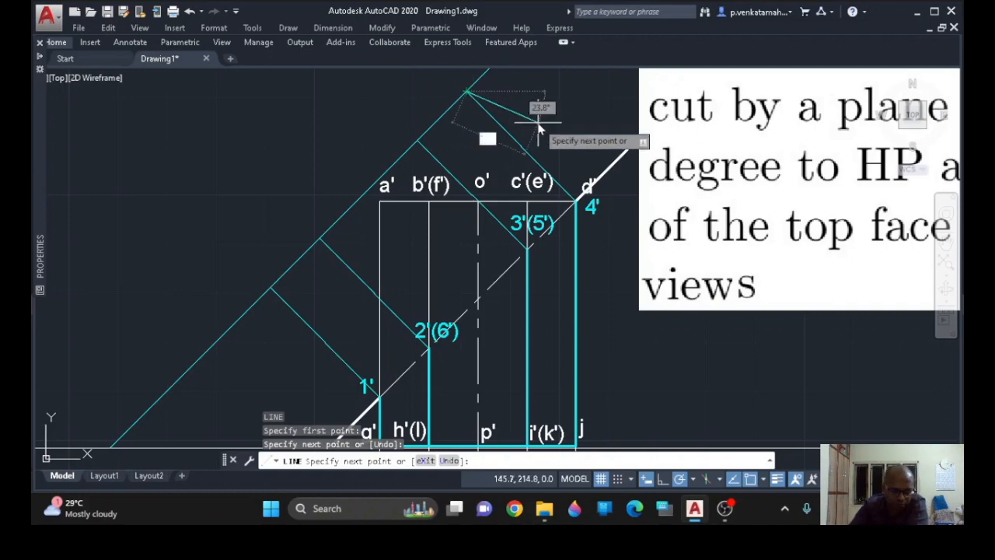
key(Escape)
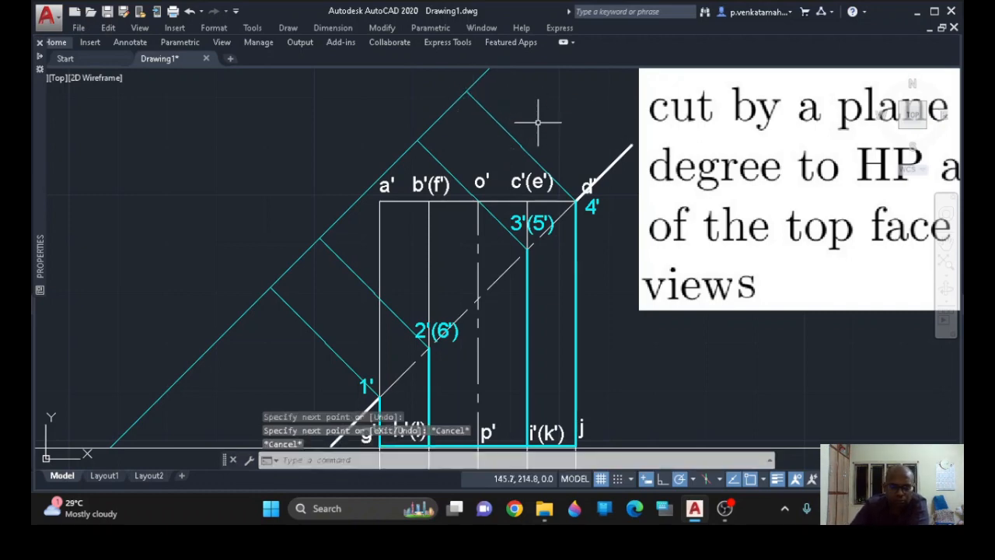
- Draw a vertical line down from the lower end of the inclined reference line on the XY line to below the hexagon
scroll(544, 127, down, 2)
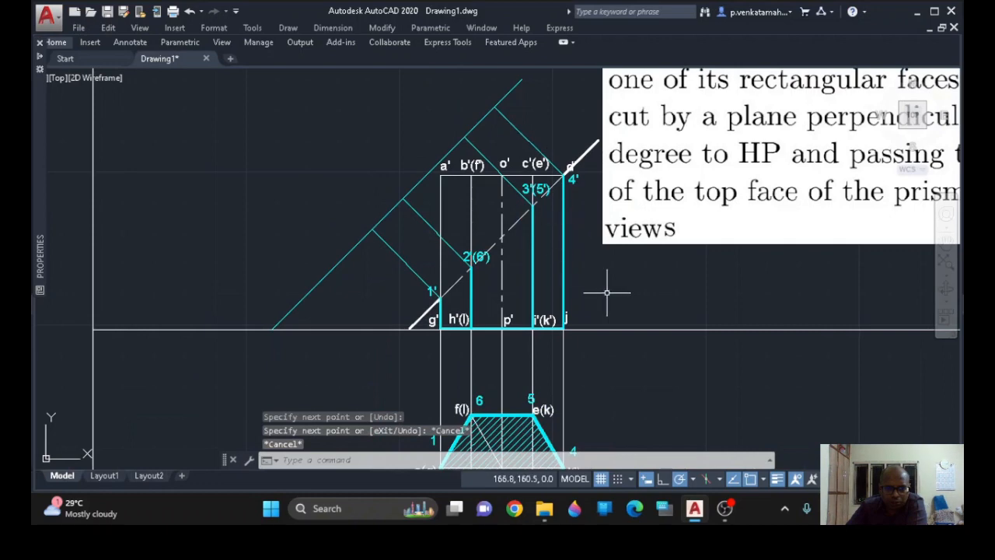
scroll(633, 322, down, 3)
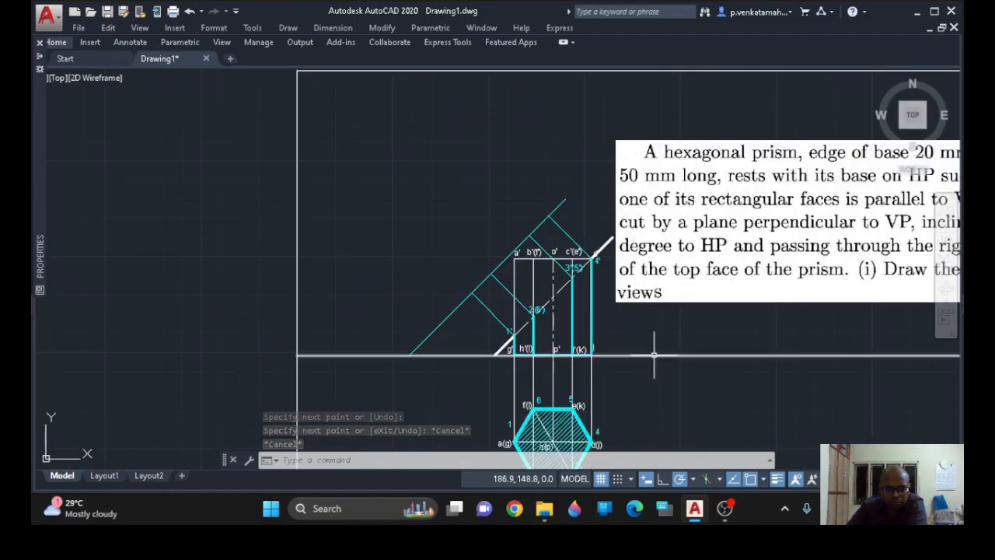
middle_drag(654, 354, 605, 293)
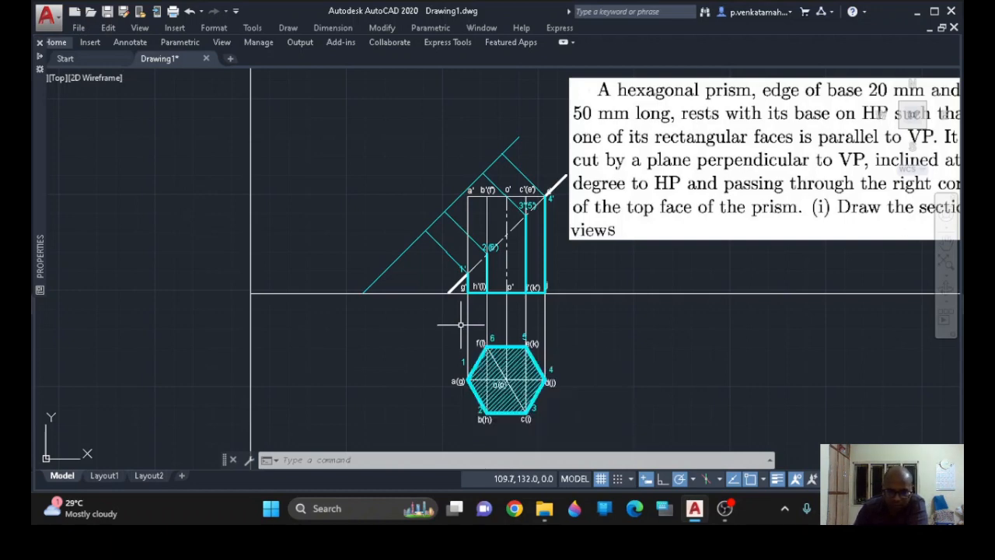
text(l)
key(Return)
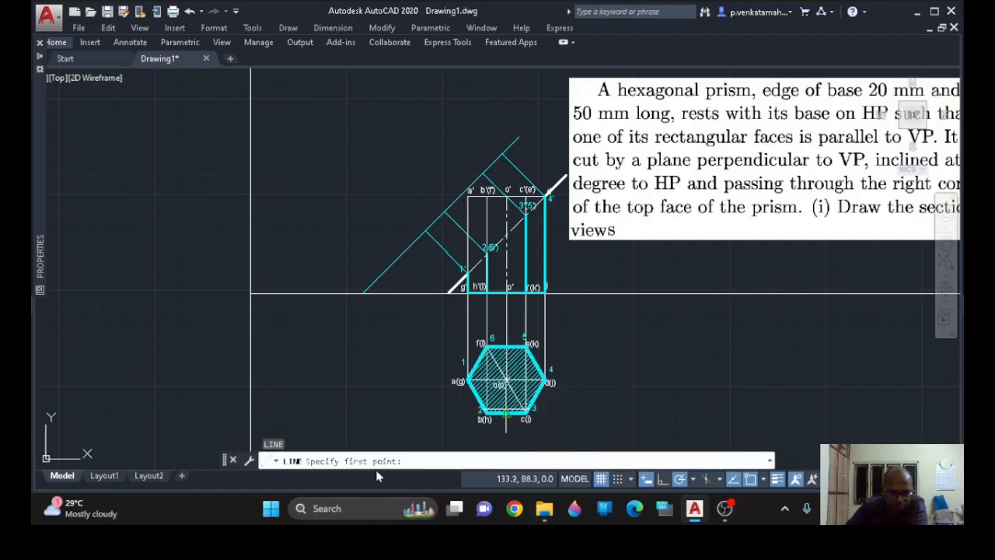
click(363, 294)
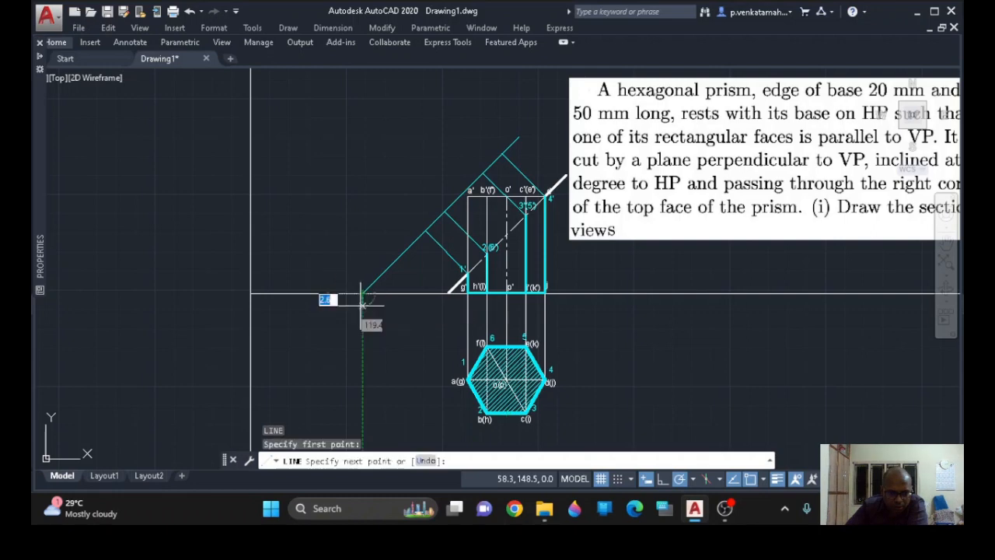
click(363, 442)
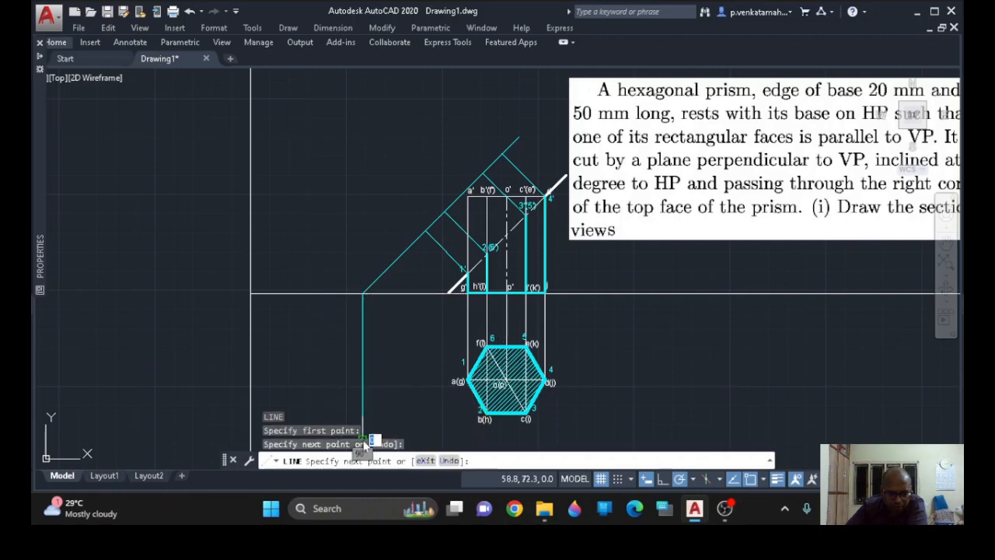
key(Escape)
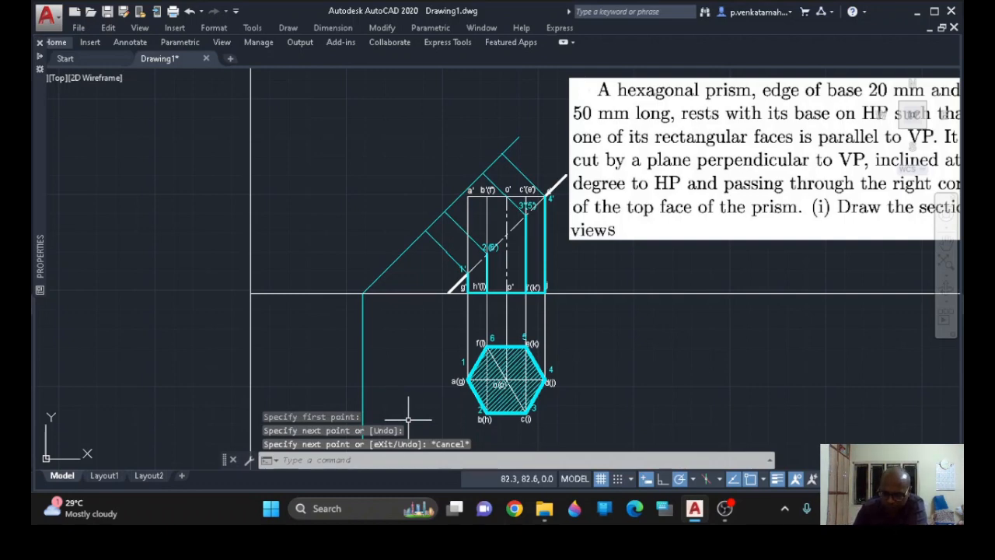
- Draw horizontal projectors from the top-view hexagon corners 1, 6 and 2 to the vertical cyan line
key(Return)
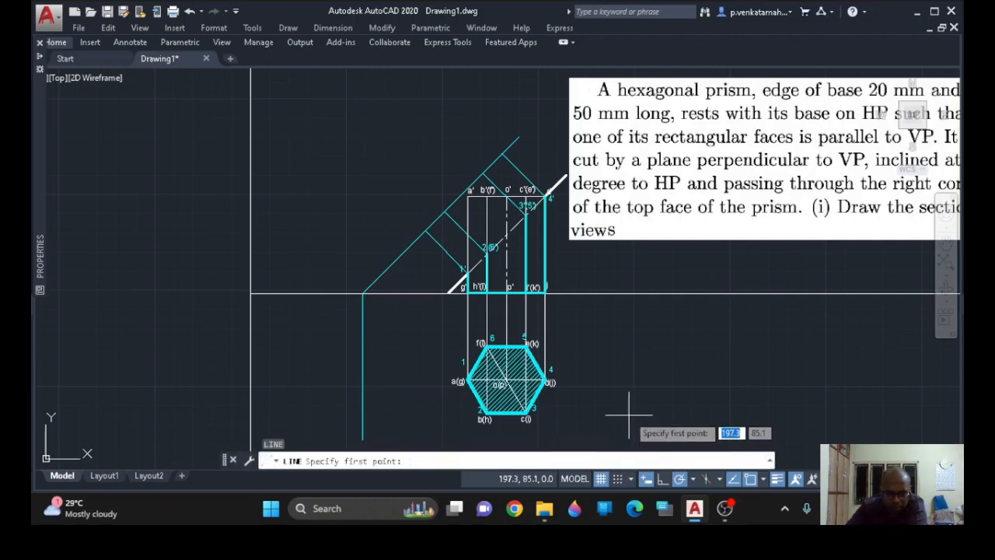
click(459, 381)
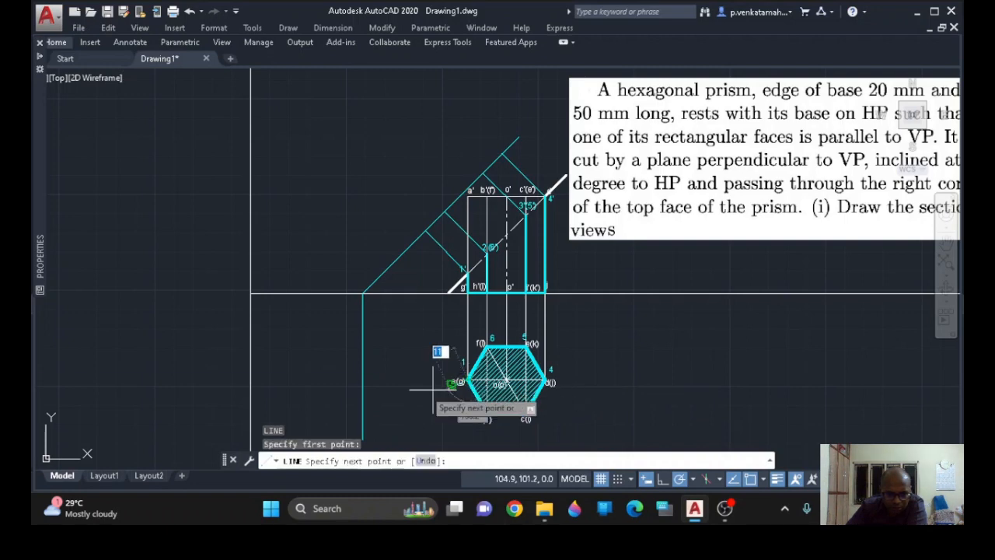
click(362, 380)
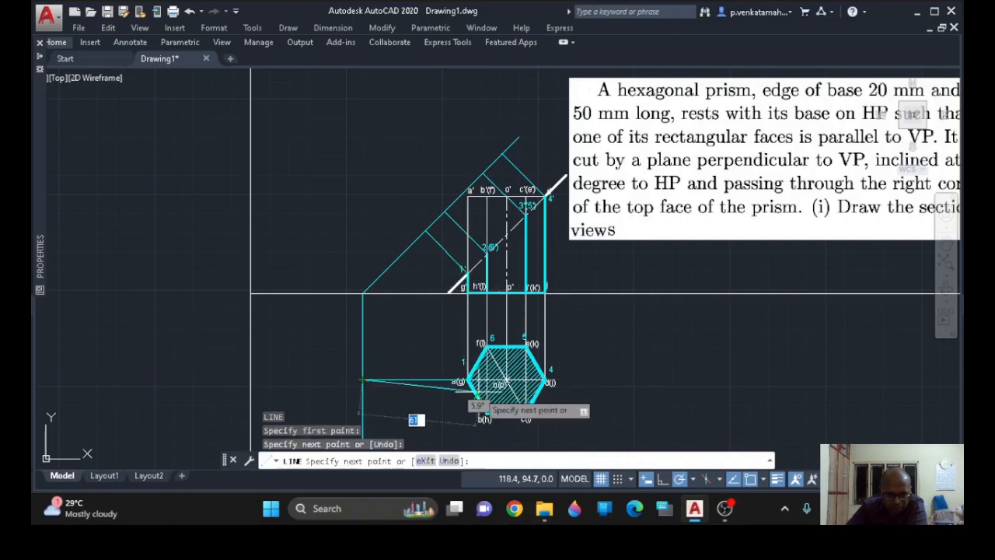
key(Return)
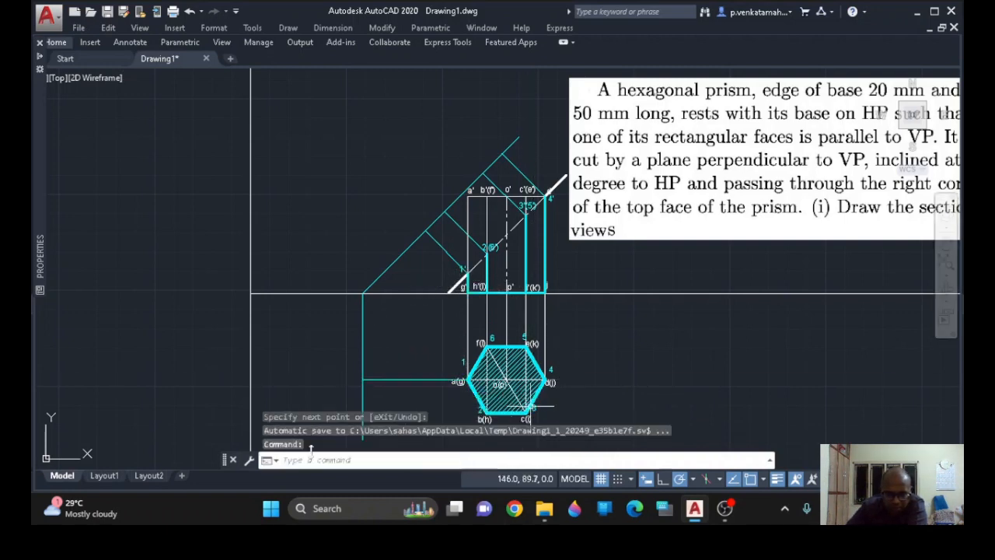
key(Return)
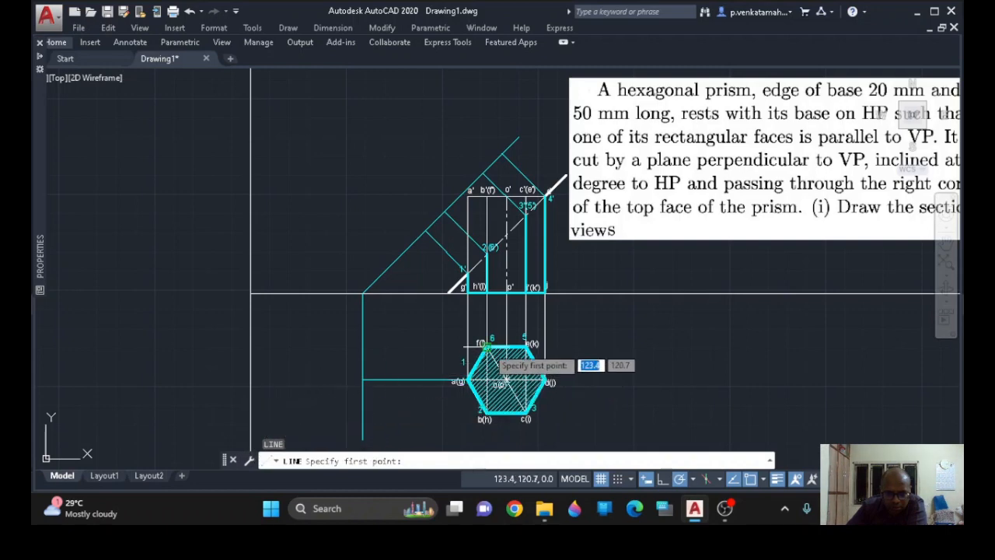
click(487, 347)
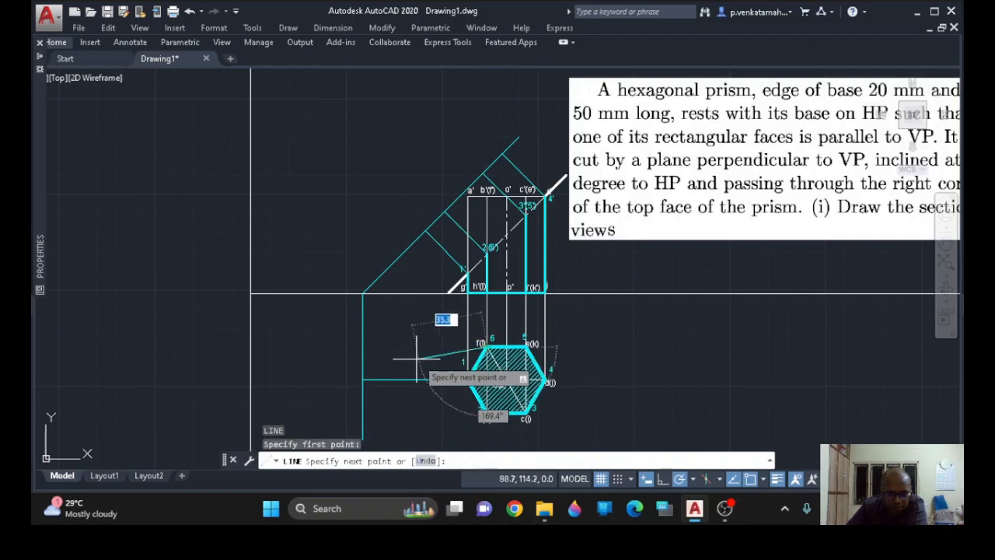
click(363, 347)
key(Return)
key(Return)
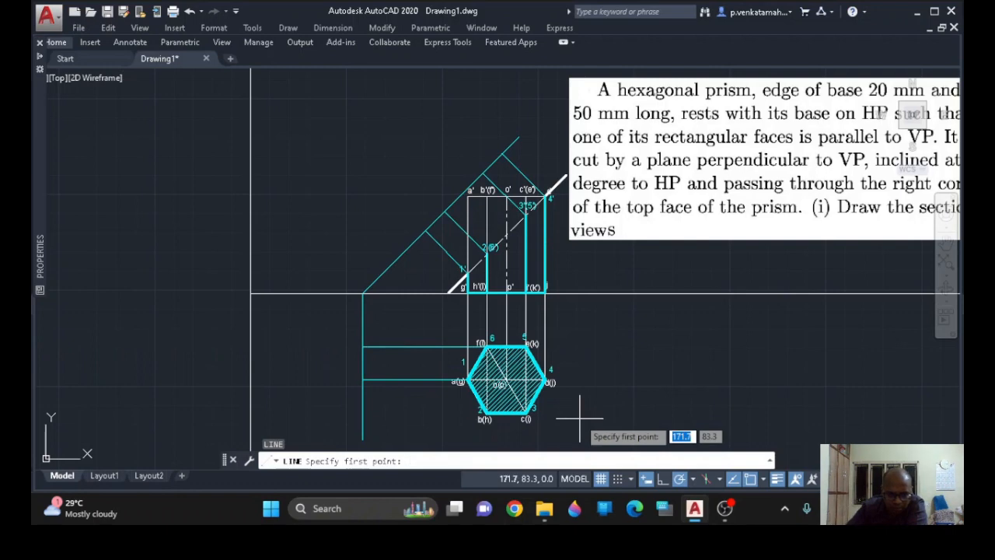
click(480, 413)
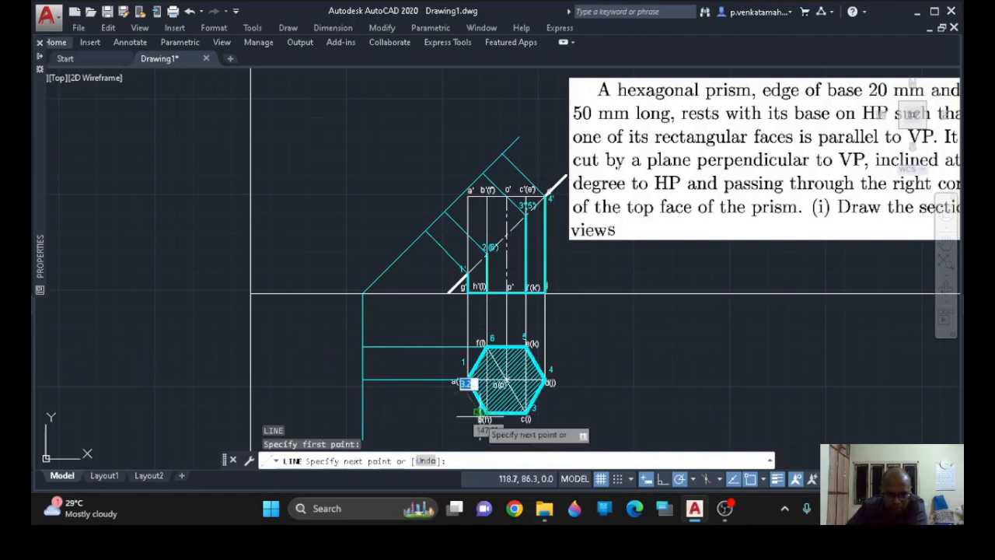
click(363, 413)
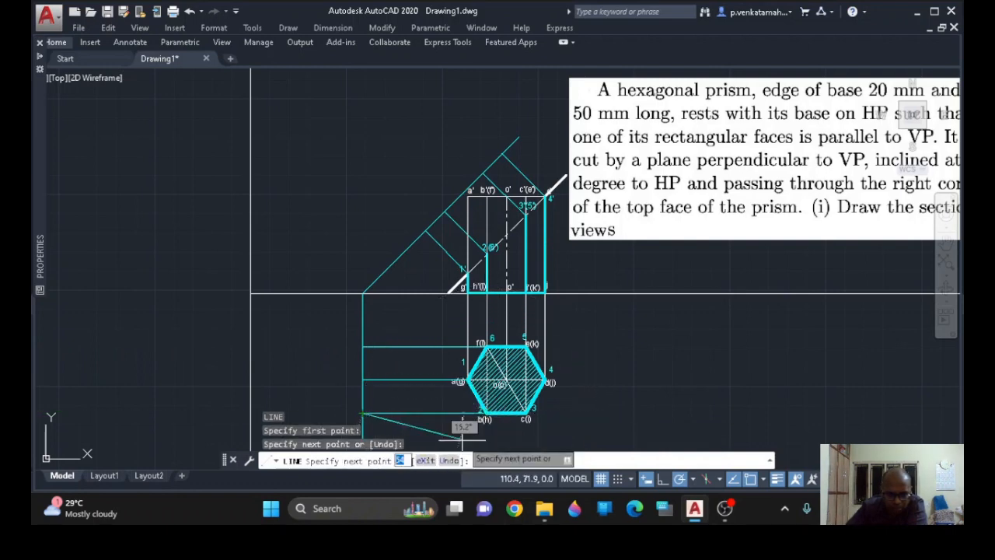
key(Return)
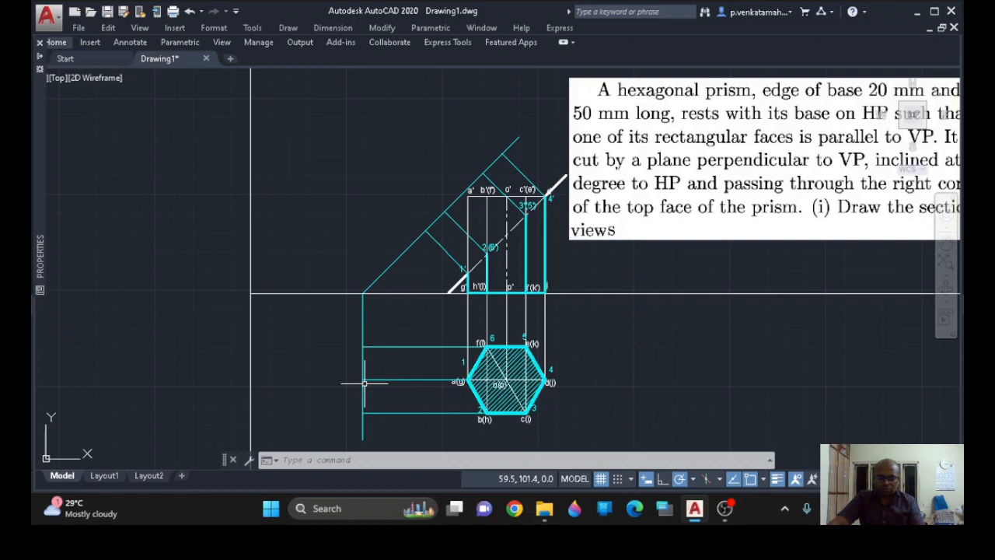
- Draw a line at 135° up from the intersection of the inclined and vertical reference lines on XY, perpendicular to the inclined one
text(l)
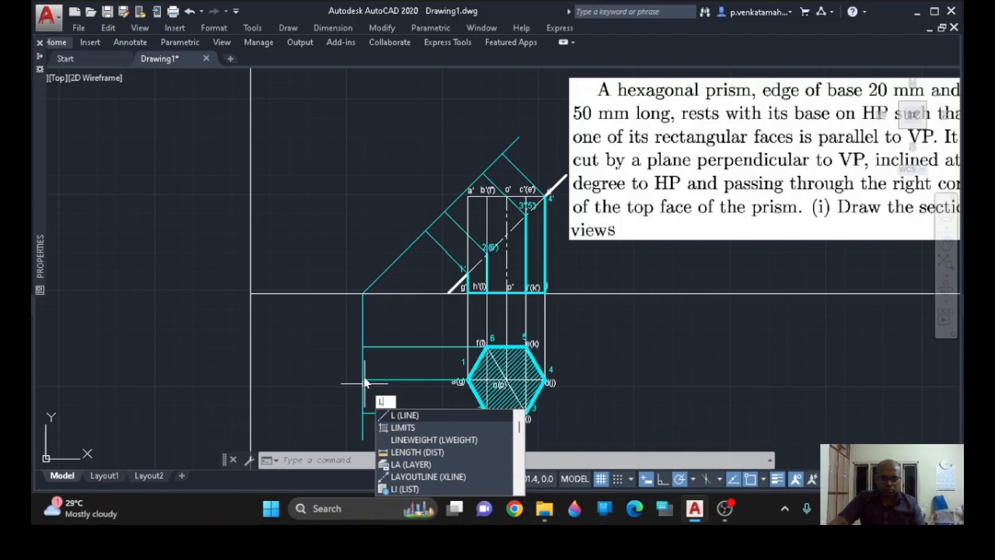
key(Return)
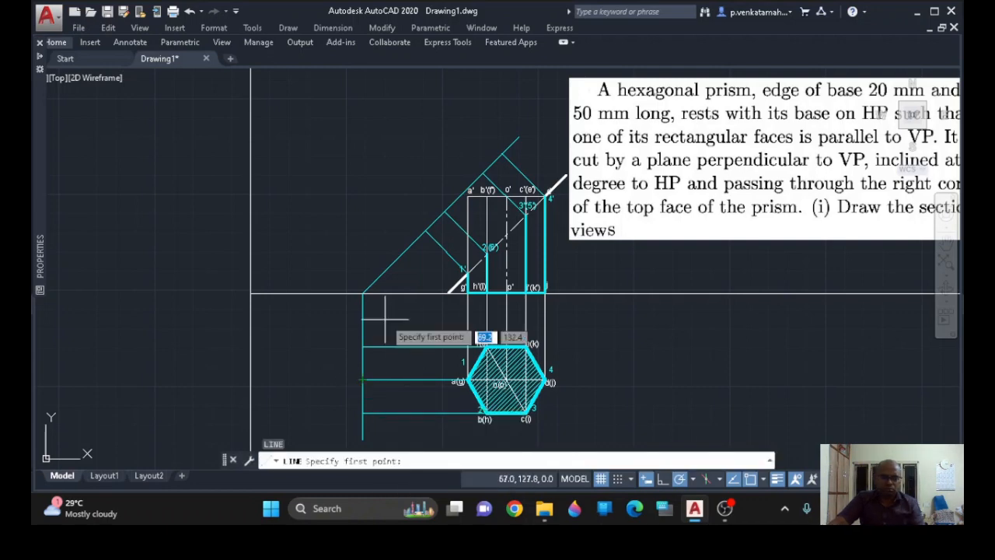
click(362, 293)
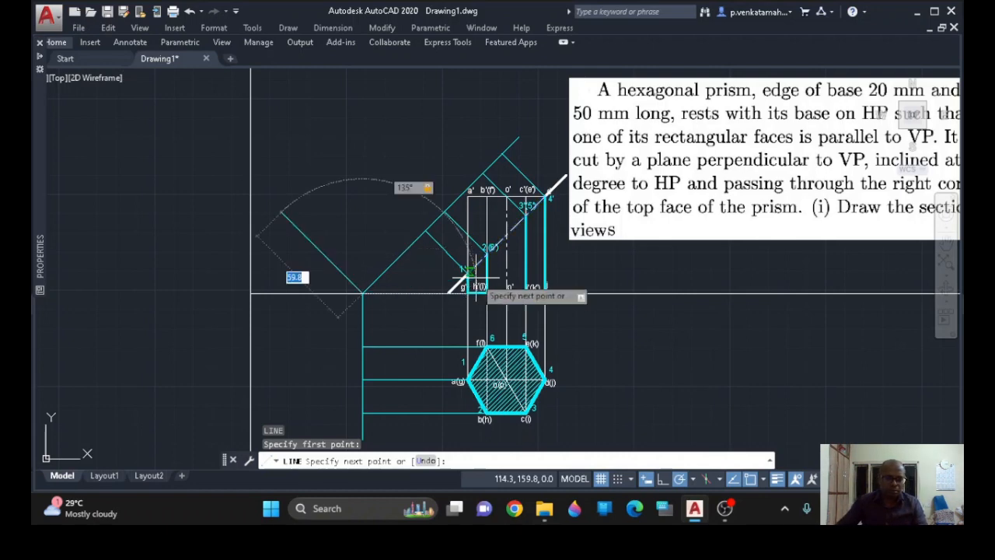
click(247, 156)
key(Escape)
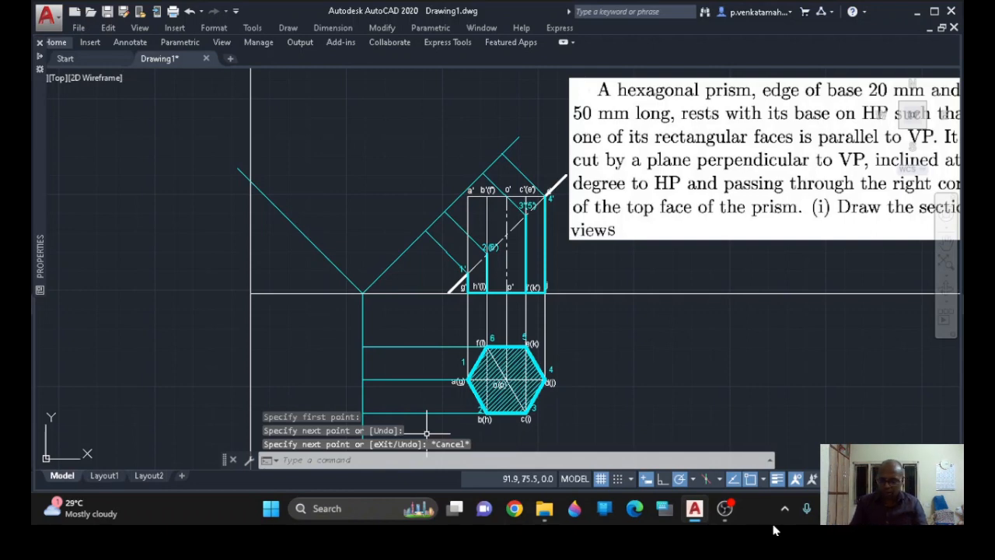
- Draw an arc centred where the reference lines meet on XY, from corner 6's projector end on the vertical line to the 135° line
text(a)
key(Return)
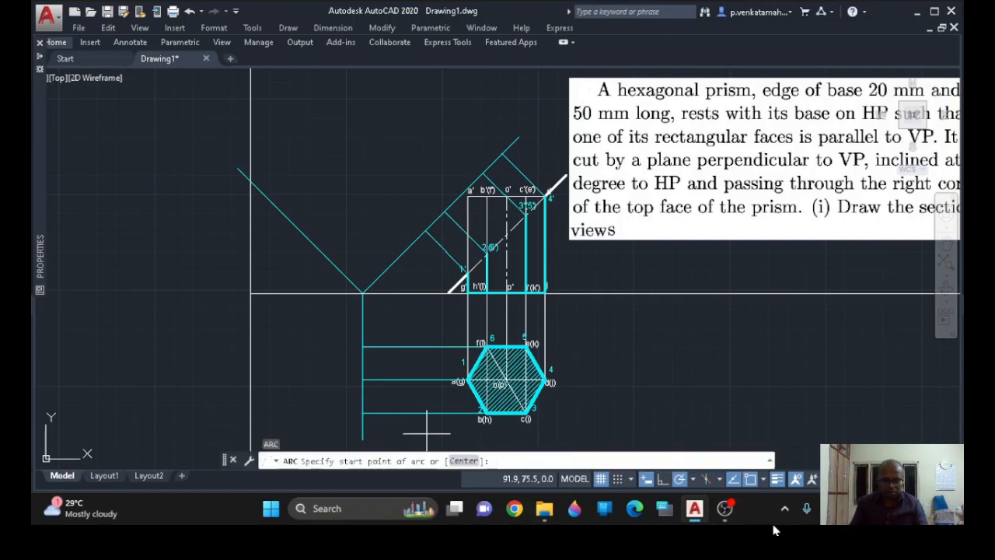
text(c)
key(Return)
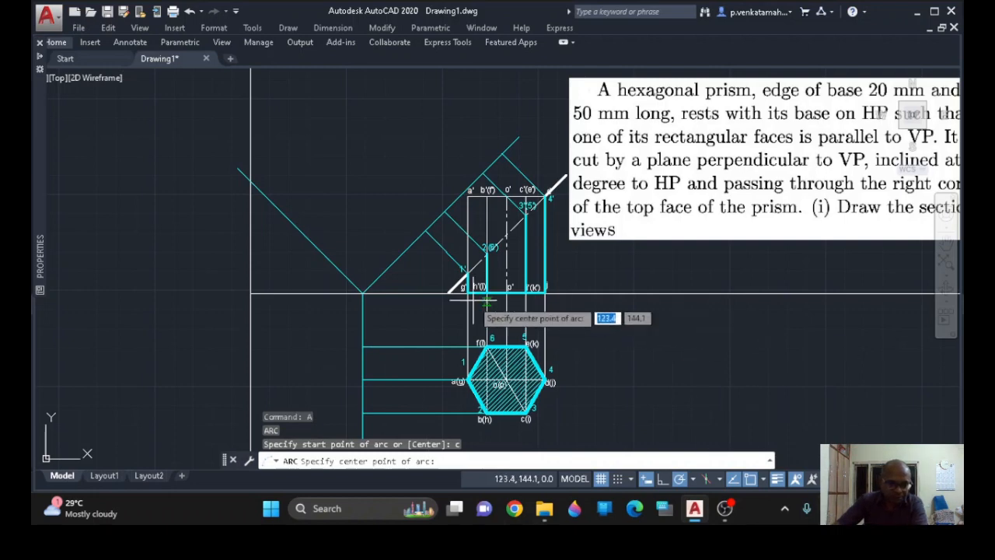
click(362, 293)
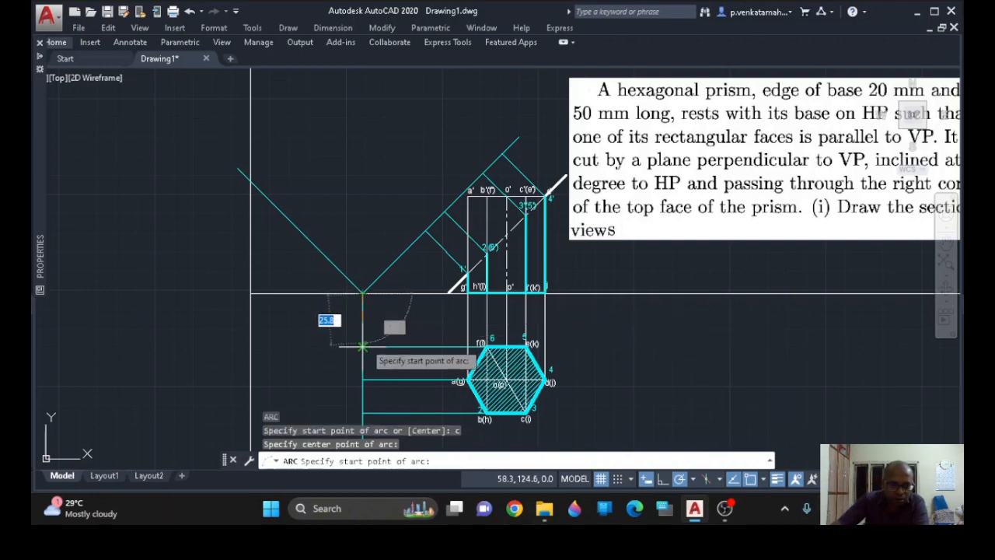
click(363, 345)
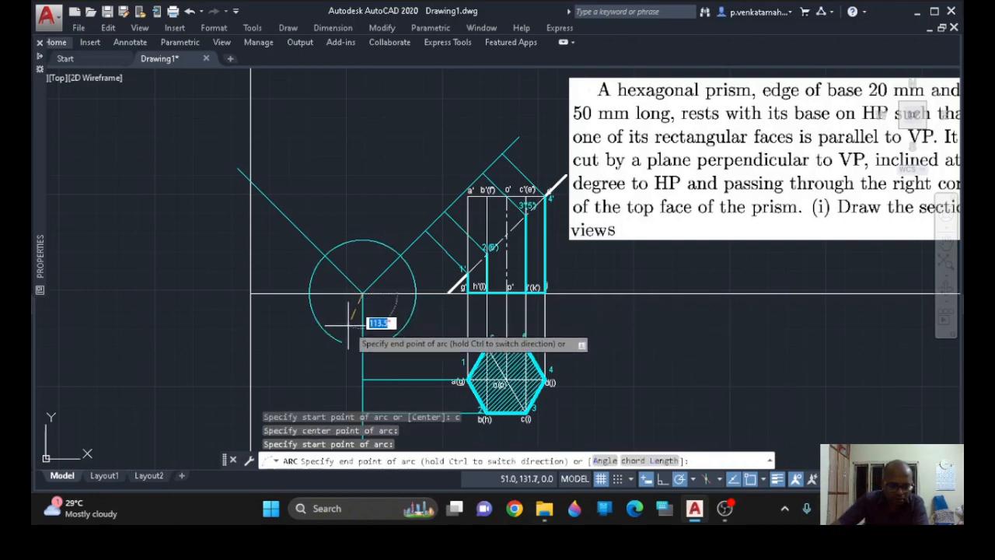
click(330, 263)
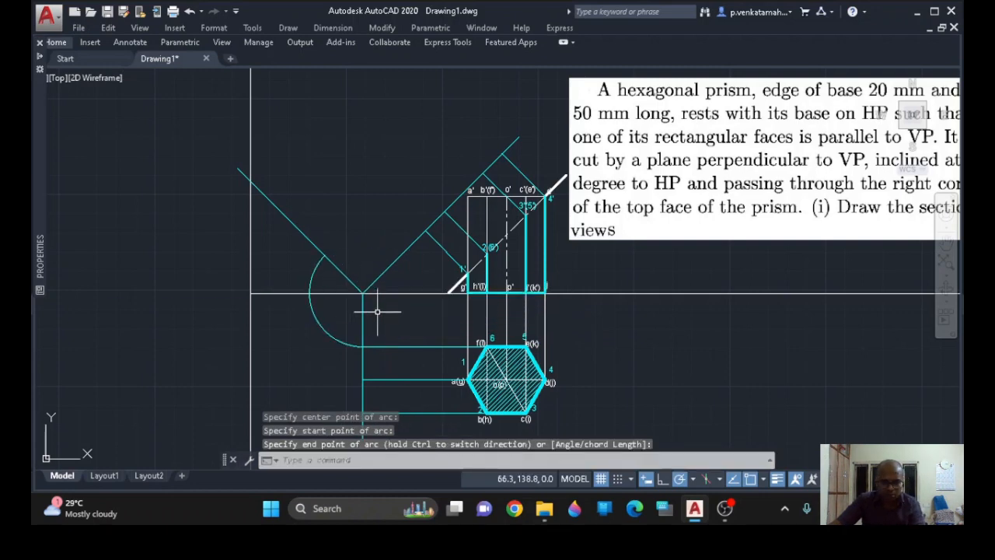
- Draw a concentric arc from corner 1's projector end on the vertical reference line to the 135° line
key(Return)
text(c)
key(Return)
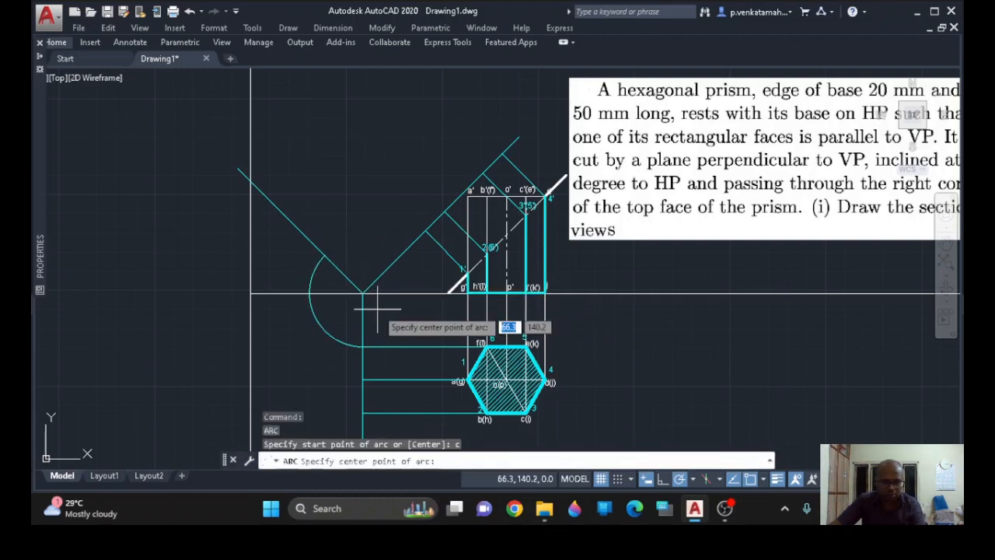
click(362, 294)
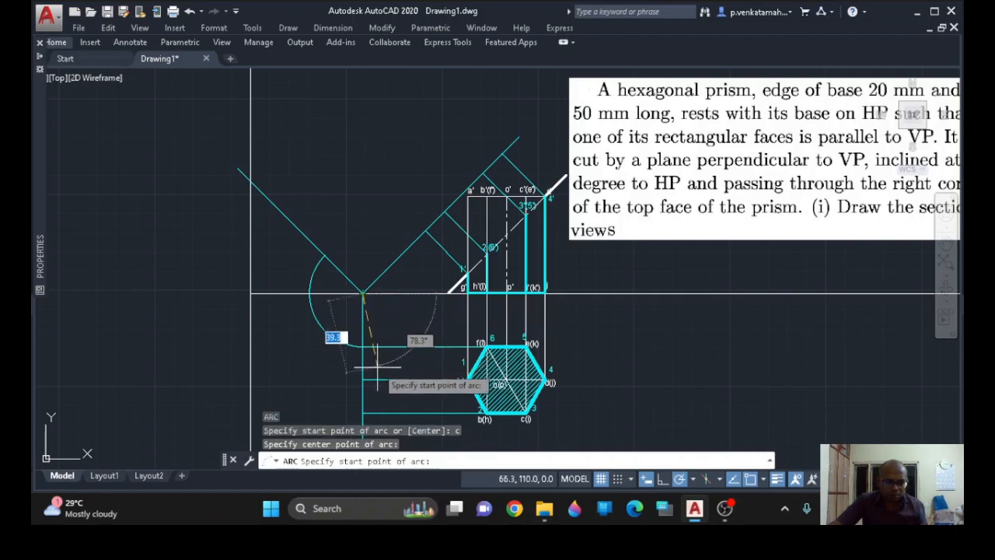
click(451, 294)
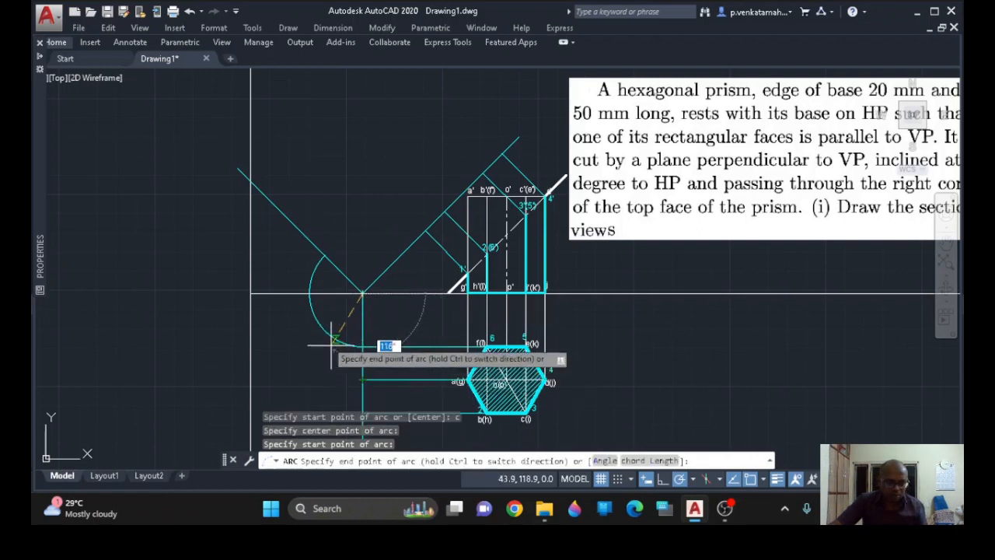
click(301, 231)
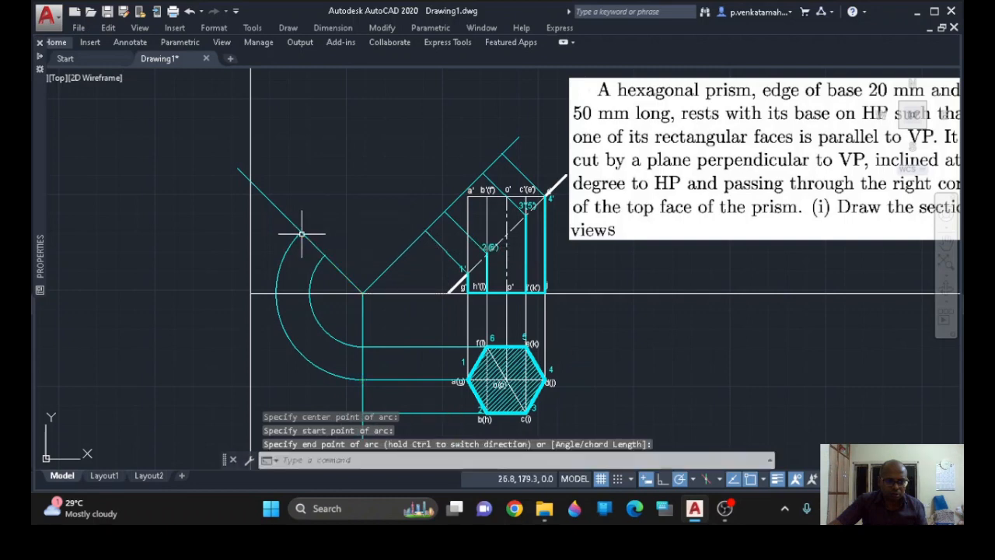
- Draw the outermost concentric arc from corner 2's projector end on the vertical reference line to the 135° line
key(Return)
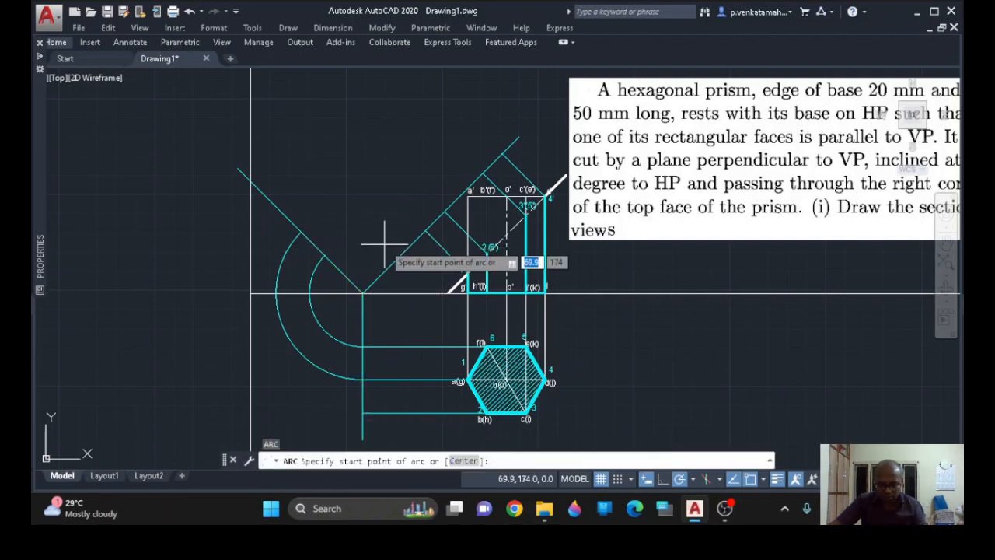
key(Return)
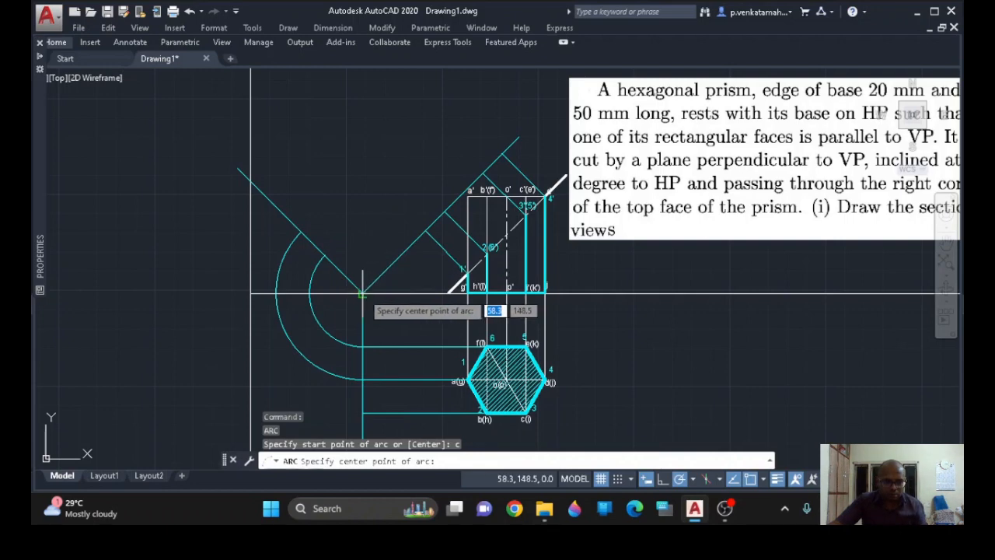
click(362, 294)
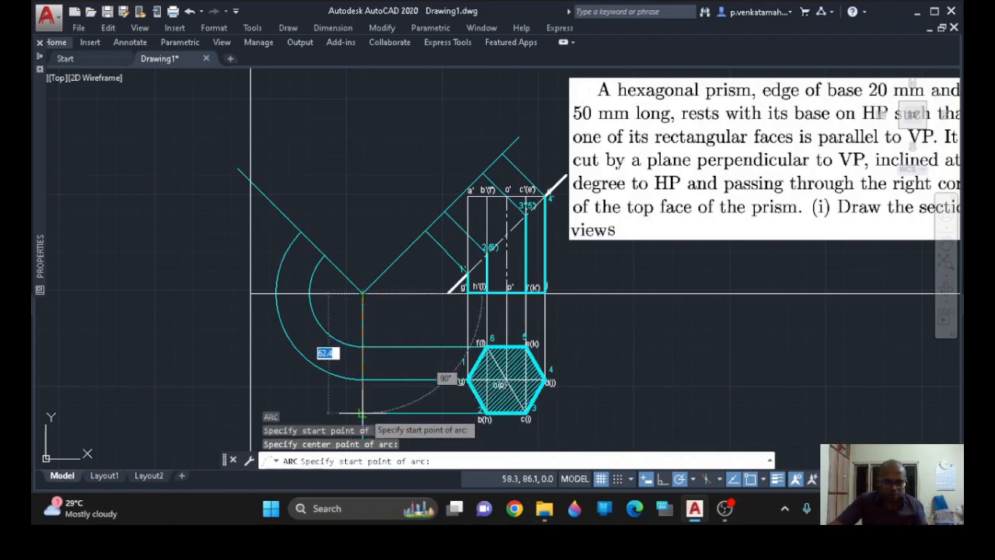
click(362, 413)
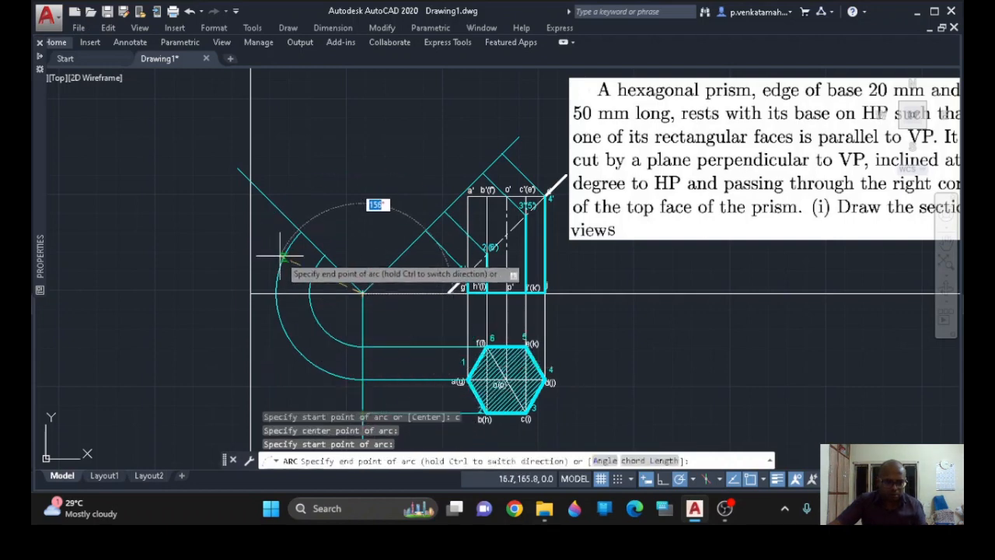
click(281, 210)
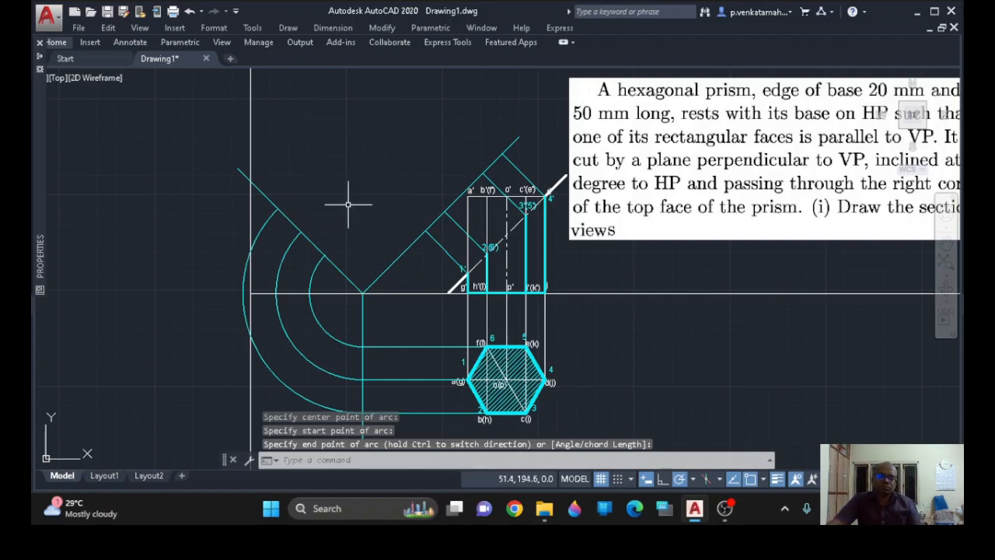
middle_drag(380, 199, 313, 242)
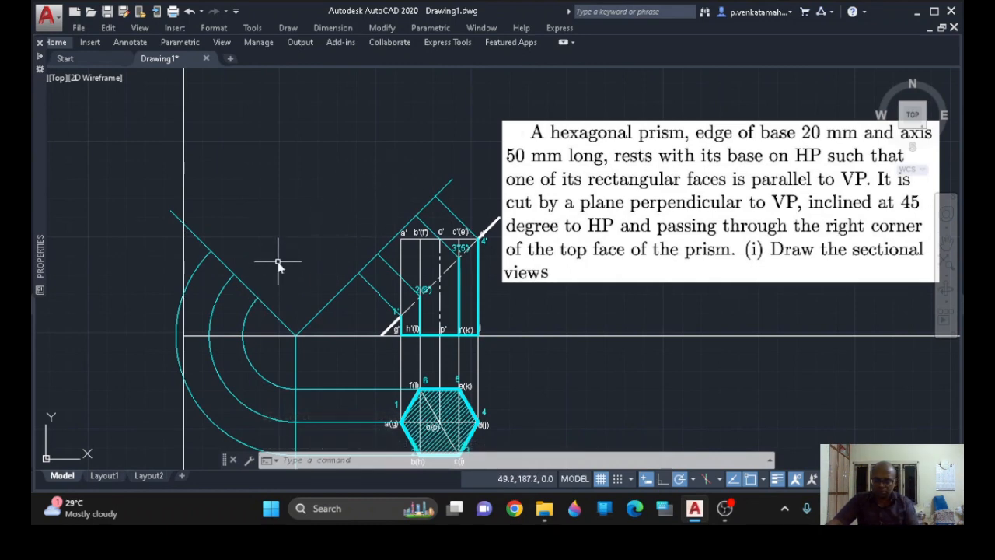
text(l)
key(Return)
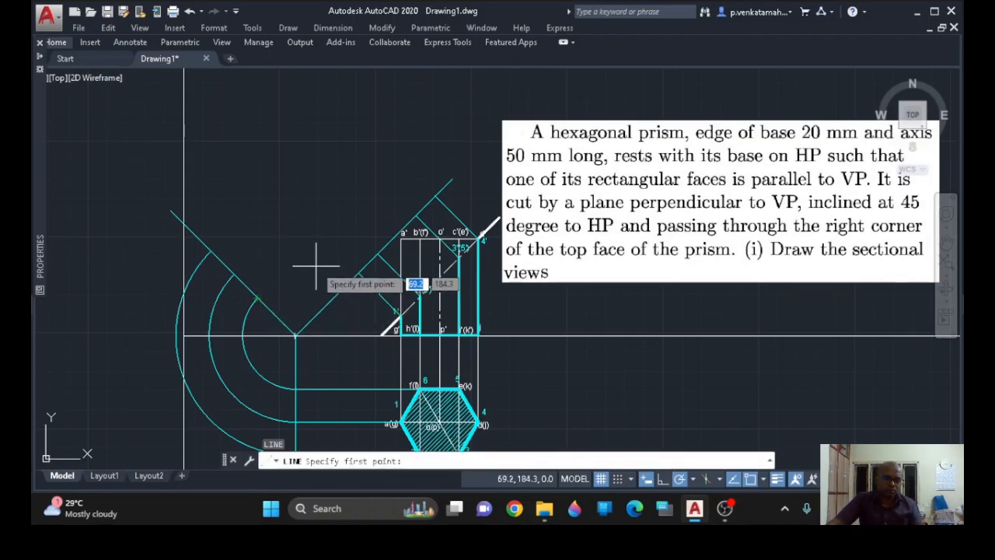
key(Escape)
- Copy the inclined reference line from its lower end on XY to the three arc endpoints on the 135° line
click(330, 298)
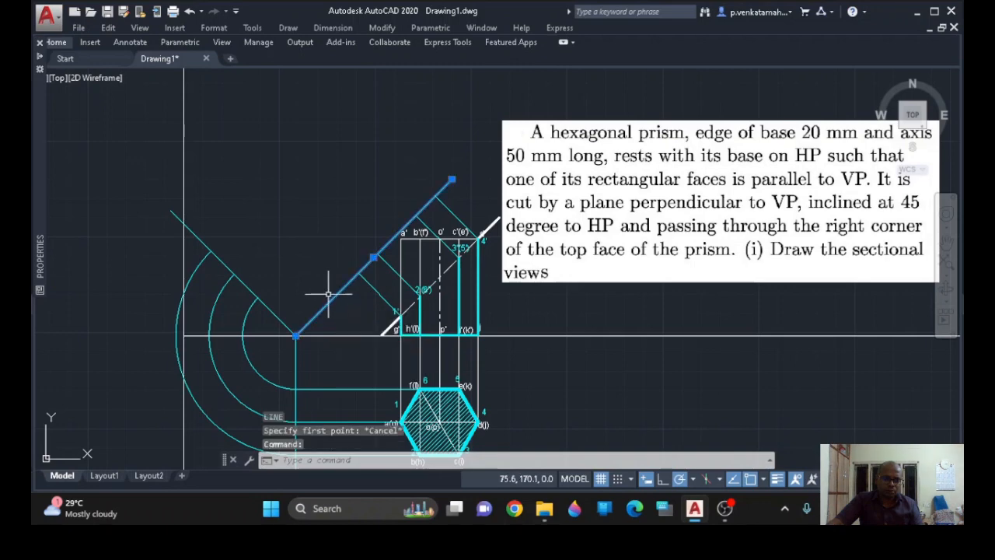
text(co)
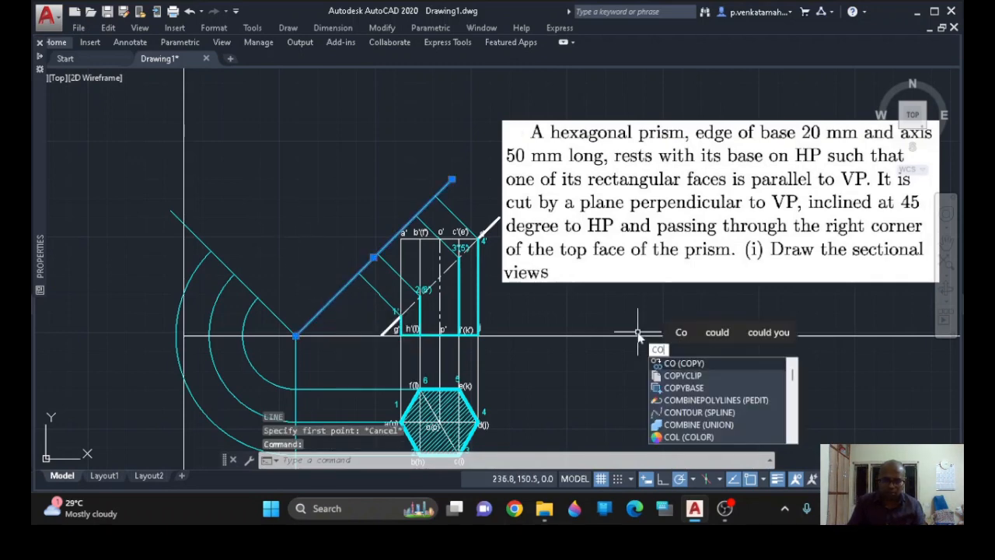
key(Return)
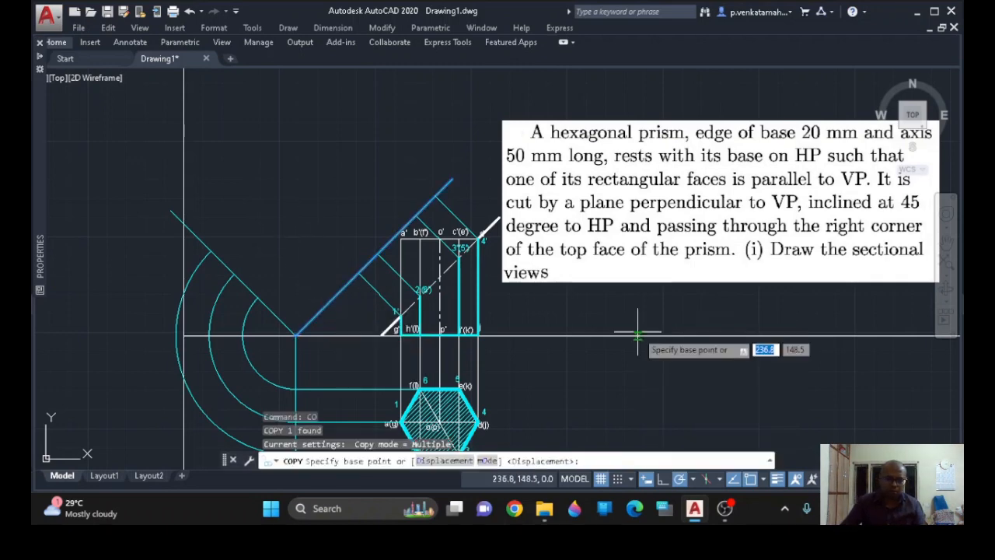
click(296, 336)
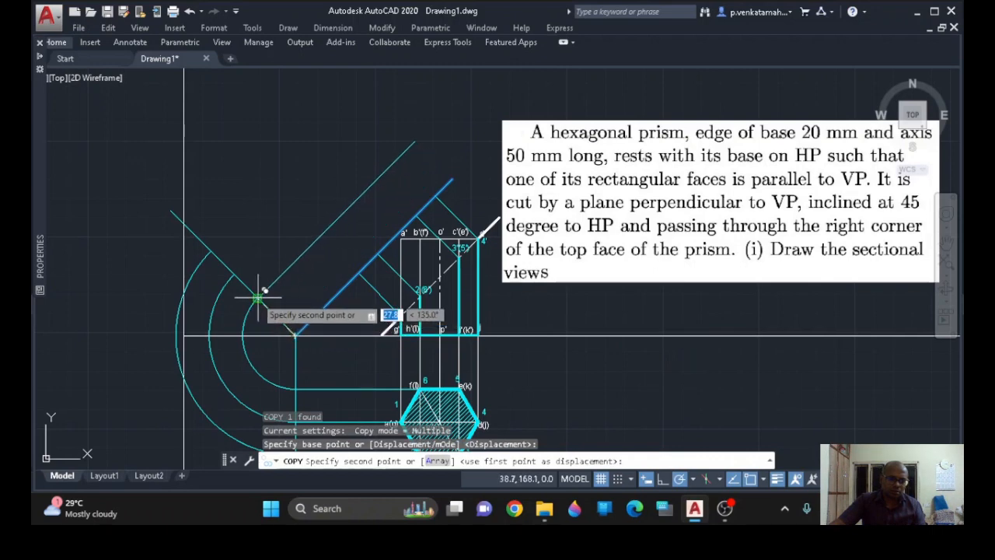
click(257, 296)
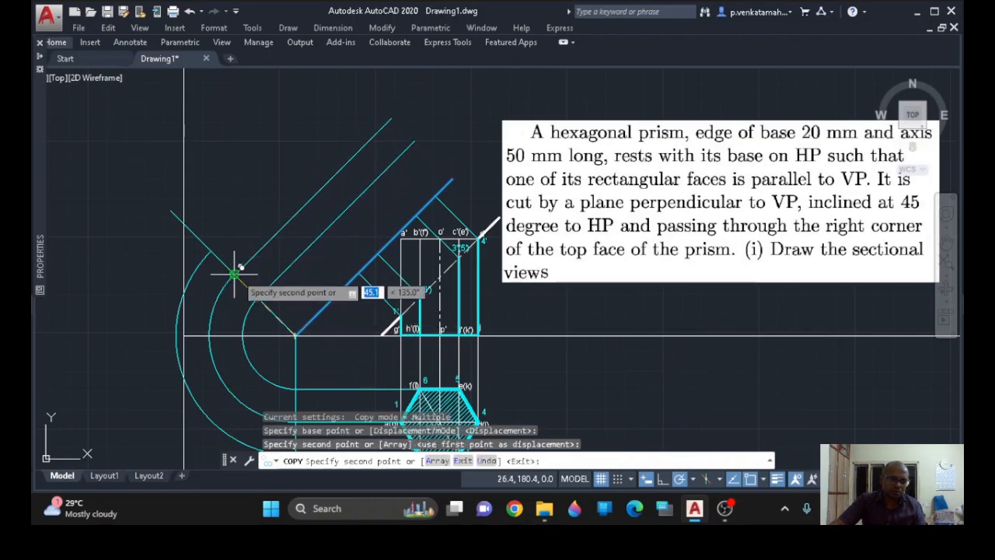
scroll(242, 273, up, 4)
click(224, 262)
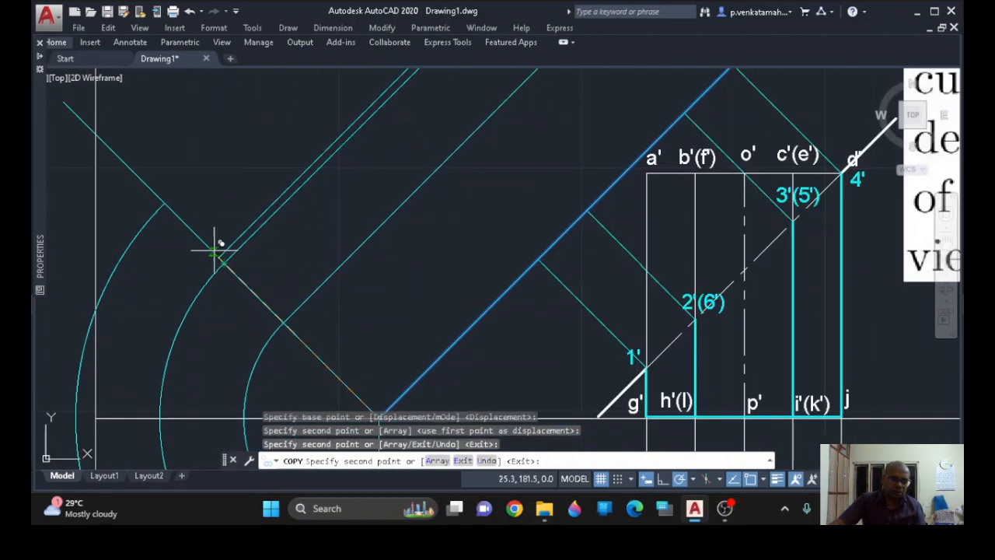
click(163, 204)
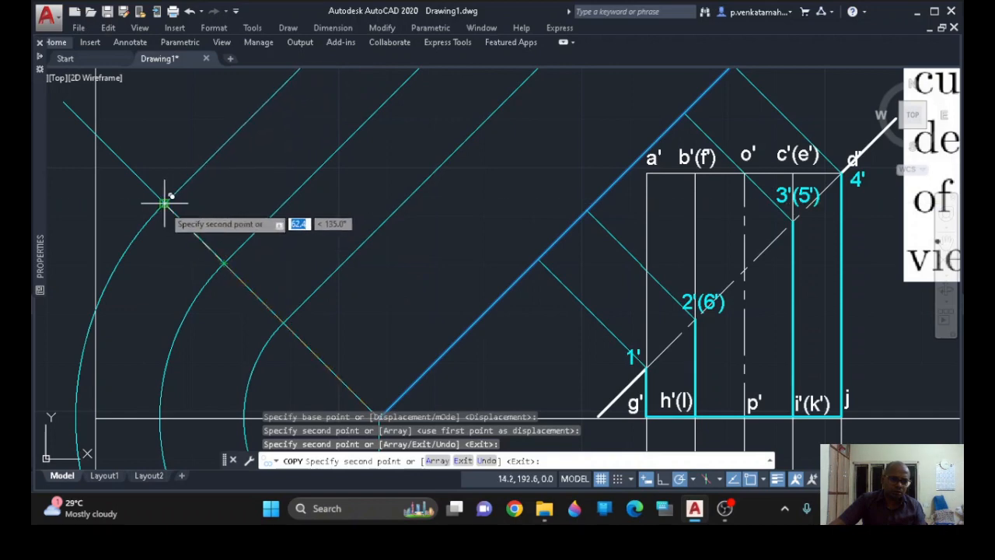
key(Escape)
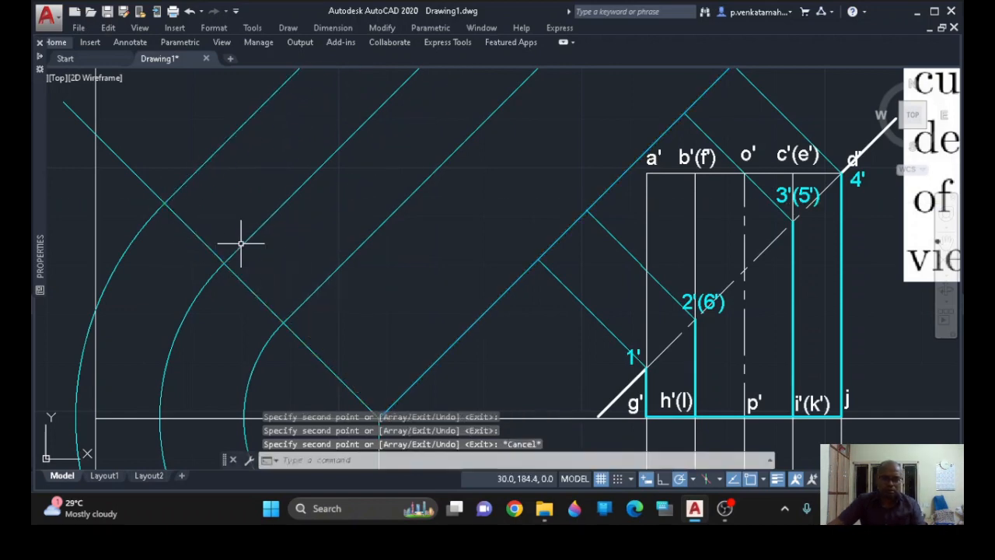
- Extend the projectors from section points 1' and 4' beyond the inclined reference line to the middle parallel line
scroll(266, 266, down, 4)
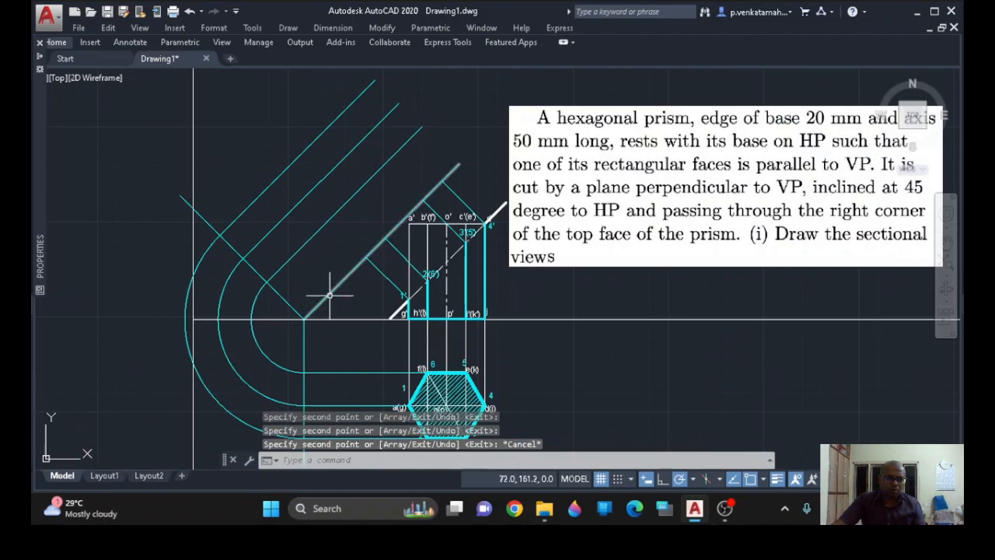
middle_drag(365, 291, 368, 259)
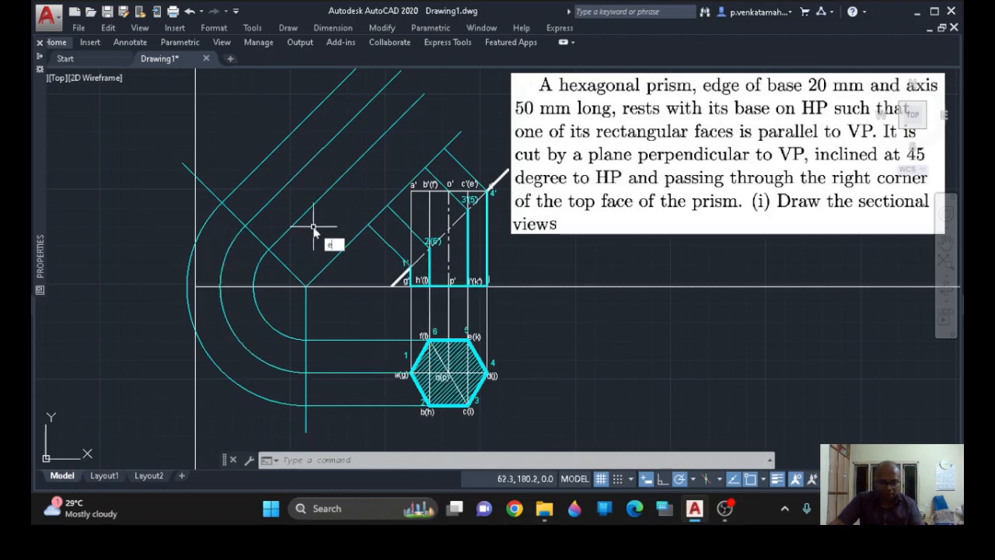
text(xt)
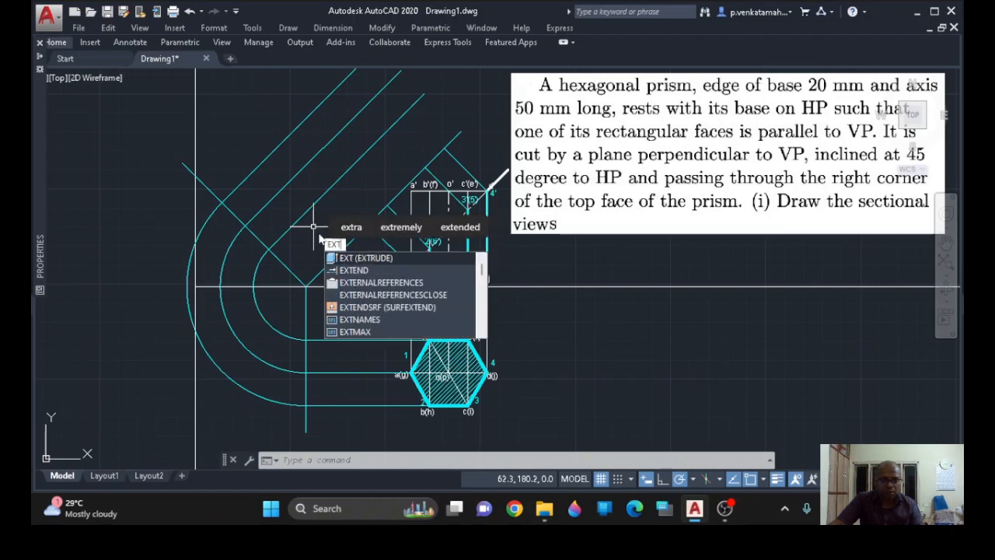
click(354, 270)
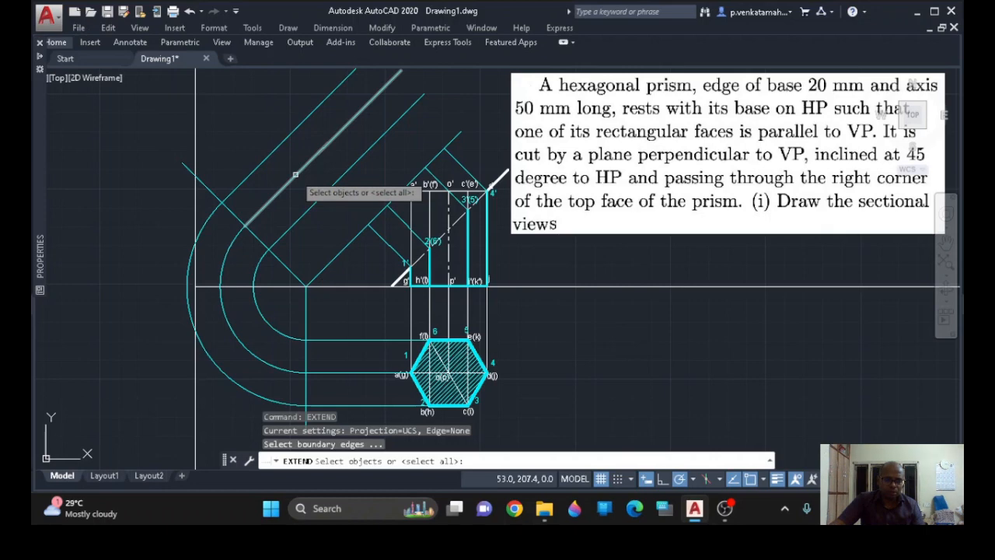
click(295, 174)
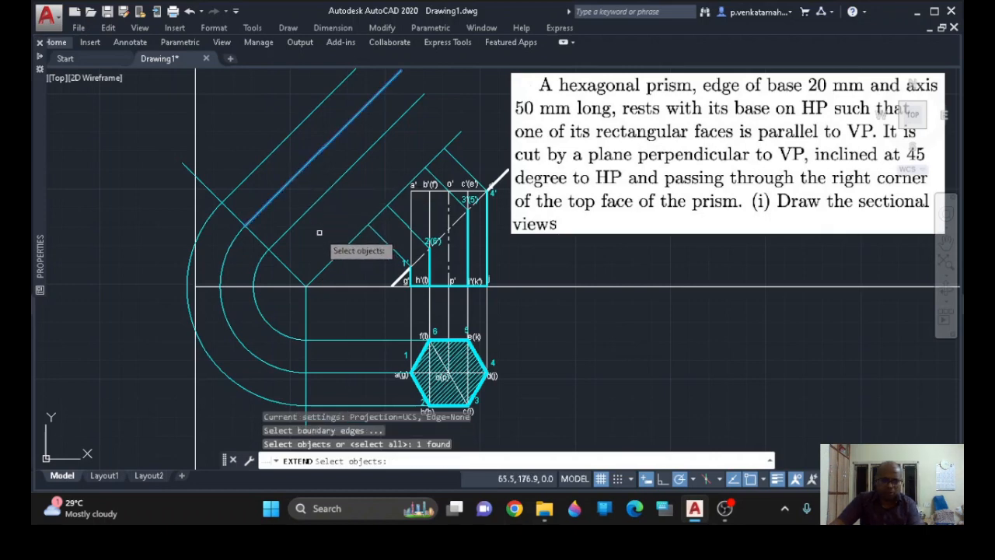
key(Return)
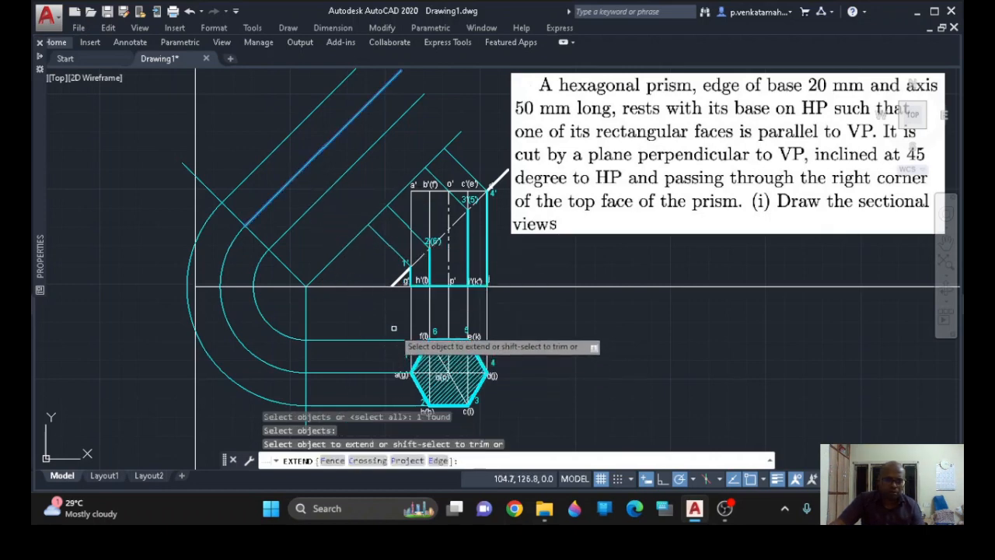
click(376, 234)
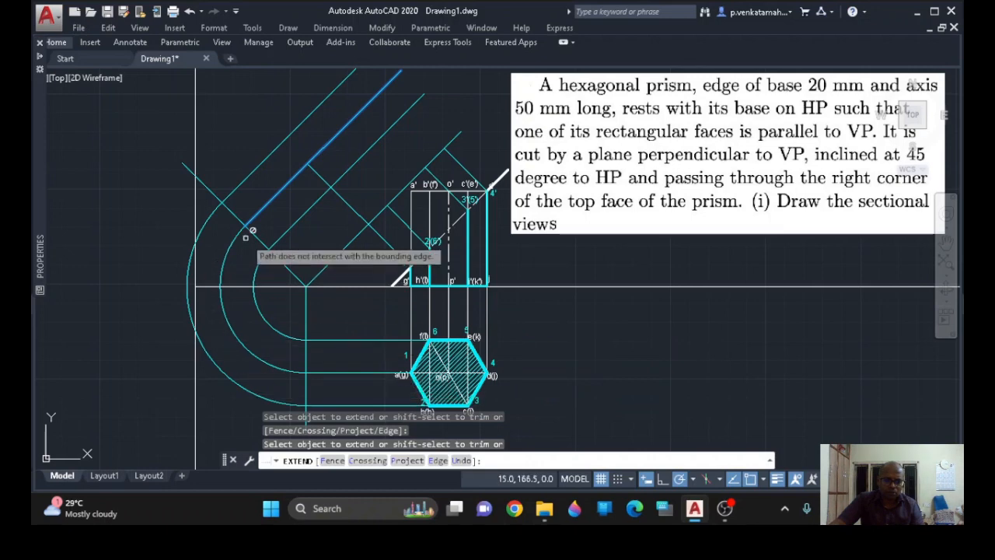
click(458, 165)
key(Escape)
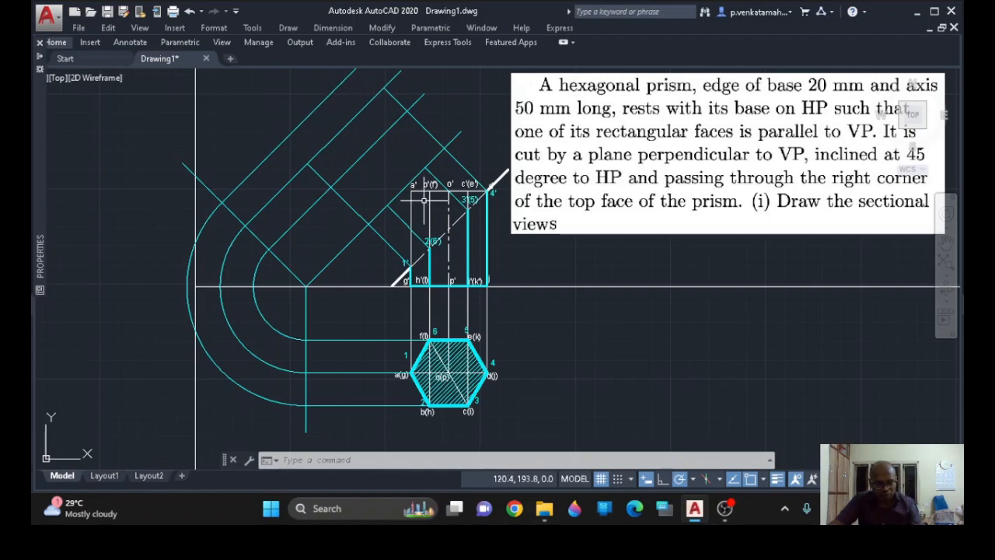
- Extend the projectors from section points 2'(6') and 3'(5') to the parallel line nearest the inclined reference line
text(ex)
key(Return)
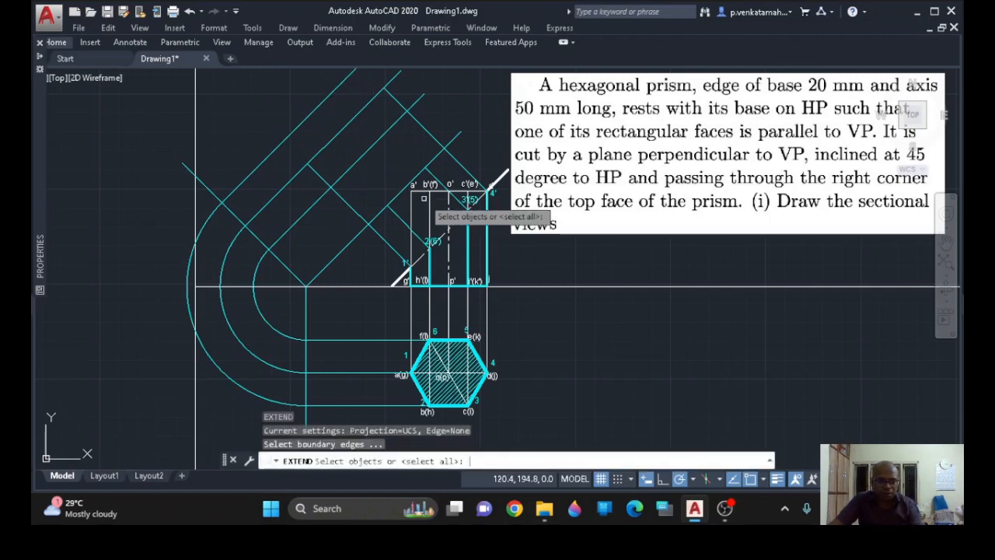
click(357, 160)
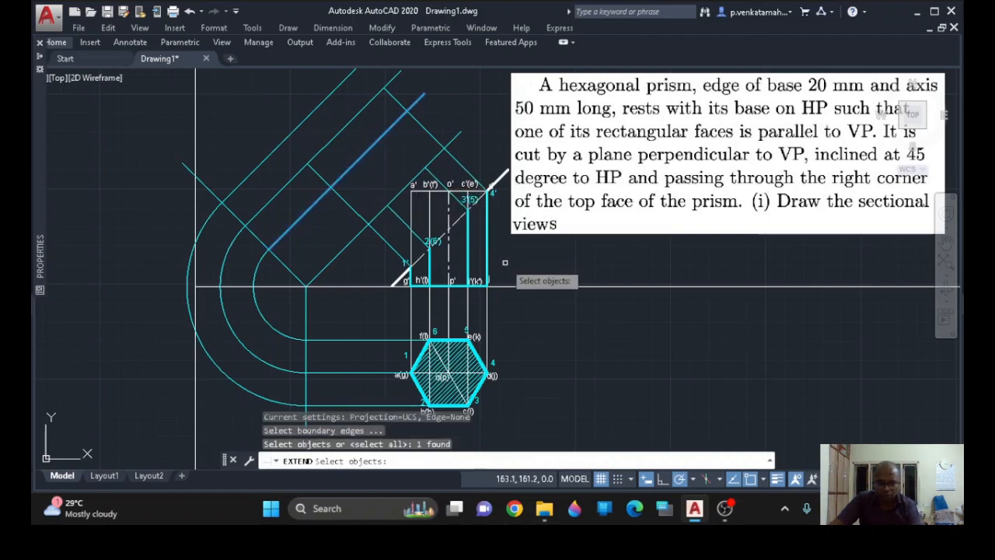
key(Return)
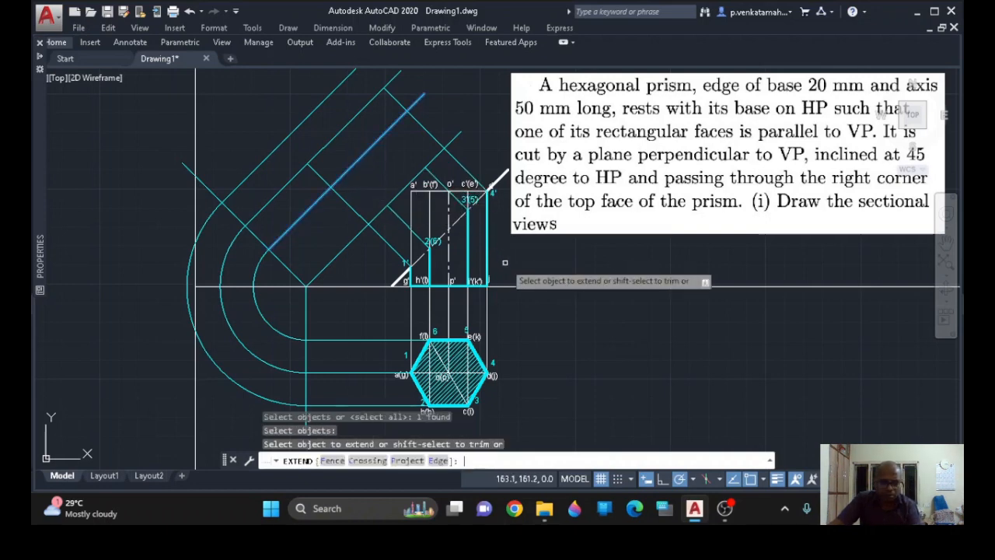
click(398, 216)
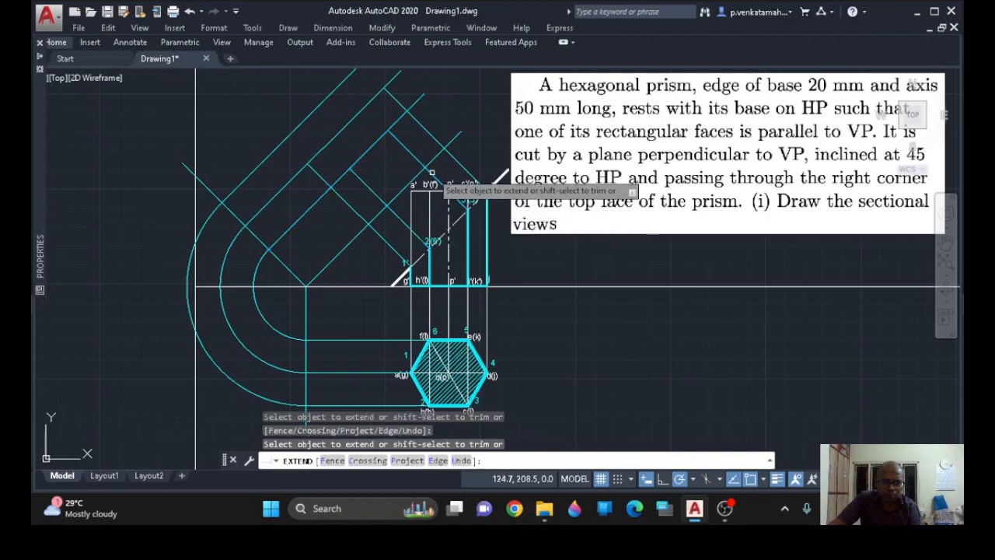
middle_drag(534, 320, 539, 348)
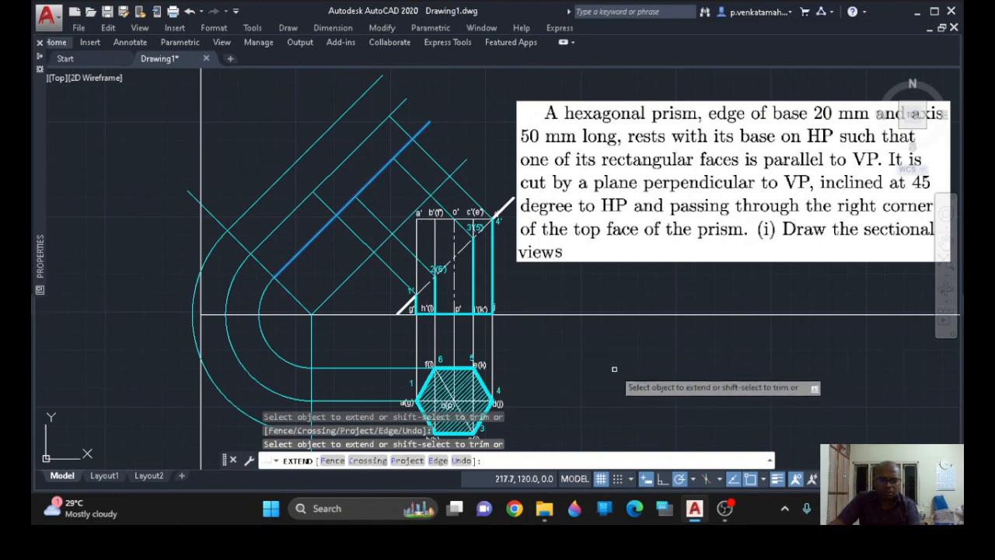
key(Escape)
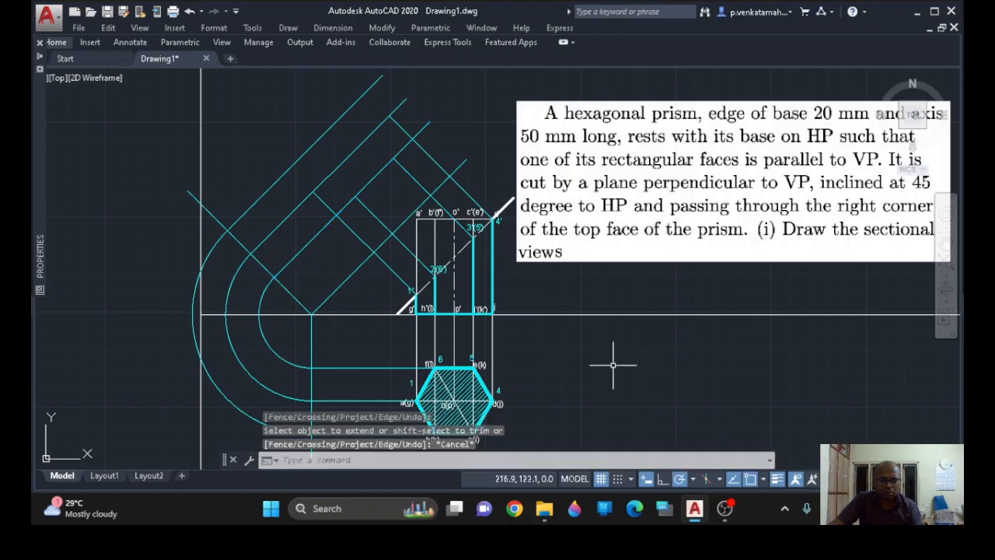
- Extend the projectors from section points 2'(6') and 3'(5') further to the outermost parallel line
key(space)
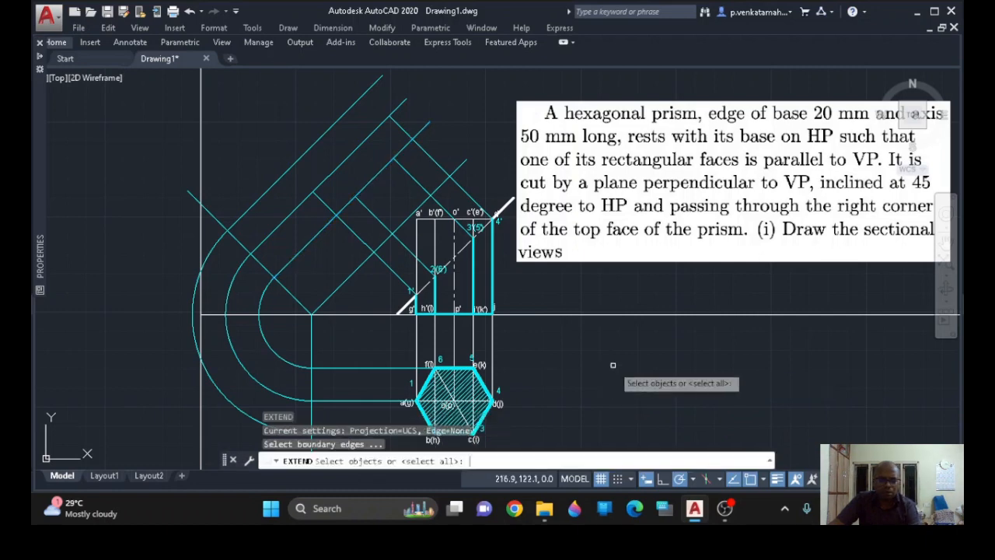
click(308, 147)
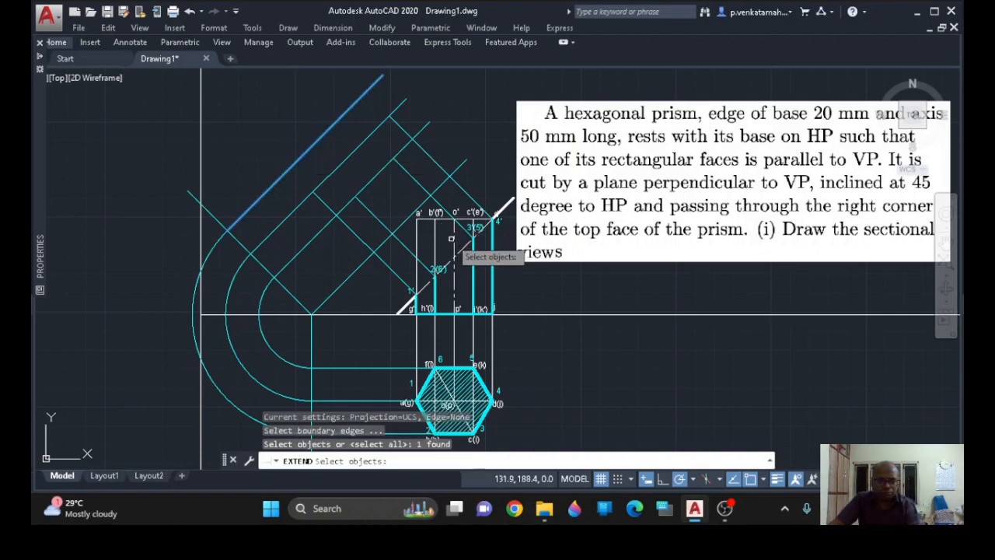
key(Return)
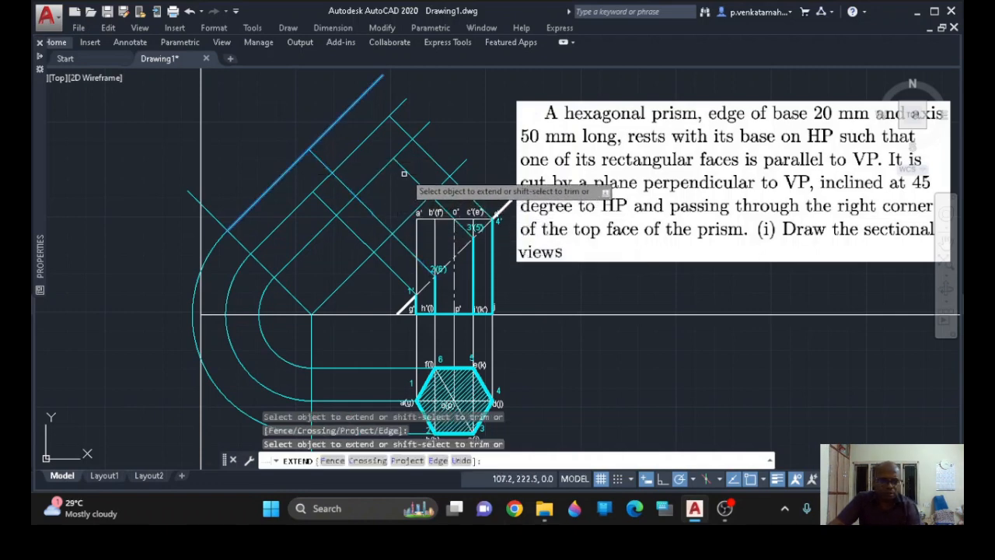
click(409, 174)
key(Escape)
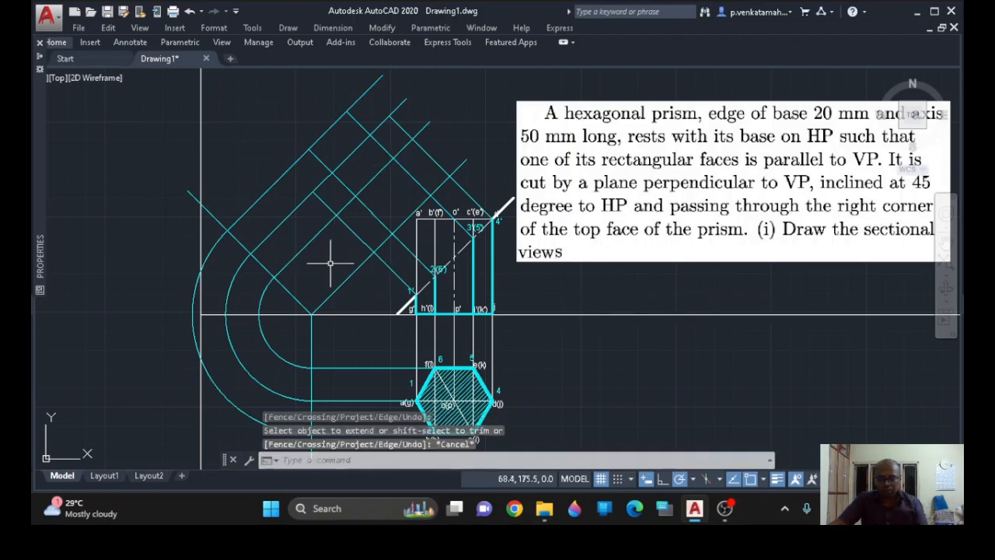
text(t)
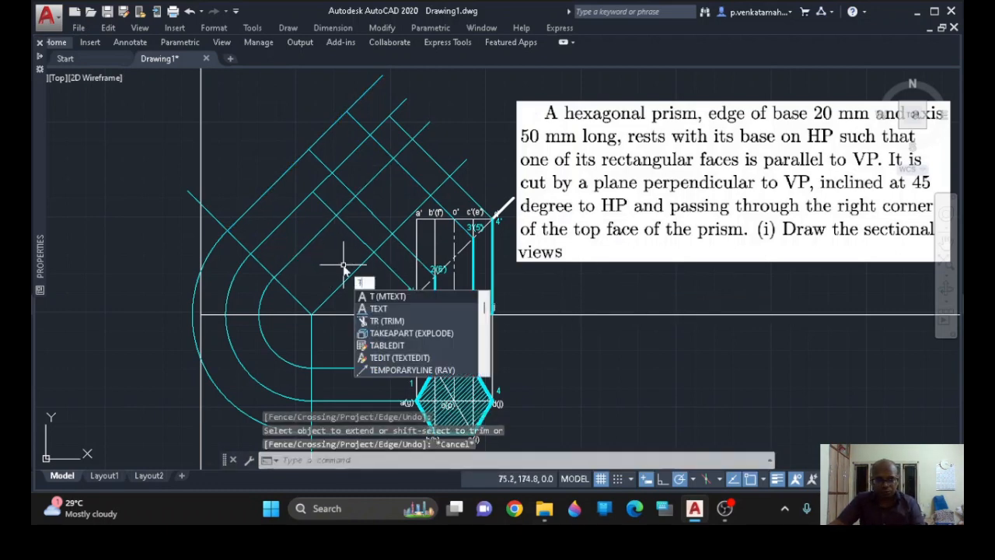
click(380, 309)
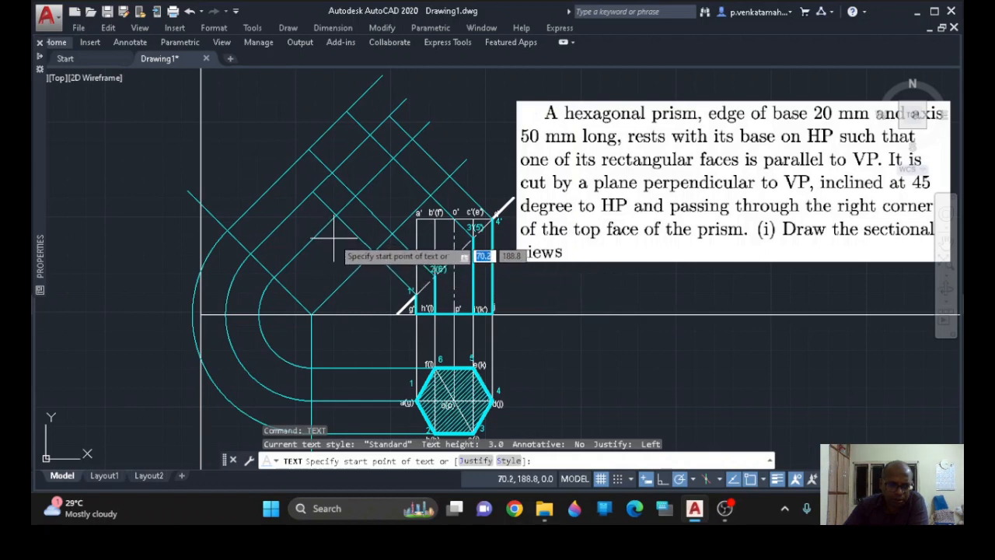
click(301, 184)
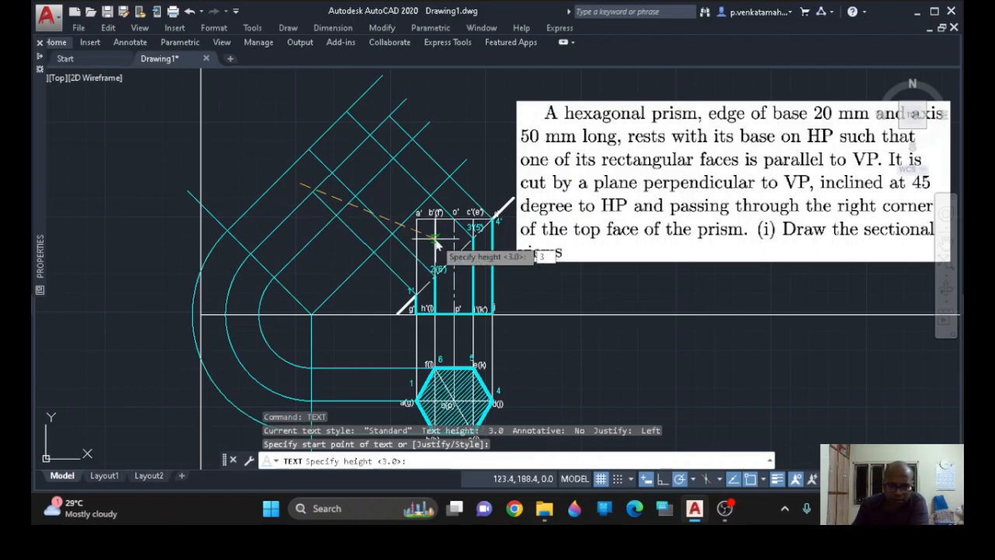
key(Return)
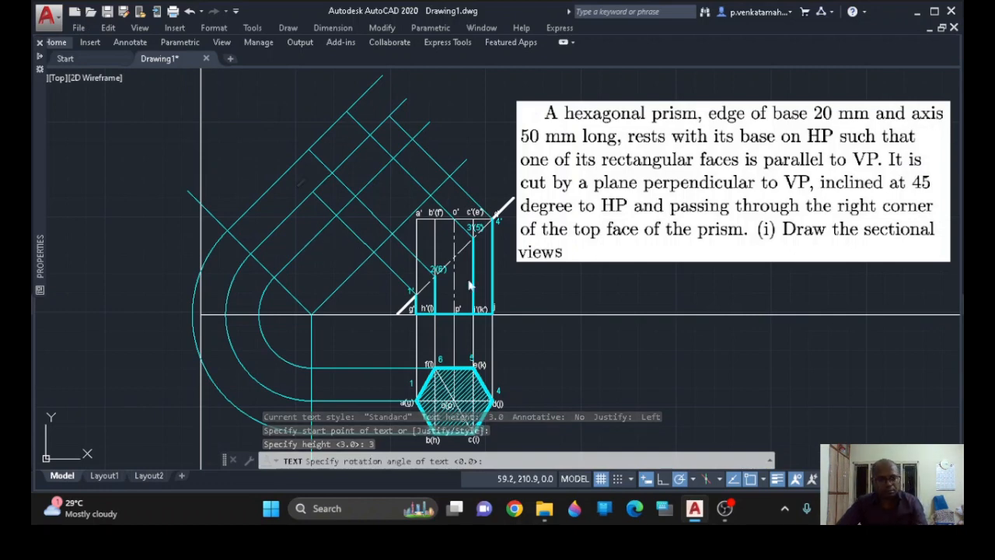
key(Return)
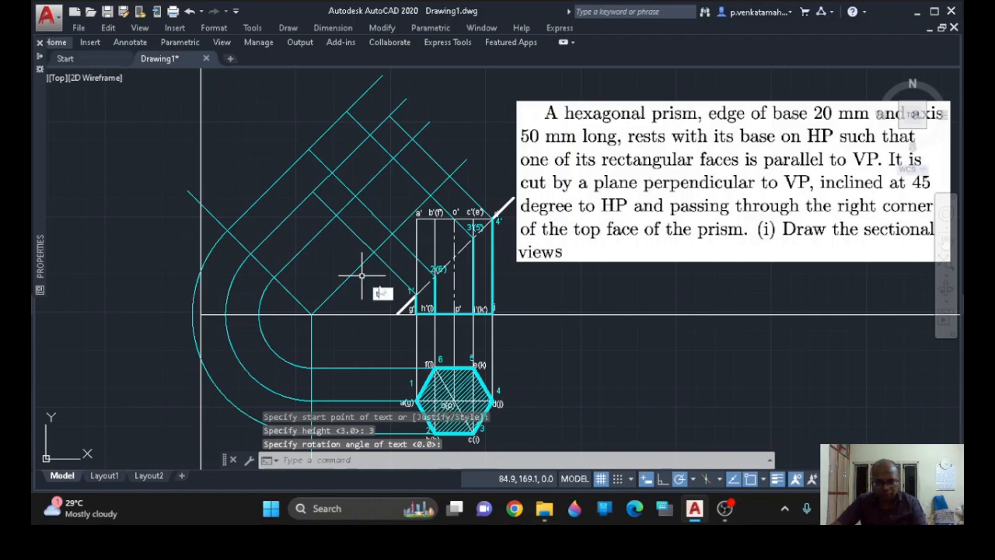
- Start a single-line text label of height 3 beside the intersection of the 1' projector with the middle parallel line
text(t)
click(416, 325)
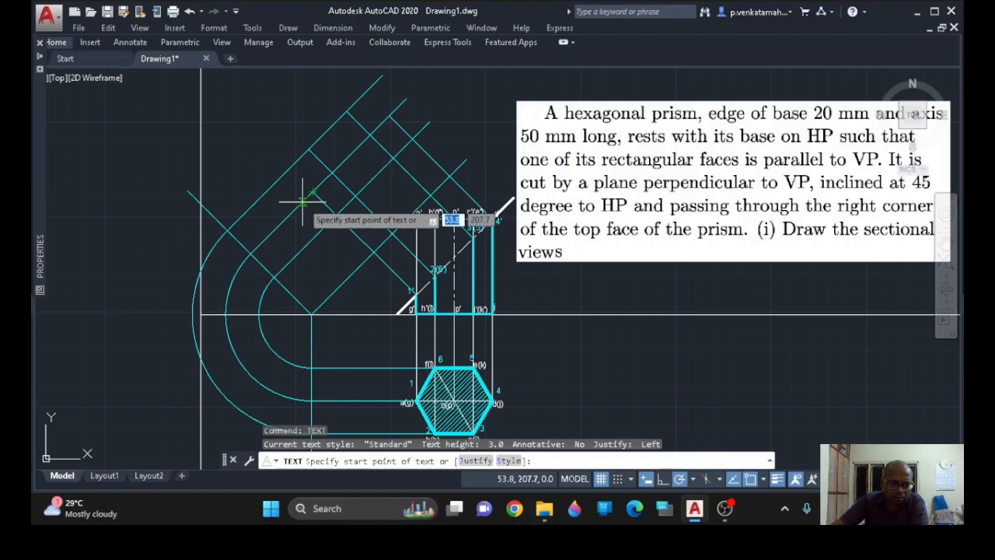
click(304, 201)
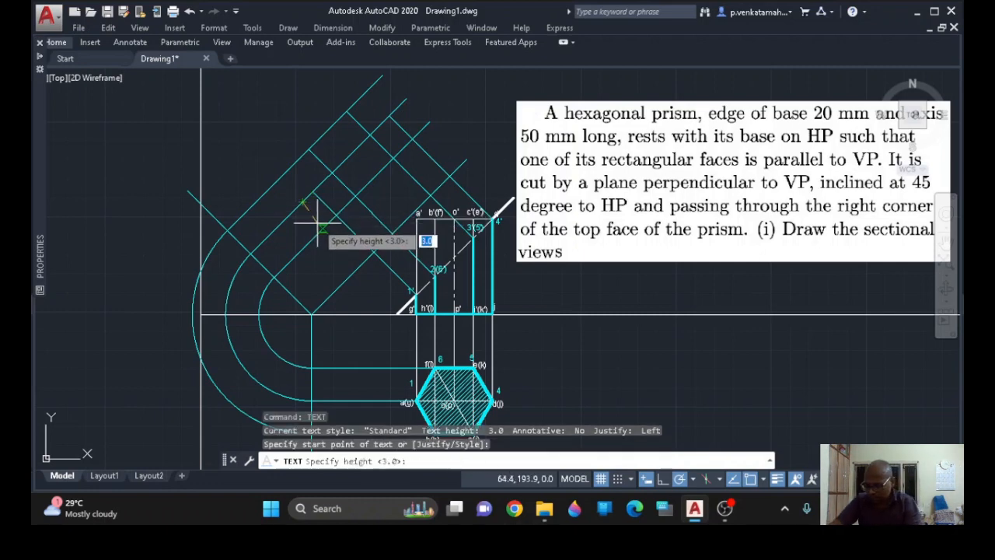
text(3)
key(Return)
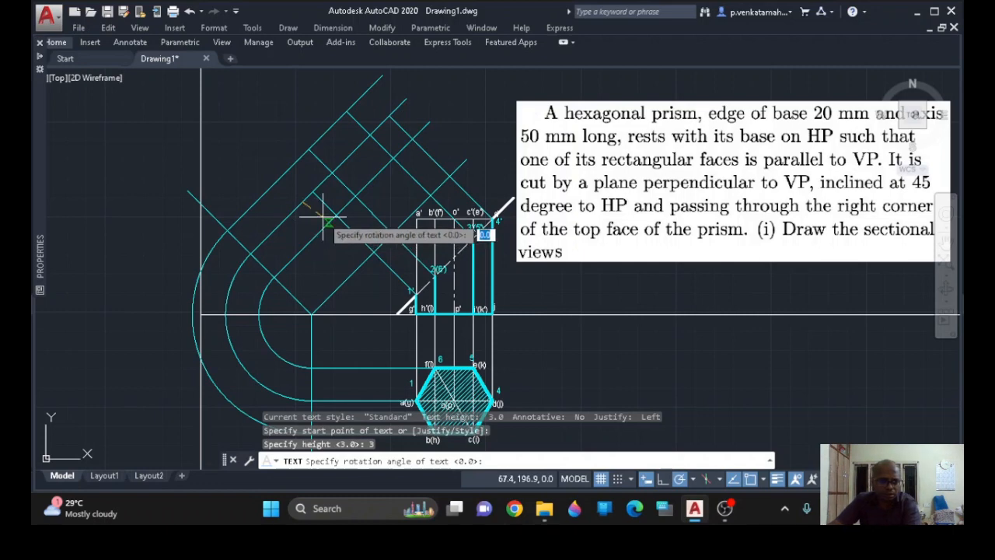